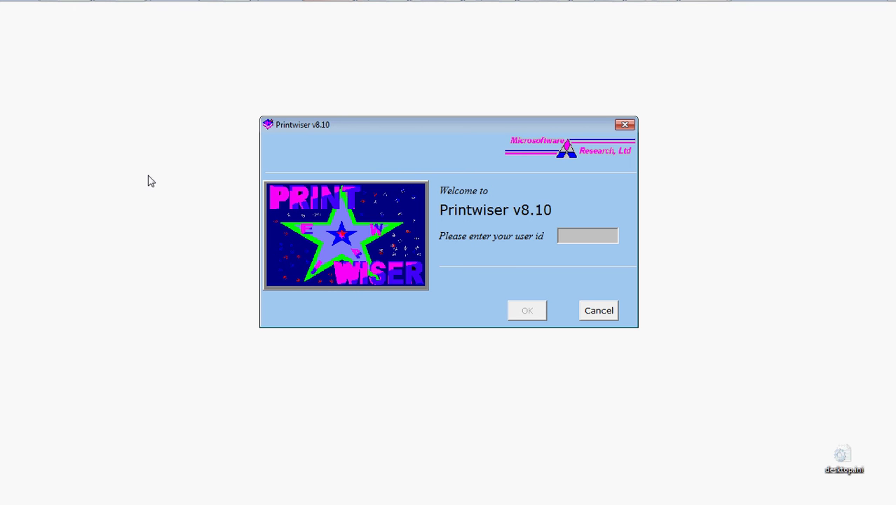
Log in with the user id and password to reach the Estimating window.
{"action": "type", "text": "***"}
{"action": "key", "text": "Return"}
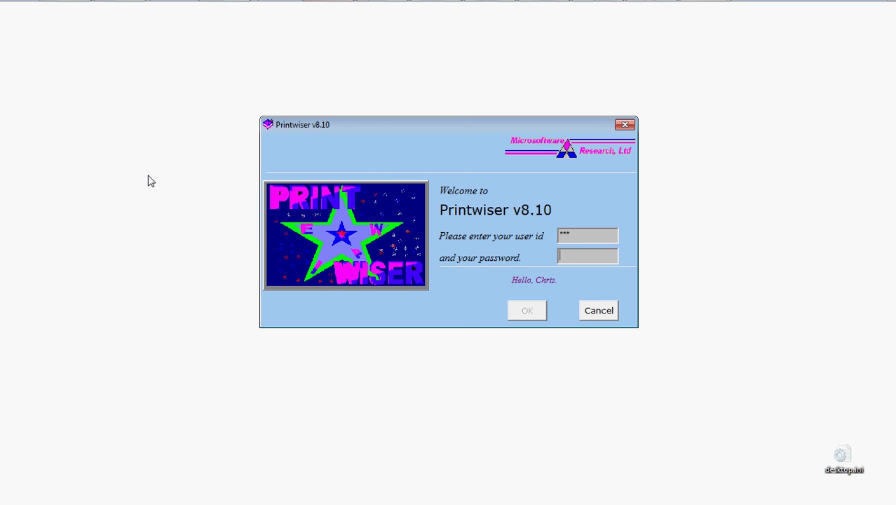
{"action": "type", "text": "********"}
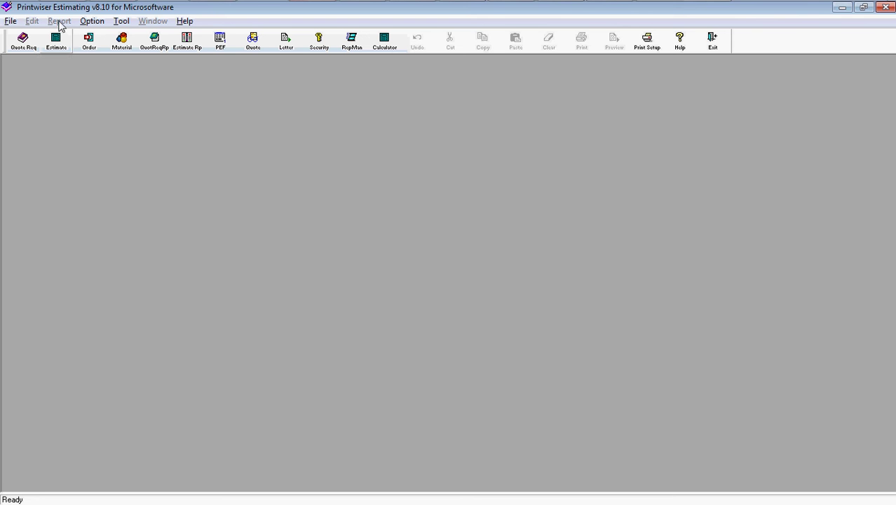
Exit the Estimating module, confirming Yes, to return to the Printwiser start screen.
{"action": "mouse_move", "coordinate": [90, 6]}
{"action": "left_click", "coordinate": [716, 47]}
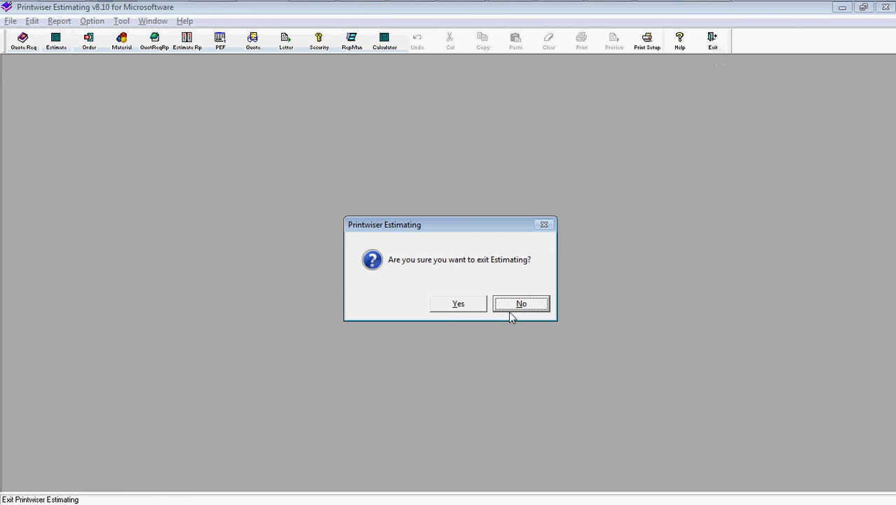
{"action": "left_click", "coordinate": [456, 308]}
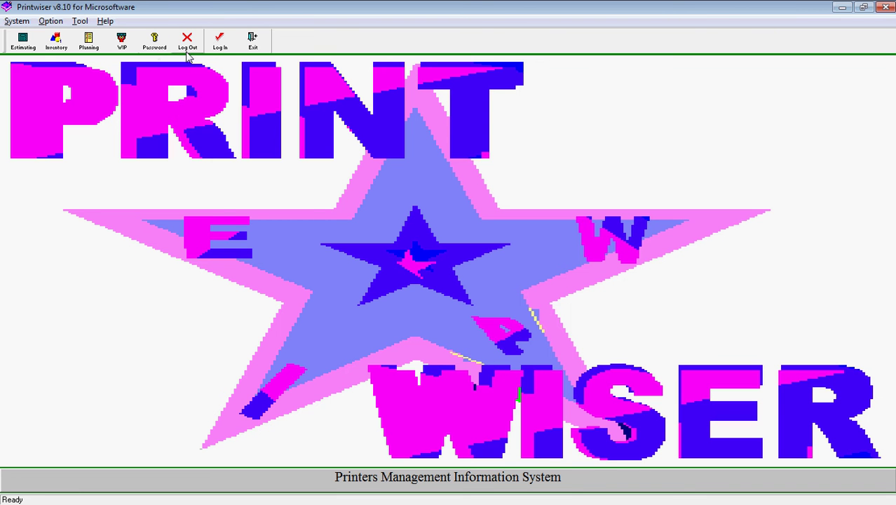
Log out, then log back in with the user id and password.
{"action": "left_click", "coordinate": [187, 43]}
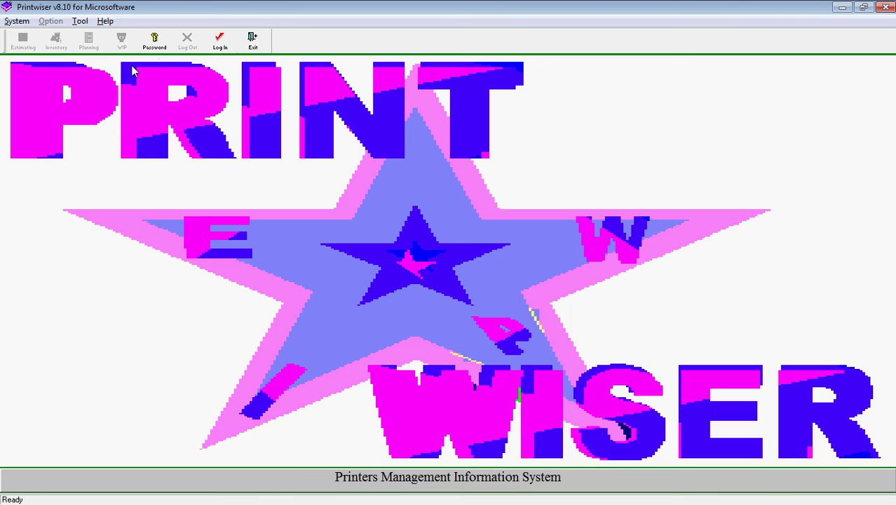
{"action": "left_click", "coordinate": [221, 44]}
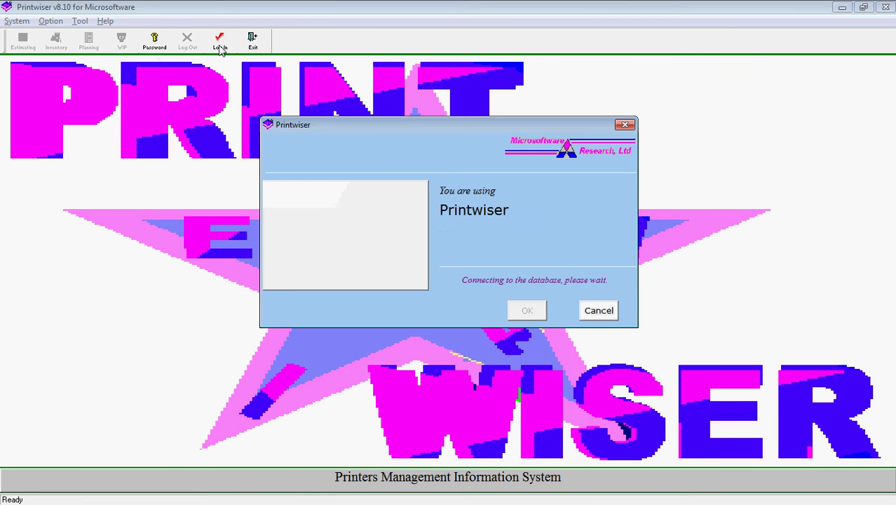
{"action": "type", "text": "***"}
{"action": "key", "text": "Return"}
{"action": "type", "text": "********"}
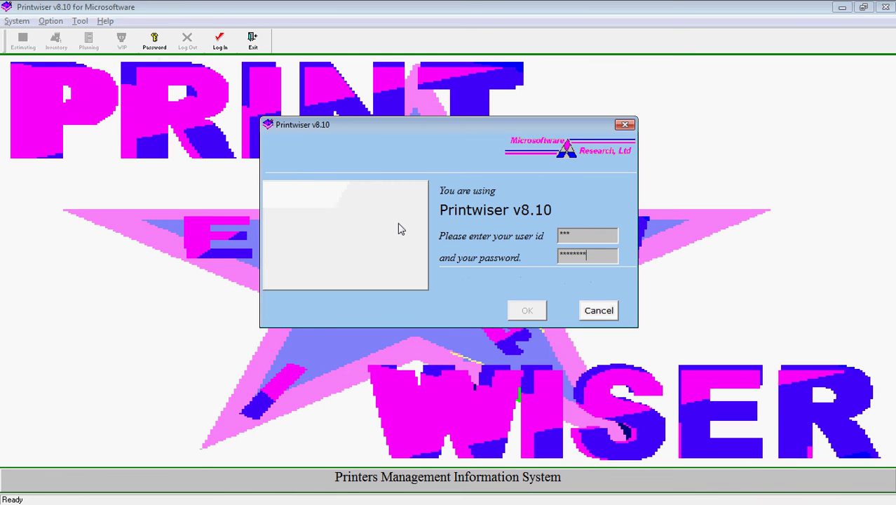
{"action": "key", "text": "Return"}
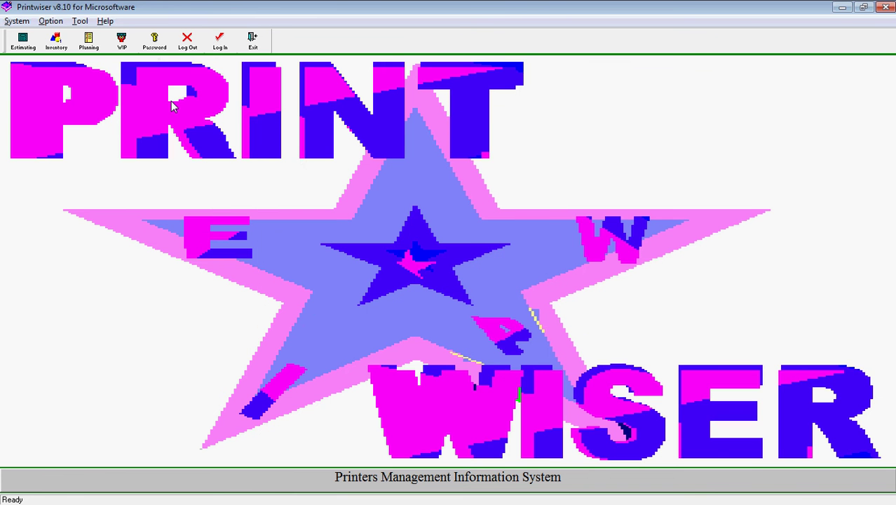
{"action": "left_click", "coordinate": [15, 21]}
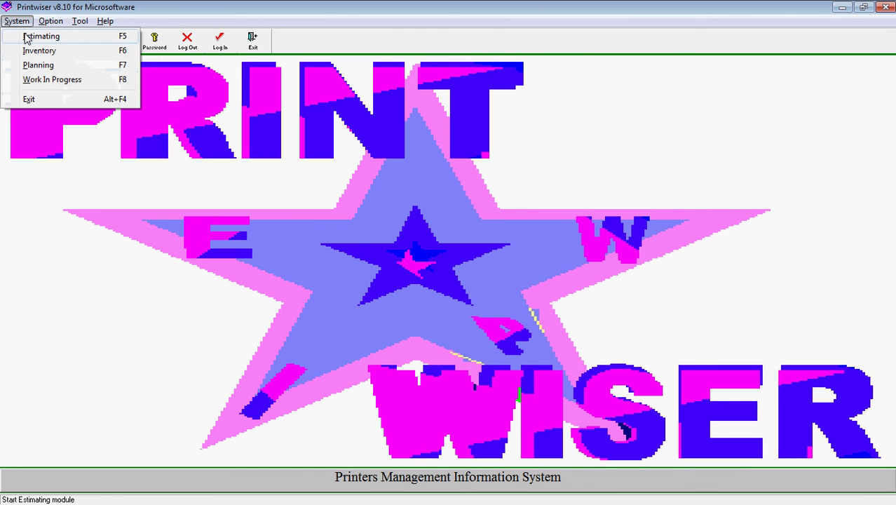
{"action": "mouse_move", "coordinate": [52, 25]}
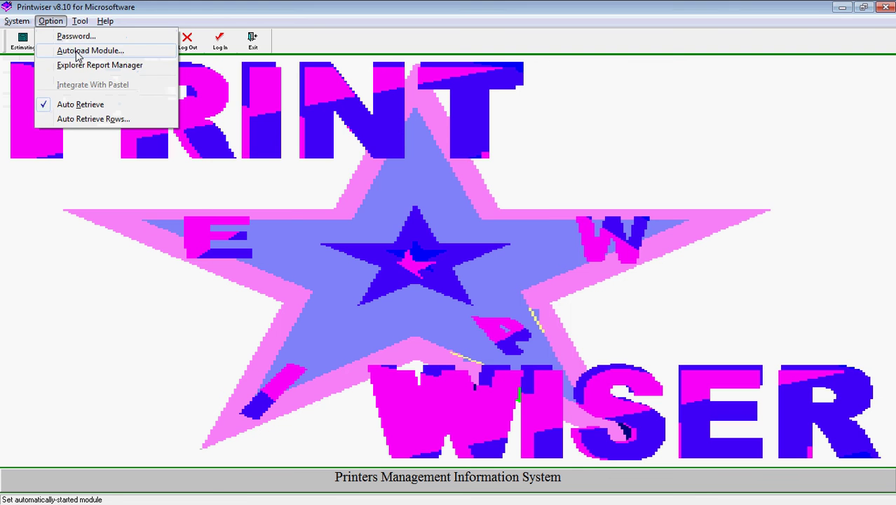
{"action": "left_click", "coordinate": [76, 54]}
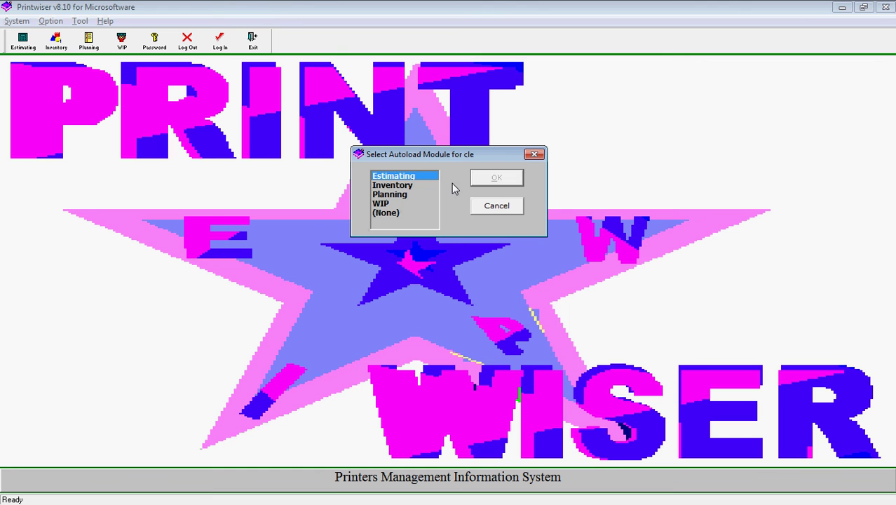
{"action": "left_click", "coordinate": [496, 206]}
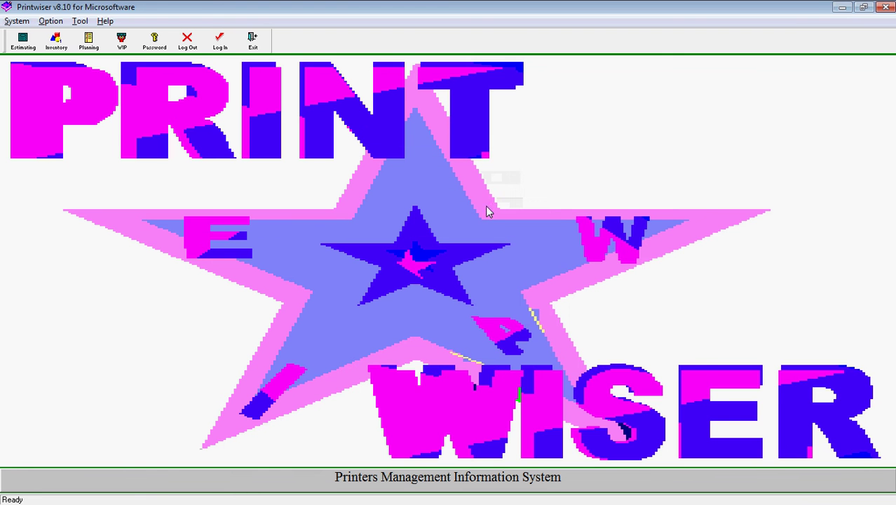
{"action": "left_click", "coordinate": [81, 22]}
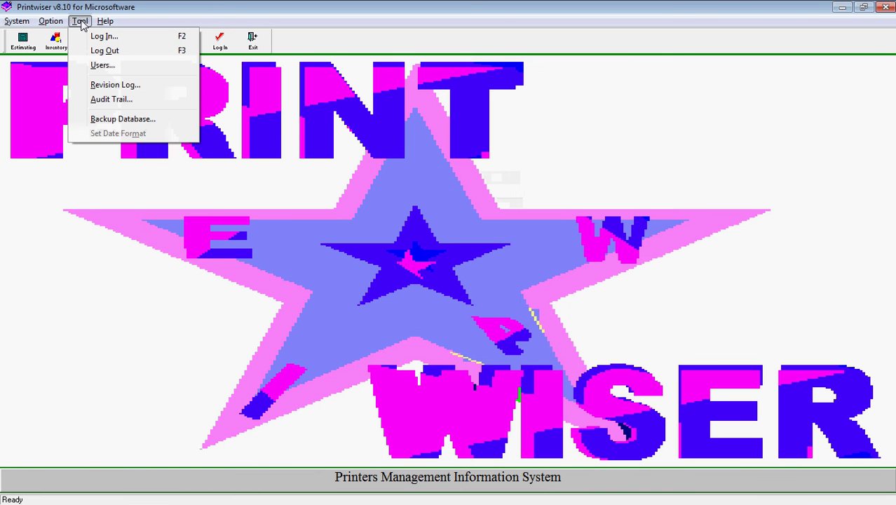
{"action": "left_click", "coordinate": [103, 67]}
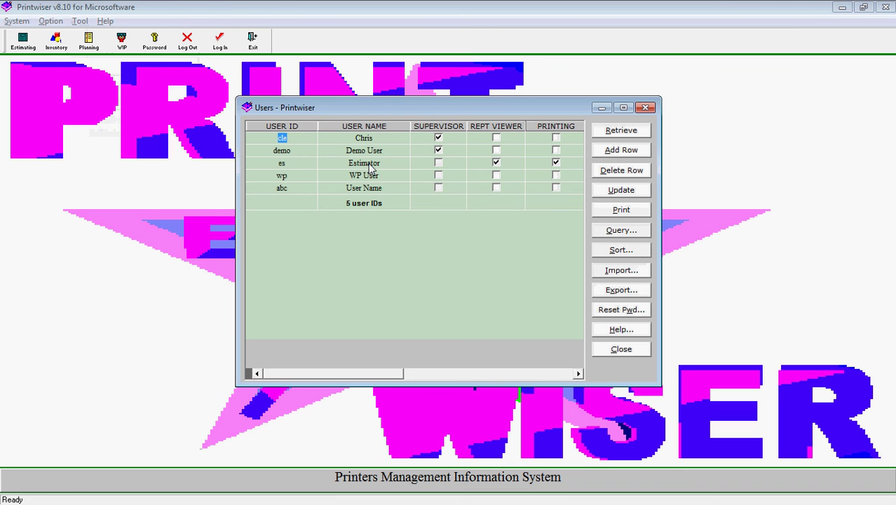
{"action": "left_click", "coordinate": [438, 137]}
{"action": "left_click", "coordinate": [438, 137]}
{"action": "left_click", "coordinate": [578, 374]}
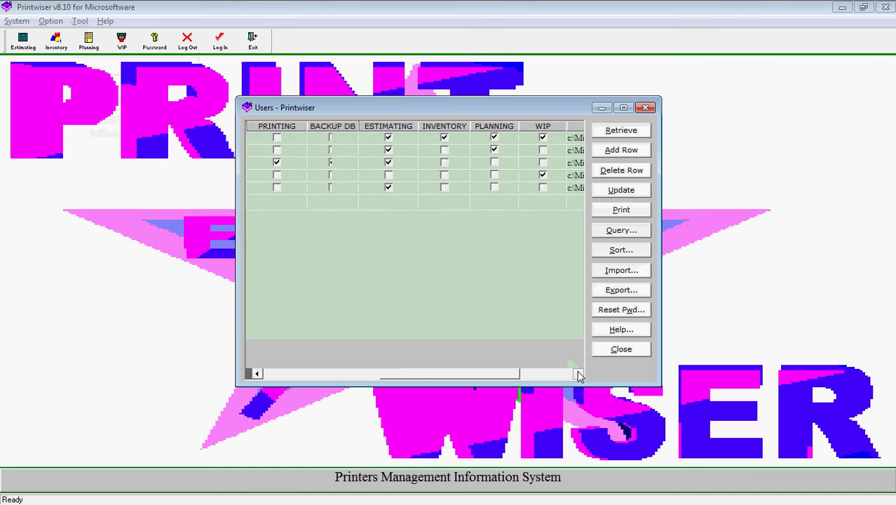
{"action": "left_click", "coordinate": [578, 374]}
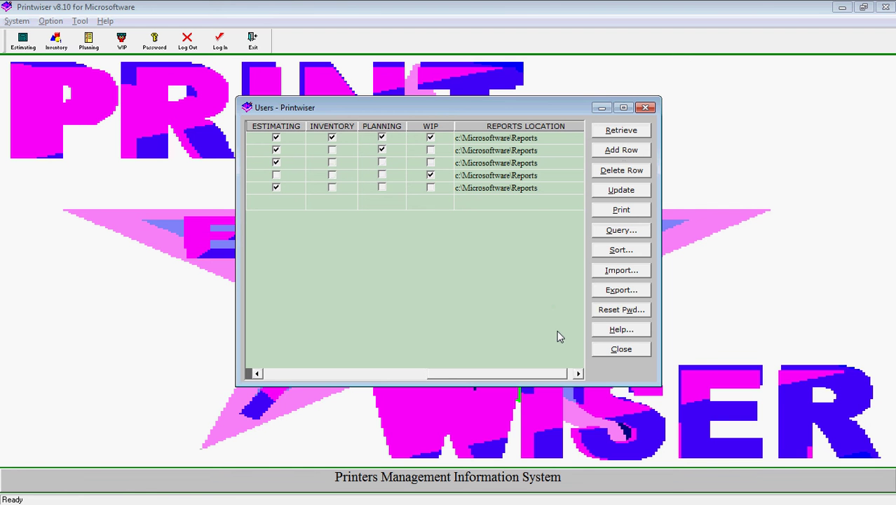
{"action": "left_click", "coordinate": [605, 350]}
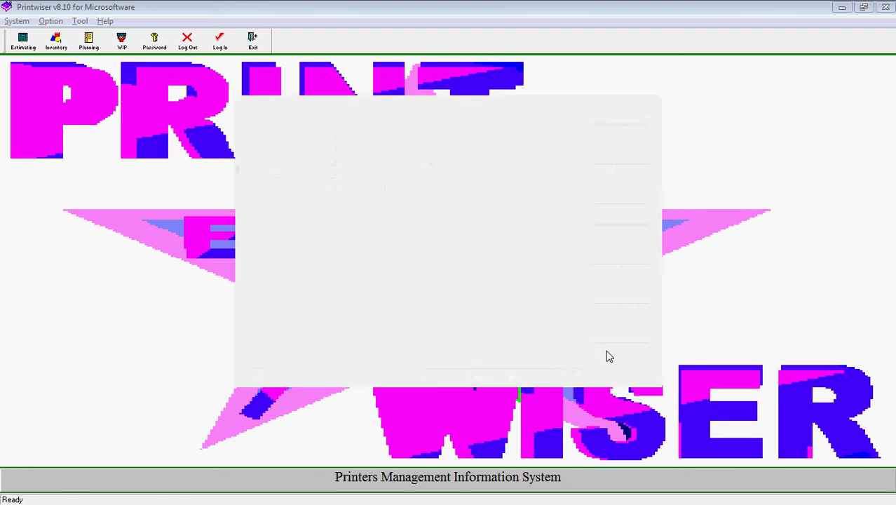
{"action": "left_click", "coordinate": [80, 21]}
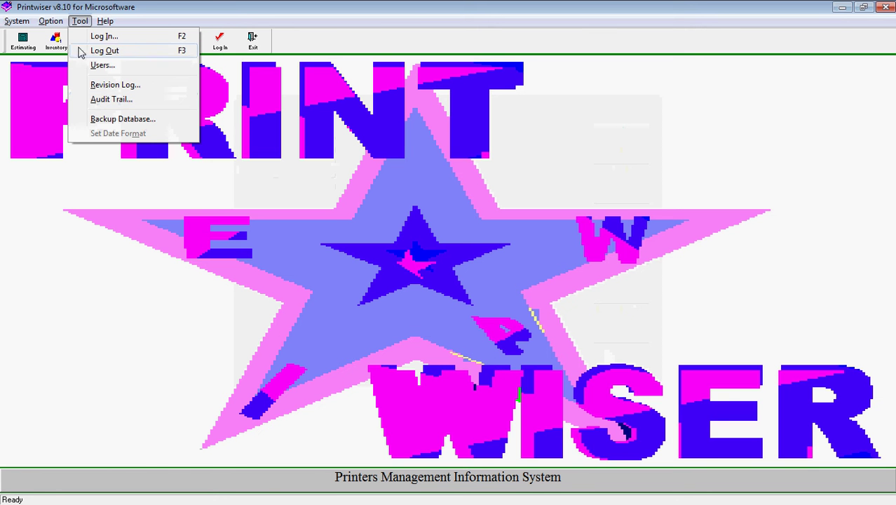
{"action": "left_click", "coordinate": [79, 22]}
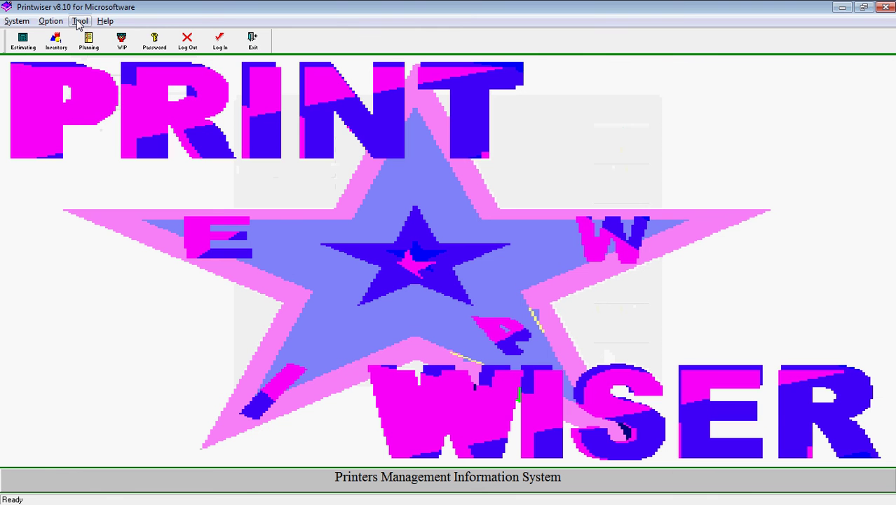
{"action": "left_click", "coordinate": [79, 22]}
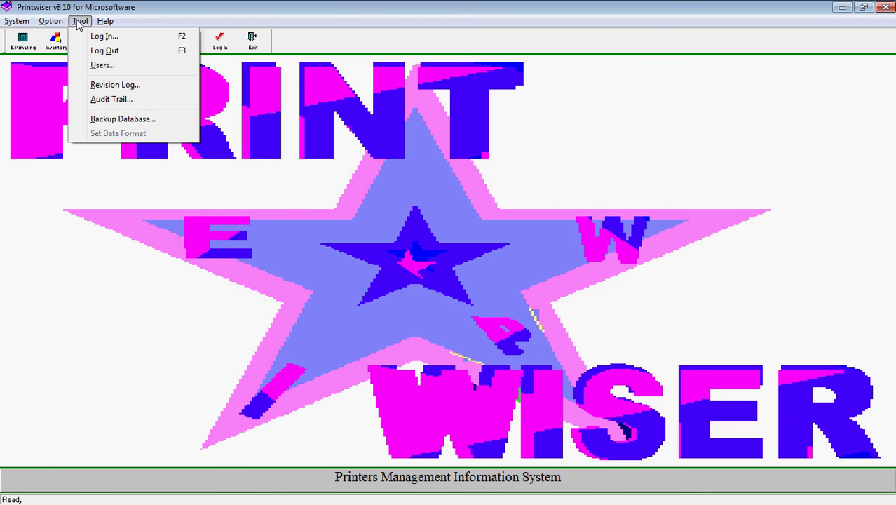
{"action": "left_click", "coordinate": [105, 100]}
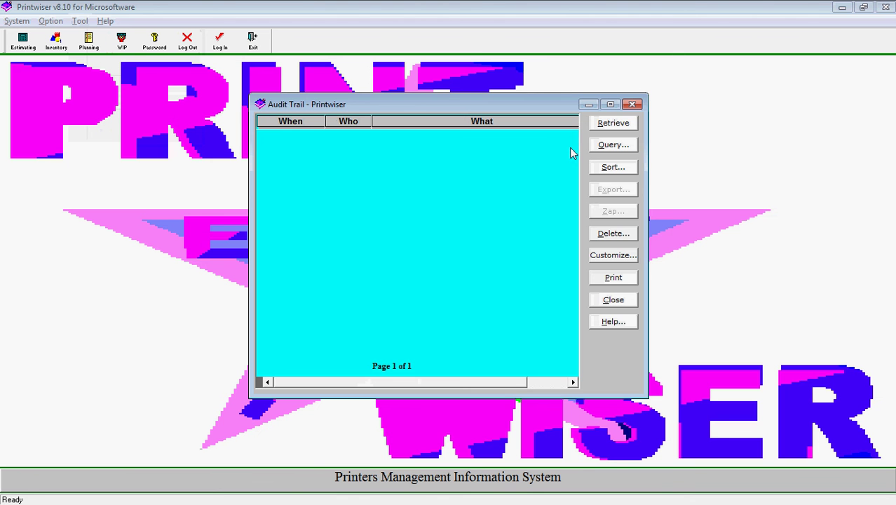
{"action": "left_click", "coordinate": [611, 127]}
{"action": "left_click", "coordinate": [613, 300]}
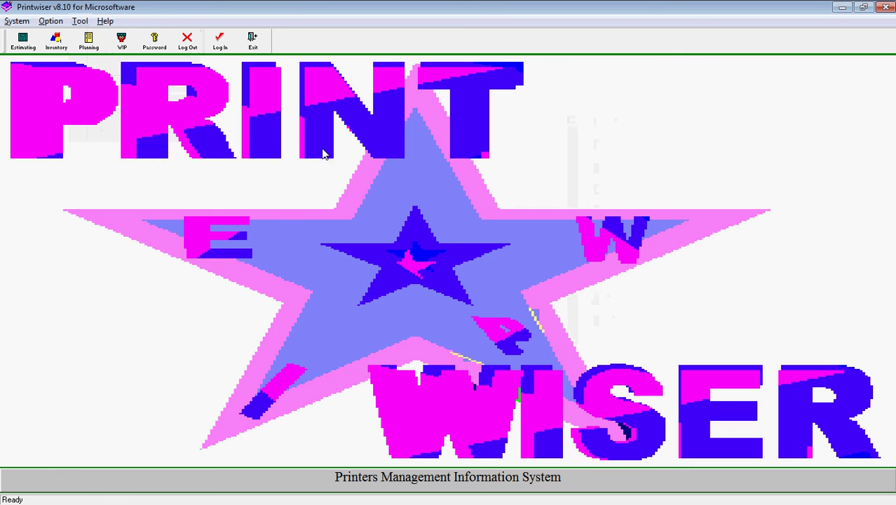
{"action": "left_click", "coordinate": [82, 22]}
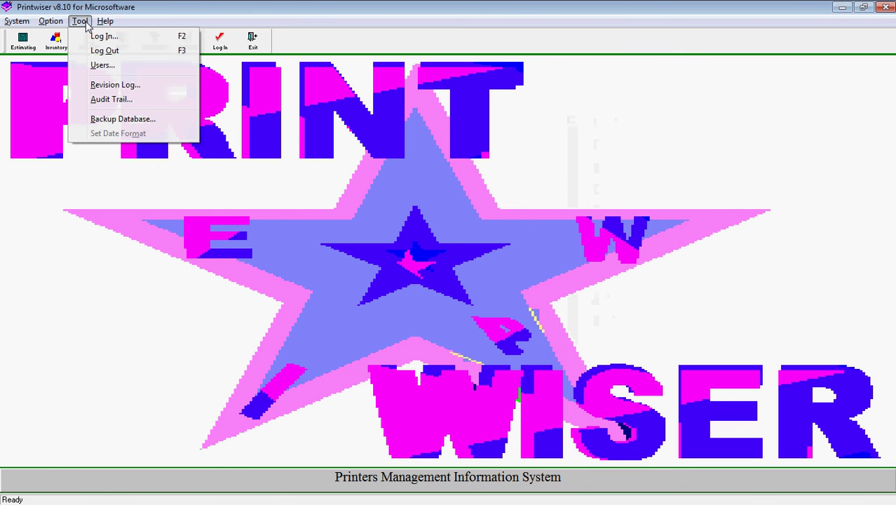
{"action": "mouse_move", "coordinate": [101, 24]}
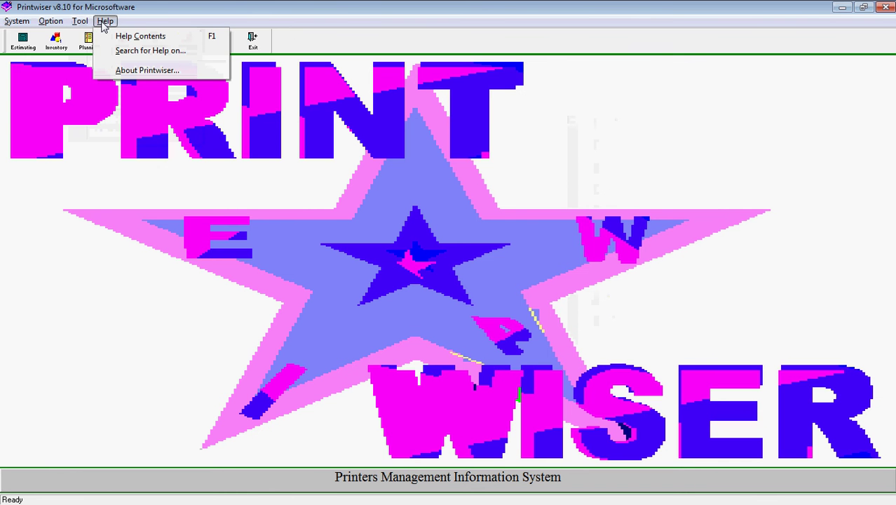
{"action": "left_click", "coordinate": [137, 38]}
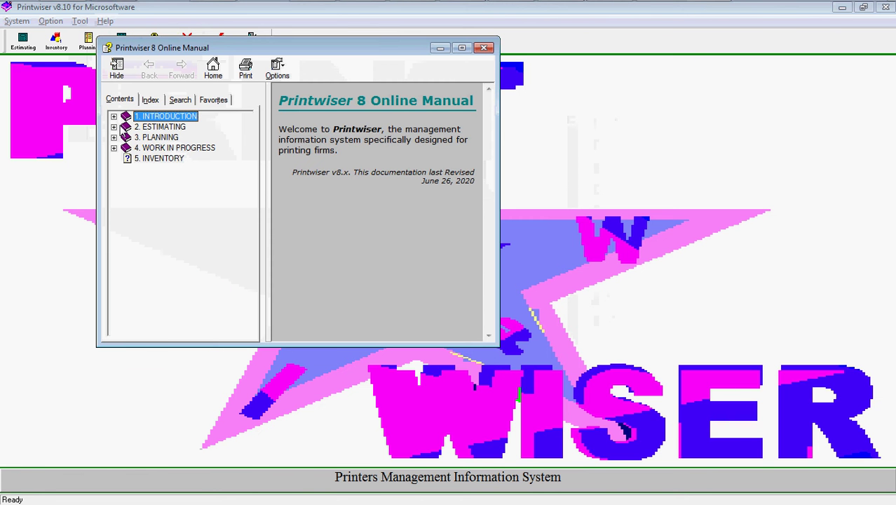
{"action": "left_click", "coordinate": [114, 127]}
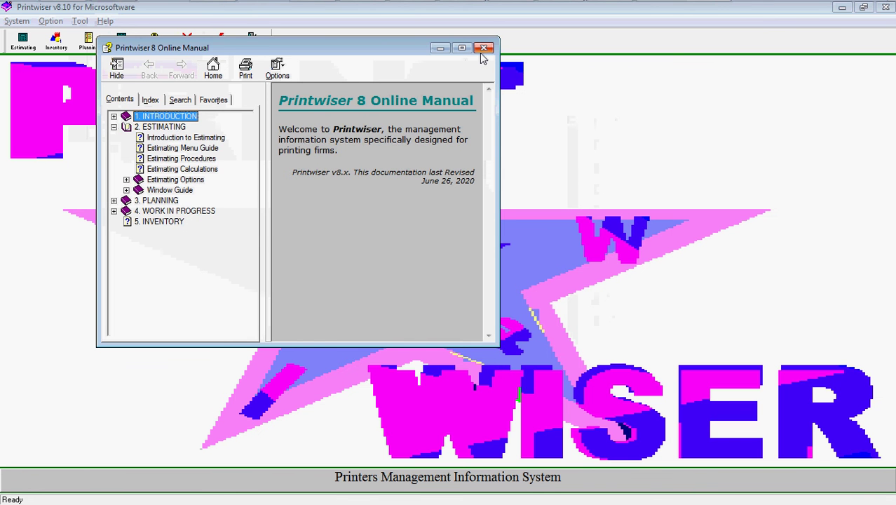
{"action": "left_click", "coordinate": [483, 48]}
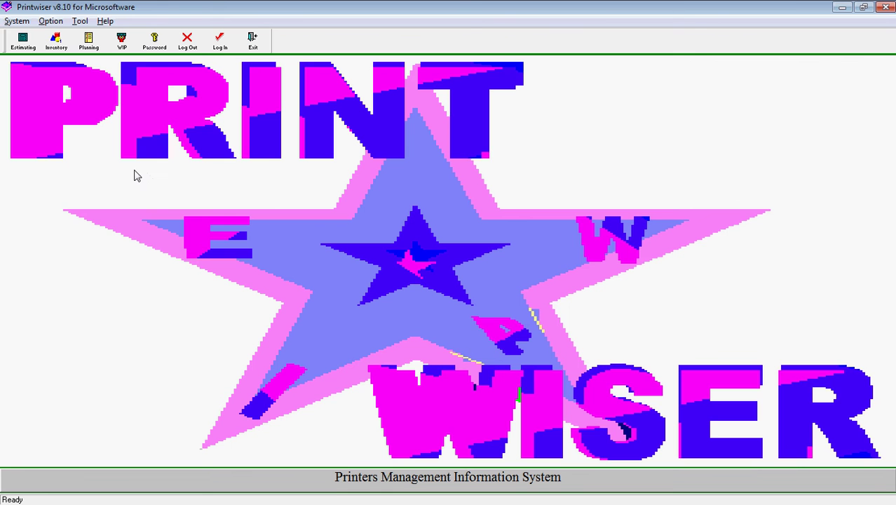
Launch the Estimating module from the start screen toolbar.
{"action": "left_click", "coordinate": [23, 42]}
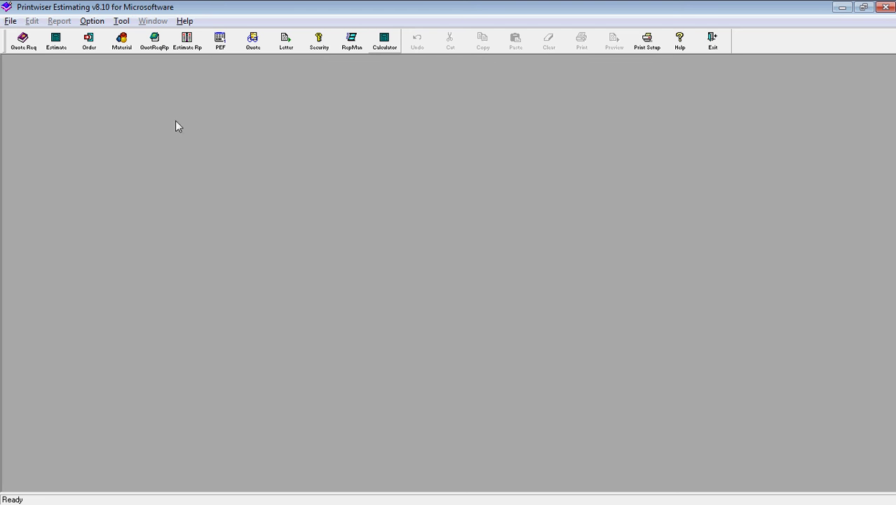
Open the Quote Request List and the NIMBL Hand Brochure (SAMPLE) request form.
{"action": "left_click", "coordinate": [26, 43]}
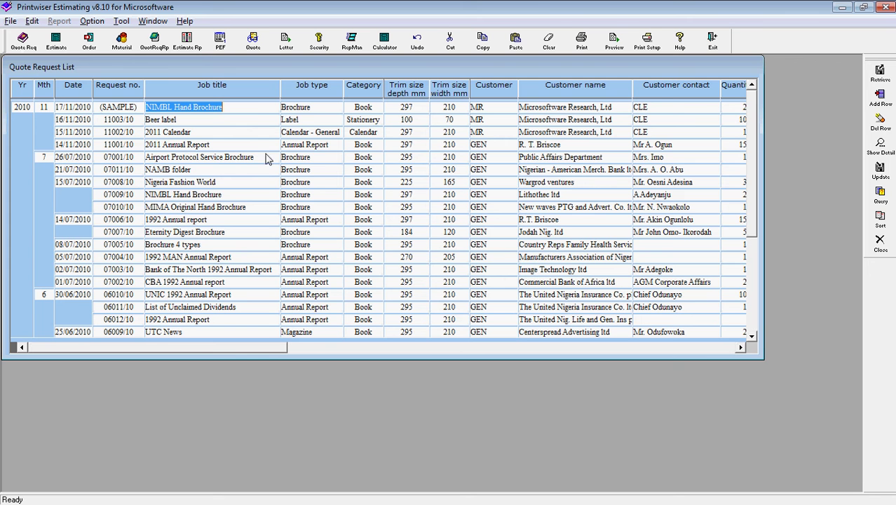
{"action": "double_click", "coordinate": [256, 110]}
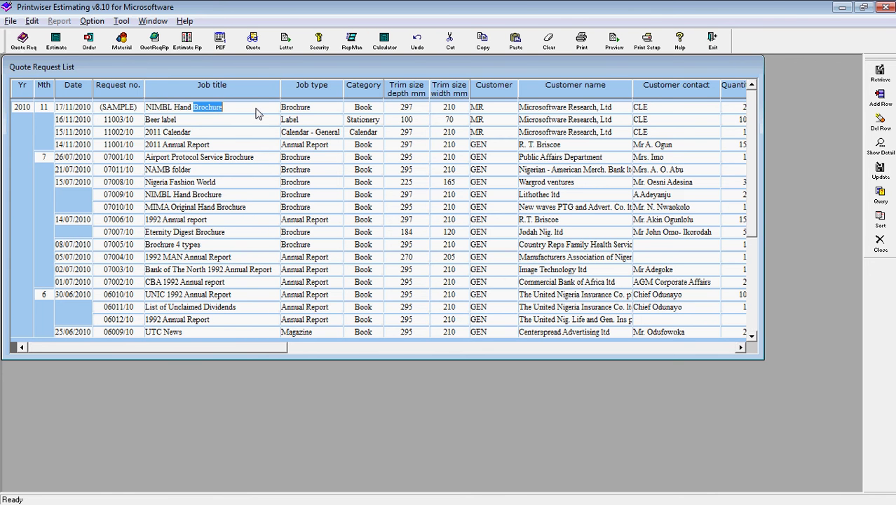
{"action": "double_click", "coordinate": [258, 113]}
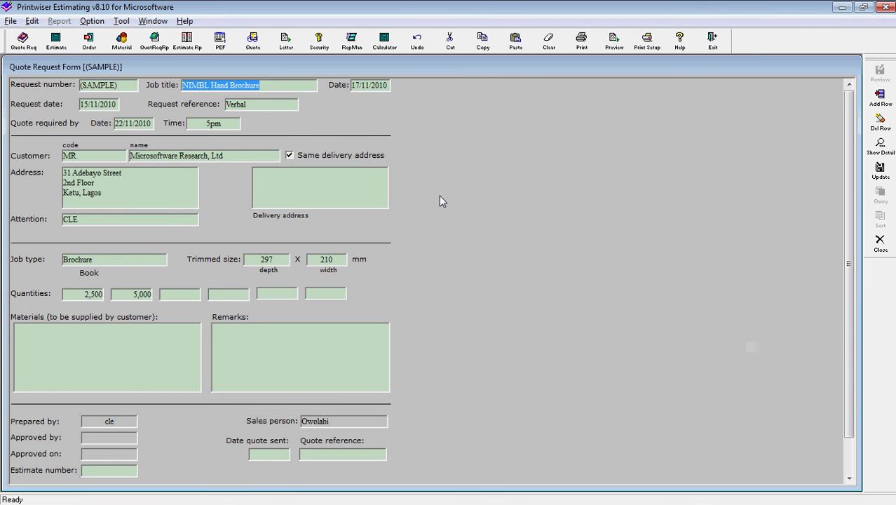
View the brochure's Quote Request Detail List, then close it and the request form.
{"action": "key", "text": "ctrl+d"}
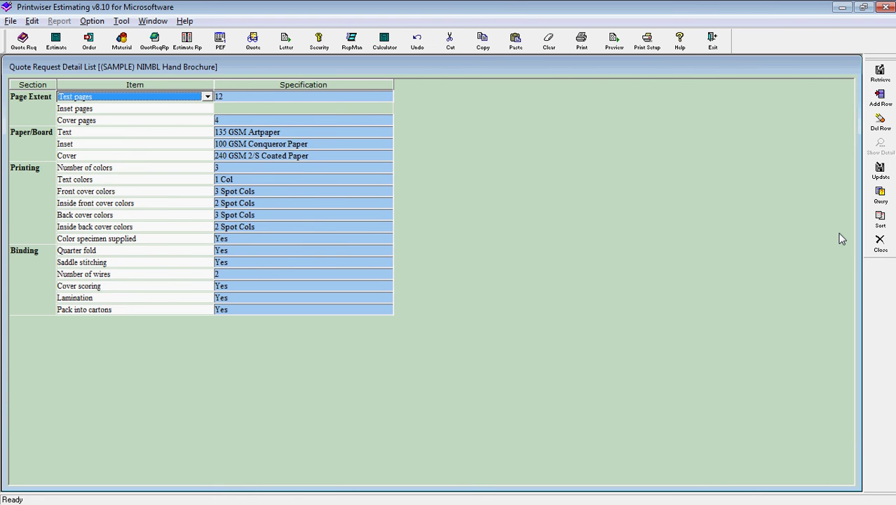
{"action": "left_click", "coordinate": [880, 241]}
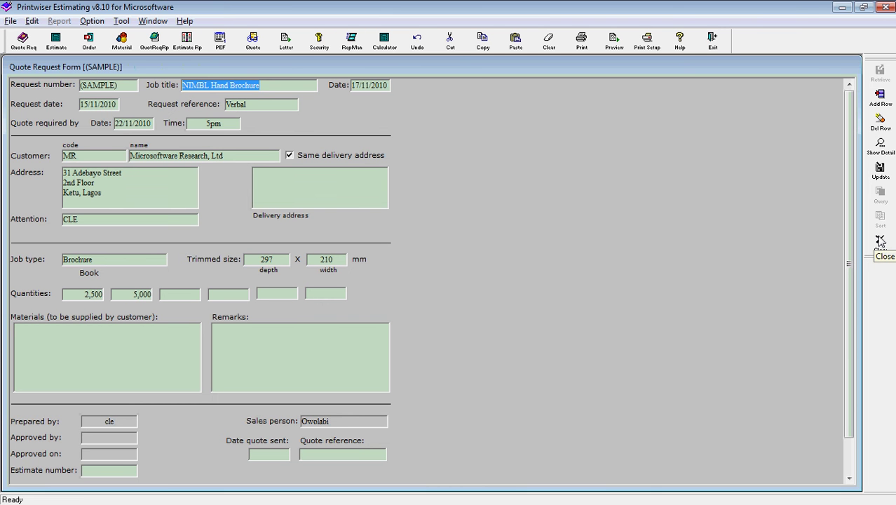
{"action": "left_click", "coordinate": [880, 242]}
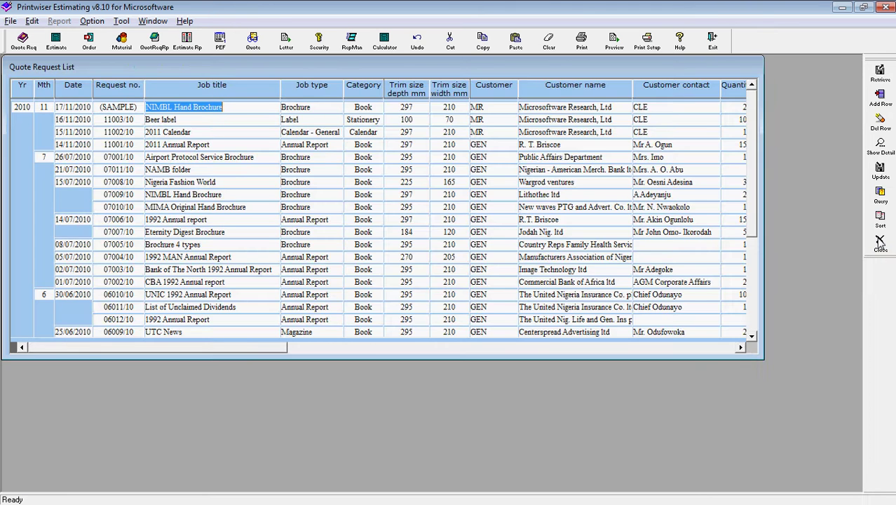
Close the Quote Request List and bring up the Estimate List.
{"action": "left_click", "coordinate": [881, 242]}
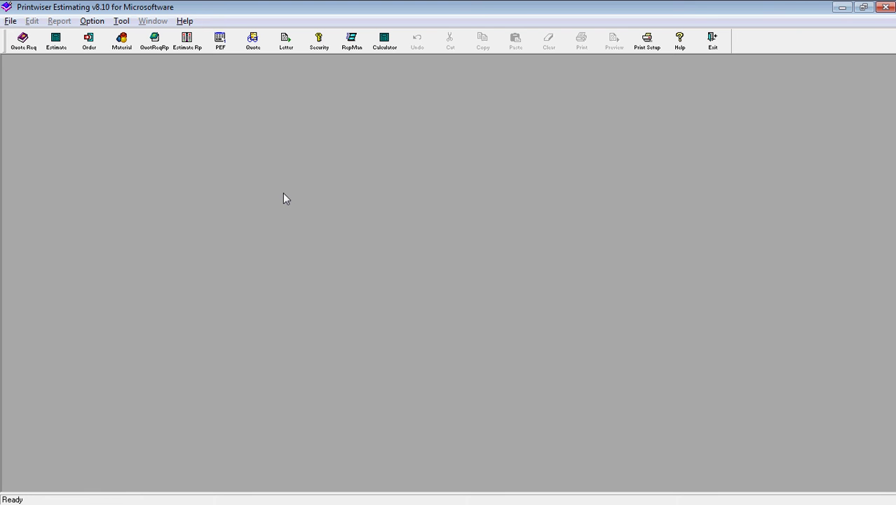
{"action": "left_click", "coordinate": [56, 42]}
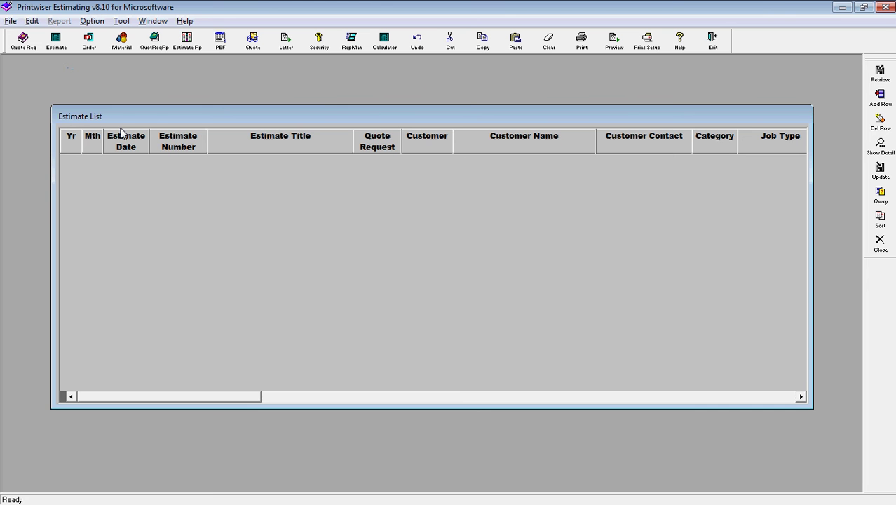
Create new estimate 02001/21 from the blank Estimate List area.
{"action": "double_click", "coordinate": [177, 253]}
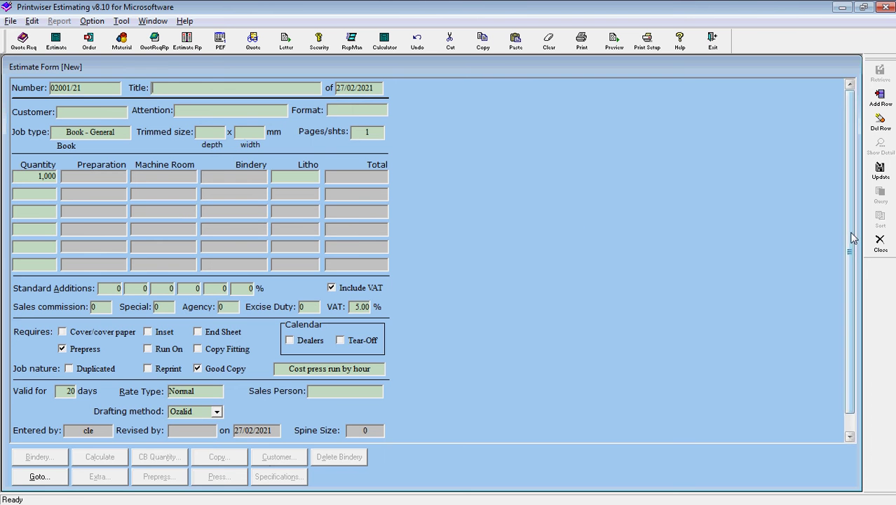
Close the new estimate form, answering Yes to update changes.
{"action": "left_click", "coordinate": [880, 243]}
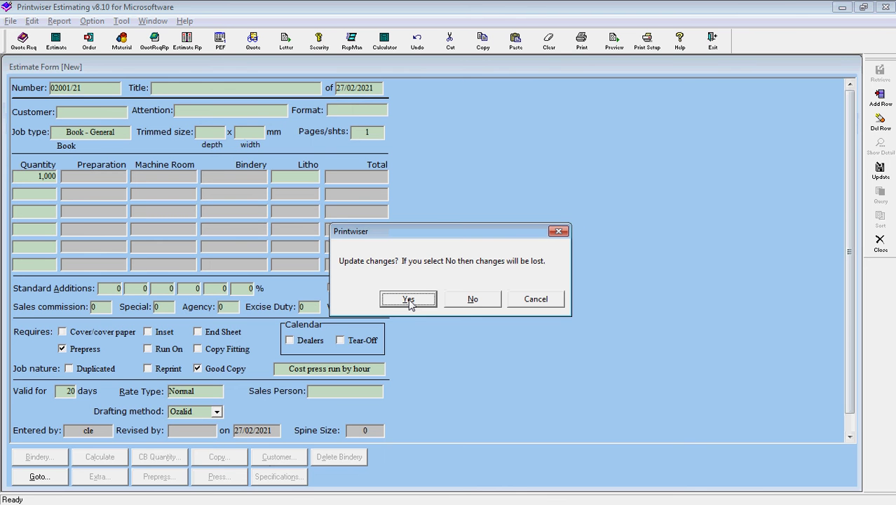
{"action": "left_click", "coordinate": [409, 300]}
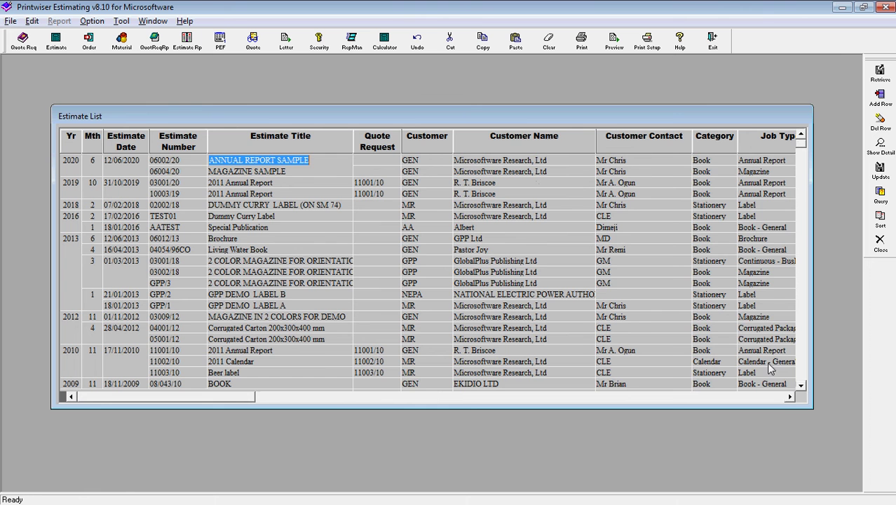
{"action": "left_click", "coordinate": [787, 397]}
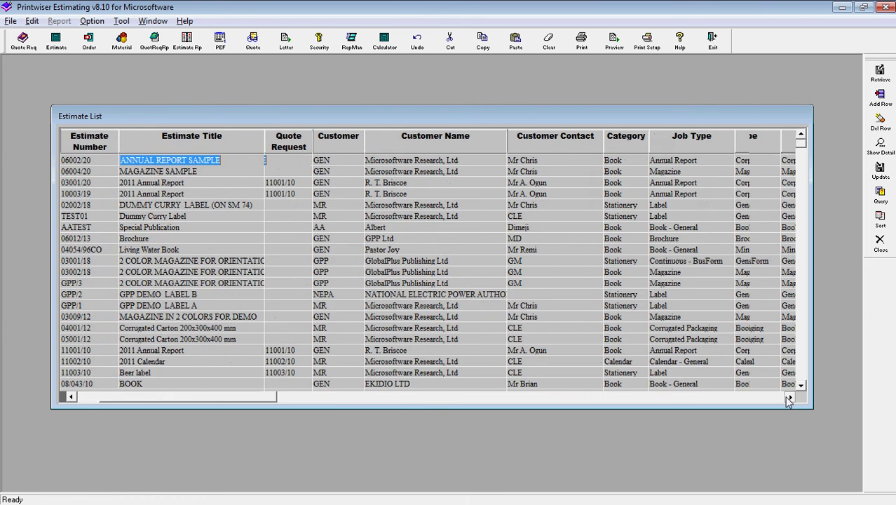
{"action": "left_click", "coordinate": [788, 397]}
{"action": "left_click", "coordinate": [788, 396]}
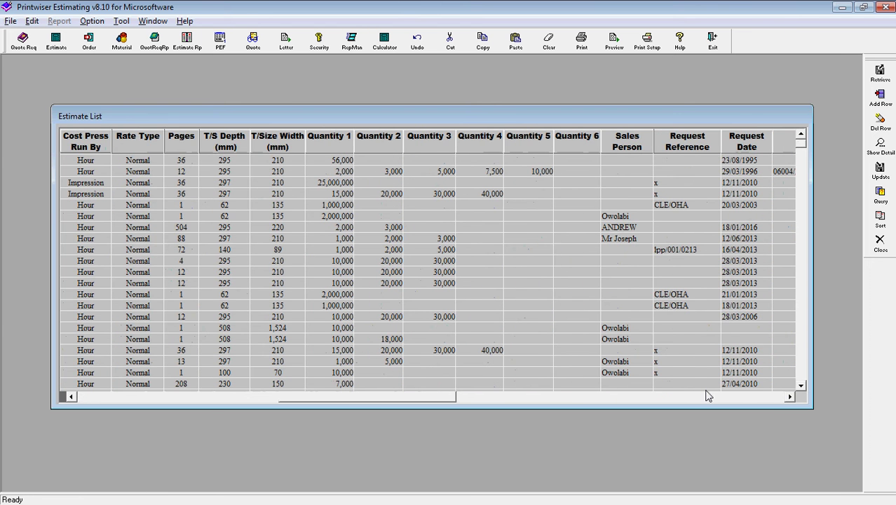
{"action": "left_click_drag", "start_coordinate": [386, 400], "coordinate": [266, 401]}
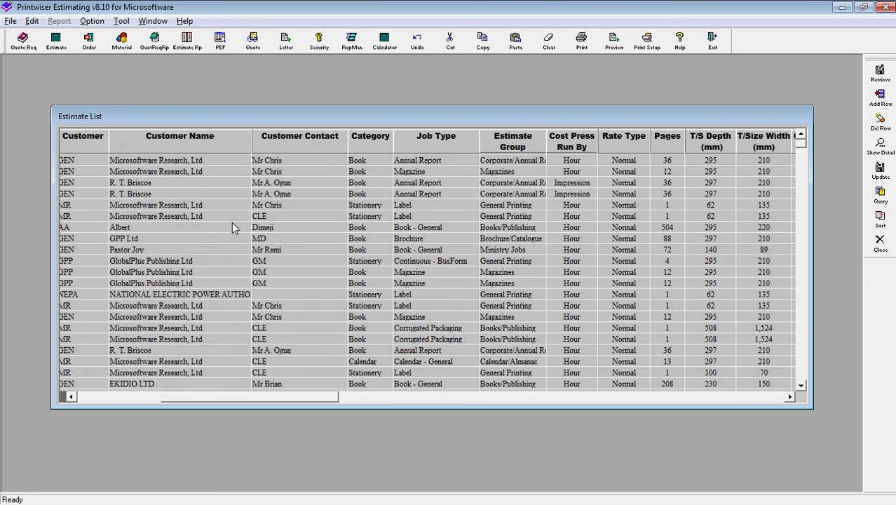
{"action": "left_click", "coordinate": [404, 163]}
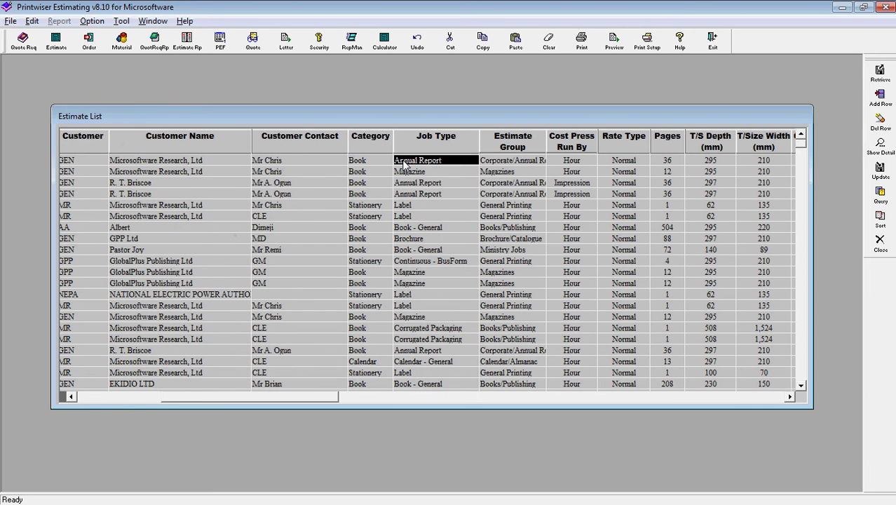
{"action": "double_click", "coordinate": [405, 162]}
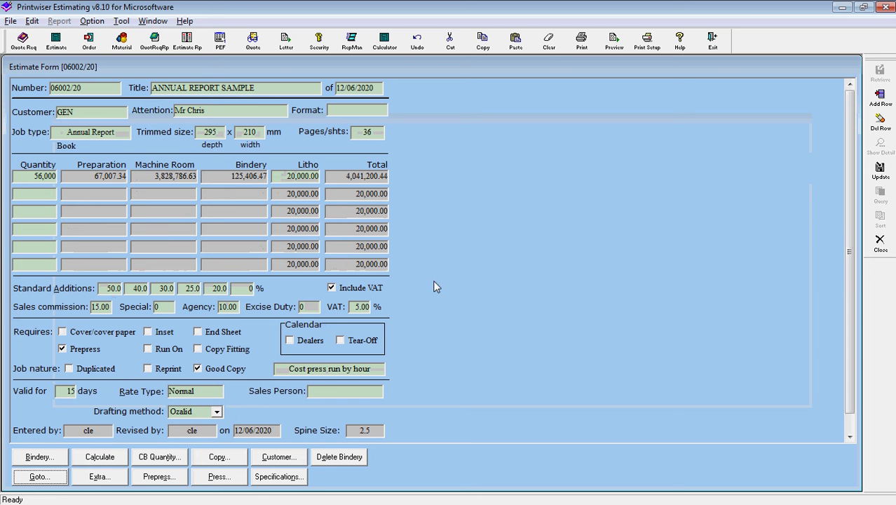
{"action": "left_click", "coordinate": [881, 242]}
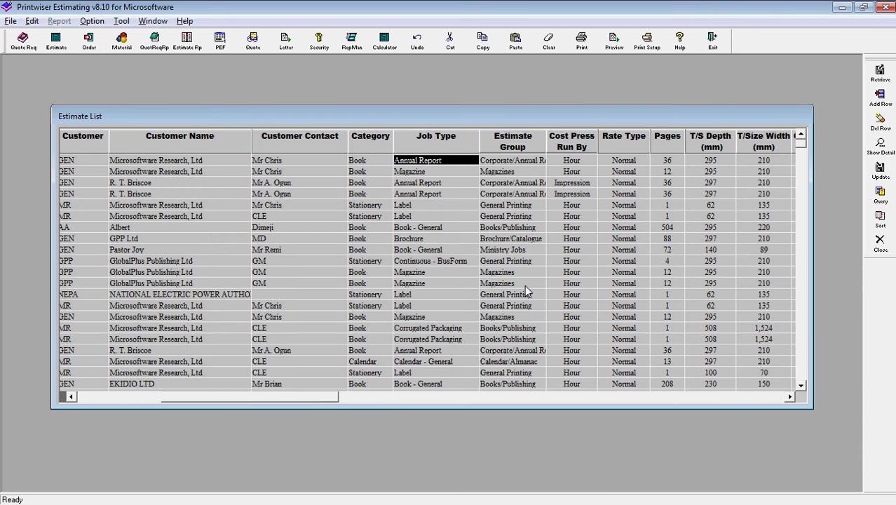
Query estimates with 'magazine' in the title and open MAGAZINE SAMPLE 06004/20.
{"action": "key", "text": "ctrl+q"}
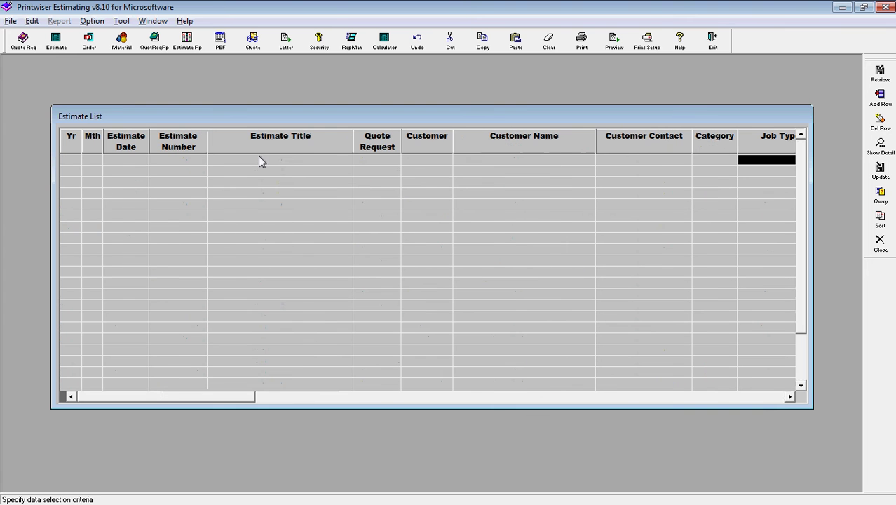
{"action": "type", "text": "06002/20"}
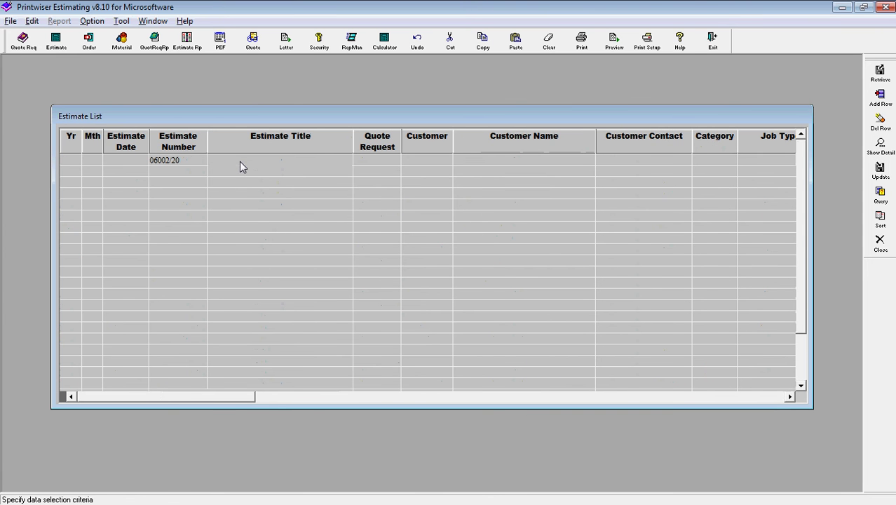
{"action": "left_click", "coordinate": [186, 168]}
{"action": "key", "text": "Delete"}
{"action": "left_click", "coordinate": [221, 159]}
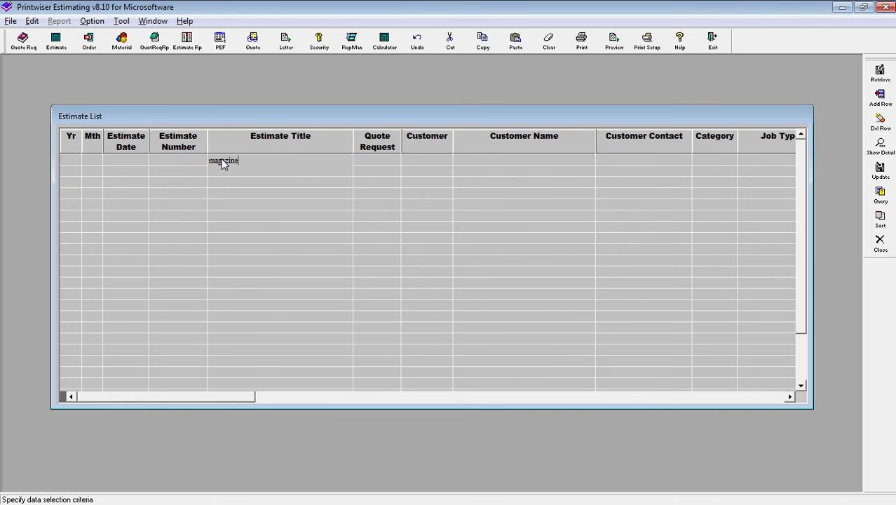
{"action": "key", "text": "Return"}
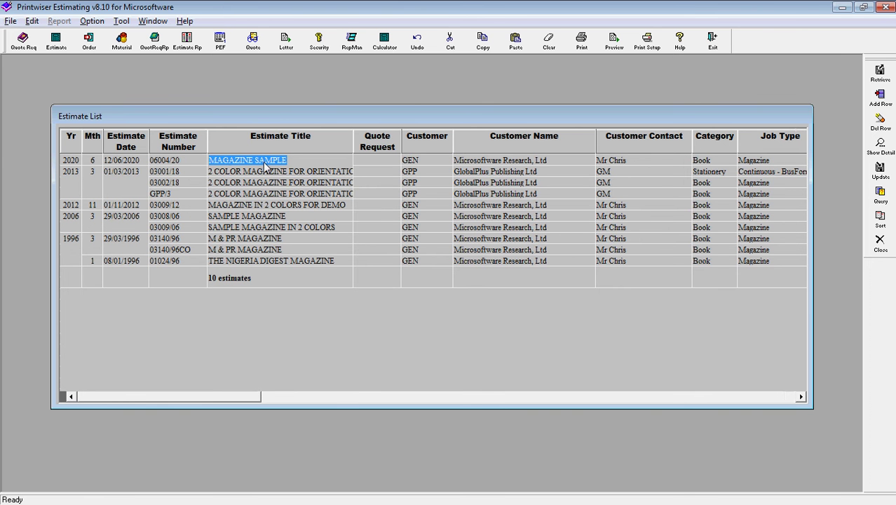
{"action": "double_click", "coordinate": [261, 162]}
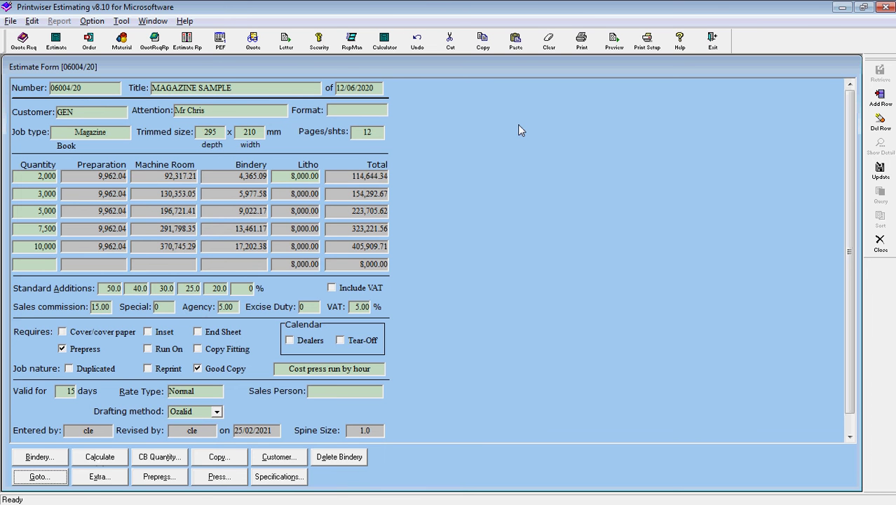
Display the online manual's contents and welcome page over the MAGAZINE SAMPLE estimate form.
{"action": "left_click", "coordinate": [679, 42]}
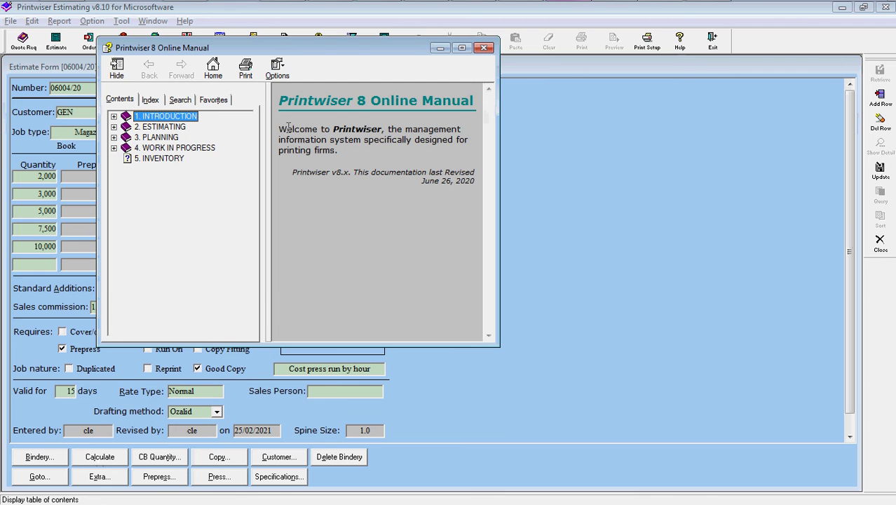
Go through ESTIMATING to the Estimating Calculations – Book Text (Sheet) page and maximise the manual.
{"action": "left_click", "coordinate": [113, 127]}
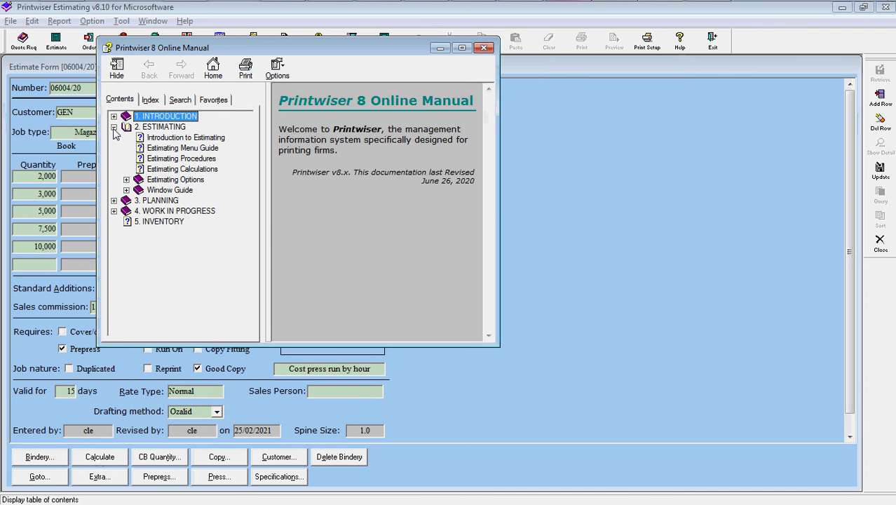
{"action": "left_click", "coordinate": [172, 171]}
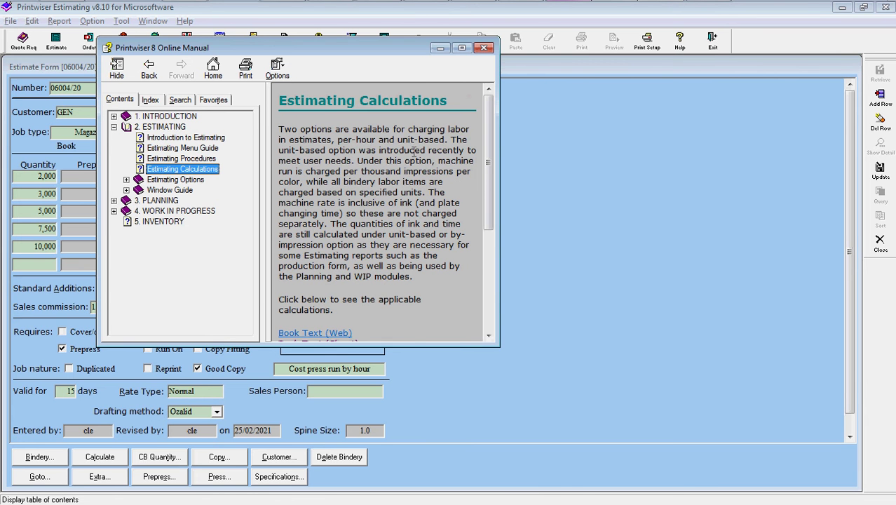
{"action": "left_click_drag", "start_coordinate": [487, 172], "coordinate": [491, 257]}
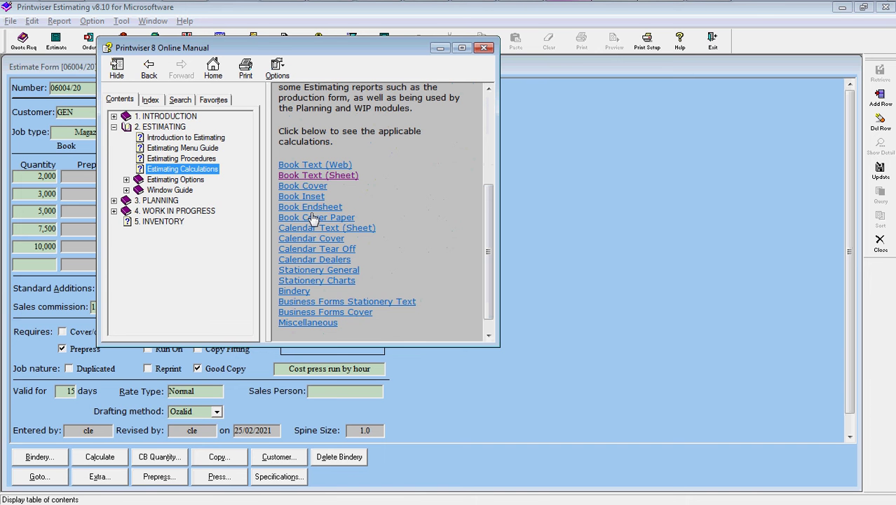
{"action": "left_click", "coordinate": [329, 177]}
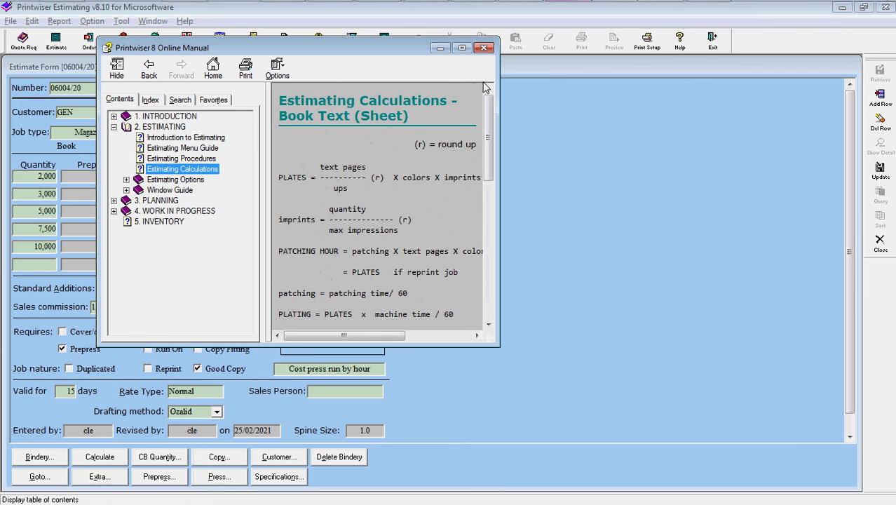
{"action": "left_click", "coordinate": [458, 50]}
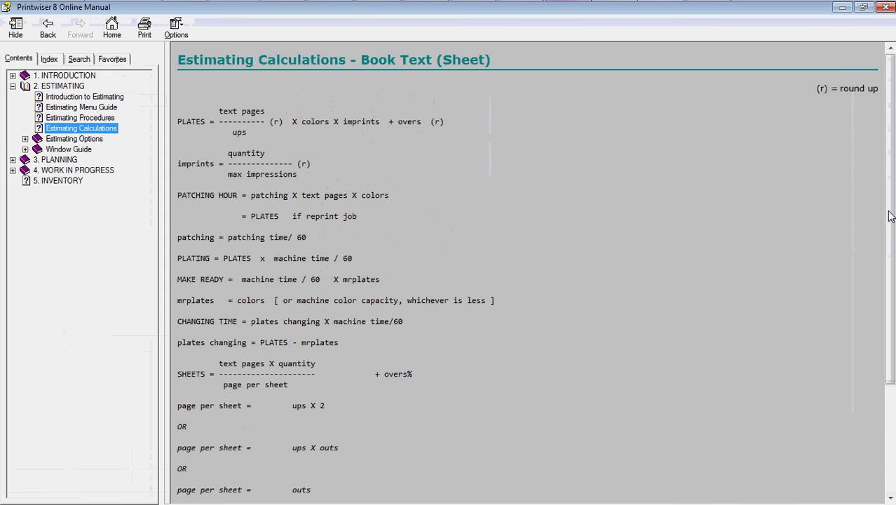
Scroll the sheet formulas down to the INK line, then close the manual to return to estimate 06004/20.
{"action": "left_click_drag", "start_coordinate": [891, 218], "coordinate": [890, 326]}
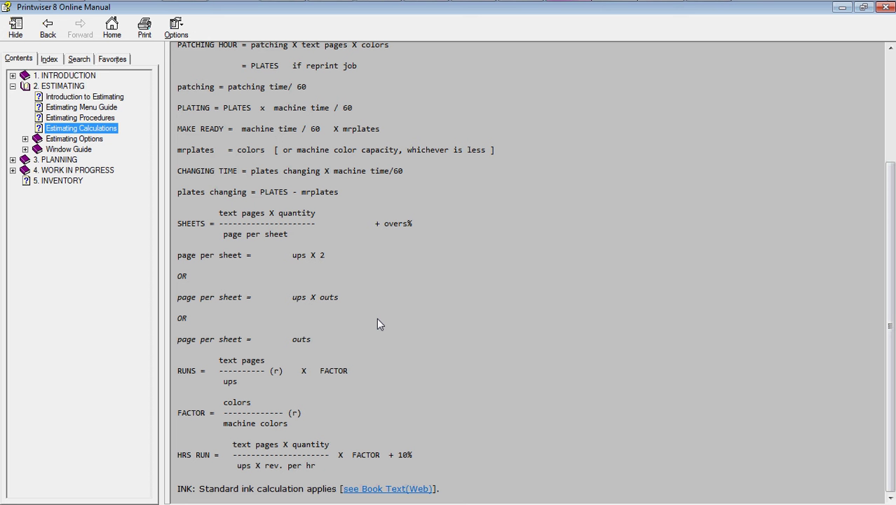
{"action": "key", "text": "alt+F4"}
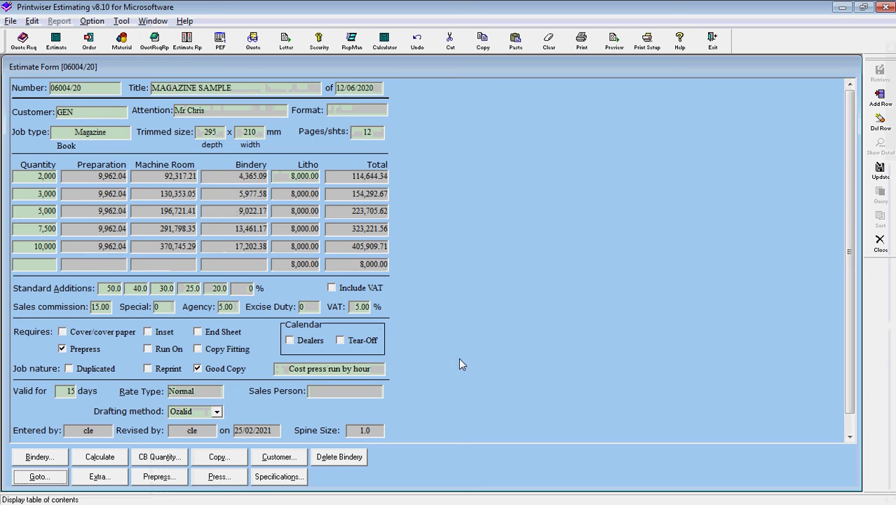
Close the estimate and Estimate List, then query the Material List for Labor Item Yes.
{"action": "left_click", "coordinate": [879, 241]}
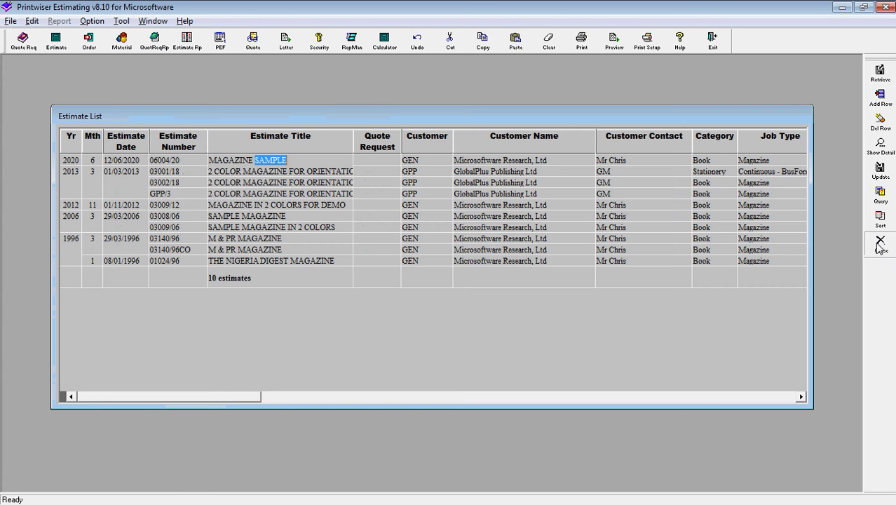
{"action": "left_click", "coordinate": [878, 242]}
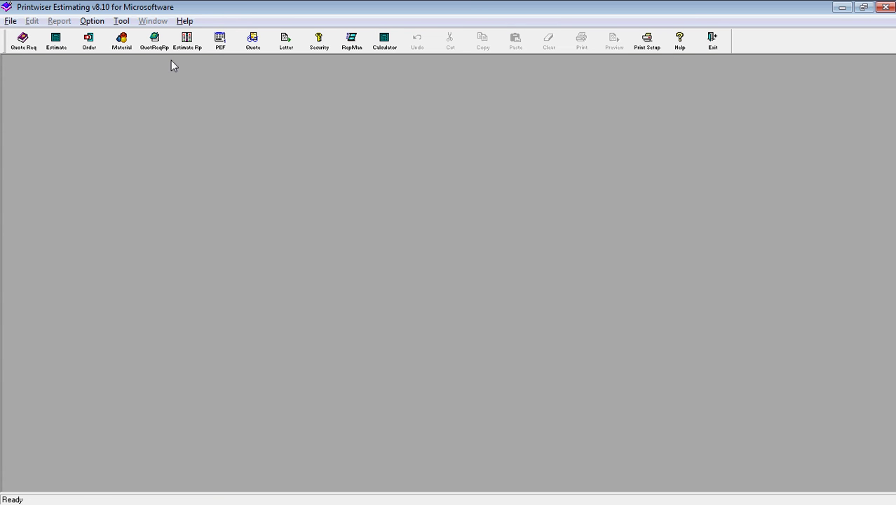
{"action": "left_click", "coordinate": [122, 42]}
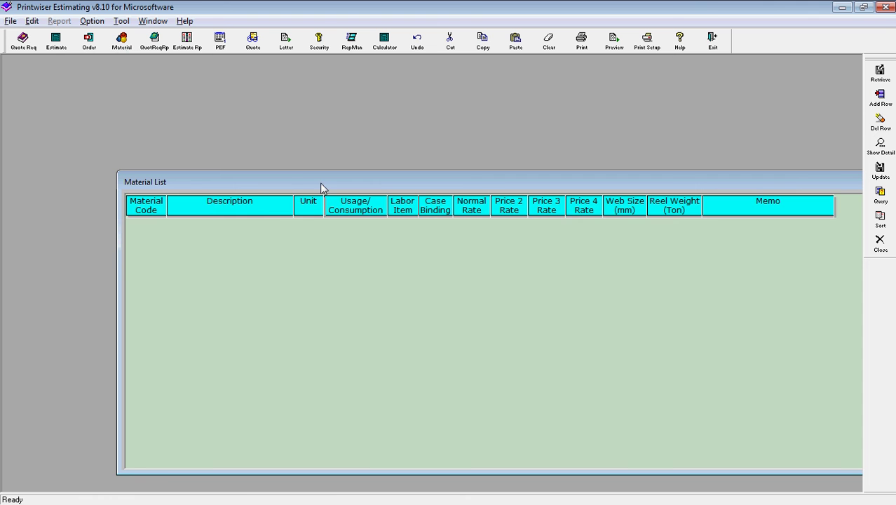
{"action": "left_click_drag", "start_coordinate": [323, 188], "coordinate": [253, 107]}
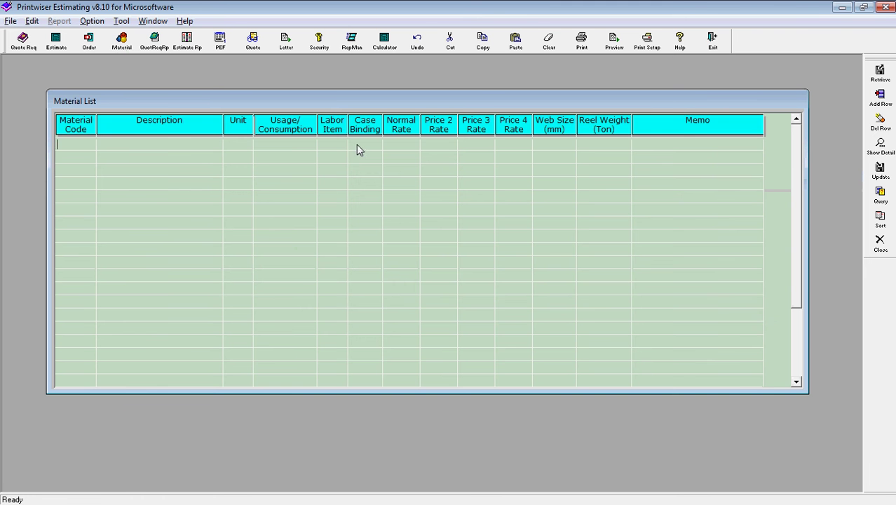
{"action": "left_click", "coordinate": [341, 146]}
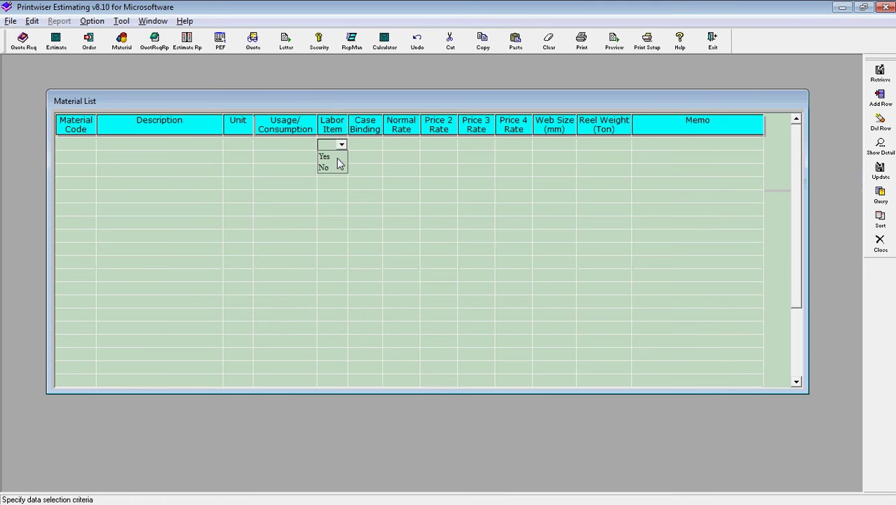
{"action": "left_click", "coordinate": [329, 158]}
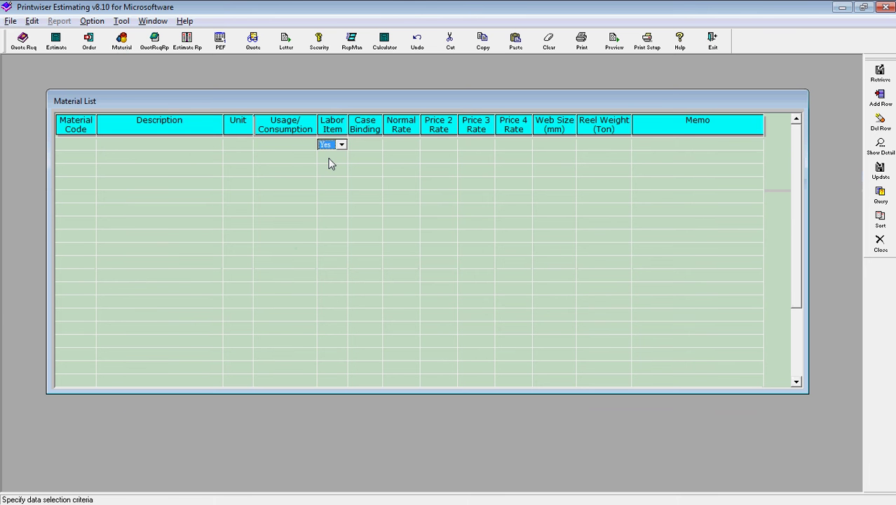
{"action": "key", "text": "Return"}
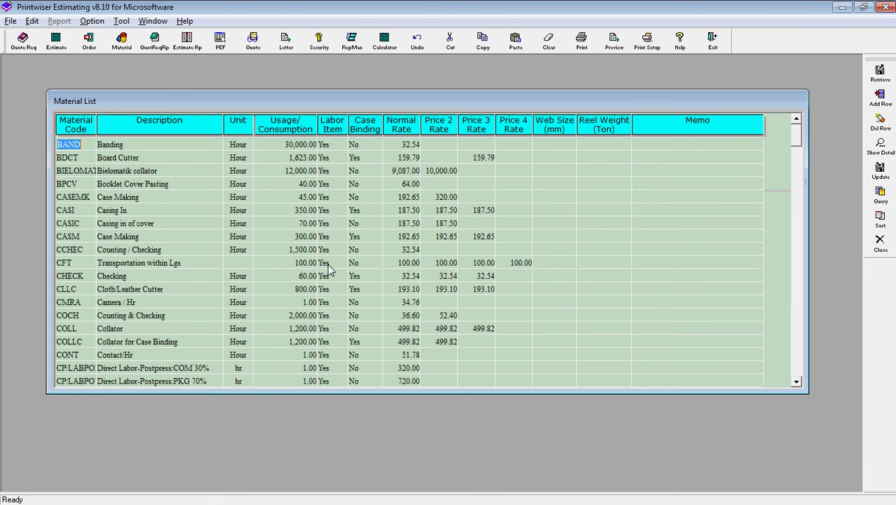
{"action": "left_click_drag", "start_coordinate": [796, 138], "coordinate": [798, 210]}
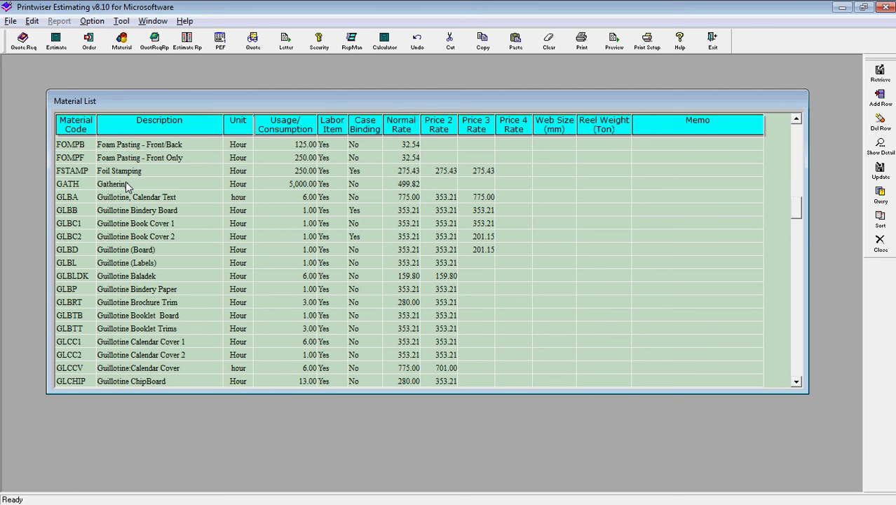
{"action": "double_click", "coordinate": [142, 251]}
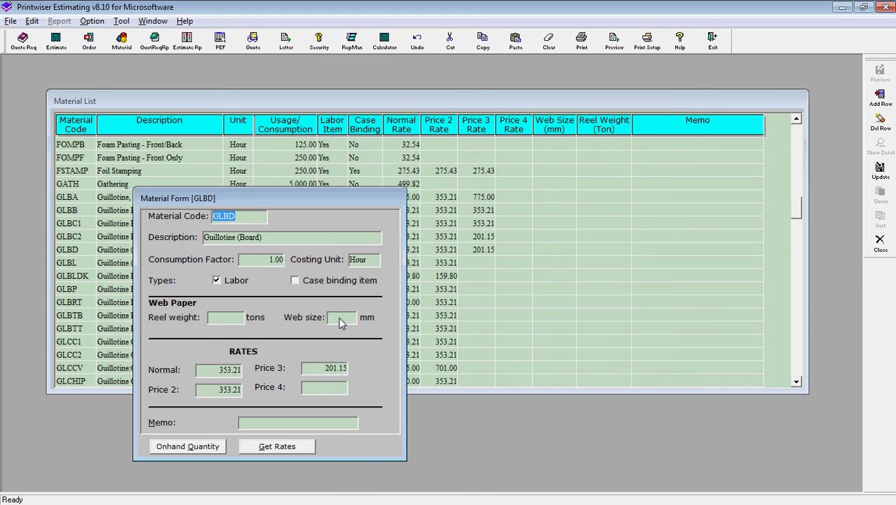
{"action": "left_click", "coordinate": [226, 377]}
{"action": "left_click", "coordinate": [326, 371]}
{"action": "key", "text": "Escape"}
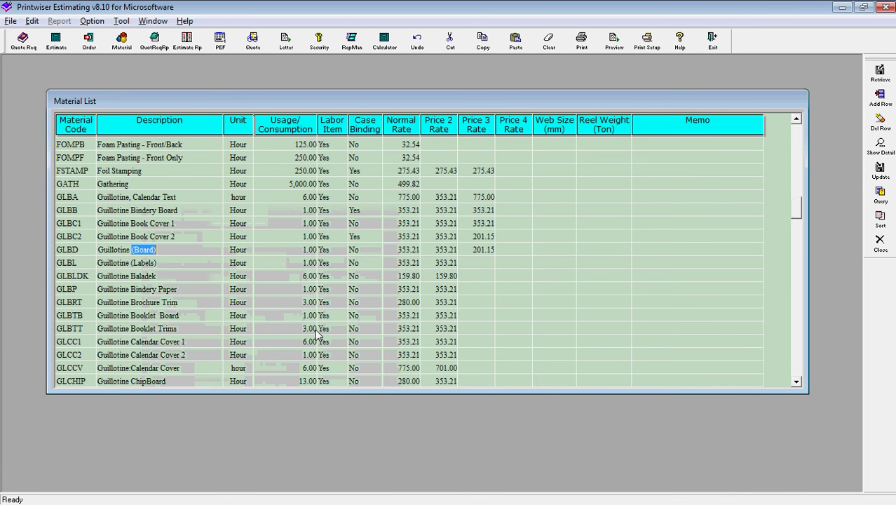
Re-query the Material List with Labor Item No, review the results, and close the table.
{"action": "key", "text": "ctrl+q"}
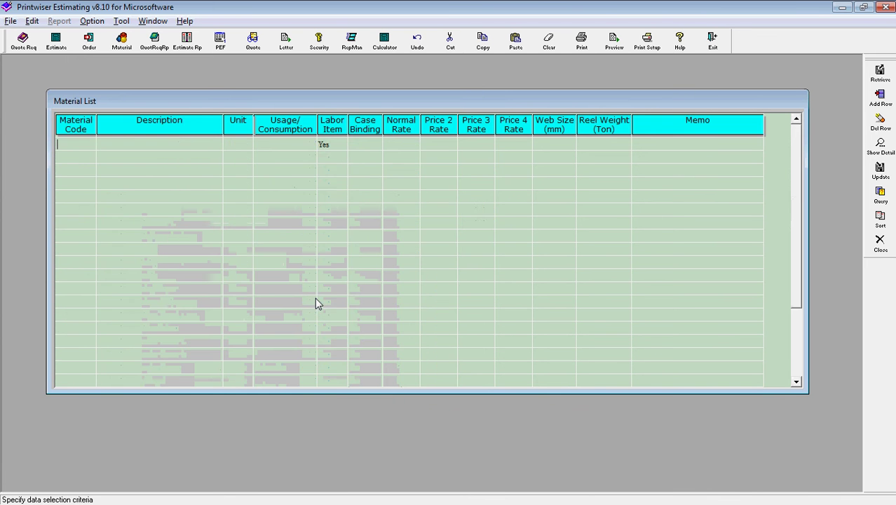
{"action": "left_click", "coordinate": [339, 145]}
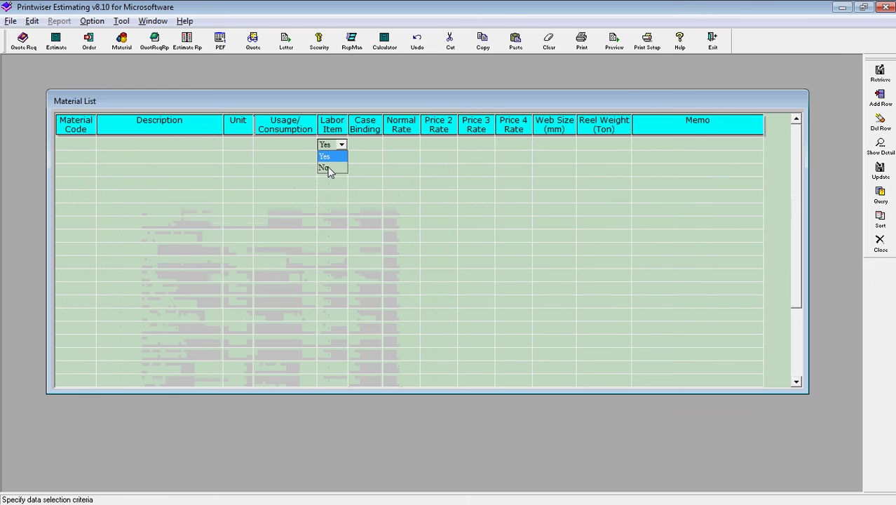
{"action": "left_click", "coordinate": [328, 168]}
{"action": "key", "text": "ctrl+r"}
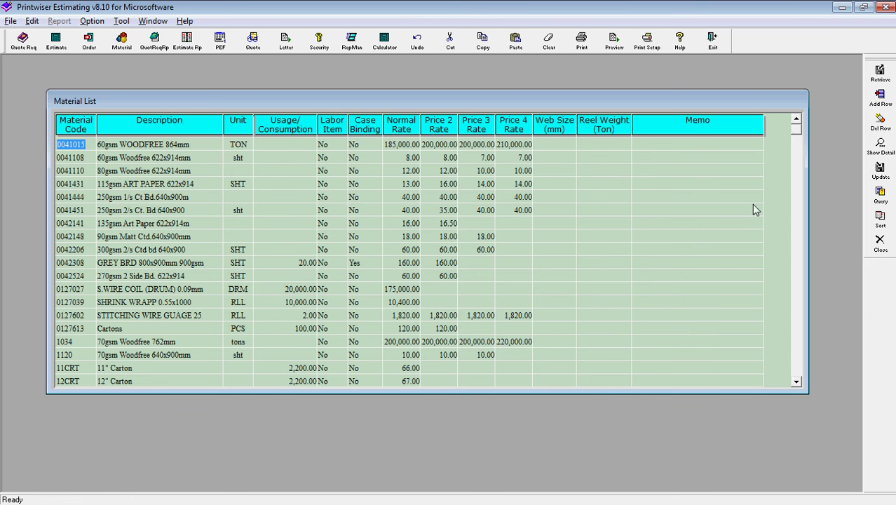
{"action": "left_click", "coordinate": [880, 245]}
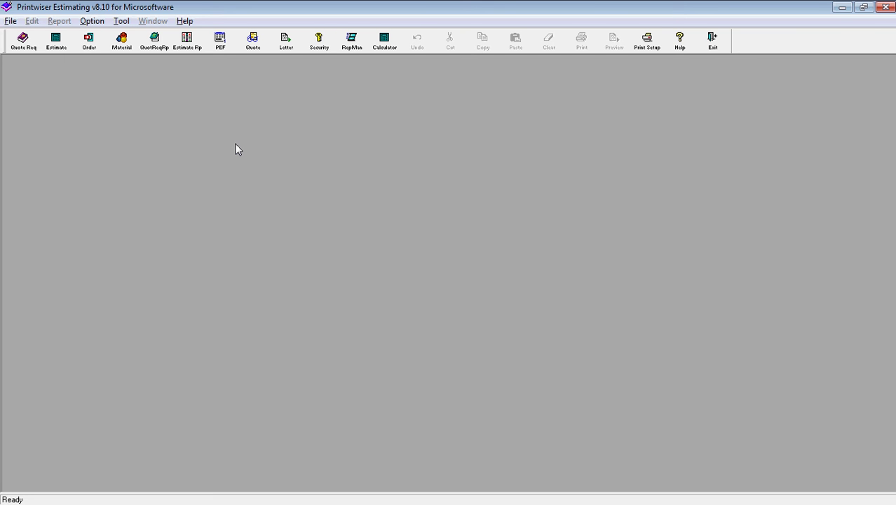
Open the Press Machine List and view machine 06 SPEEDMASTER 2's details, rate 2,532.00.
{"action": "left_click", "coordinate": [12, 23]}
{"action": "mouse_move", "coordinate": [47, 37]}
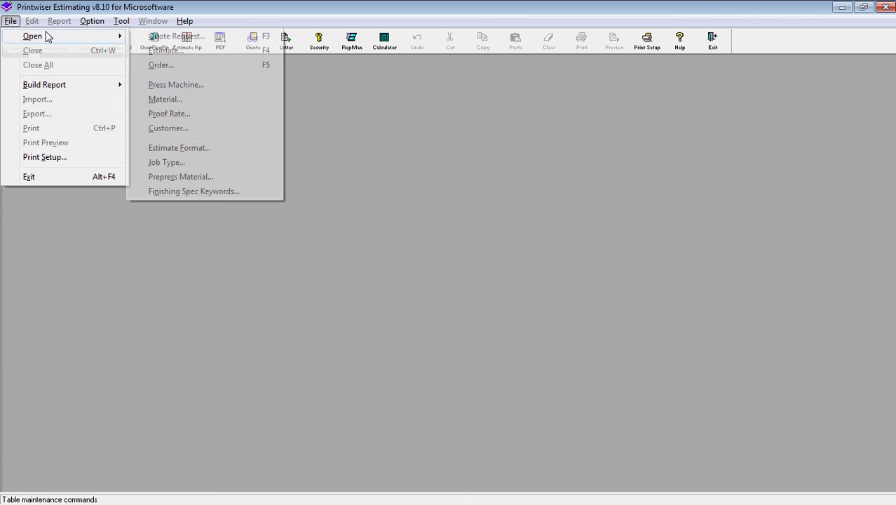
{"action": "left_click", "coordinate": [175, 85]}
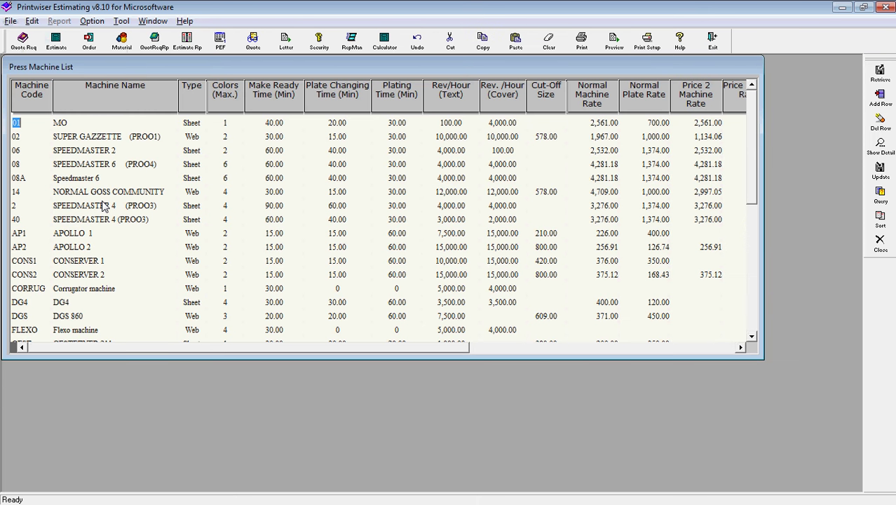
{"action": "double_click", "coordinate": [104, 154]}
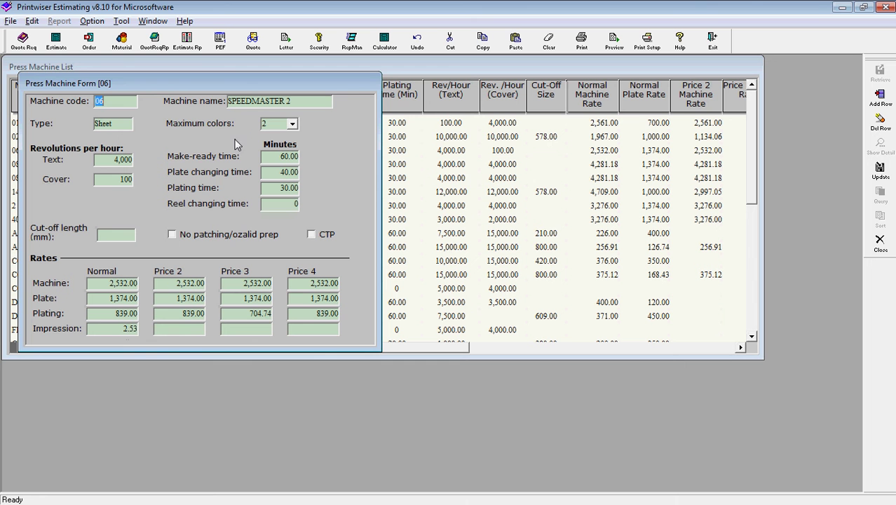
{"action": "left_click", "coordinate": [399, 178]}
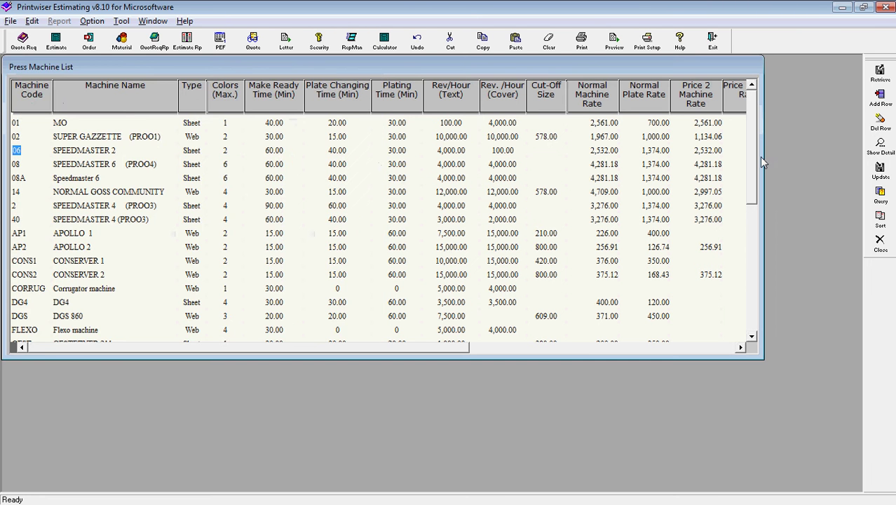
{"action": "left_click_drag", "start_coordinate": [752, 150], "coordinate": [753, 265]}
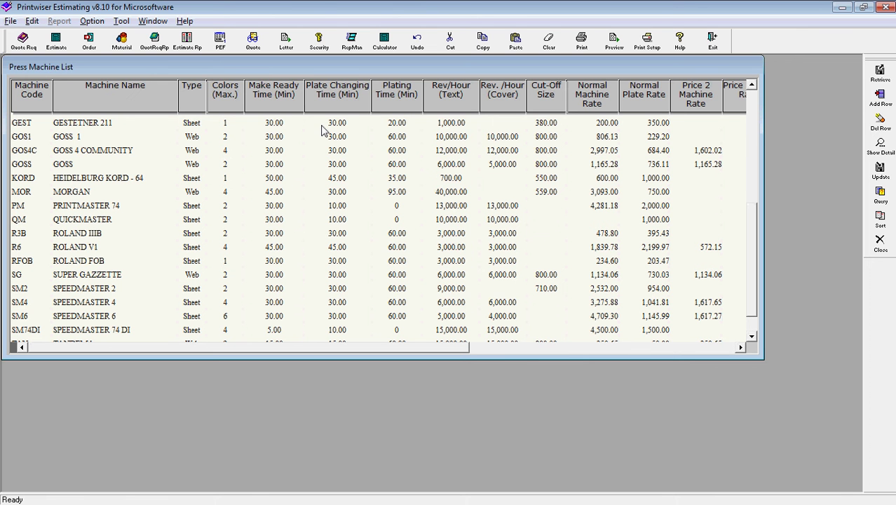
{"action": "left_click", "coordinate": [255, 50]}
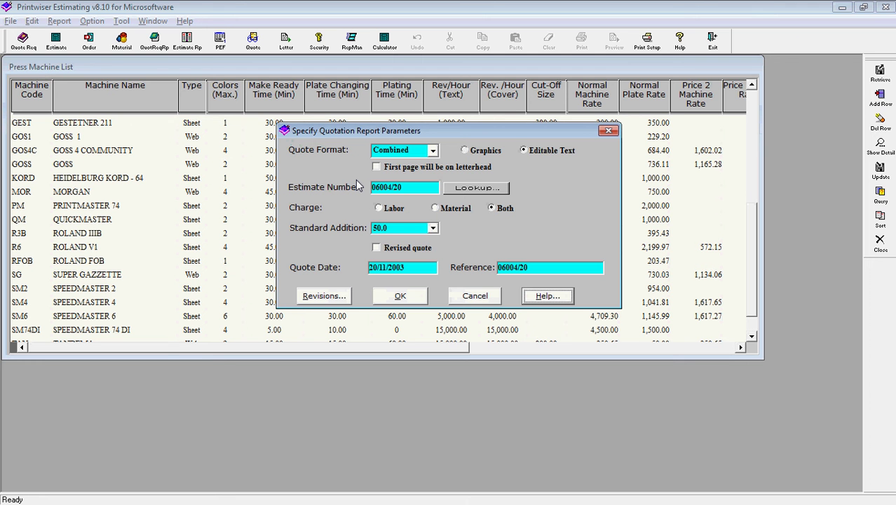
{"action": "left_click", "coordinate": [432, 152]}
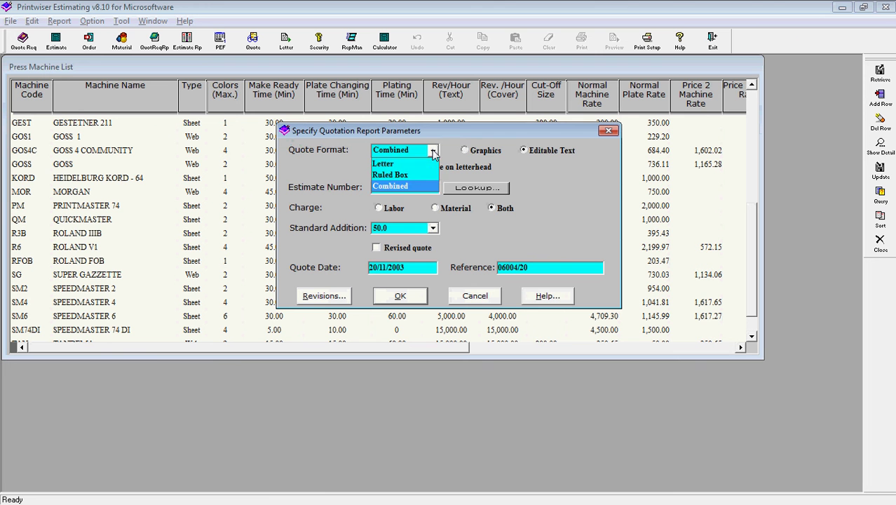
{"action": "left_click", "coordinate": [433, 153]}
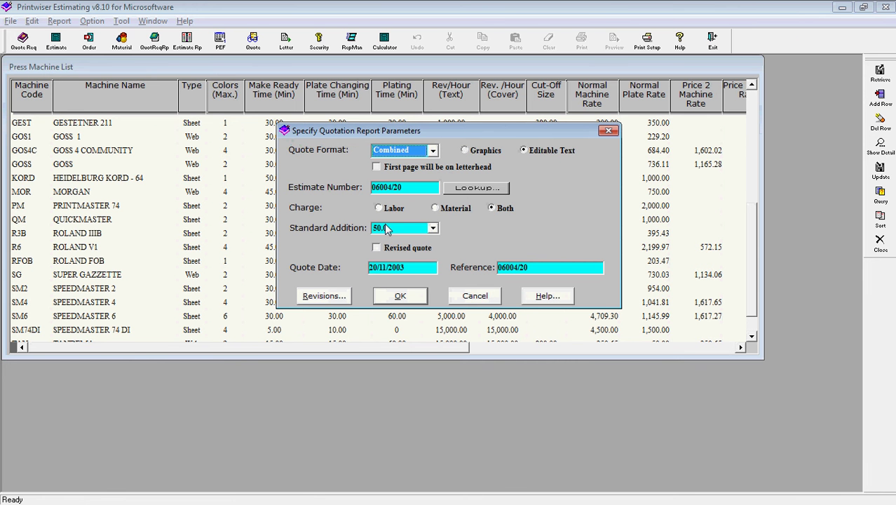
{"action": "left_click", "coordinate": [432, 229]}
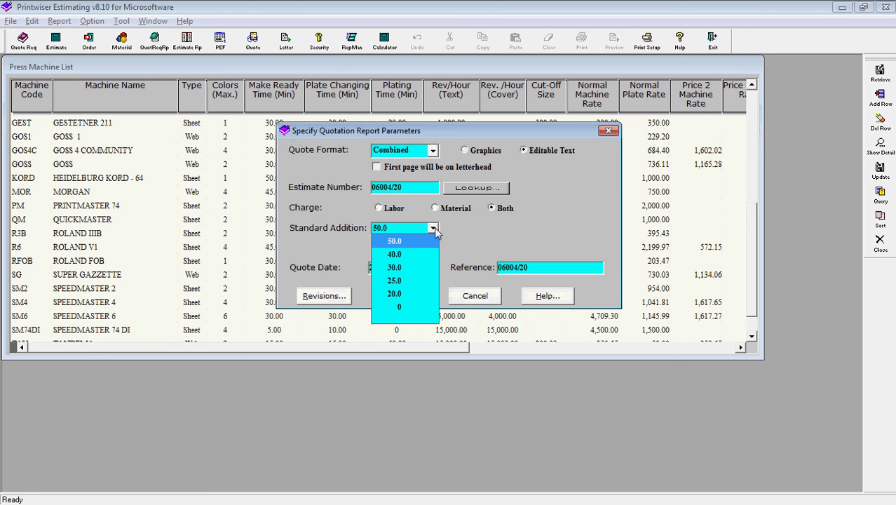
{"action": "left_click", "coordinate": [432, 229]}
{"action": "left_click", "coordinate": [433, 228]}
{"action": "left_click", "coordinate": [432, 229]}
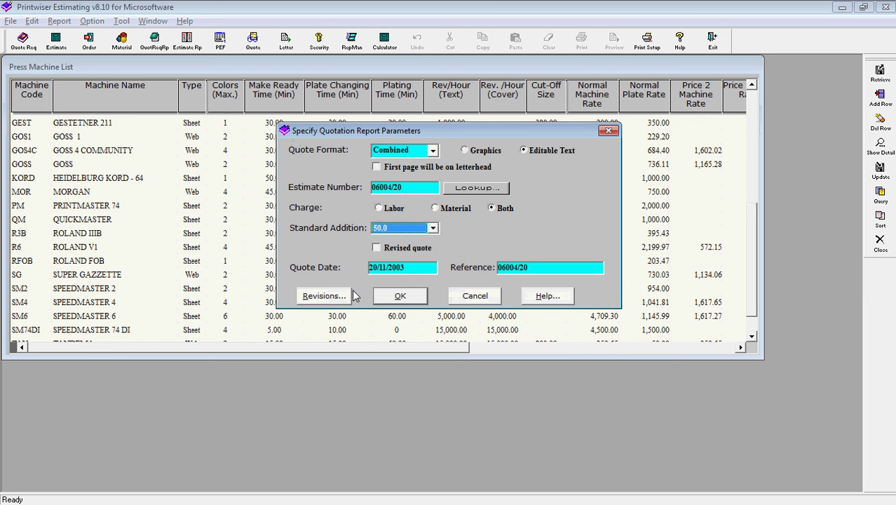
{"action": "left_click", "coordinate": [400, 298]}
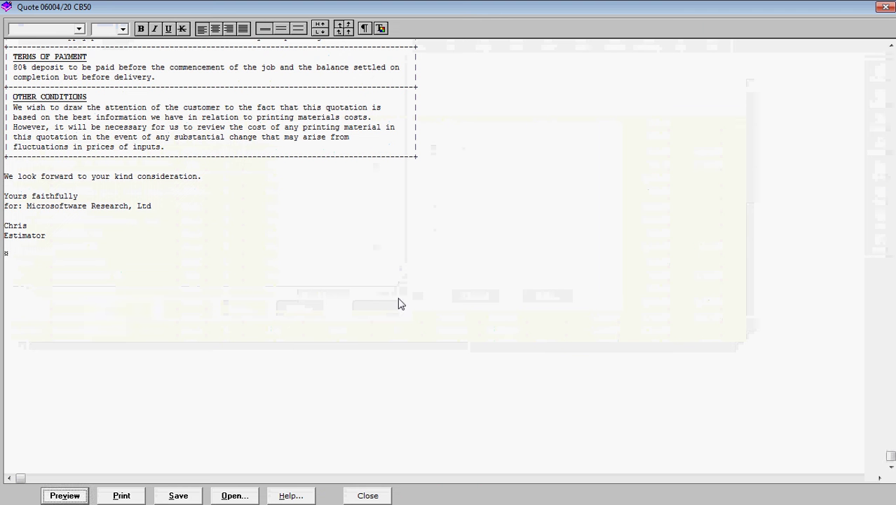
Review quotation 06004/20 CB50 from its opening lines, then close it.
{"action": "left_click", "coordinate": [352, 174]}
{"action": "key", "text": "Up"}
{"action": "key", "text": "Up"}
{"action": "key", "text": "Up"}
{"action": "key", "text": "Up"}
{"action": "key", "text": "Up"}
{"action": "key", "text": "Up"}
{"action": "key", "text": "Up"}
{"action": "key", "text": "Up"}
{"action": "key", "text": "Up"}
{"action": "key", "text": "Up"}
{"action": "key", "text": "Up"}
{"action": "key", "text": "Up"}
{"action": "key", "text": "Up"}
{"action": "key", "text": "Up"}
{"action": "key", "text": "Up"}
{"action": "key", "text": "Up"}
{"action": "key", "text": "Up"}
{"action": "key", "text": "Up"}
{"action": "key", "text": "Up"}
{"action": "key", "text": "Up"}
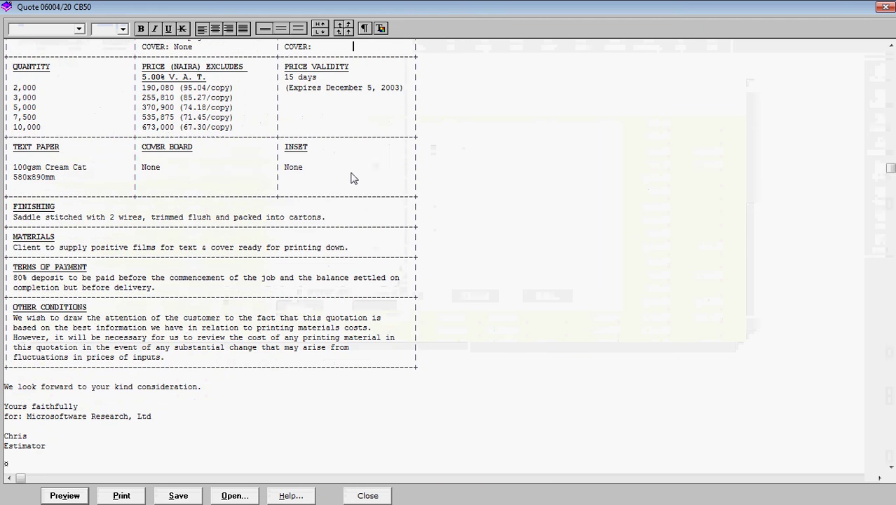
{"action": "key", "text": "Up"}
{"action": "key", "text": "Up"}
{"action": "key", "text": "Up"}
{"action": "key", "text": "Up"}
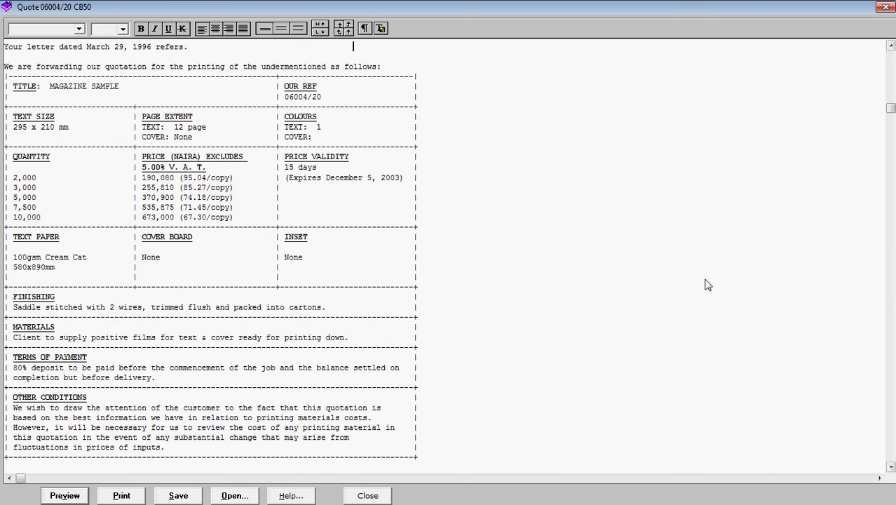
{"action": "left_click", "coordinate": [527, 357]}
{"action": "left_click_drag", "start_coordinate": [891, 328], "coordinate": [890, 340]}
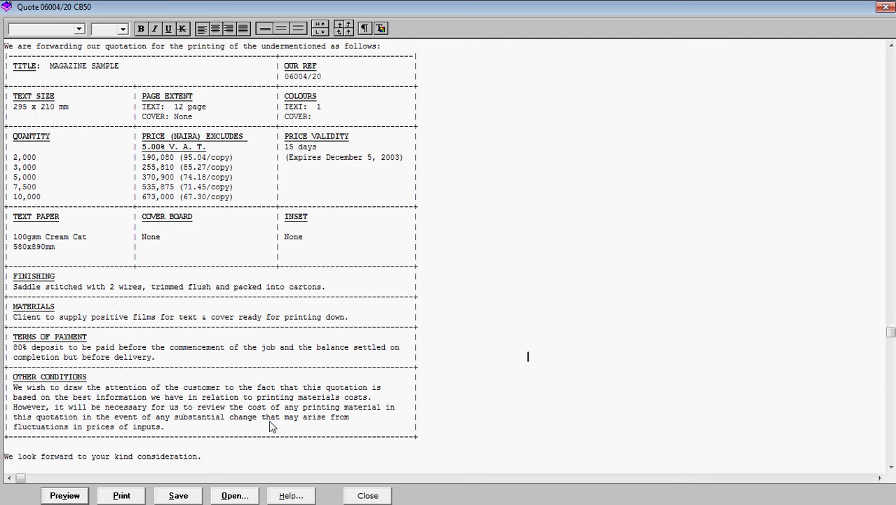
{"action": "left_click", "coordinate": [366, 497]}
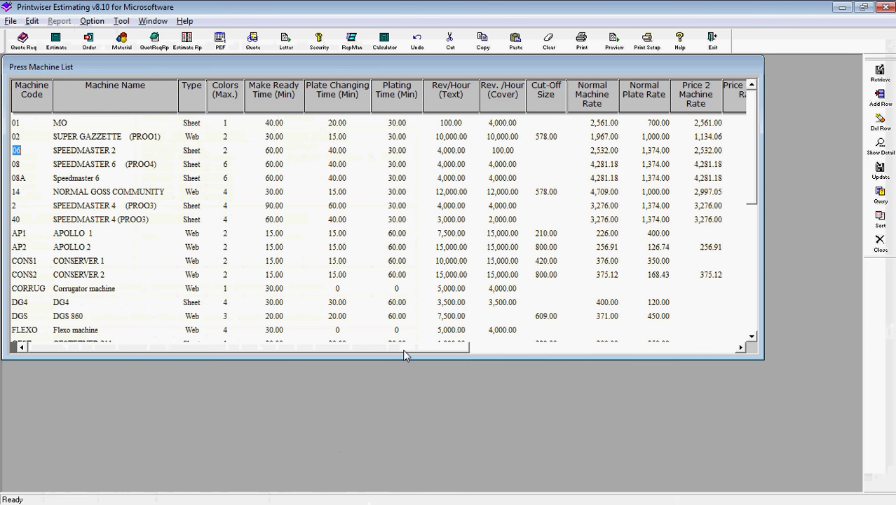
Close the Press Machine List and generate a Letter-format quotation for estimate 06004/20.
{"action": "key", "text": "ctrl+F4"}
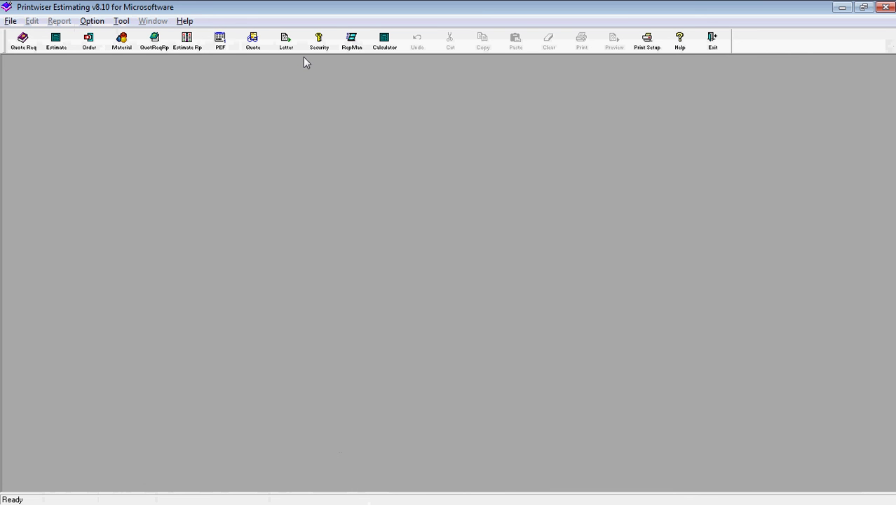
{"action": "left_click", "coordinate": [253, 44]}
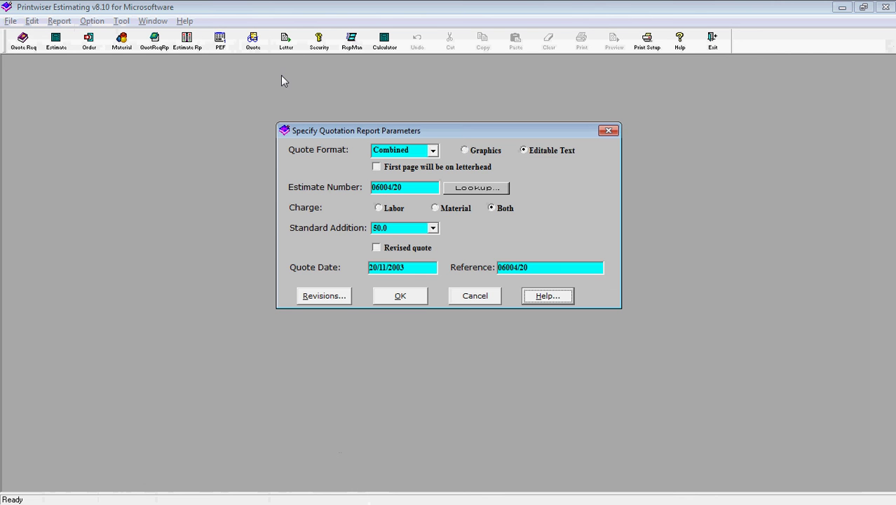
{"action": "left_click", "coordinate": [433, 151]}
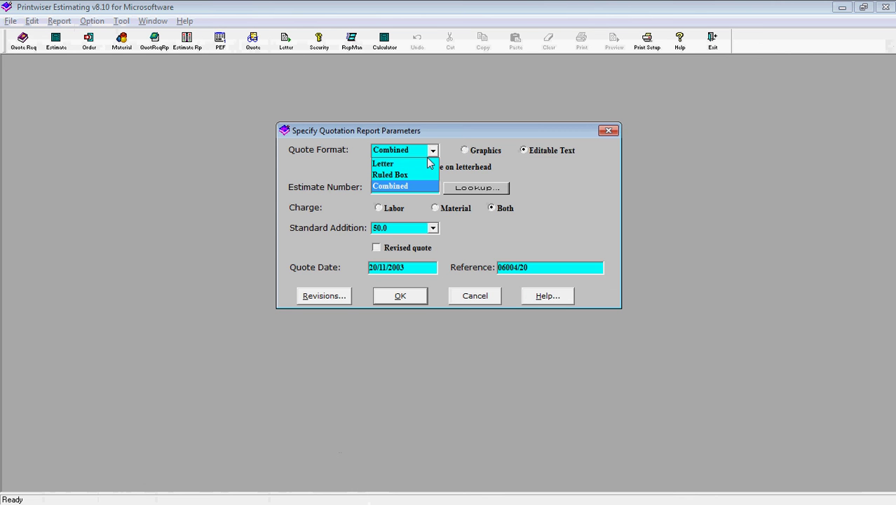
{"action": "left_click", "coordinate": [387, 165]}
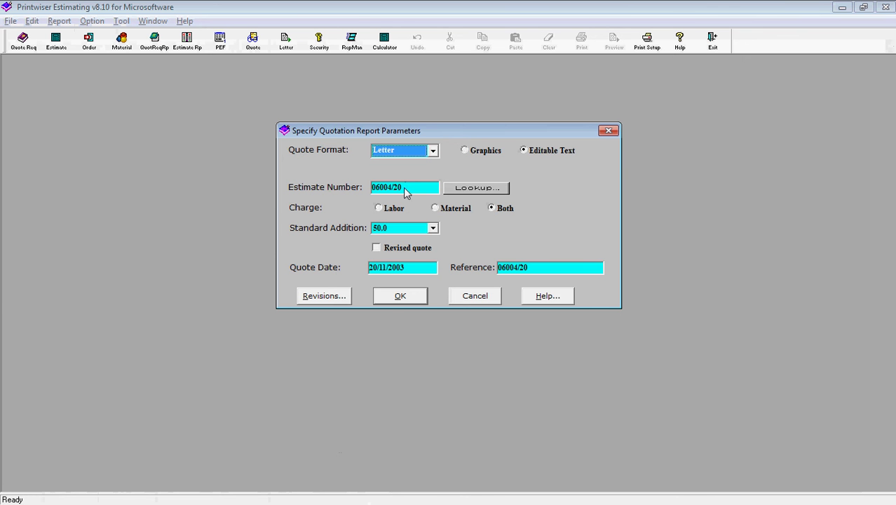
{"action": "left_click", "coordinate": [394, 298]}
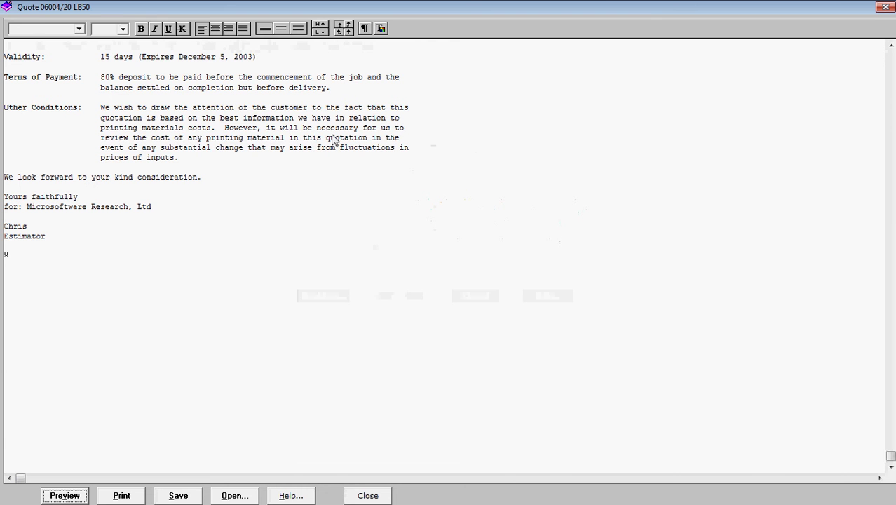
Review quotation 06004/20 LB50 from the top, then close it.
{"action": "scroll", "coordinate": [333, 139], "scroll_direction": "up", "scroll_amount": 4}
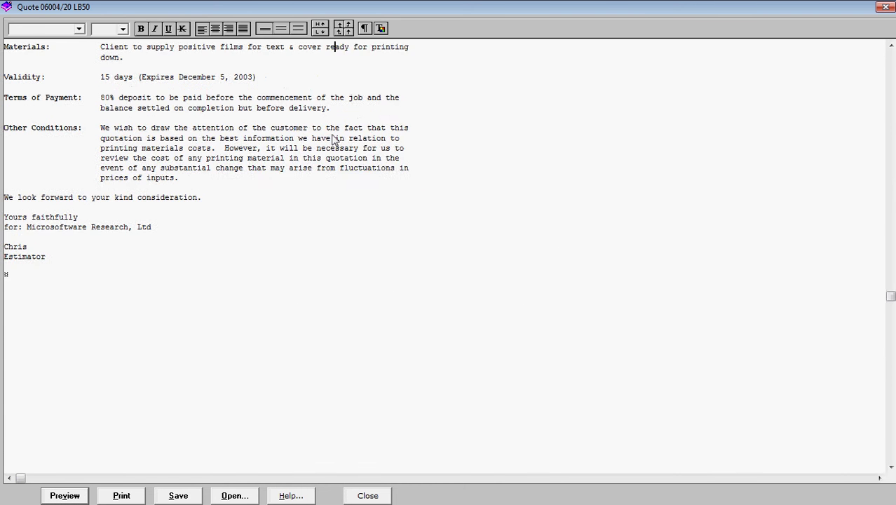
{"action": "scroll", "coordinate": [333, 138], "scroll_direction": "up", "scroll_amount": 4}
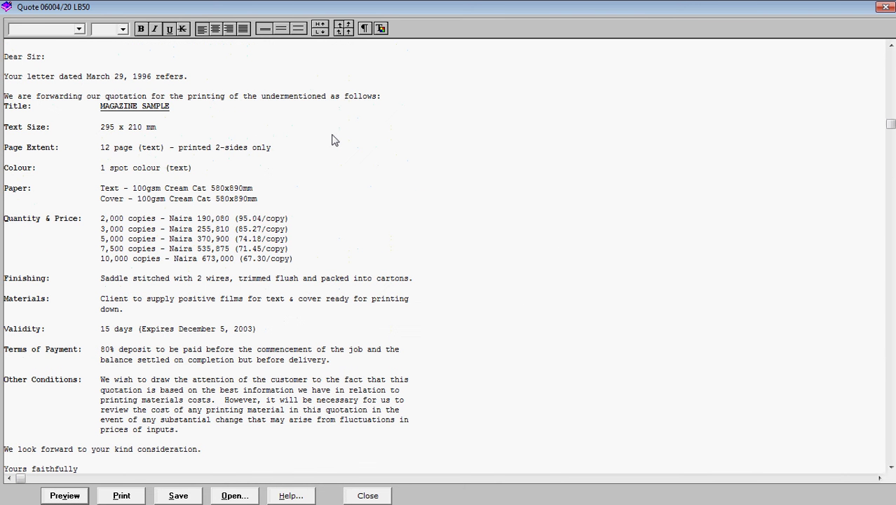
{"action": "scroll", "coordinate": [334, 138], "scroll_direction": "up", "scroll_amount": 2}
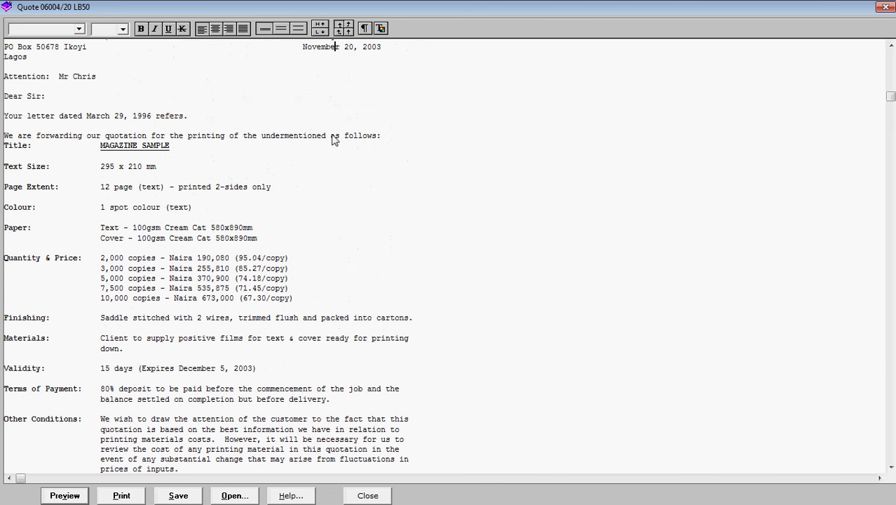
{"action": "scroll", "coordinate": [334, 139], "scroll_direction": "up", "scroll_amount": 1}
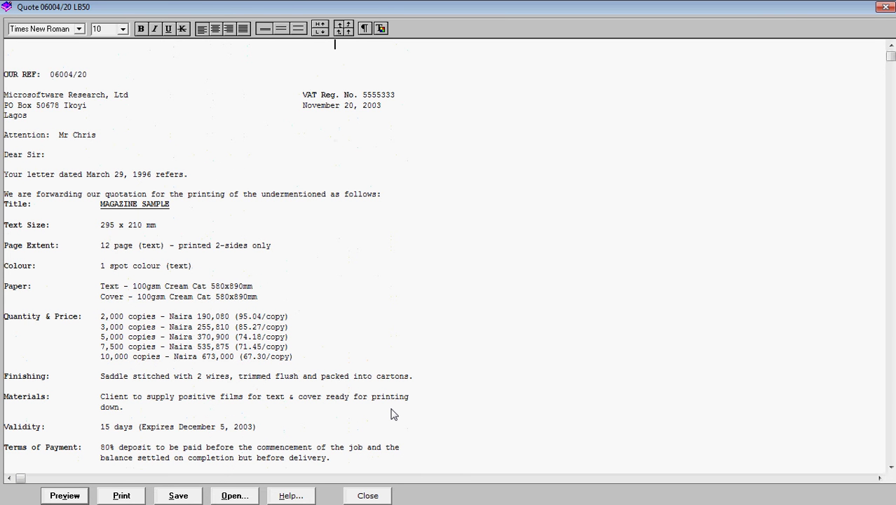
{"action": "left_click", "coordinate": [371, 497]}
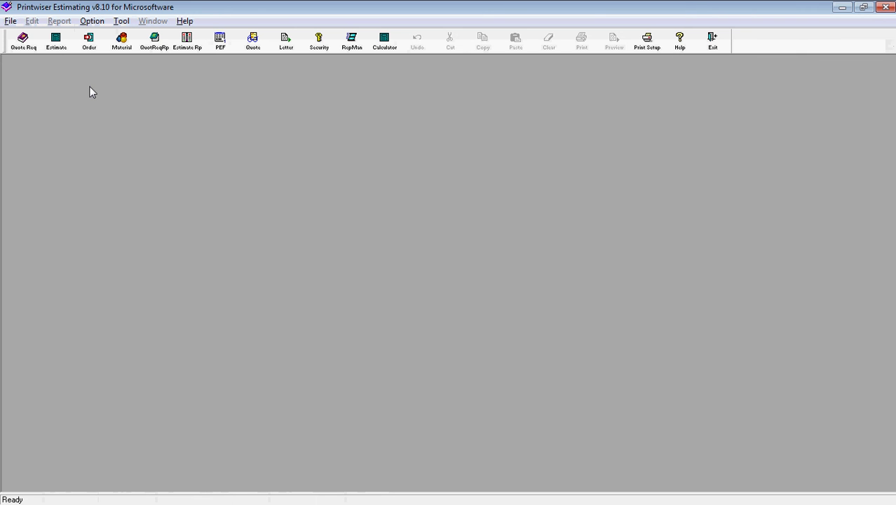
Build the Cost Sheet report for estimate 06004/20 at quantity 2000, totalling 114,644.34.
{"action": "left_click", "coordinate": [8, 22]}
{"action": "mouse_move", "coordinate": [36, 85]}
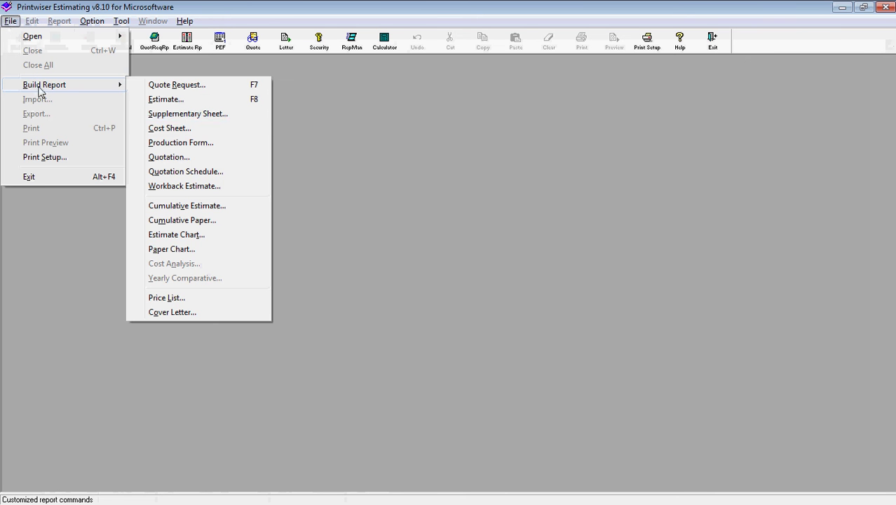
{"action": "left_click", "coordinate": [176, 130]}
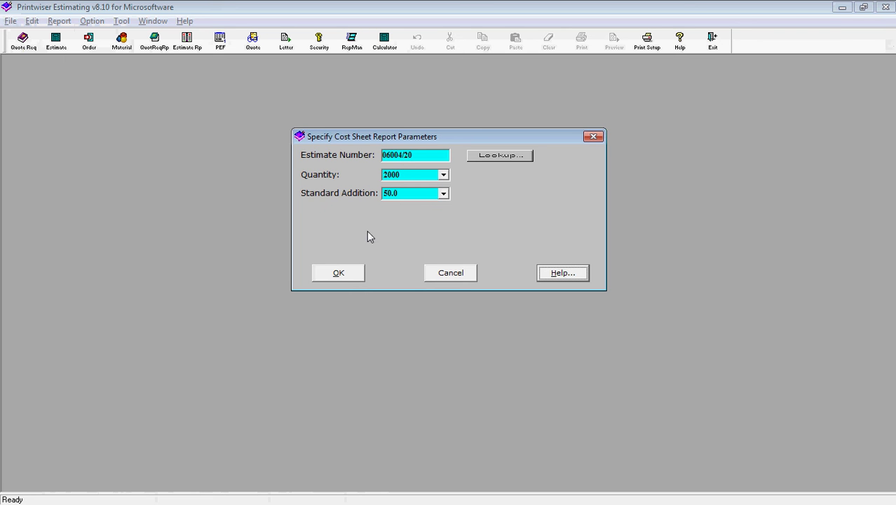
{"action": "left_click", "coordinate": [333, 273]}
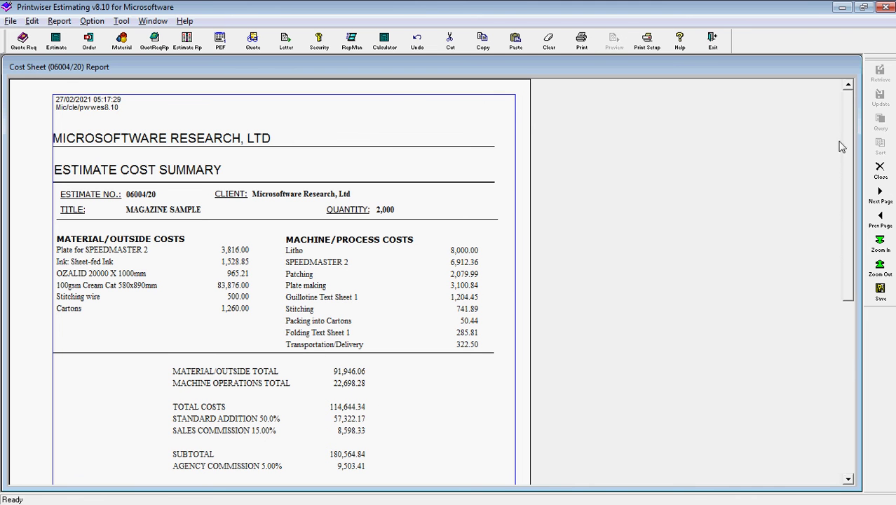
Scroll the Cost Sheet to its FINAL TOTAL of 190,068.25, leaving the Build Report menu unused.
{"action": "scroll", "coordinate": [846, 160], "scroll_direction": "down", "scroll_amount": 3}
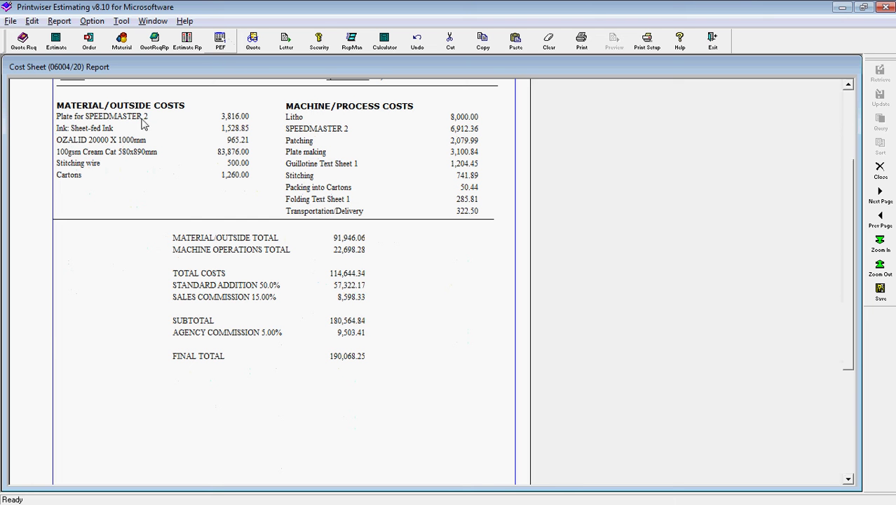
{"action": "left_click", "coordinate": [11, 21]}
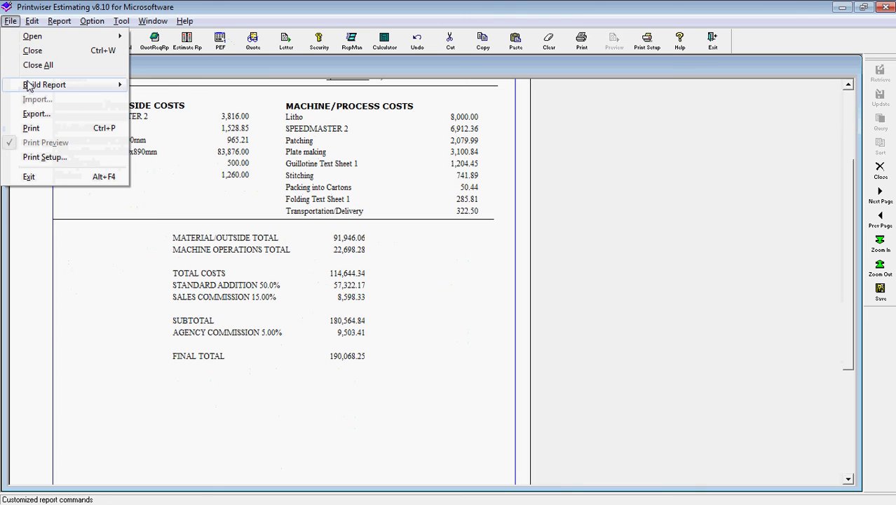
{"action": "mouse_move", "coordinate": [31, 90]}
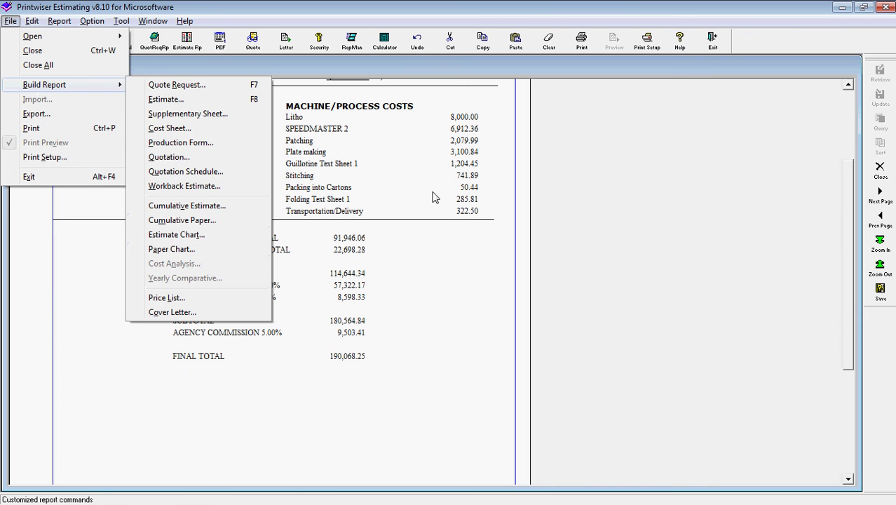
{"action": "left_click", "coordinate": [645, 189]}
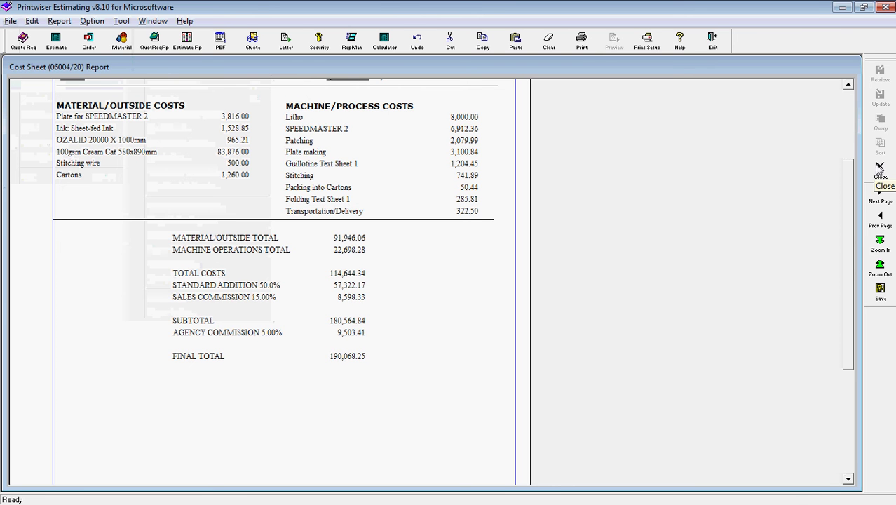
Close the cost sheet report and leave Estimating, confirming the exit to return to the main screen.
{"action": "left_click", "coordinate": [879, 169]}
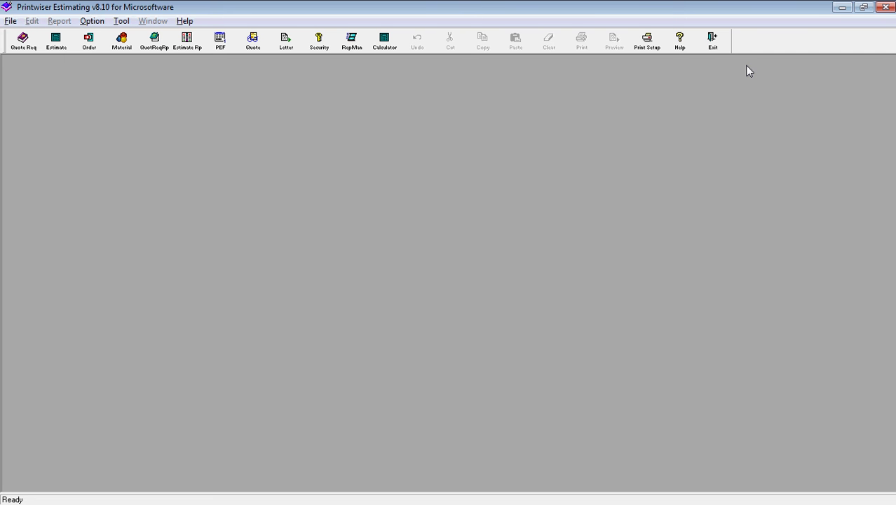
{"action": "left_click", "coordinate": [715, 44]}
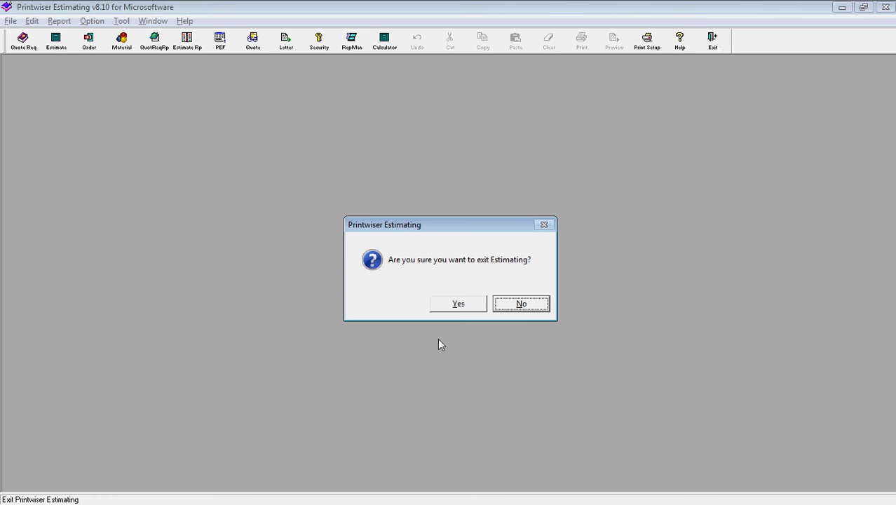
{"action": "left_click", "coordinate": [454, 305]}
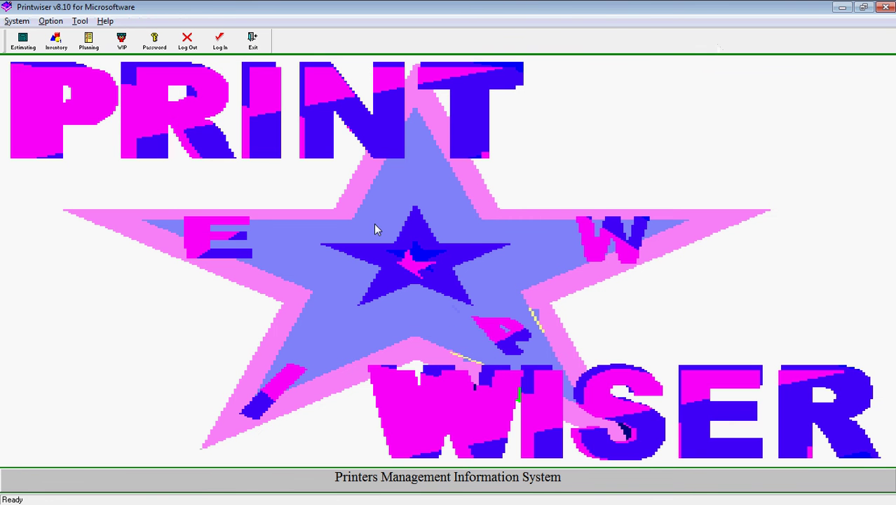
Enter Planning and display the Job table listing jobs from 2020 back to 2013.
{"action": "left_click", "coordinate": [89, 42]}
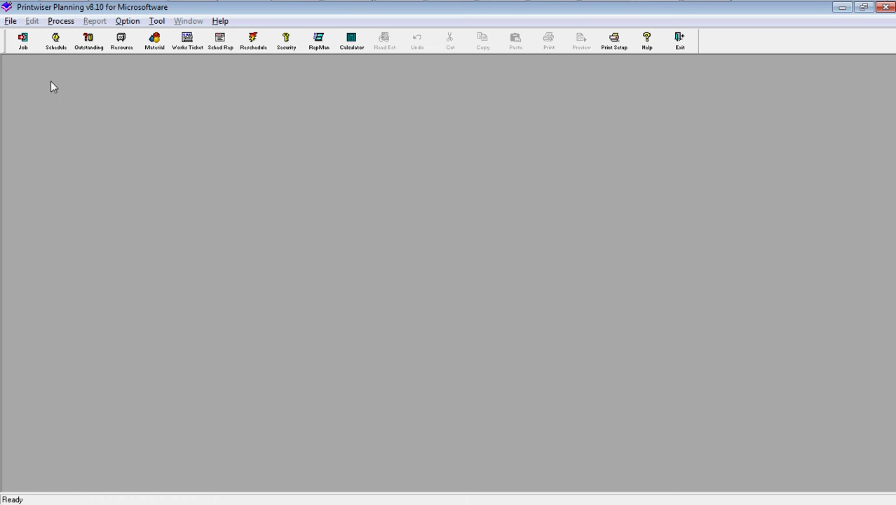
{"action": "left_click", "coordinate": [23, 42]}
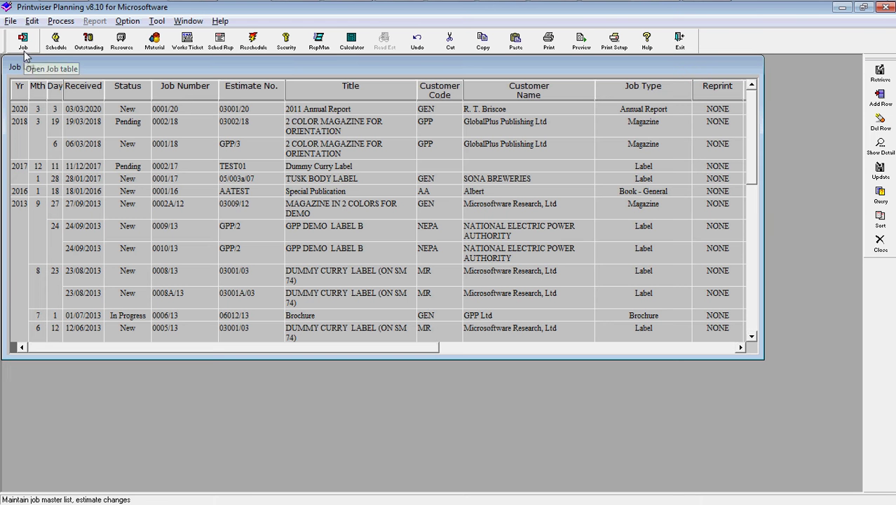
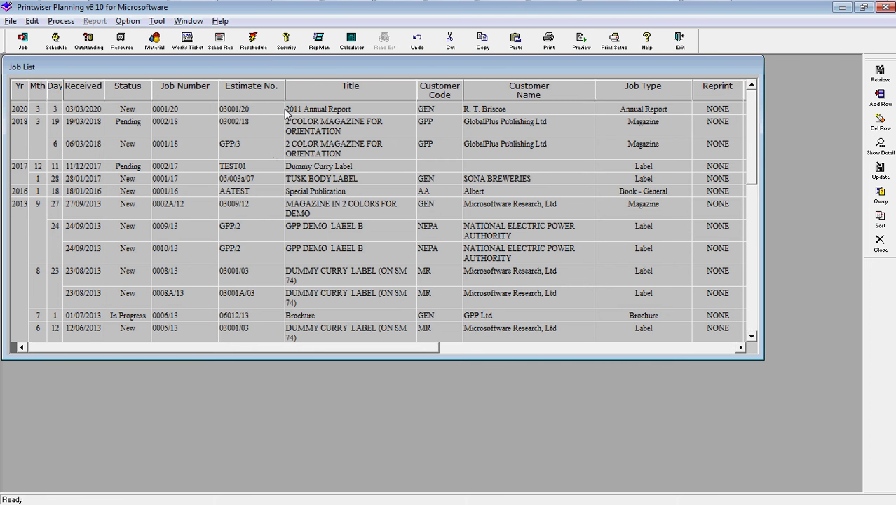
Open the 2011 Annual Report job's details, then close them to return to the Job List.
{"action": "left_click", "coordinate": [306, 111]}
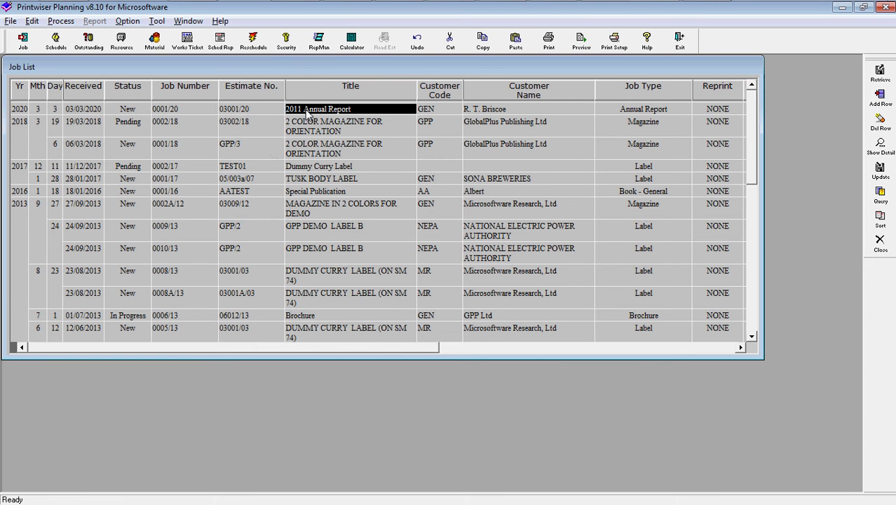
{"action": "double_click", "coordinate": [305, 111]}
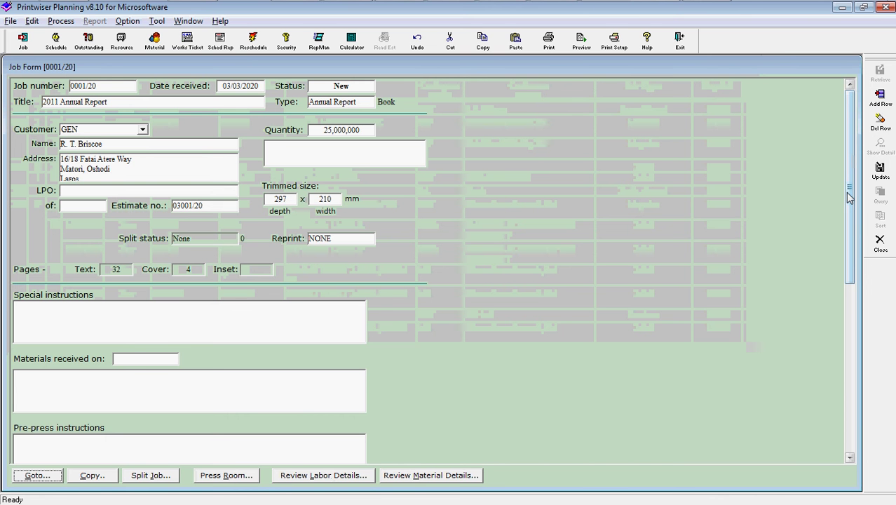
{"action": "left_click", "coordinate": [881, 242]}
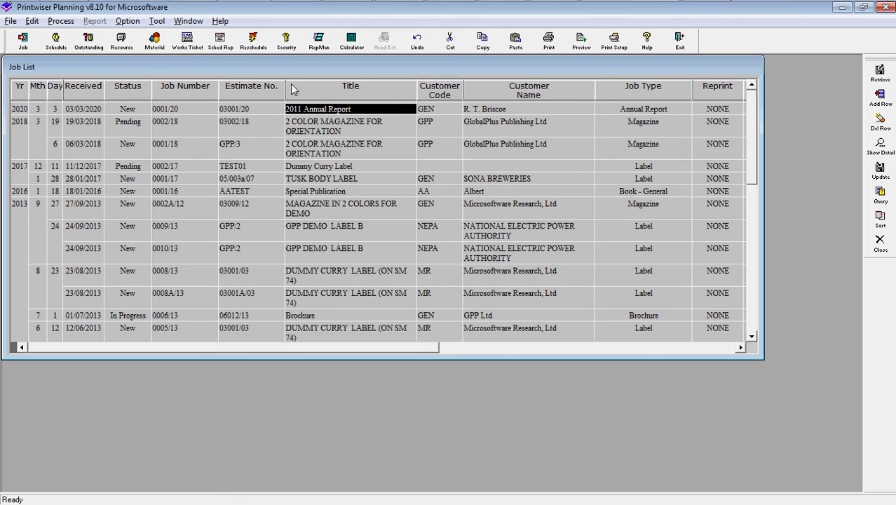
Generate the A4 works ticket for 2011 Annual Report, then close it and the Job List.
{"action": "left_click", "coordinate": [188, 44]}
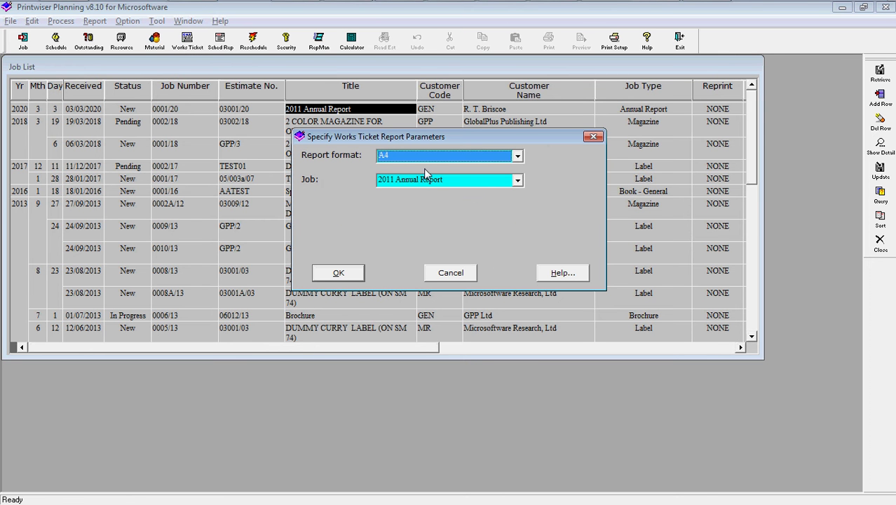
{"action": "left_click", "coordinate": [338, 273]}
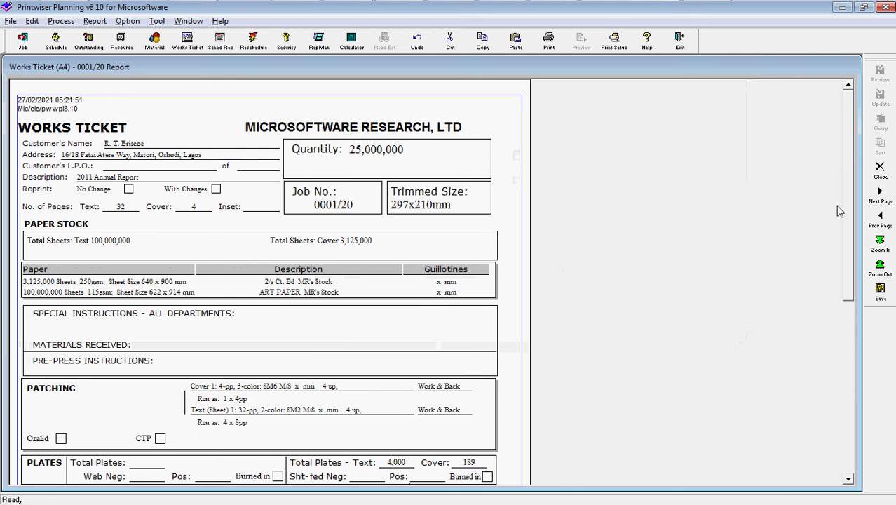
{"action": "left_click", "coordinate": [880, 172]}
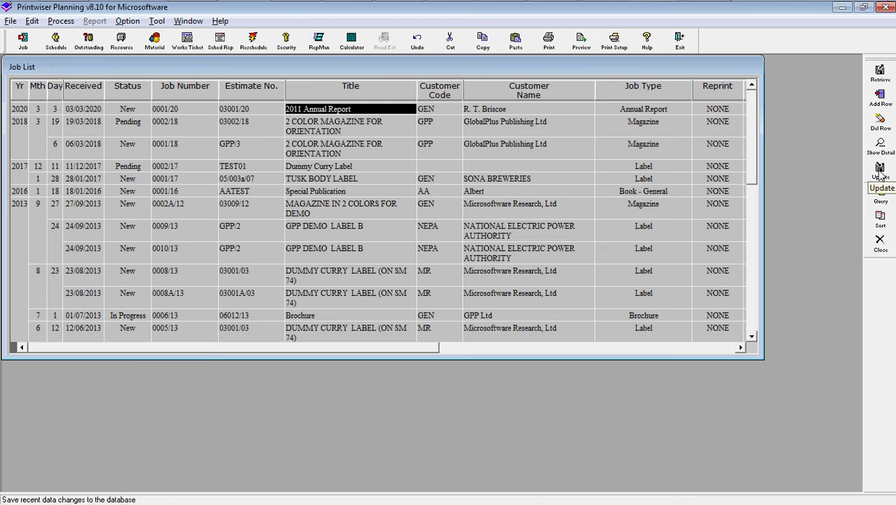
{"action": "left_click", "coordinate": [879, 242]}
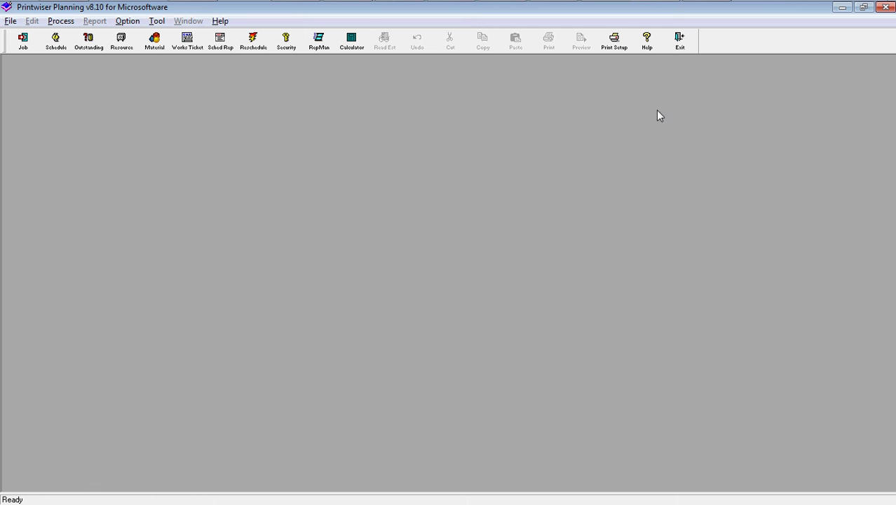
Generate a Job Listing production schedule from 27/2/2012, review its 7 jobs, then close it.
{"action": "left_click", "coordinate": [223, 48]}
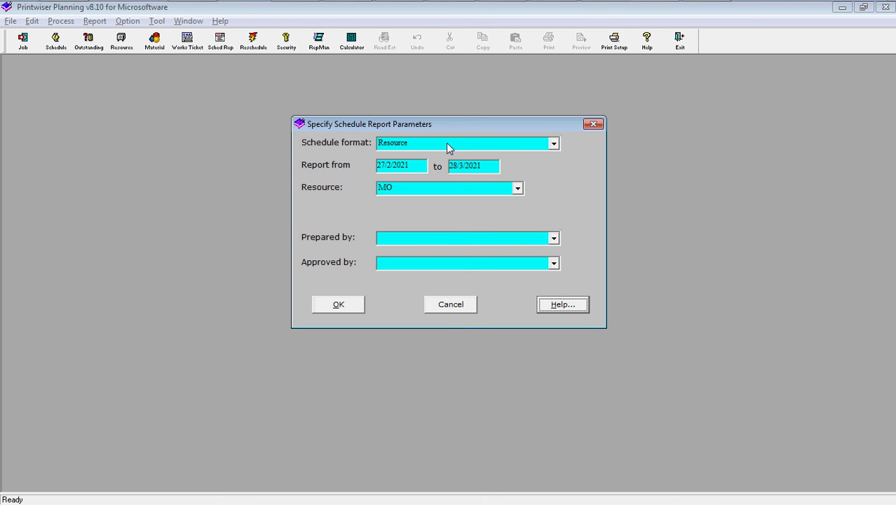
{"action": "left_click", "coordinate": [495, 144]}
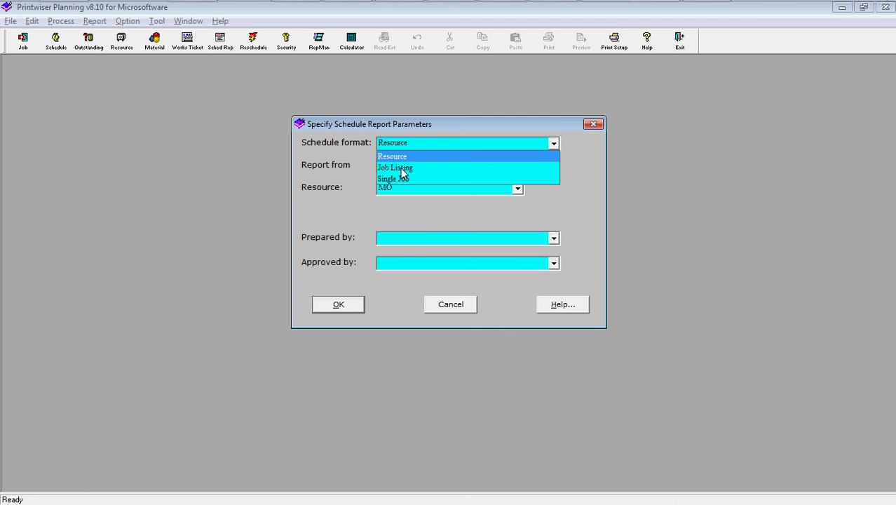
{"action": "left_click", "coordinate": [402, 168]}
{"action": "left_click", "coordinate": [406, 171]}
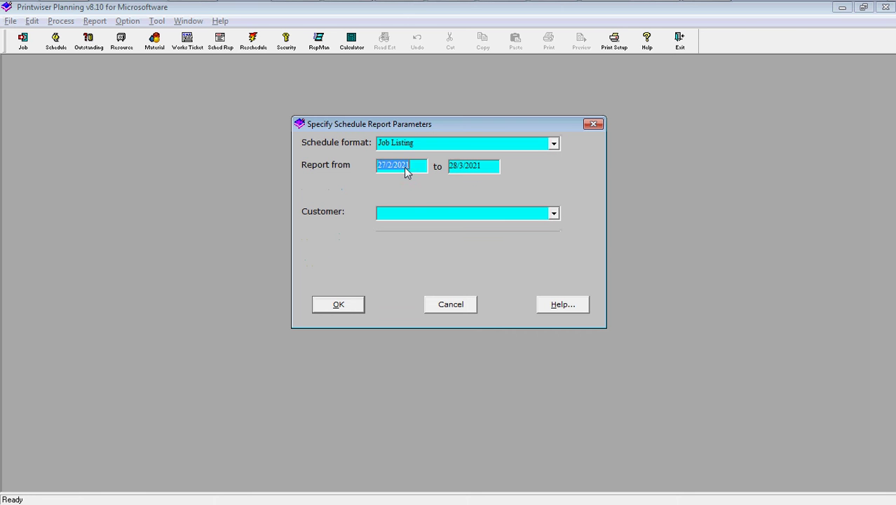
{"action": "key", "text": "BackSpace"}
{"action": "key", "text": "BackSpace"}
{"action": "type", "text": "12"}
{"action": "left_click", "coordinate": [336, 306]}
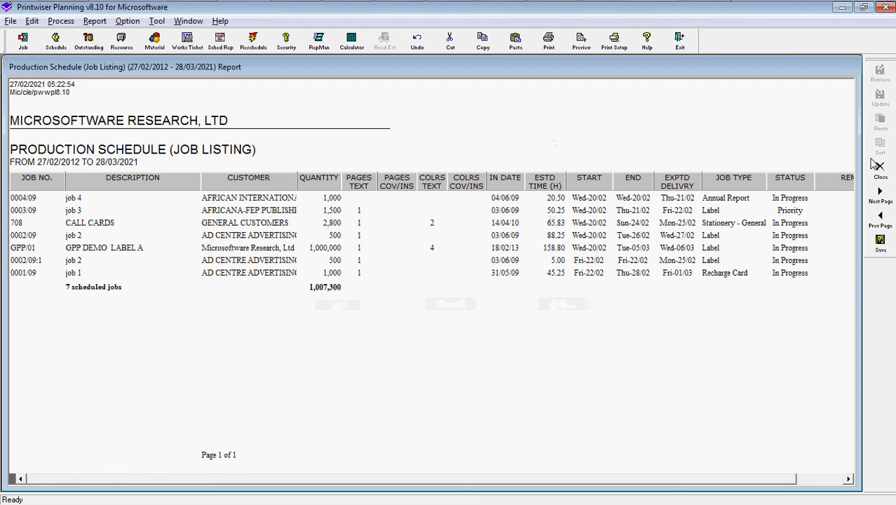
{"action": "left_click", "coordinate": [879, 167]}
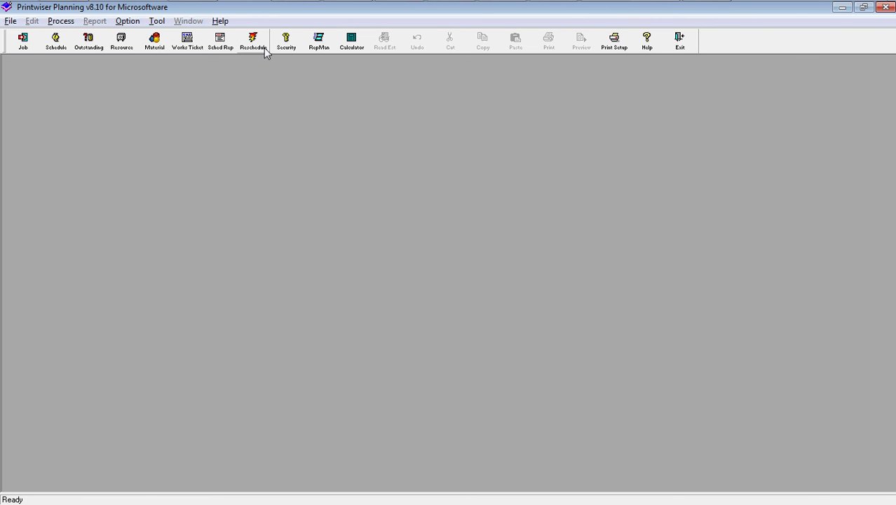
Run a Single Job schedule for 2011 Annual Report, note it has no tasks, and close it.
{"action": "left_click", "coordinate": [220, 43]}
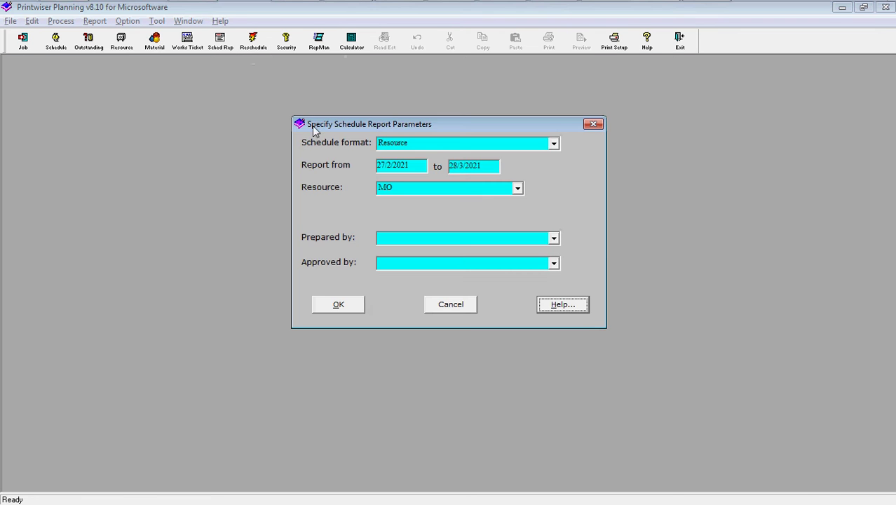
{"action": "left_click", "coordinate": [444, 145]}
{"action": "left_click", "coordinate": [401, 179]}
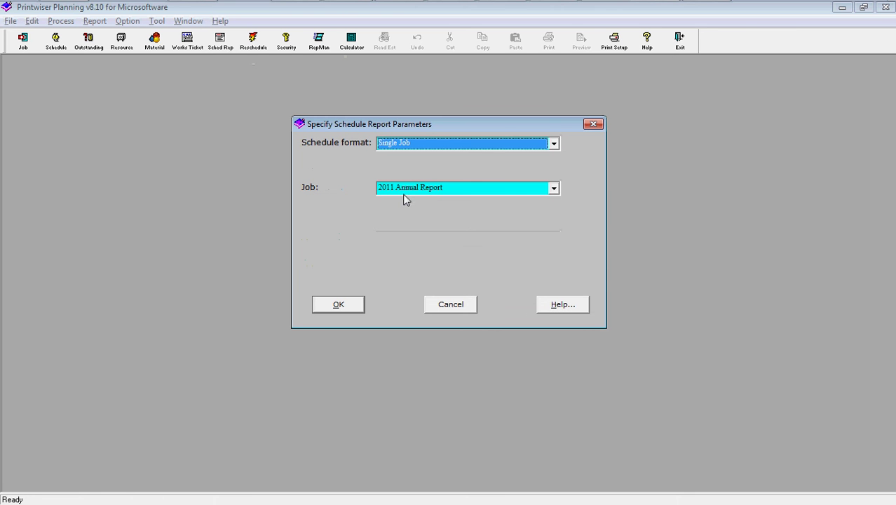
{"action": "left_click", "coordinate": [437, 191]}
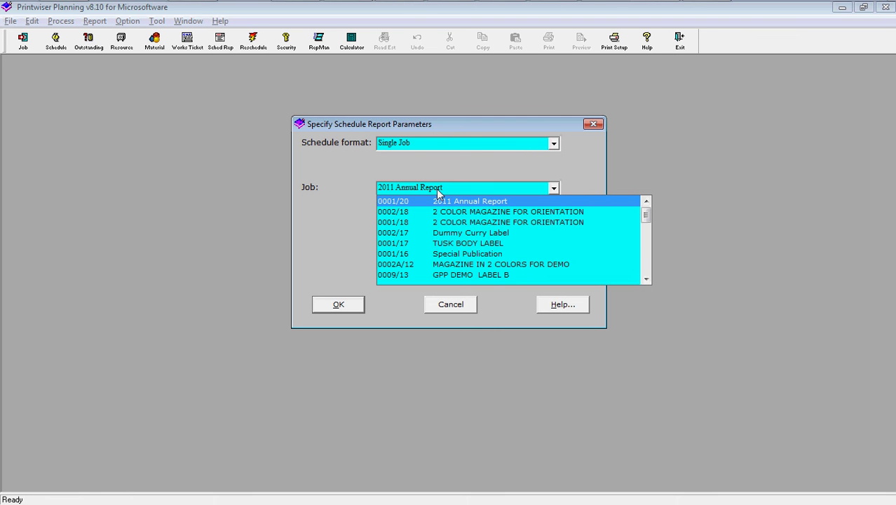
{"action": "left_click", "coordinate": [436, 188]}
{"action": "left_click", "coordinate": [335, 304]}
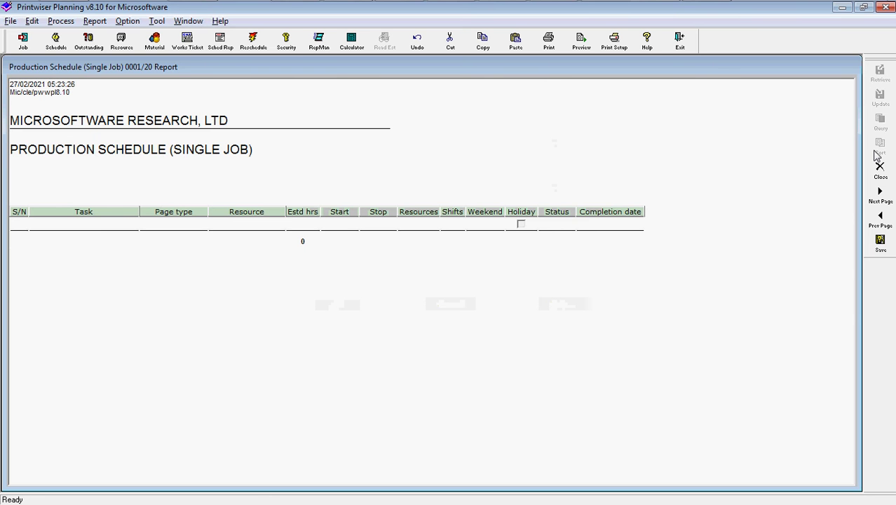
{"action": "left_click", "coordinate": [880, 171]}
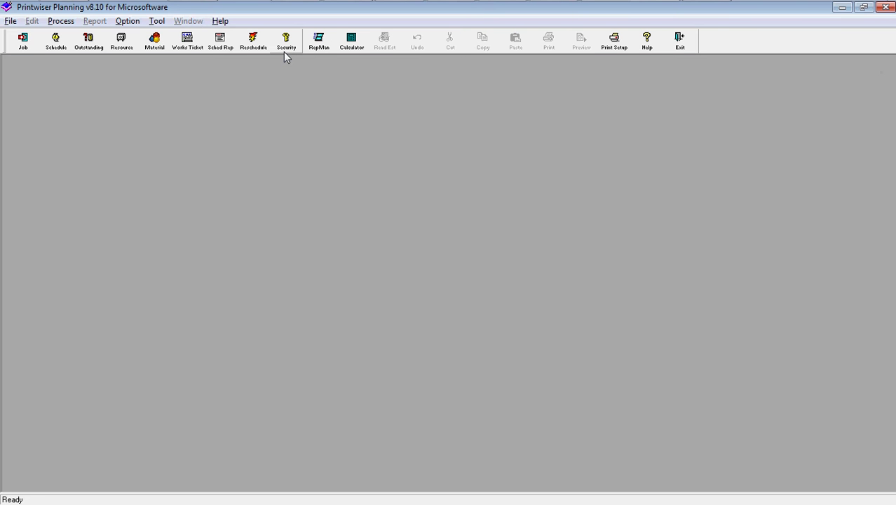
Show the Single Job production schedule for 708 CALL CARDS: nine tasks totalling 65.83 hours.
{"action": "left_click", "coordinate": [202, 48]}
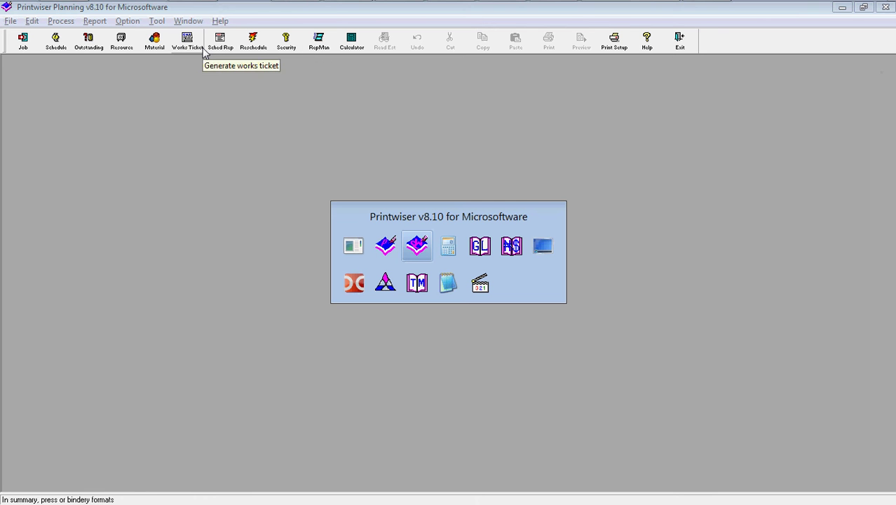
{"action": "left_click", "coordinate": [447, 283]}
{"action": "key", "text": "alt+Tab"}
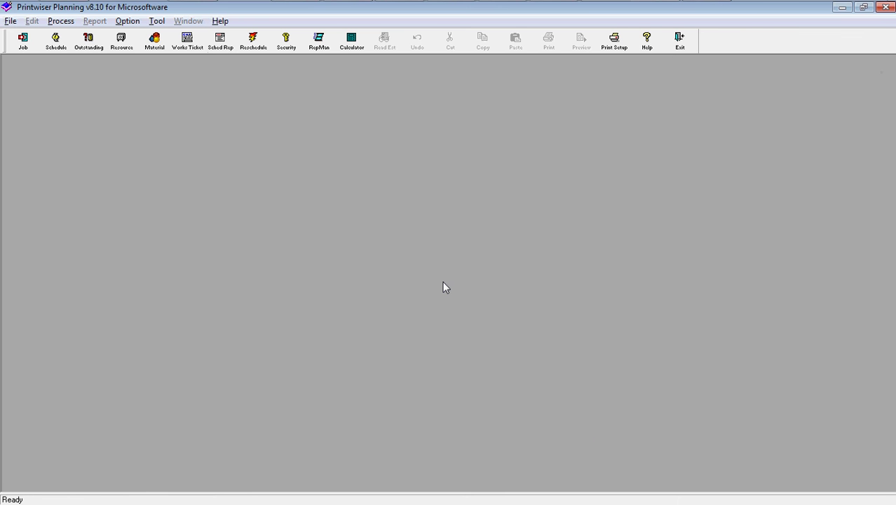
{"action": "left_click", "coordinate": [226, 48]}
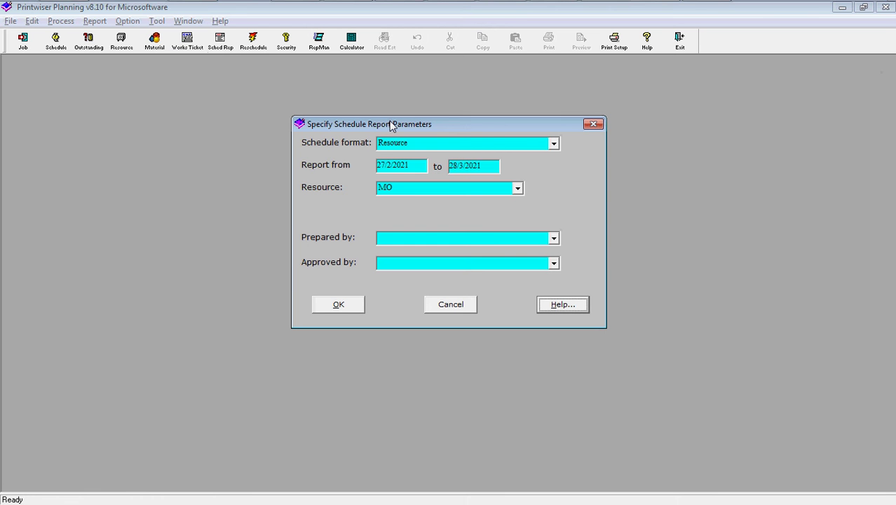
{"action": "left_click", "coordinate": [494, 145]}
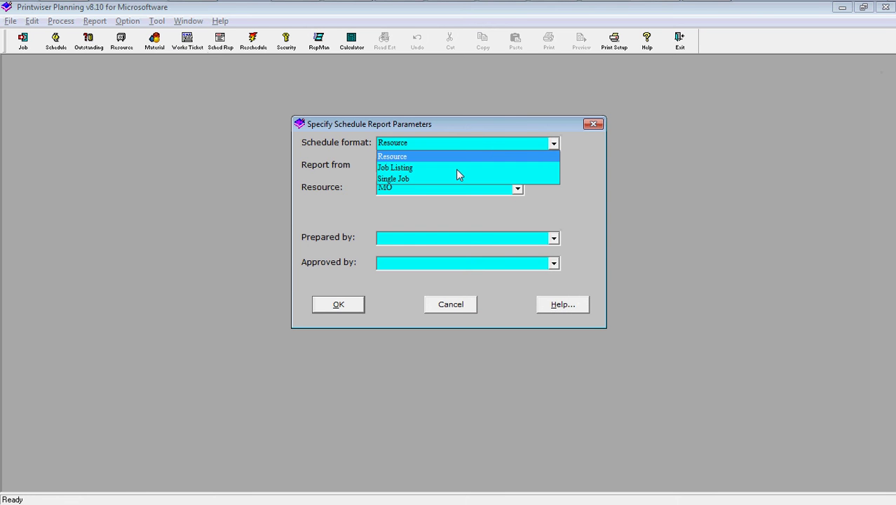
{"action": "left_click", "coordinate": [425, 181]}
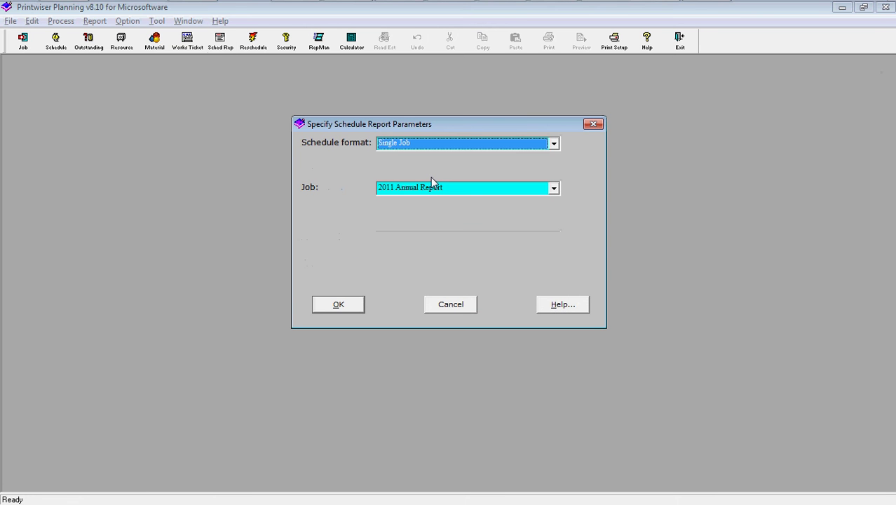
{"action": "left_click", "coordinate": [434, 188]}
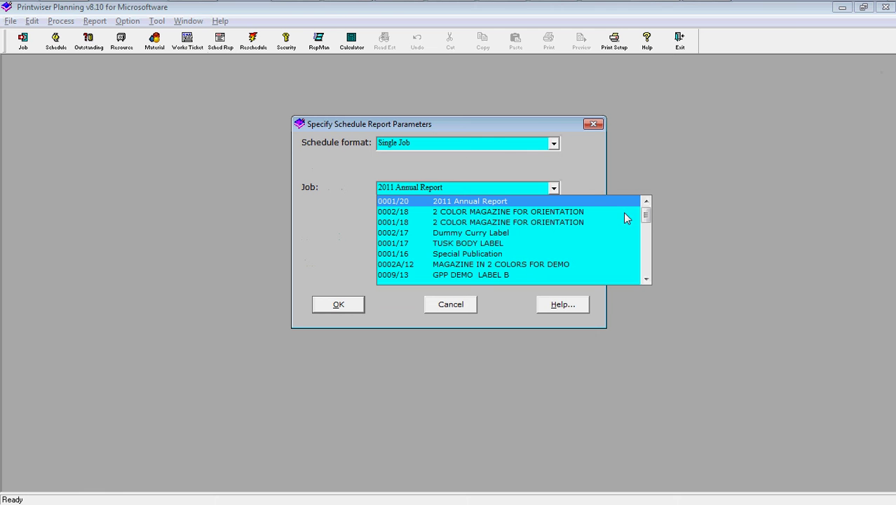
{"action": "left_click_drag", "start_coordinate": [647, 219], "coordinate": [648, 265]}
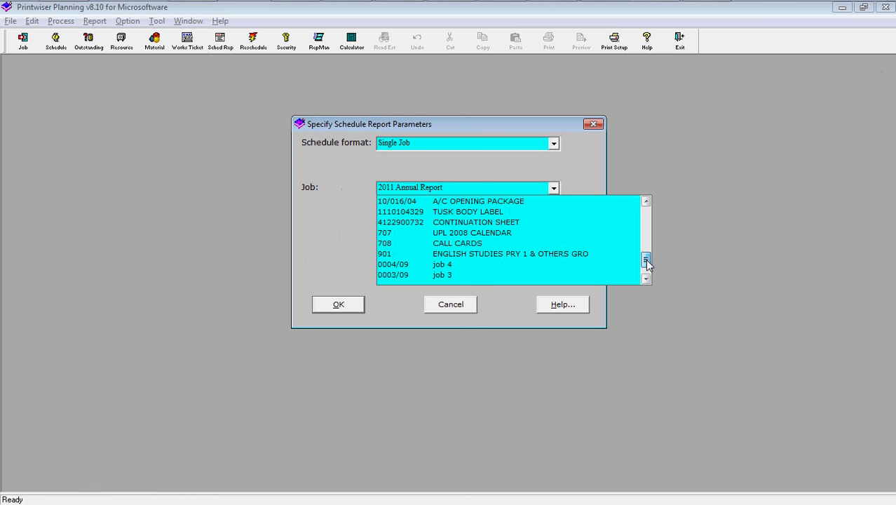
{"action": "left_click", "coordinate": [444, 251]}
{"action": "left_click", "coordinate": [338, 305]}
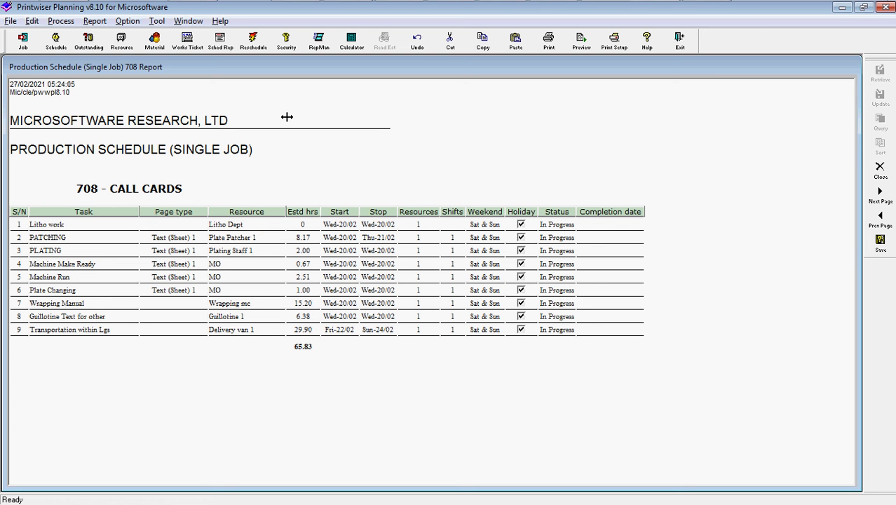
{"action": "left_click", "coordinate": [11, 22]}
{"action": "mouse_move", "coordinate": [29, 39]}
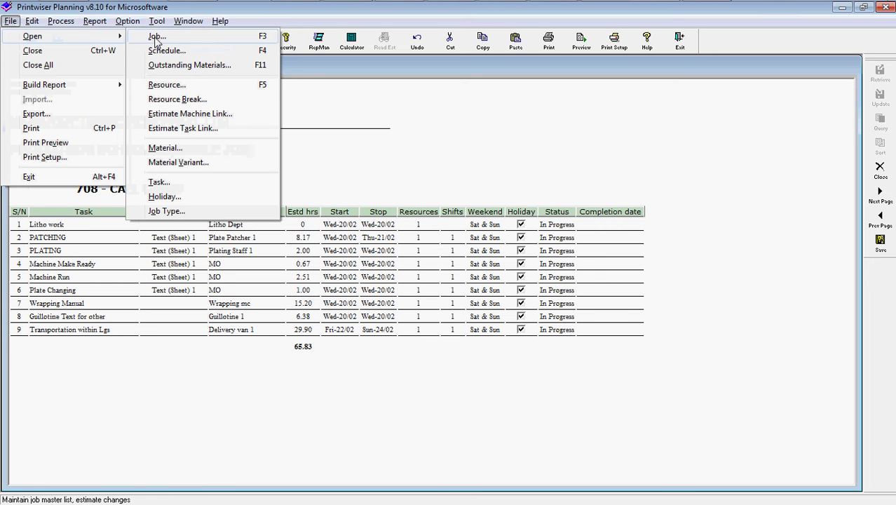
{"action": "left_click", "coordinate": [174, 102]}
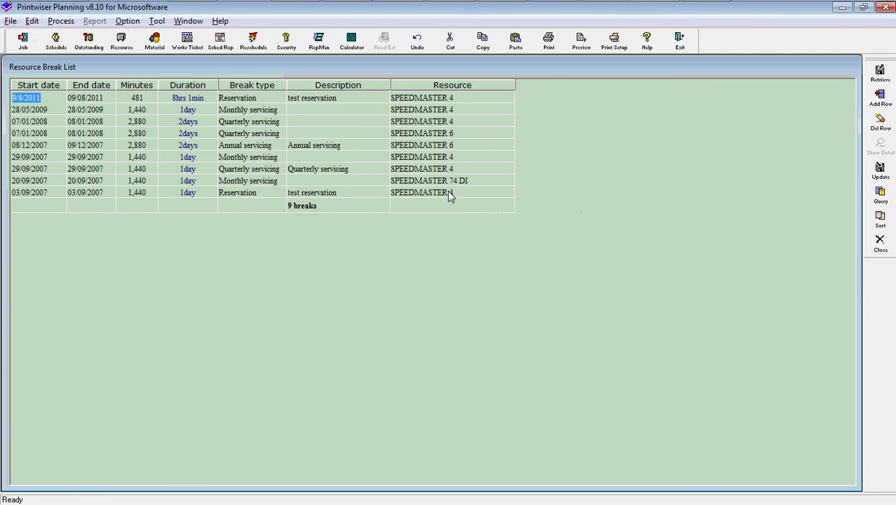
{"action": "left_click", "coordinate": [879, 242]}
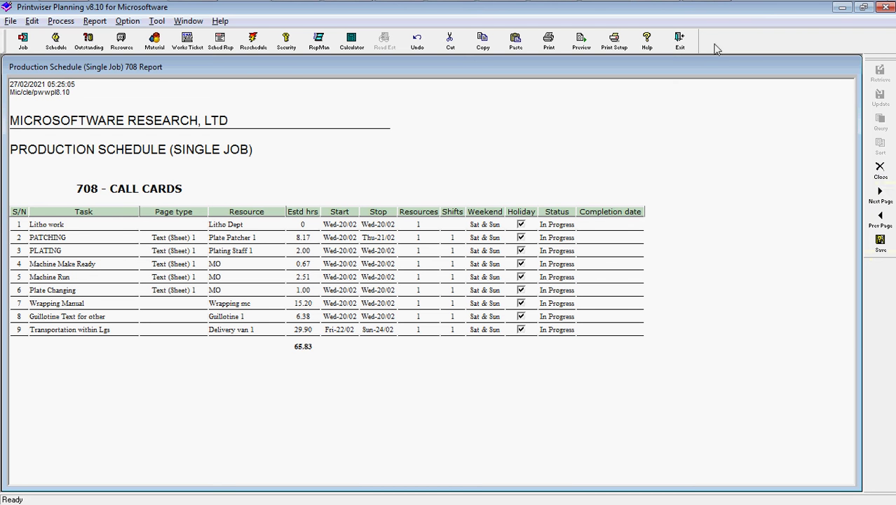
Exit Planning, confirming the prompt, and launch the Inventory module.
{"action": "left_click", "coordinate": [681, 42]}
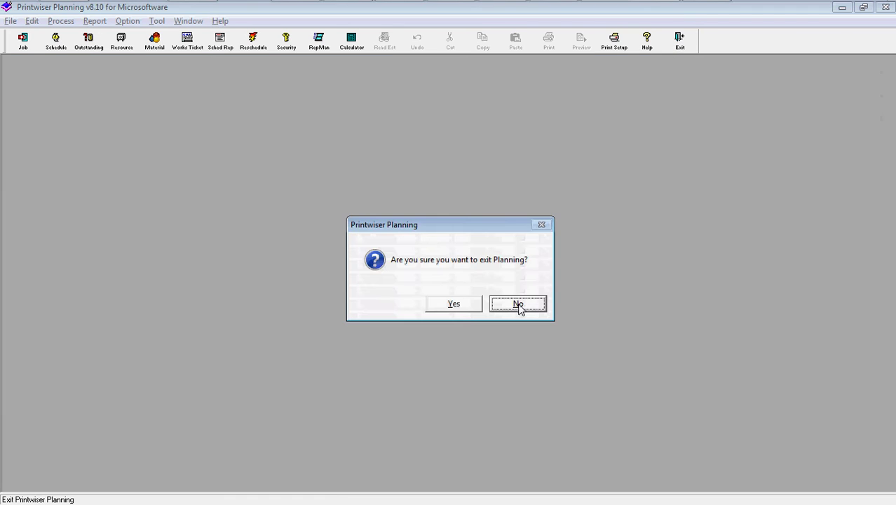
{"action": "left_click", "coordinate": [466, 307]}
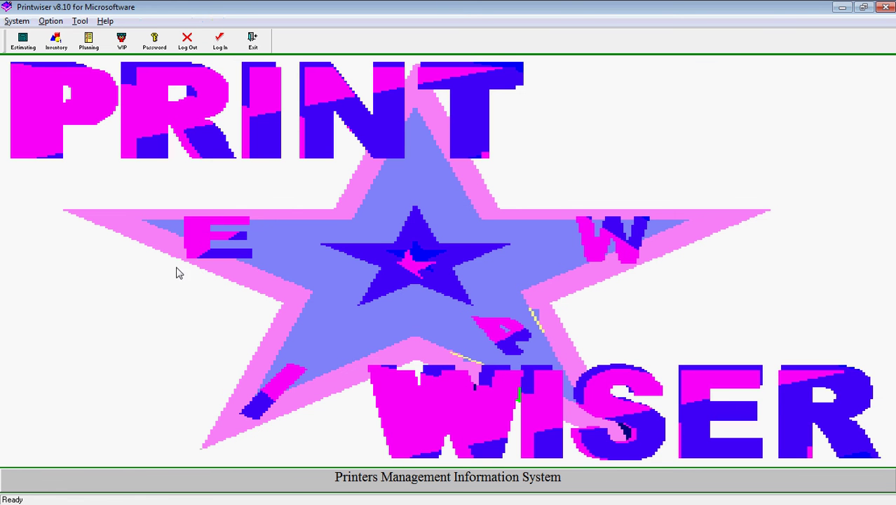
{"action": "left_click", "coordinate": [55, 42]}
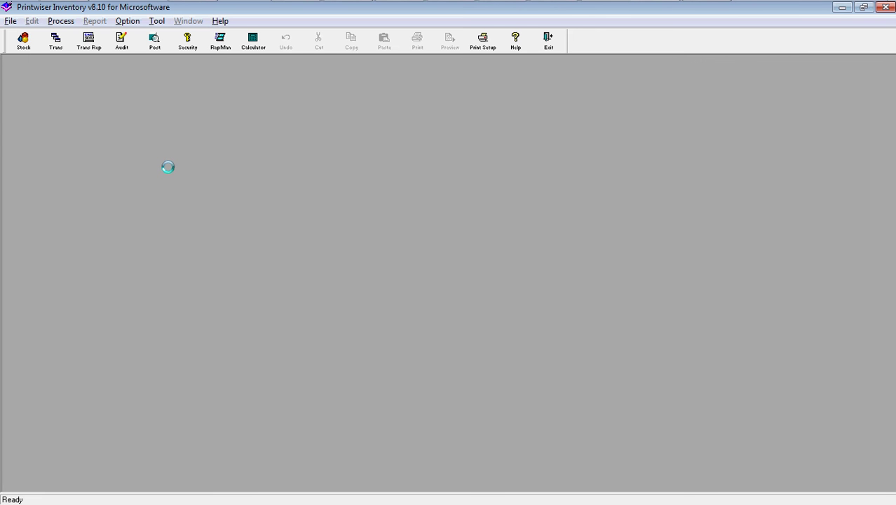
Open the Stock List, view the ART PAPER 640x900 record 0042118, then close it.
{"action": "left_click", "coordinate": [24, 43]}
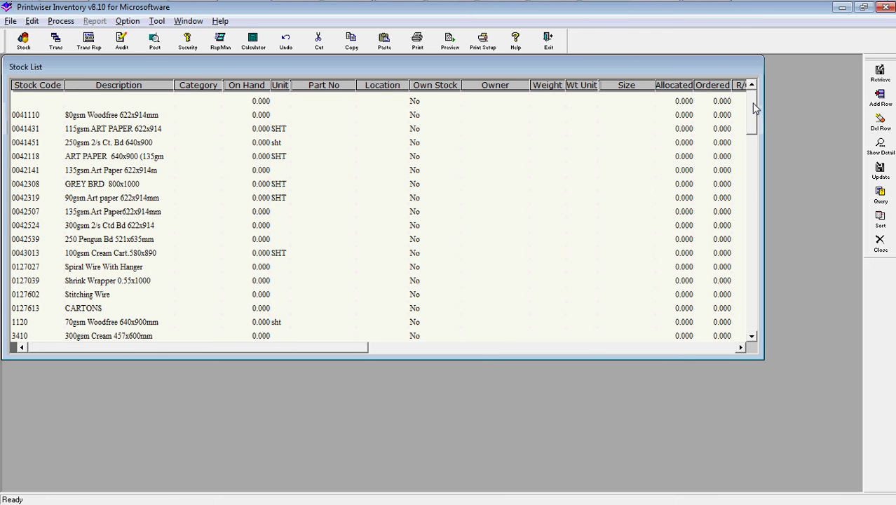
{"action": "mouse_move", "coordinate": [754, 112]}
{"action": "left_mouse_down"}
{"action": "mouse_move", "coordinate": [751, 208]}
{"action": "mouse_move", "coordinate": [751, 126]}
{"action": "left_mouse_up"}
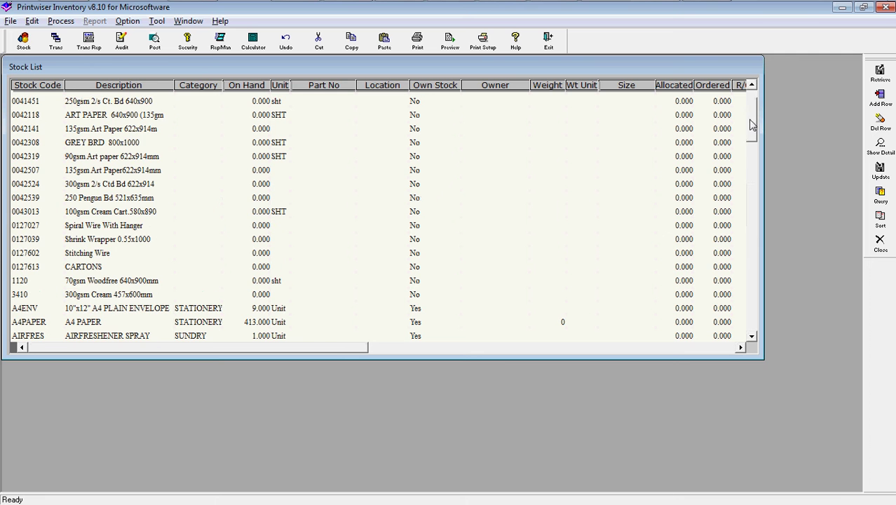
{"action": "double_click", "coordinate": [135, 121]}
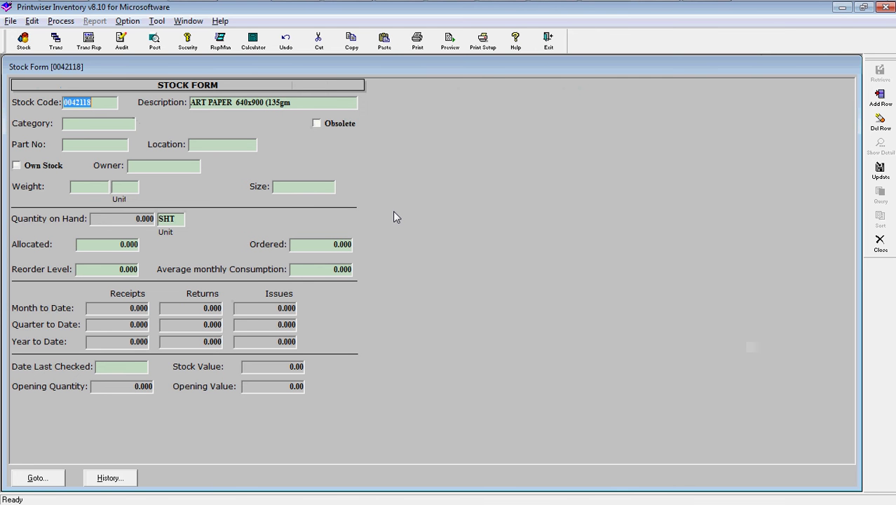
{"action": "key", "text": "Escape"}
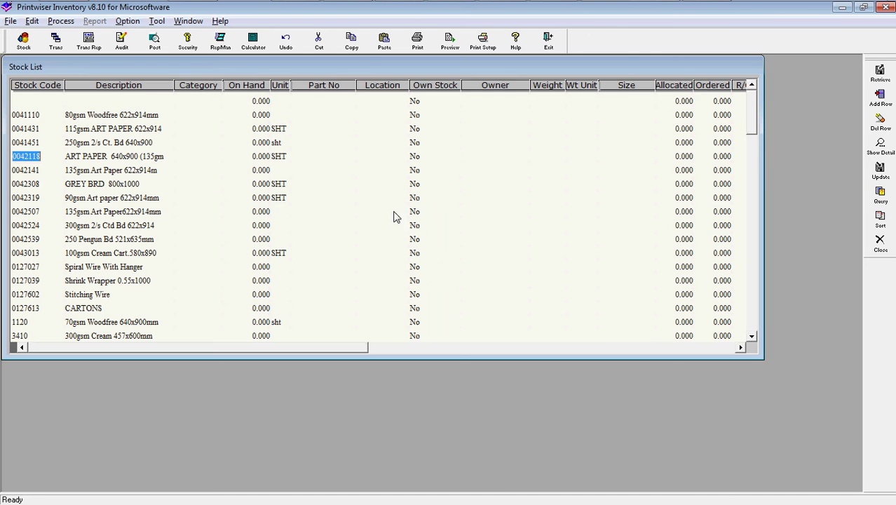
Open the Finished Master list from the File menu, review its 4 entries, then close it.
{"action": "left_click", "coordinate": [10, 21]}
{"action": "mouse_move", "coordinate": [42, 40]}
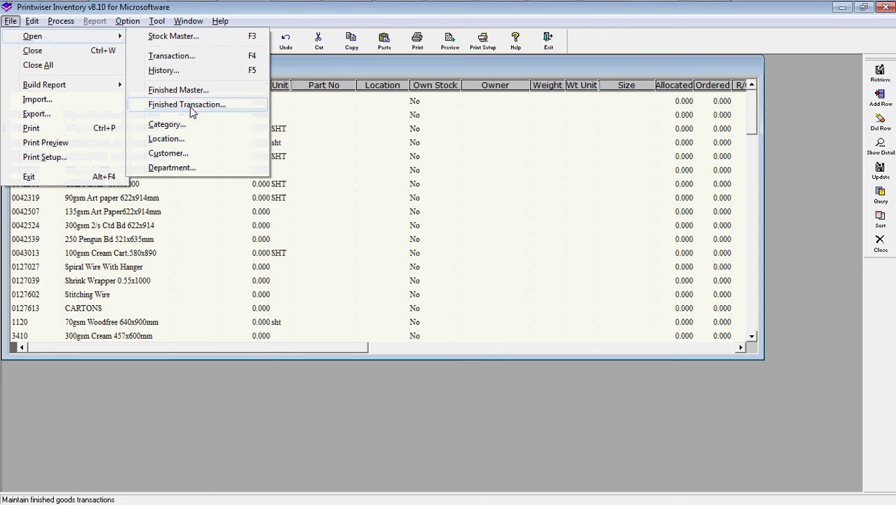
{"action": "left_click", "coordinate": [183, 95]}
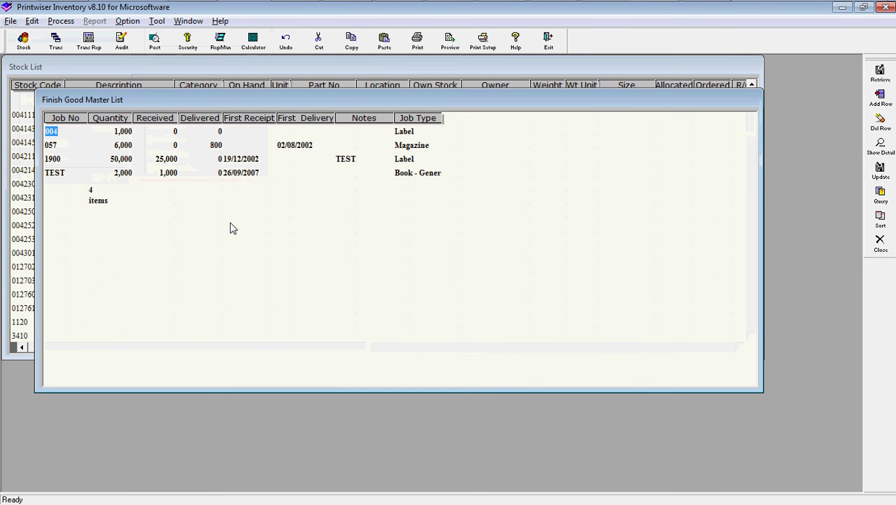
{"action": "key", "text": "Escape"}
{"action": "key", "text": "Escape"}
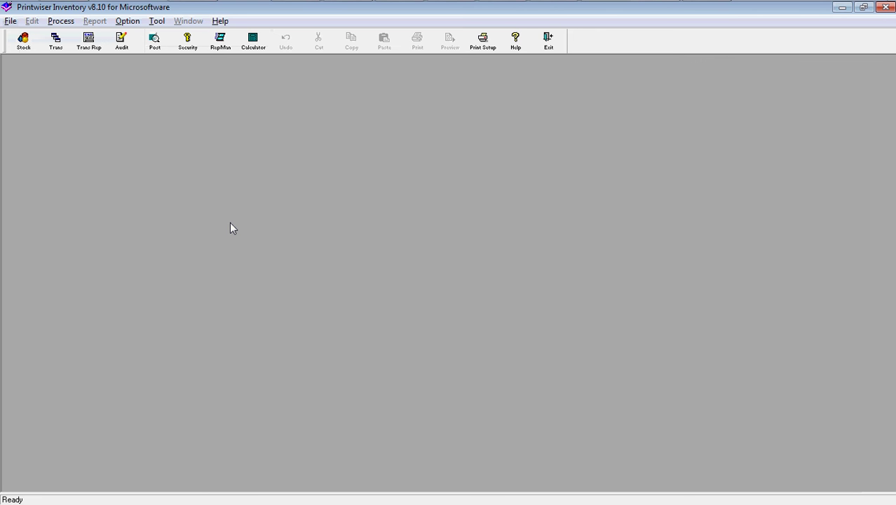
Open the stock record for 80gsm Woodfree 622x914mm item 0041110, then close it.
{"action": "left_click", "coordinate": [28, 43]}
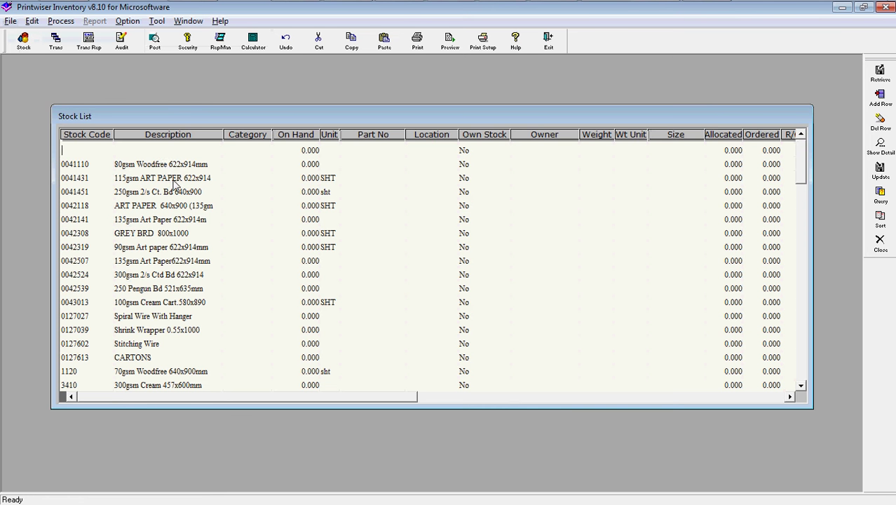
{"action": "double_click", "coordinate": [168, 164]}
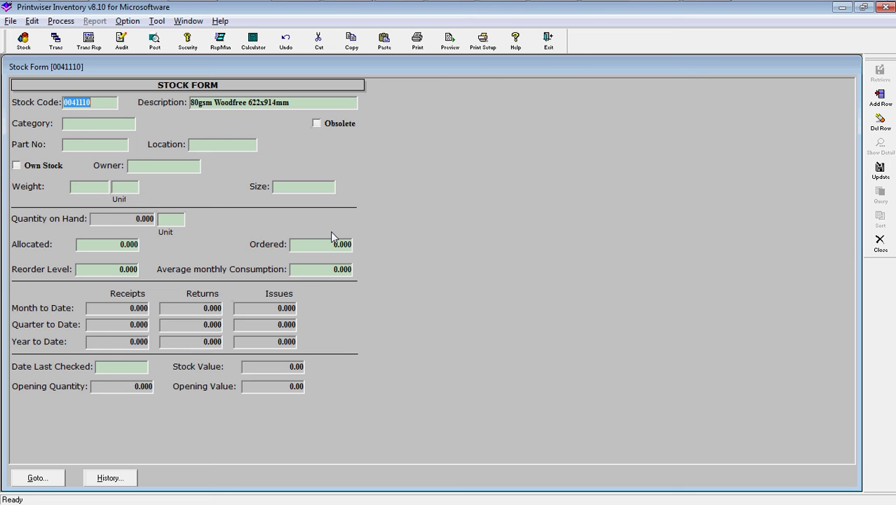
{"action": "left_click", "coordinate": [881, 242]}
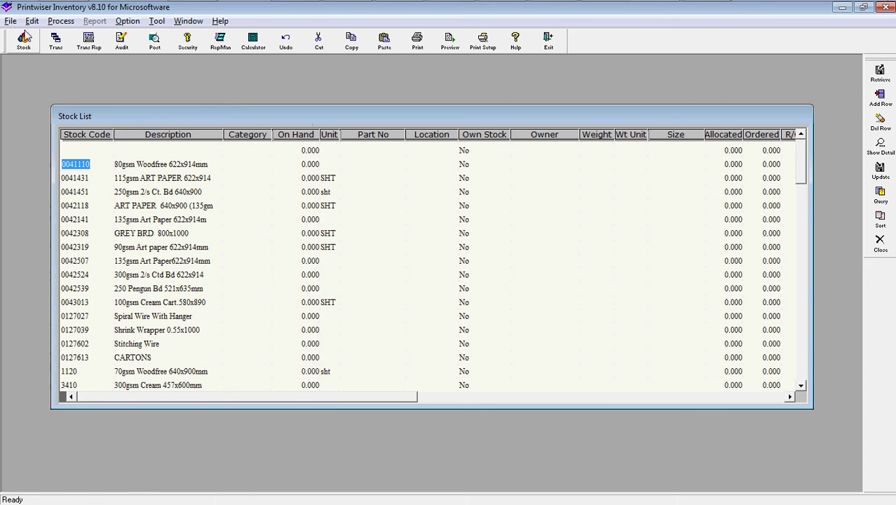
{"action": "left_click", "coordinate": [10, 22]}
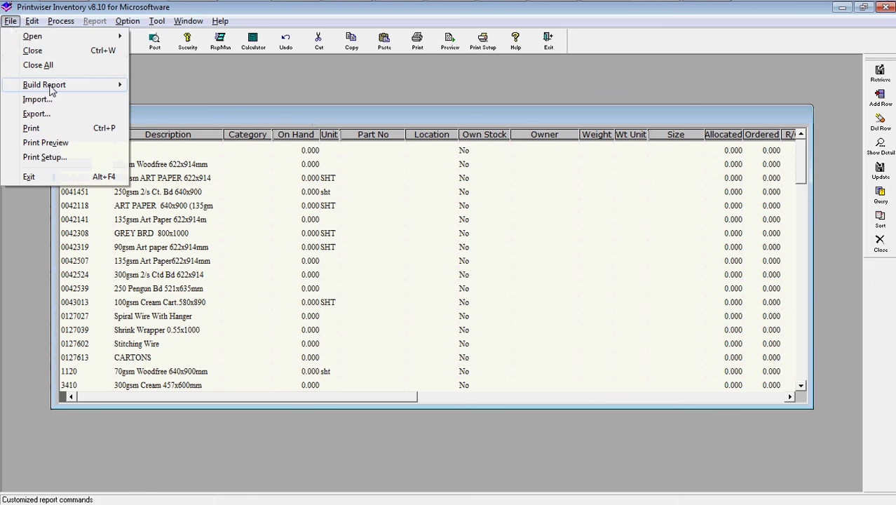
{"action": "mouse_move", "coordinate": [50, 85]}
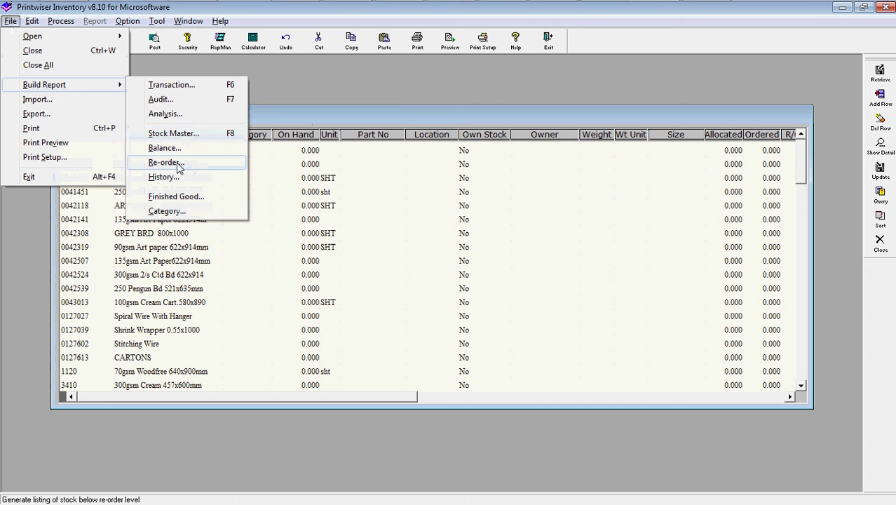
{"action": "left_click", "coordinate": [180, 167]}
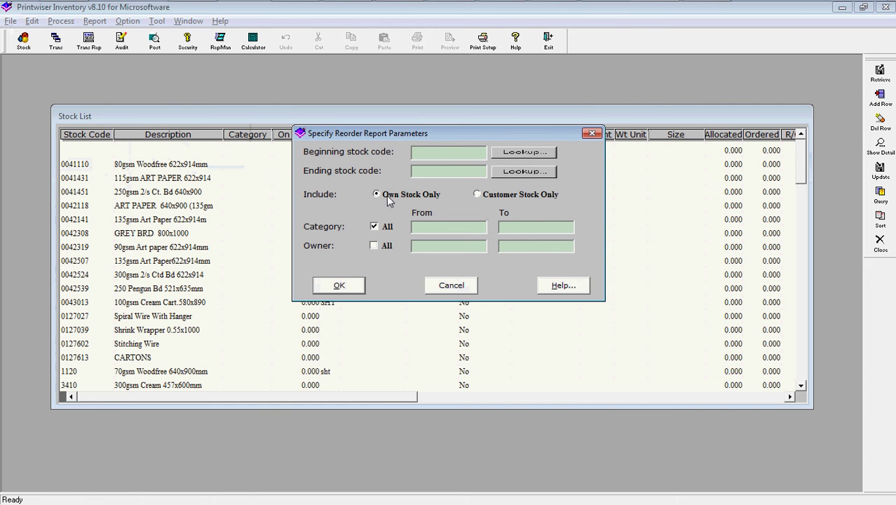
{"action": "left_click", "coordinate": [339, 288]}
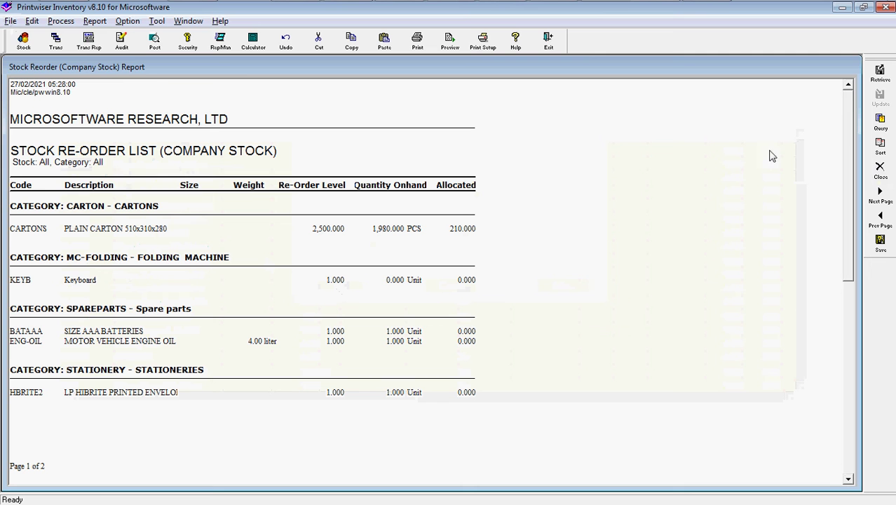
{"action": "key", "text": "alt+f"}
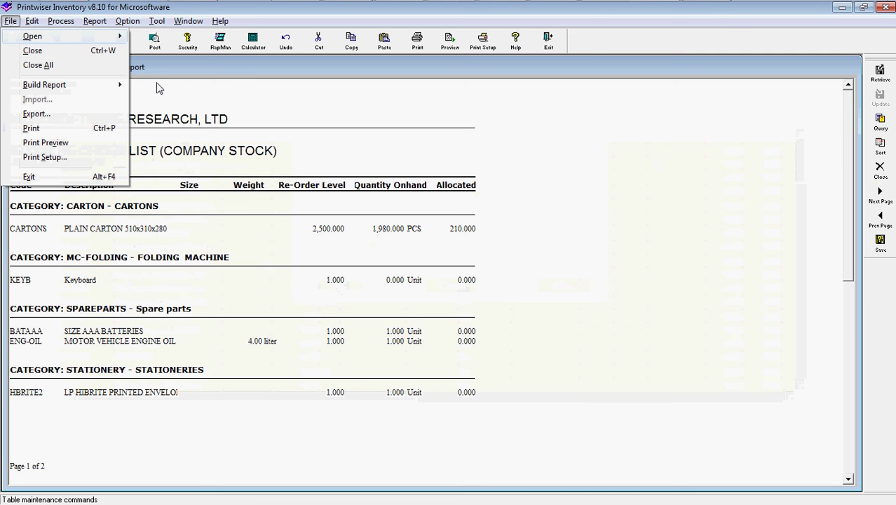
{"action": "mouse_move", "coordinate": [117, 89]}
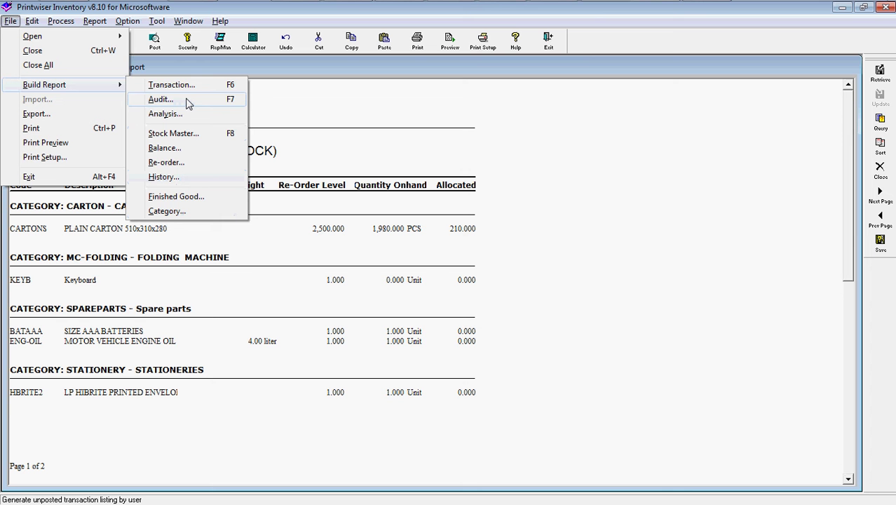
{"action": "left_click", "coordinate": [460, 227]}
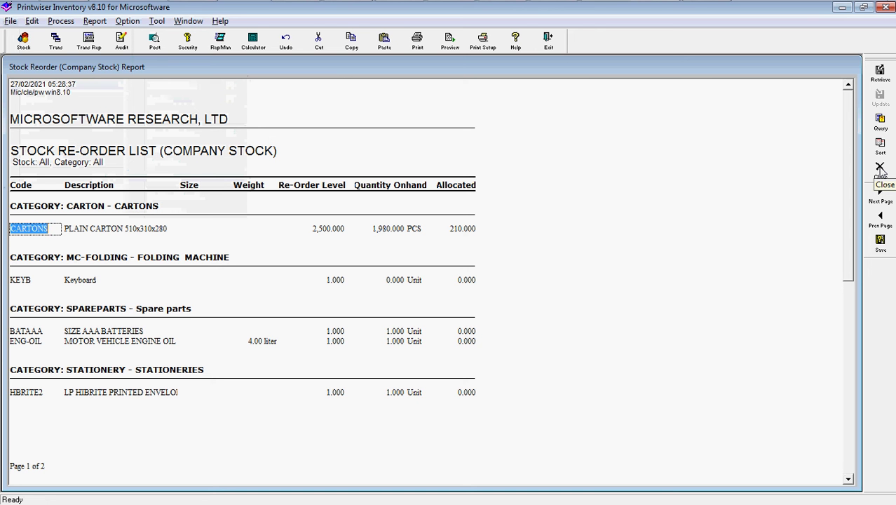
{"action": "left_click", "coordinate": [879, 168]}
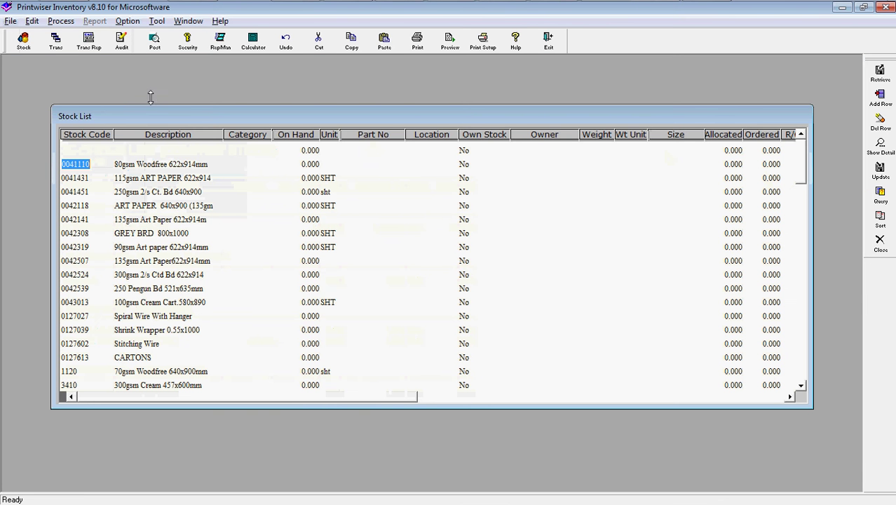
Start a new stock transaction with the Job box ticked, then choose to exit Inventory.
{"action": "left_click", "coordinate": [57, 42]}
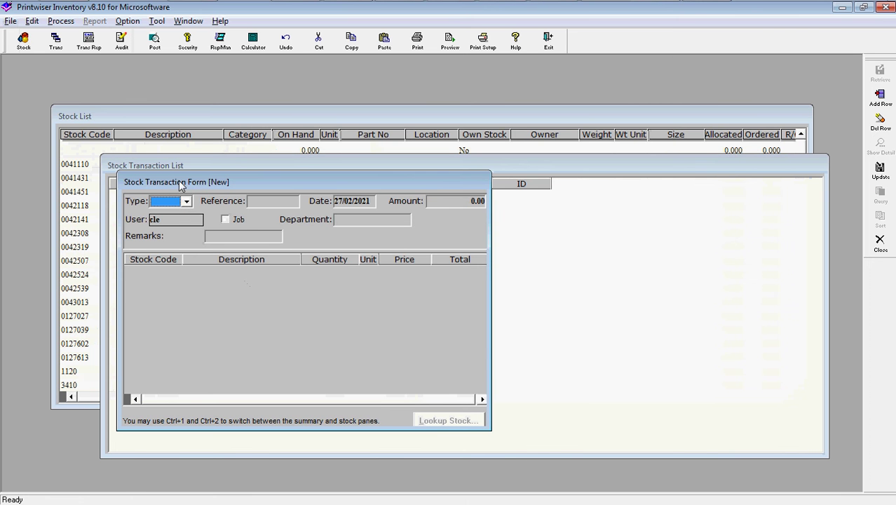
{"action": "left_click", "coordinate": [224, 221]}
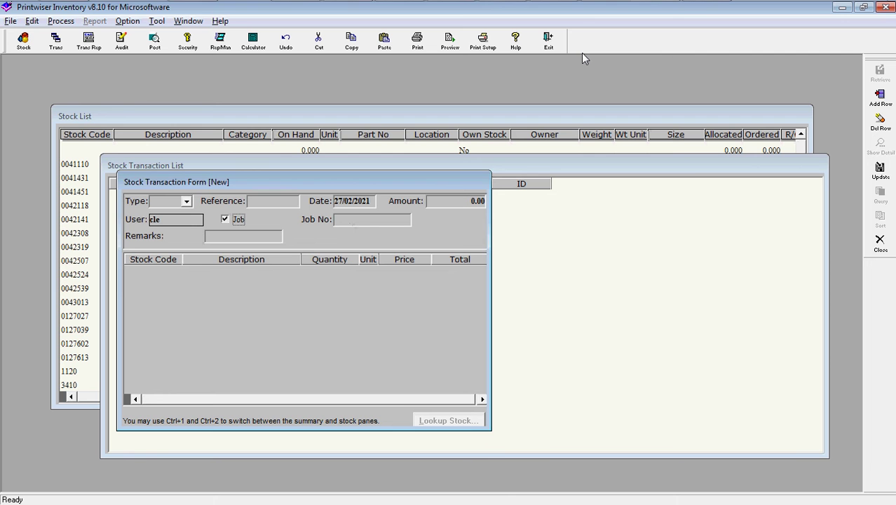
{"action": "left_click", "coordinate": [551, 44]}
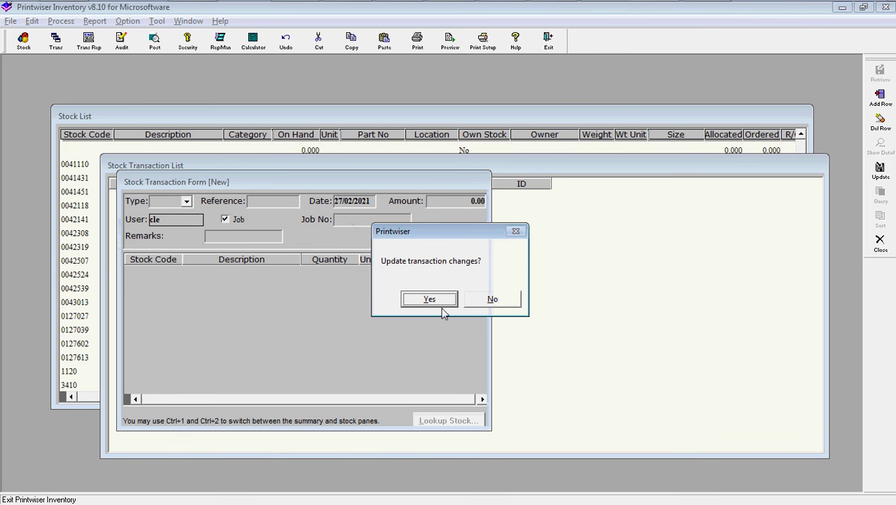
Discard the unsaved transaction, confirm leaving Inventory, and launch Work In Progress.
{"action": "left_click", "coordinate": [493, 300]}
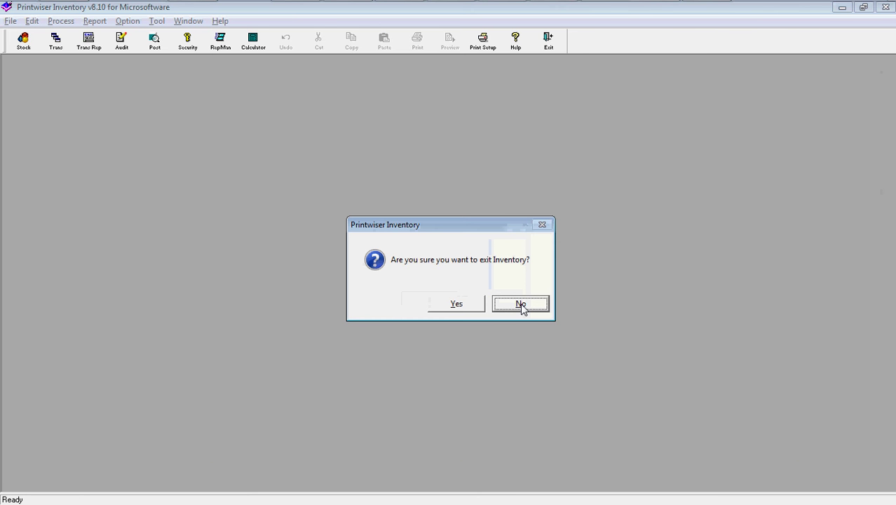
{"action": "left_click", "coordinate": [459, 304]}
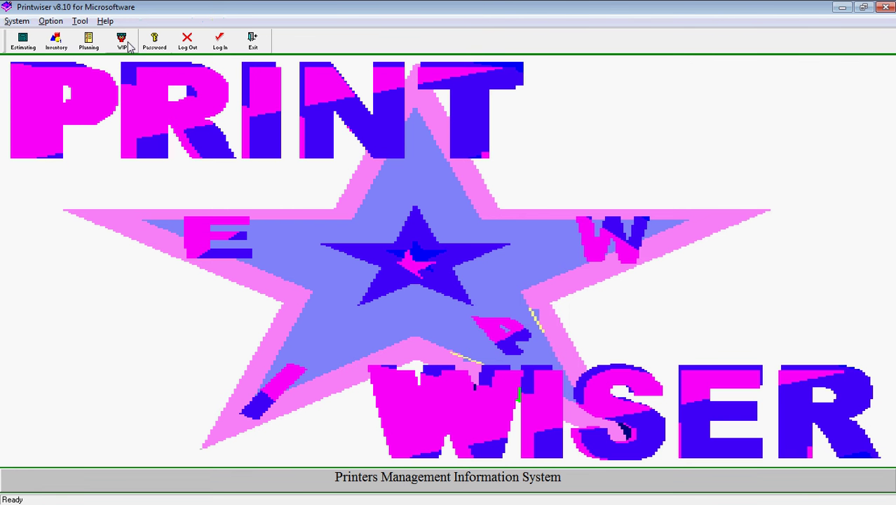
{"action": "left_click", "coordinate": [123, 42]}
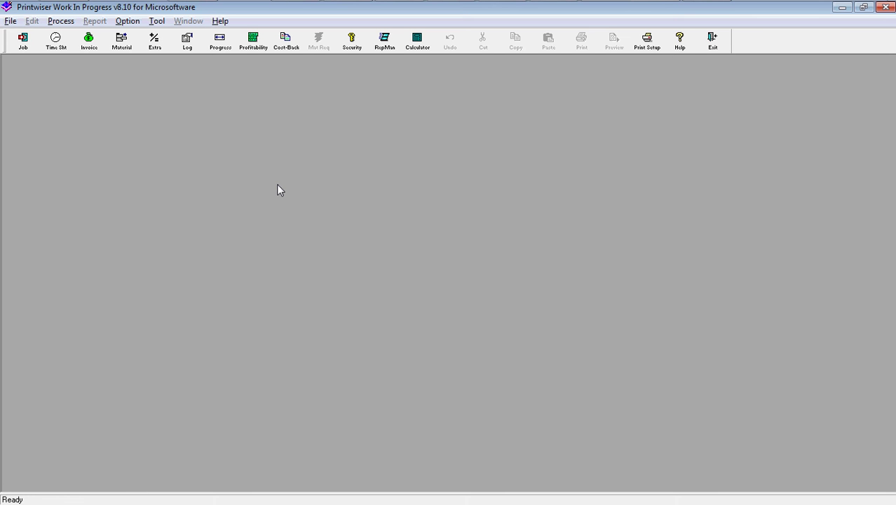
{"action": "left_click", "coordinate": [122, 44]}
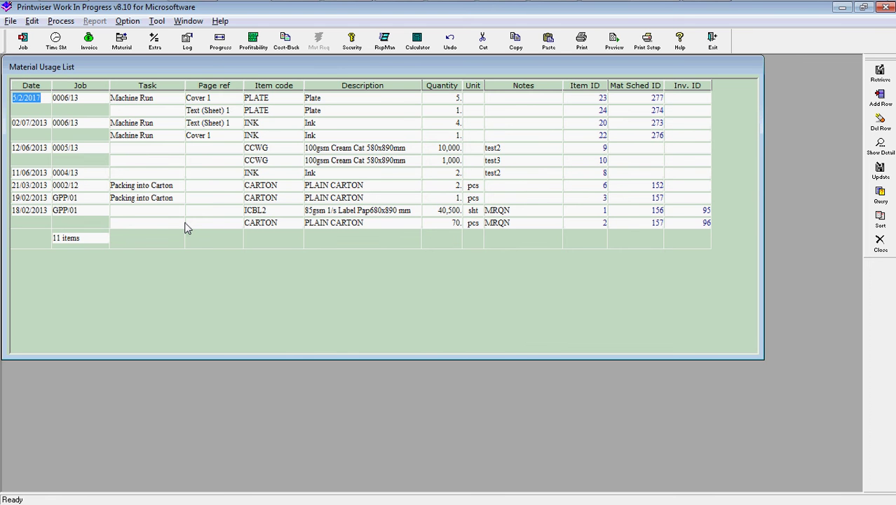
{"action": "key", "text": "Escape"}
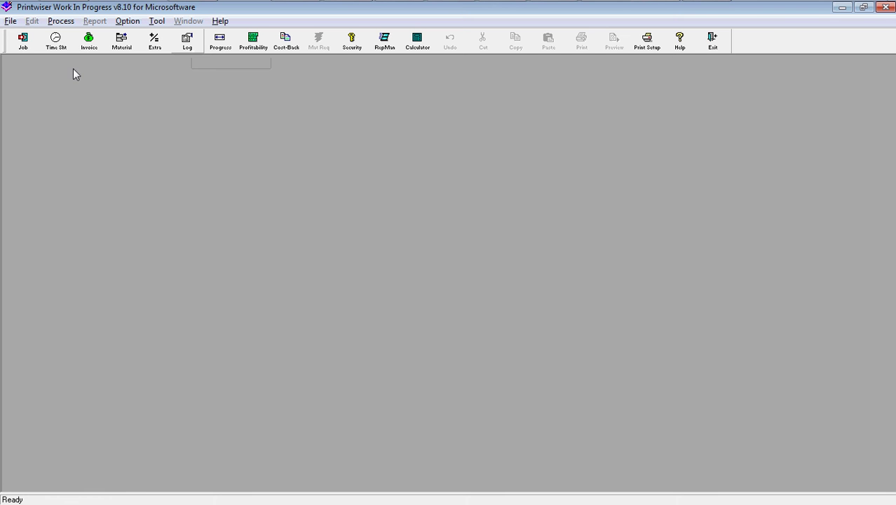
Show the time sheet list, then the Litho Store job list of three jobs.
{"action": "left_click", "coordinate": [61, 46]}
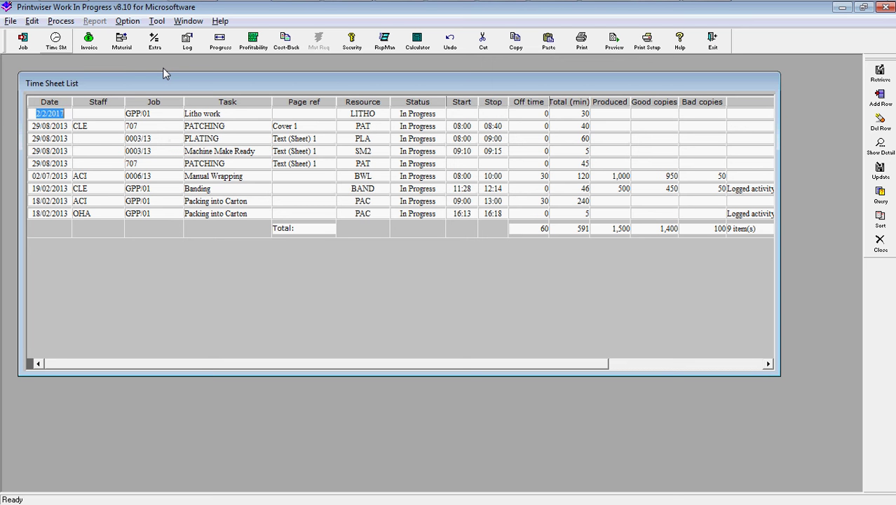
{"action": "left_click", "coordinate": [11, 21]}
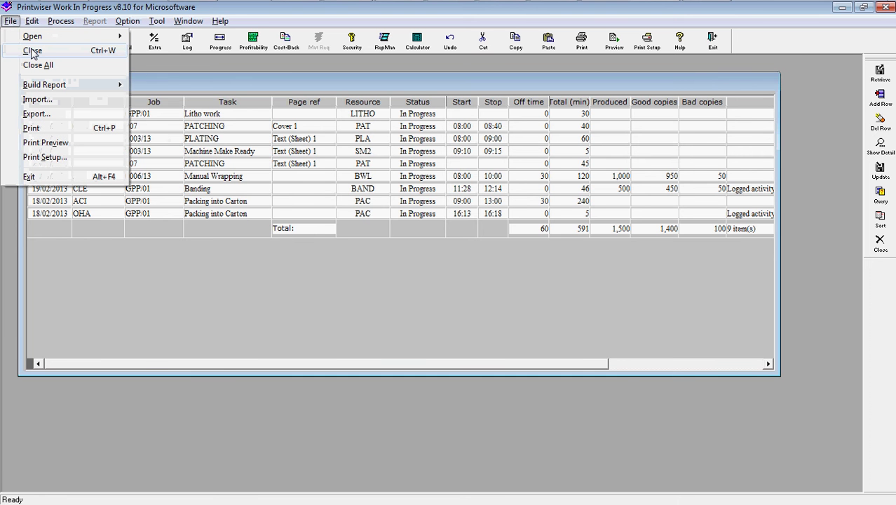
{"action": "mouse_move", "coordinate": [73, 40]}
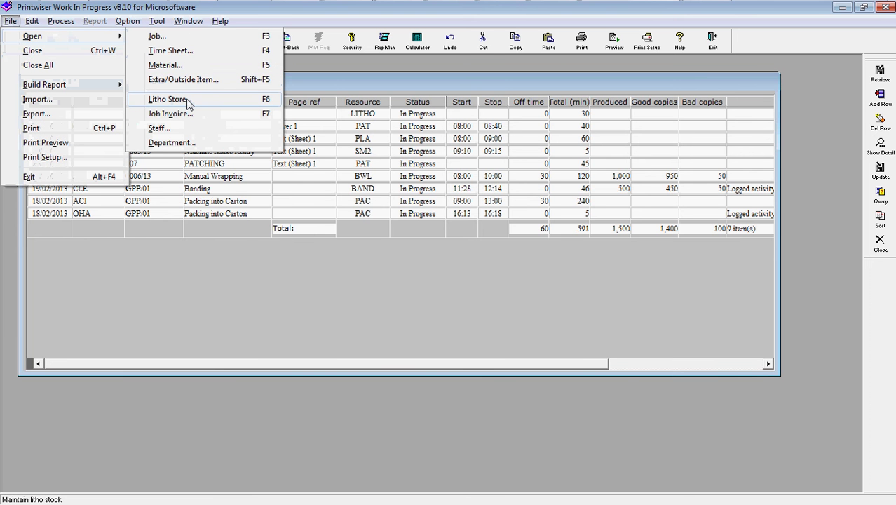
{"action": "left_click", "coordinate": [186, 101]}
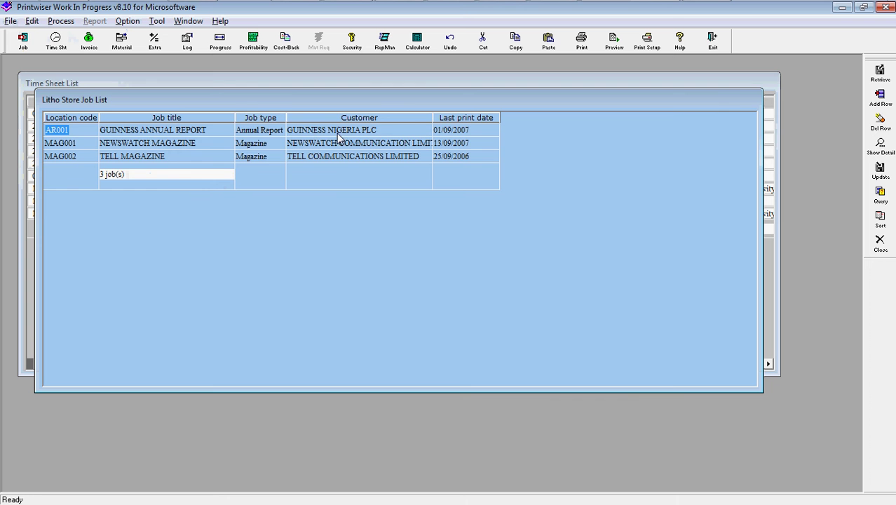
Open job AR001 GUINNESS ANNUAL REPORT, review its Photograph and Artwork material movements, then close it.
{"action": "double_click", "coordinate": [166, 133]}
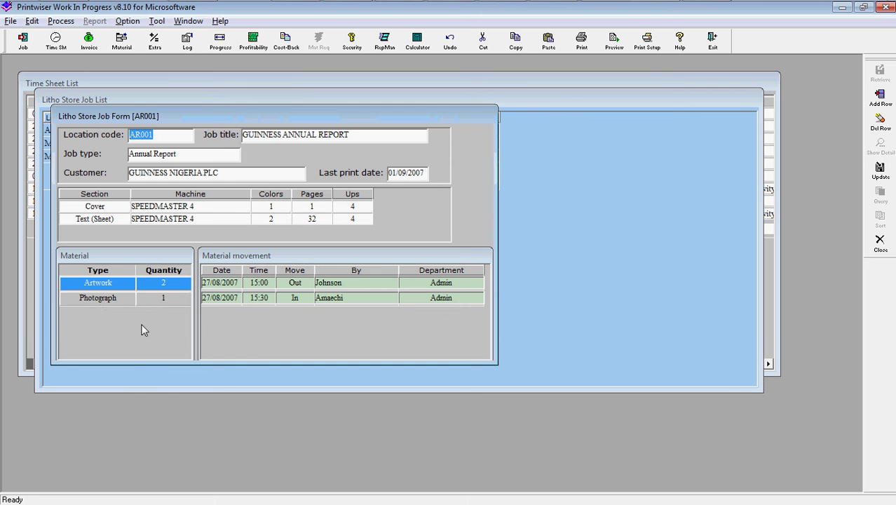
{"action": "left_click", "coordinate": [113, 299]}
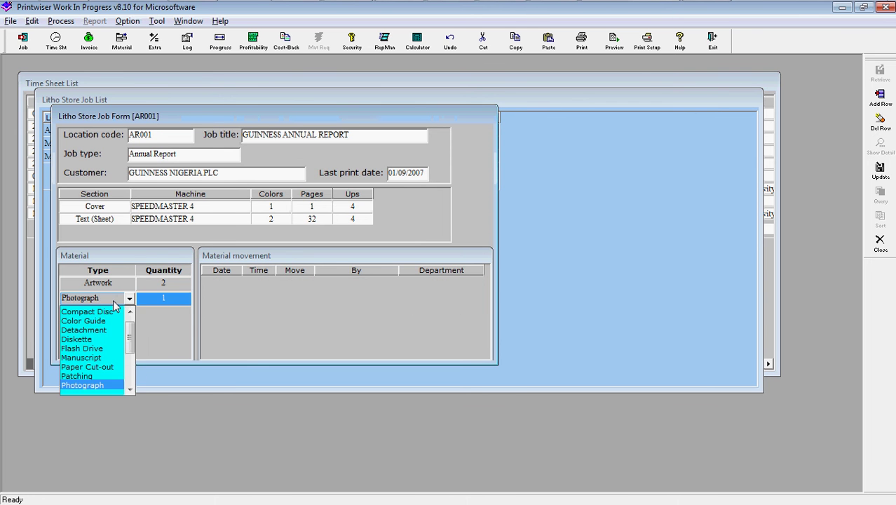
{"action": "left_click", "coordinate": [113, 302]}
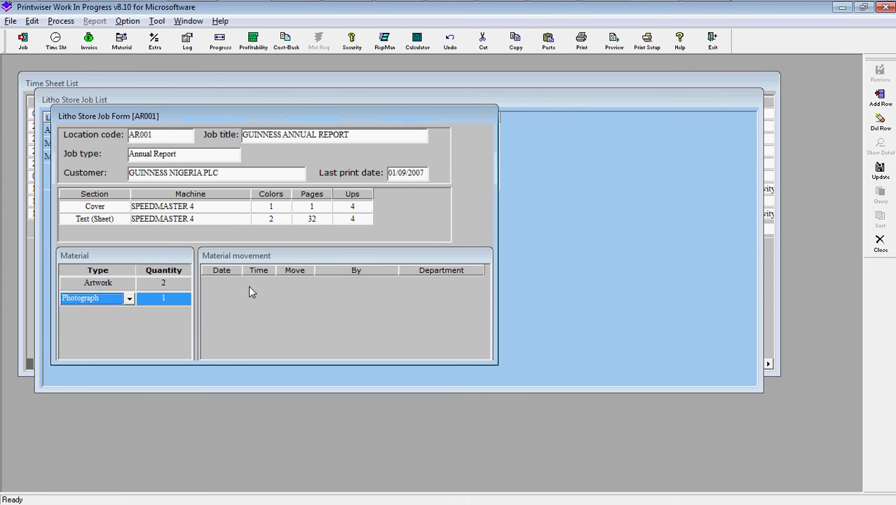
{"action": "left_click", "coordinate": [168, 283]}
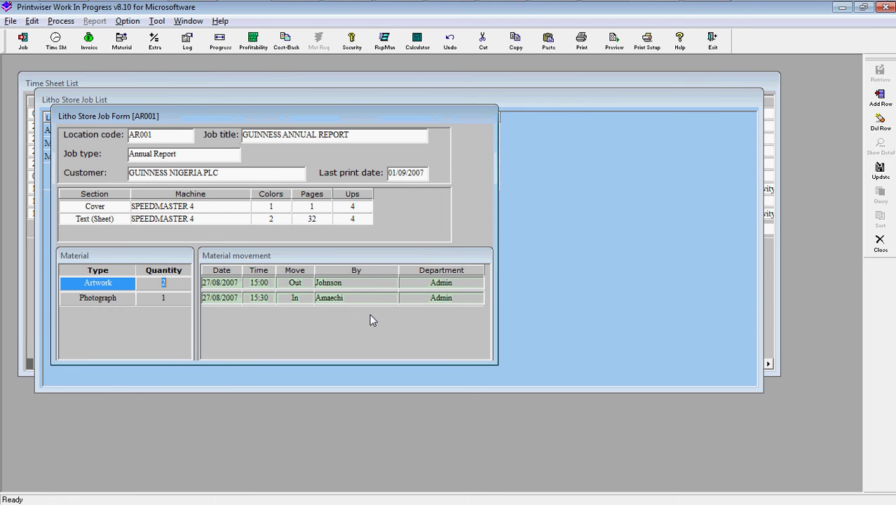
{"action": "key", "text": "Escape"}
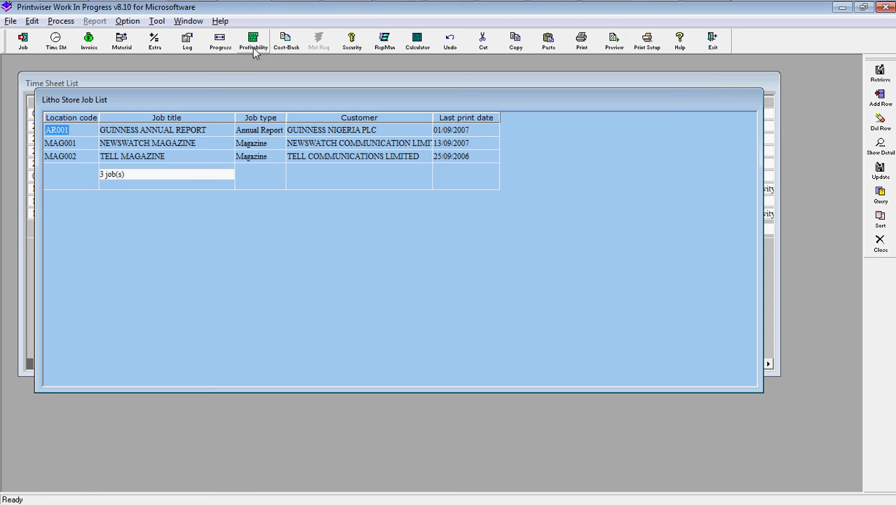
Run a profitability analysis for jobs received from 28/01/2012 to 27/02/2021.
{"action": "left_click", "coordinate": [254, 46]}
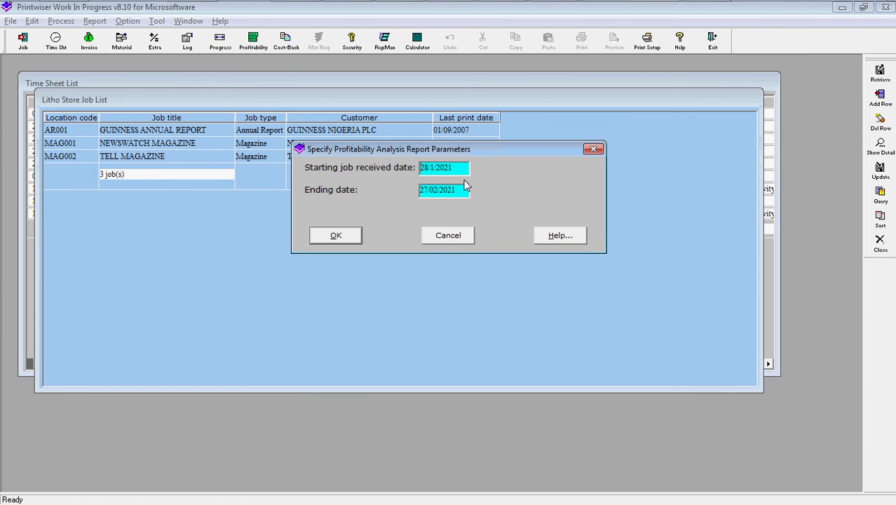
{"action": "key", "text": "BackSpace"}
{"action": "key", "text": "BackSpace"}
{"action": "type", "text": "12"}
{"action": "left_click", "coordinate": [346, 238]}
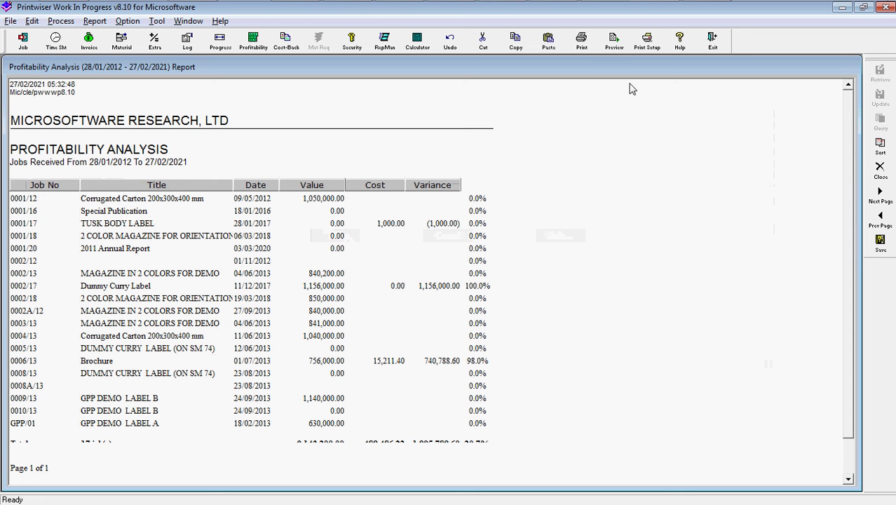
Select PDFCreator as the printer with Landscape page orientation.
{"action": "left_click", "coordinate": [646, 42]}
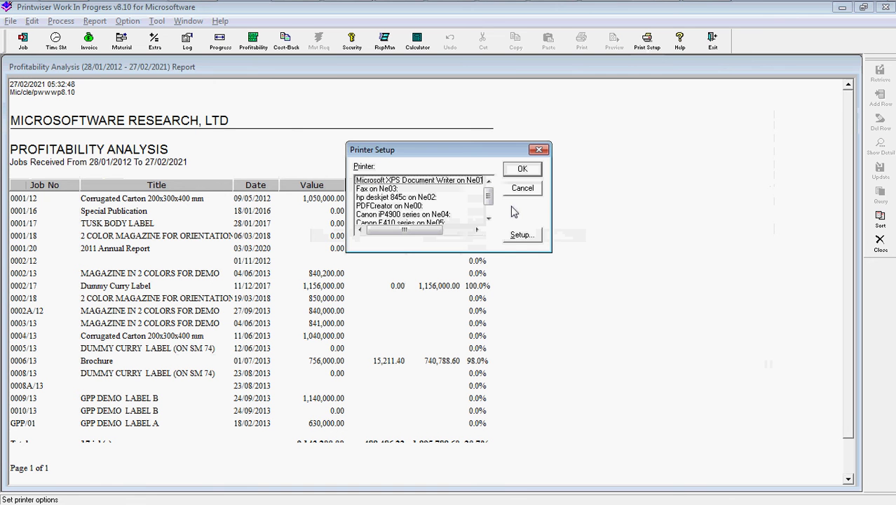
{"action": "left_click", "coordinate": [413, 206]}
{"action": "left_click", "coordinate": [522, 235]}
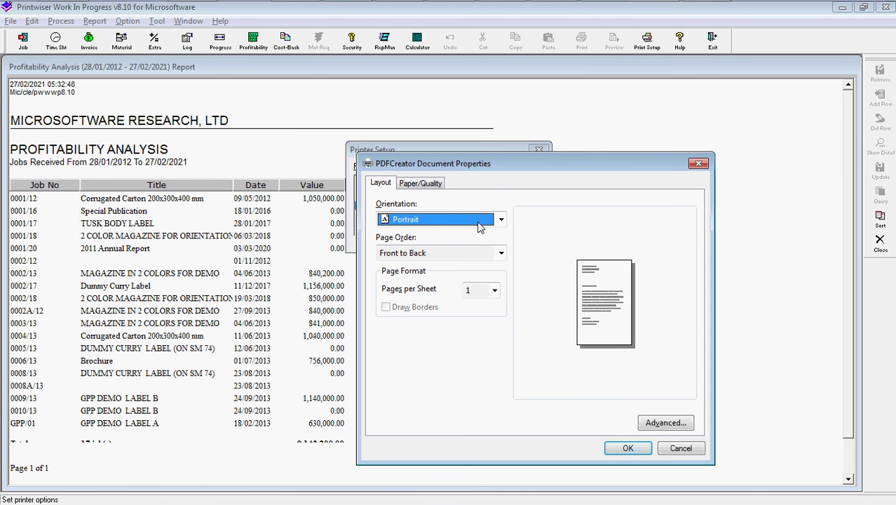
{"action": "left_click", "coordinate": [480, 220]}
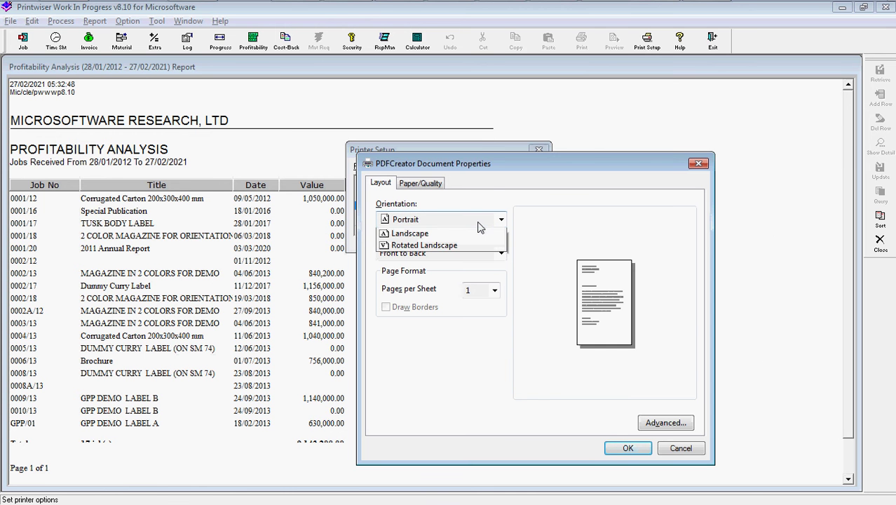
{"action": "left_click", "coordinate": [442, 233]}
{"action": "left_click", "coordinate": [628, 448]}
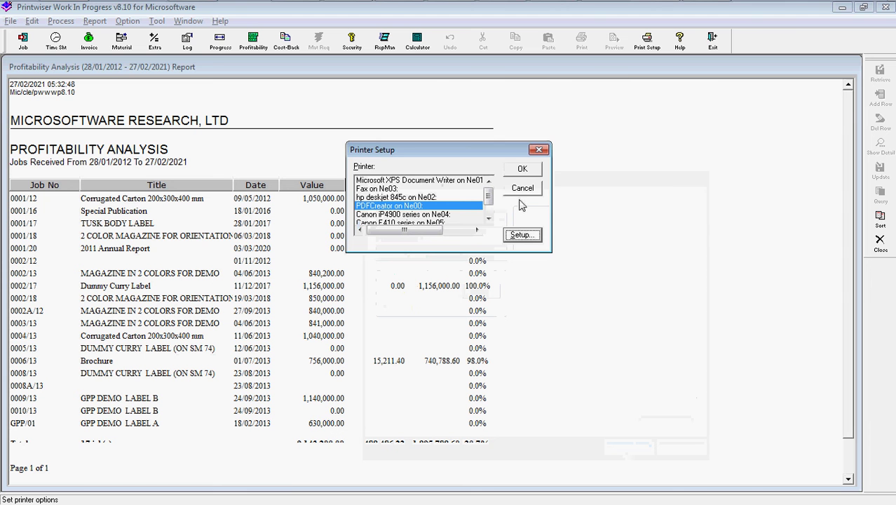
{"action": "left_click", "coordinate": [522, 169]}
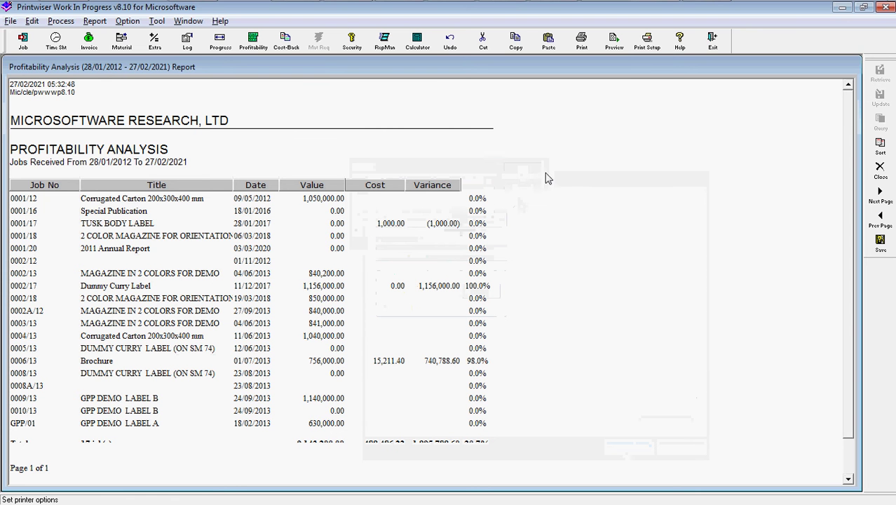
Generate the cost-back report for job 708 CALL CARDS, scroll through it, and close it.
{"action": "left_click", "coordinate": [286, 40]}
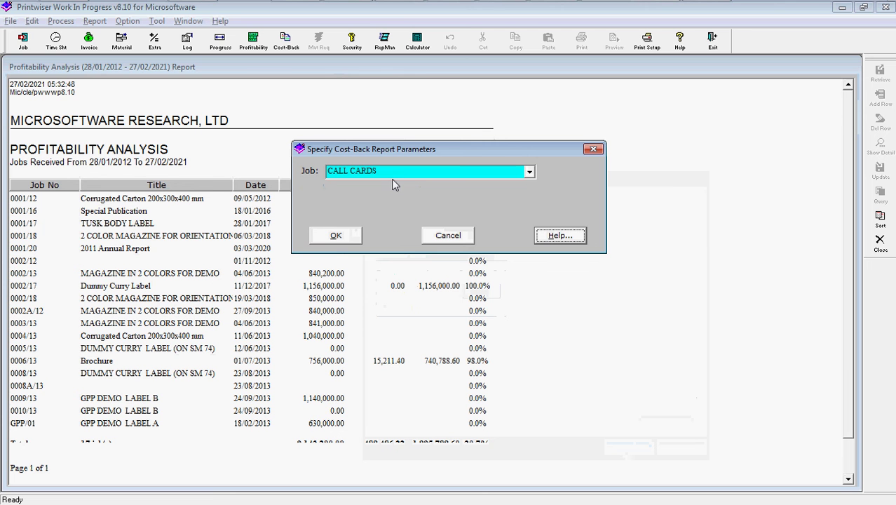
{"action": "left_click", "coordinate": [512, 176]}
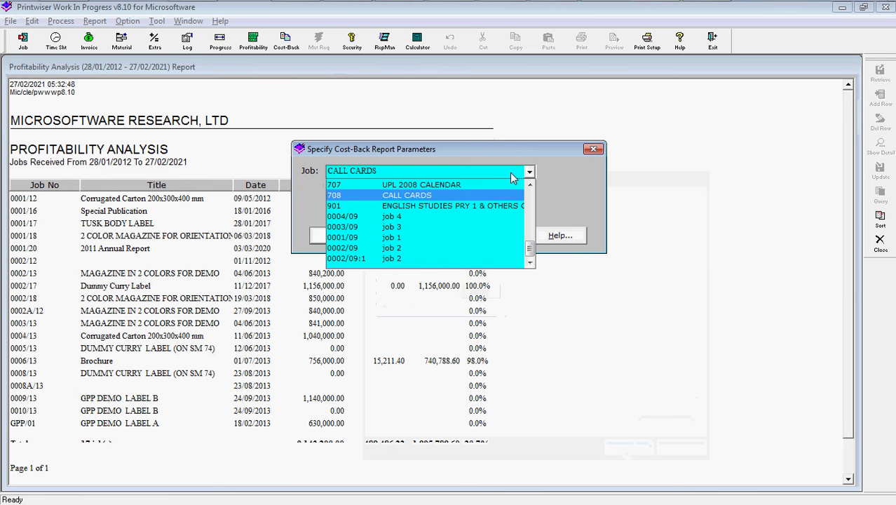
{"action": "left_click", "coordinate": [449, 178]}
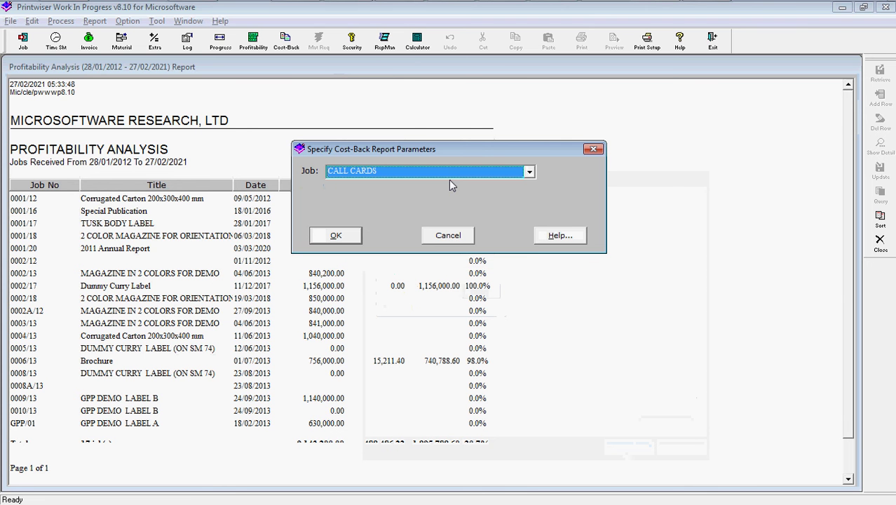
{"action": "left_click", "coordinate": [336, 237]}
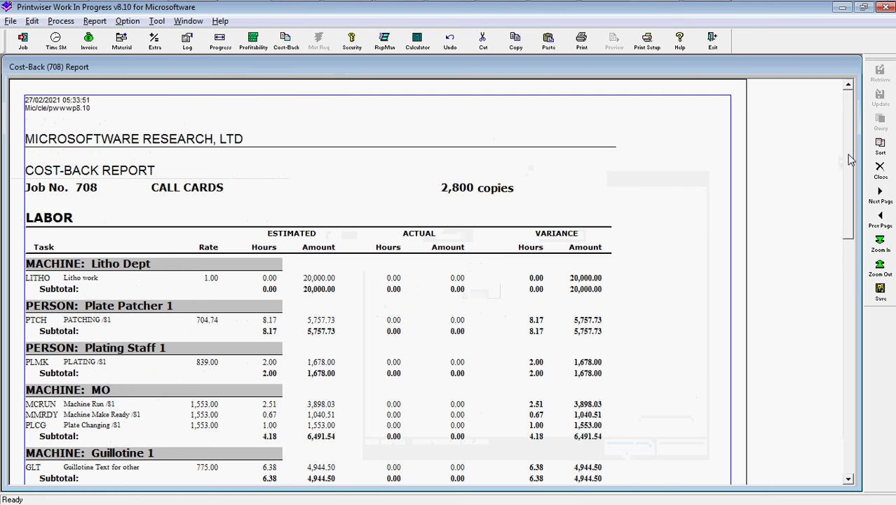
{"action": "left_click_drag", "start_coordinate": [848, 160], "coordinate": [848, 206]}
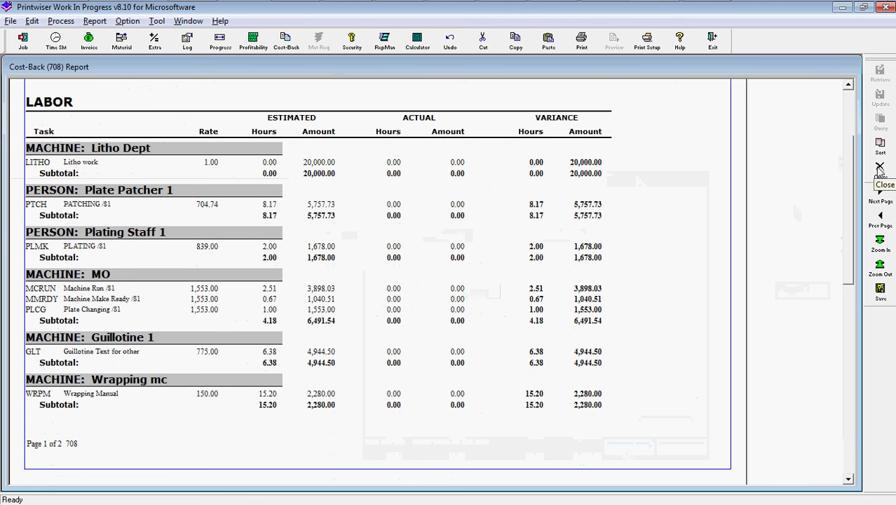
{"action": "left_click", "coordinate": [880, 168]}
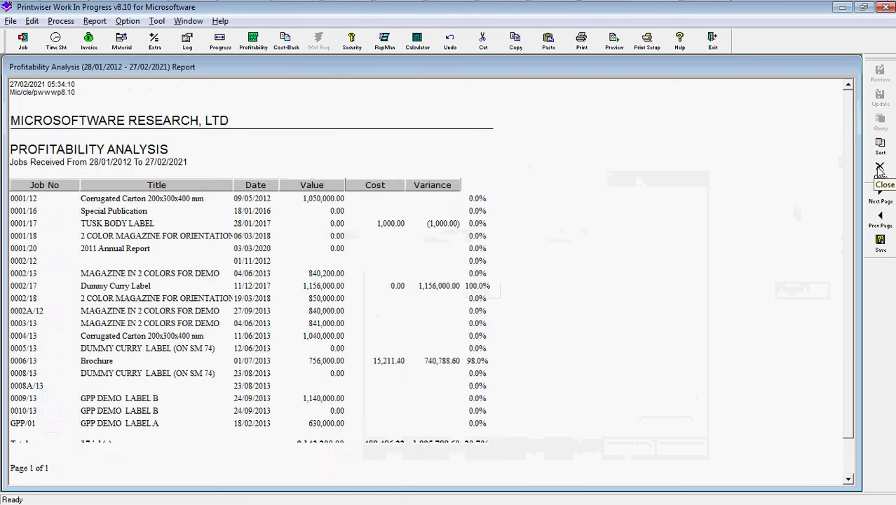
Close the profitability report and job lists, then run a progress report from 28/01/2012 to 27/02/2021.
{"action": "left_click", "coordinate": [879, 168]}
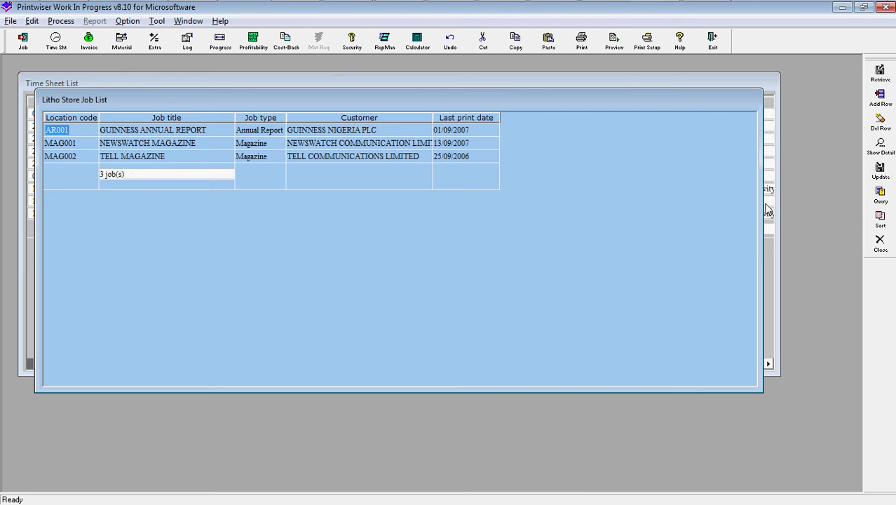
{"action": "key", "text": "ctrl+F4"}
{"action": "key", "text": "ctrl+F4"}
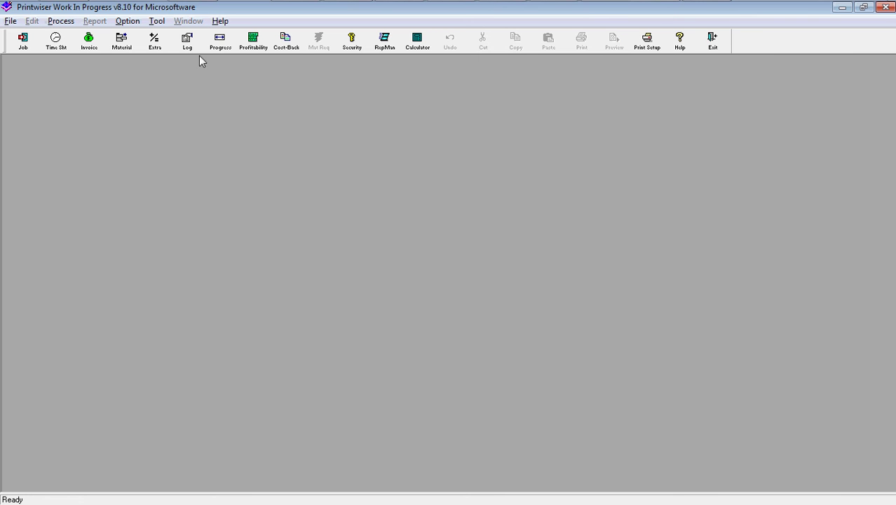
{"action": "left_click", "coordinate": [219, 51]}
{"action": "left_click", "coordinate": [456, 172]}
{"action": "key", "text": "BackSpace"}
{"action": "key", "text": "BackSpace"}
{"action": "type", "text": "12"}
{"action": "key", "text": "Return"}
Exit Work In Progress, answering Yes to the exit confirmation.
{"action": "left_click", "coordinate": [713, 44]}
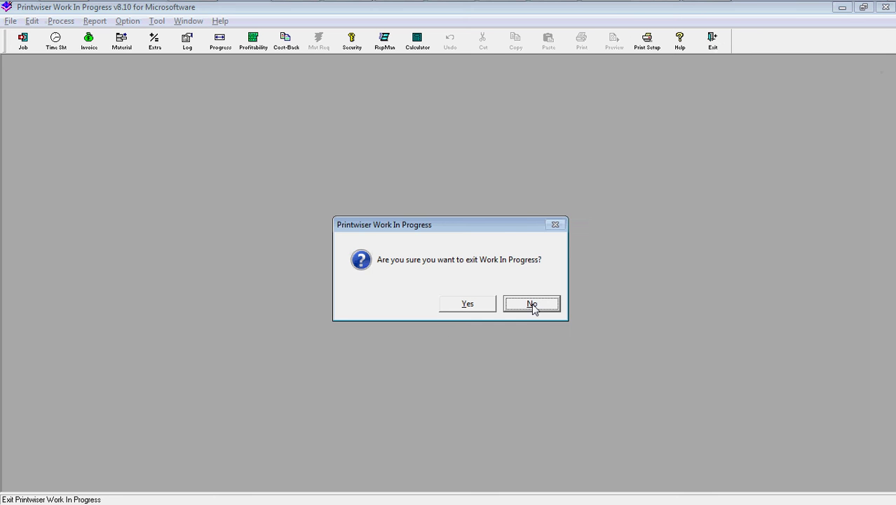
{"action": "left_click", "coordinate": [464, 303]}
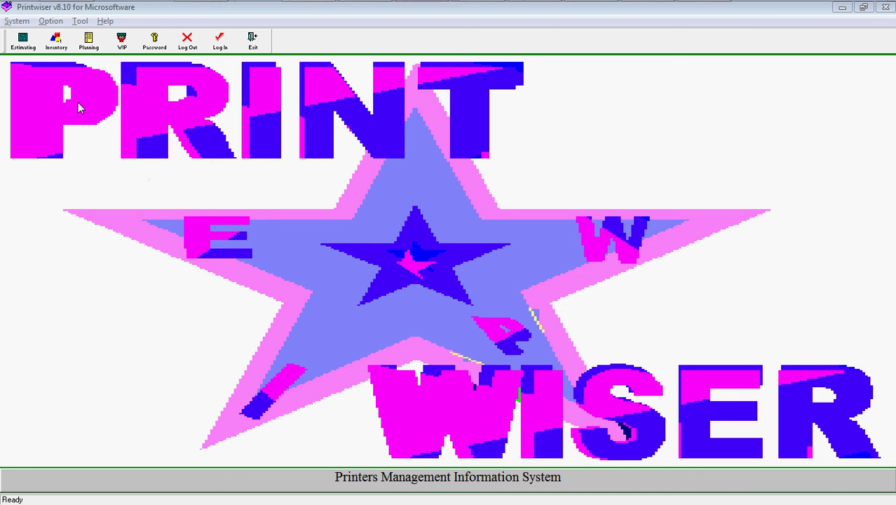
Start the Estimating module and bring up the Estimate List.
{"action": "left_click", "coordinate": [30, 45]}
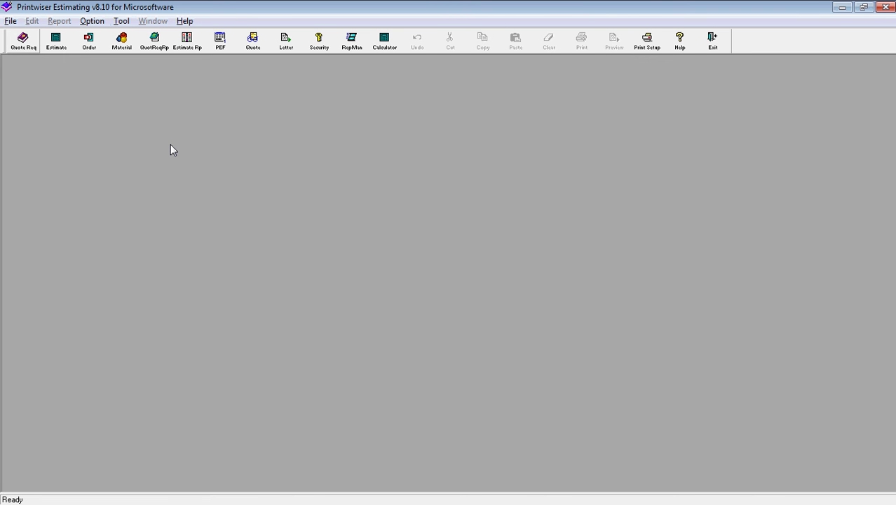
{"action": "left_click", "coordinate": [56, 43]}
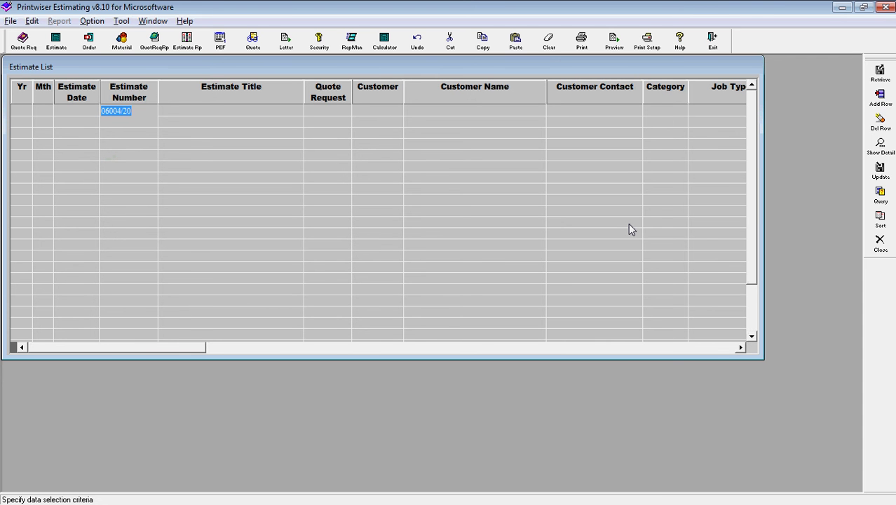
Replace the estimate number criterion with title 'magazin' and retrieve the matching estimates.
{"action": "key", "text": "Delete"}
{"action": "left_click", "coordinate": [187, 115]}
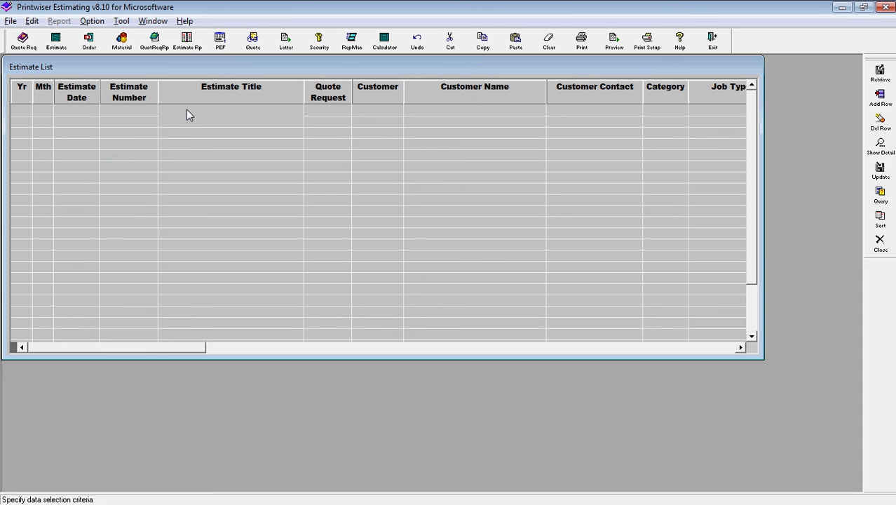
{"action": "type", "text": "magazin"}
{"action": "key", "text": "Return"}
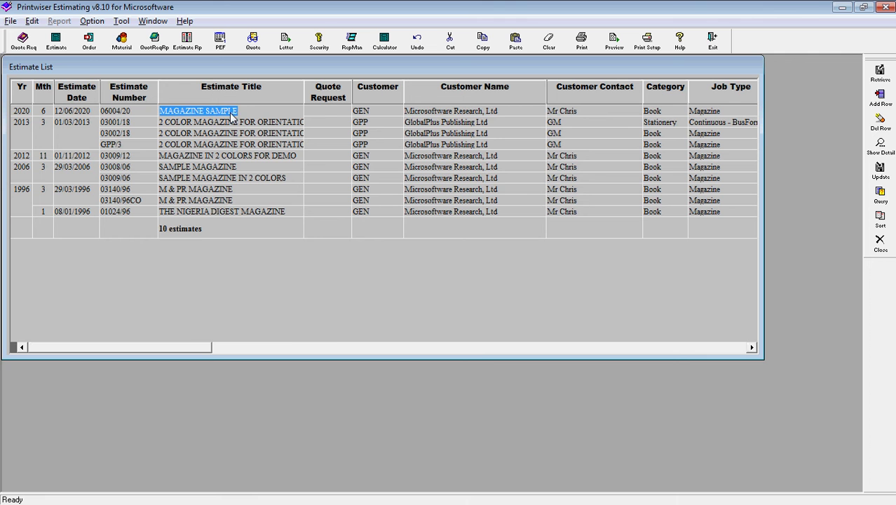
Copy estimate 06004/20 MAGAZINE SAMPLE and switch to the new copy 02001/21.
{"action": "double_click", "coordinate": [244, 116]}
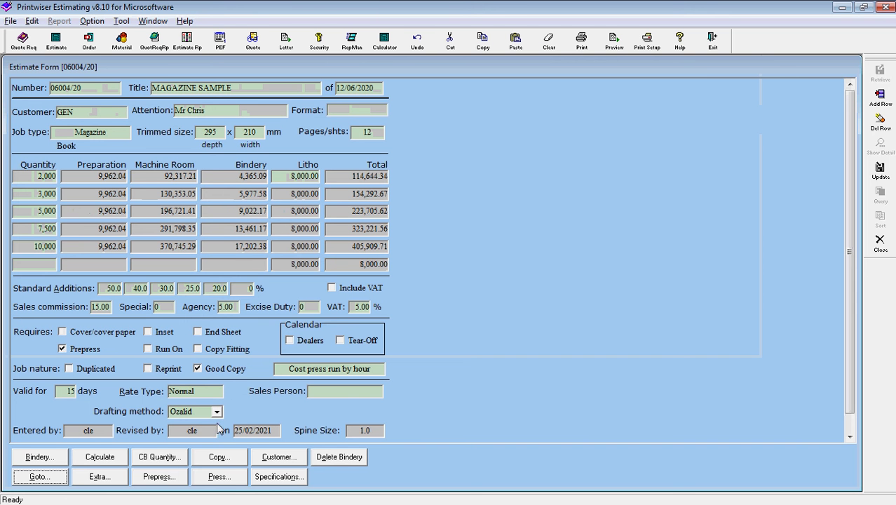
{"action": "left_click", "coordinate": [218, 458]}
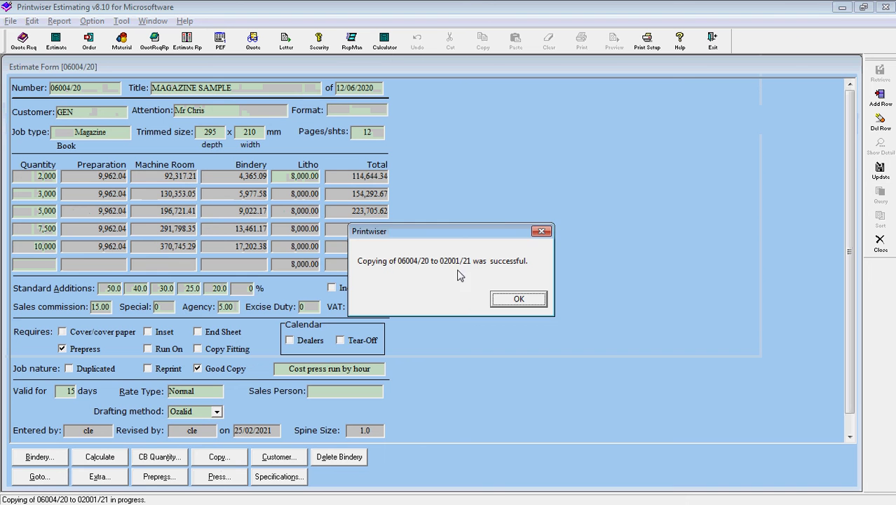
{"action": "left_click", "coordinate": [519, 299]}
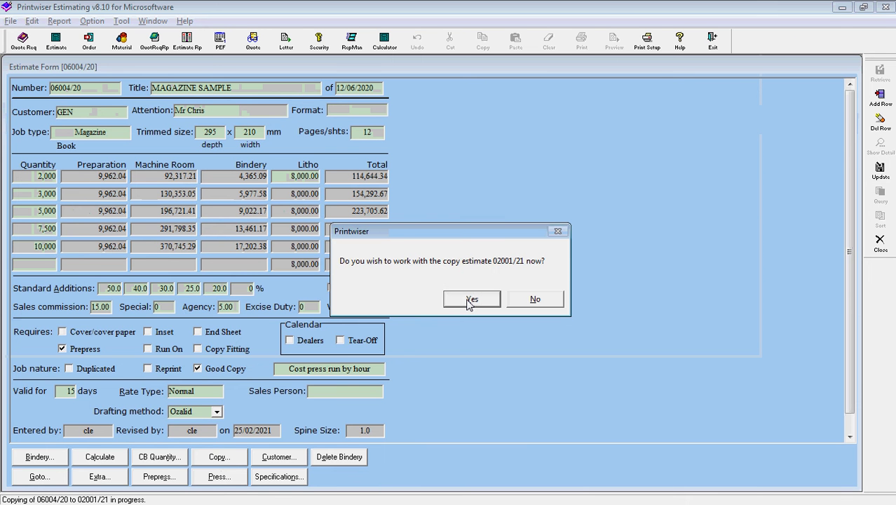
{"action": "left_click", "coordinate": [471, 300]}
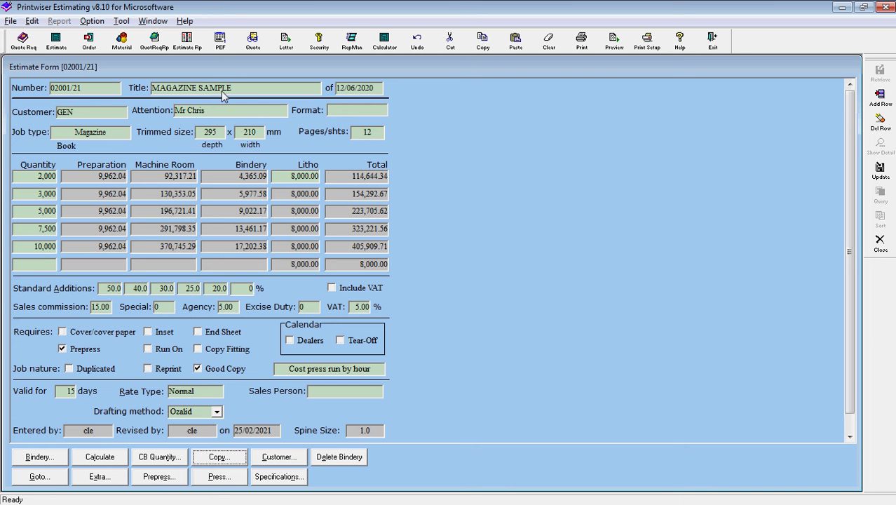
Replace the copied estimate's old date with today's 27/02/2021, renumbering it 02002/21.
{"action": "left_click", "coordinate": [222, 89]}
{"action": "left_click", "coordinate": [249, 89]}
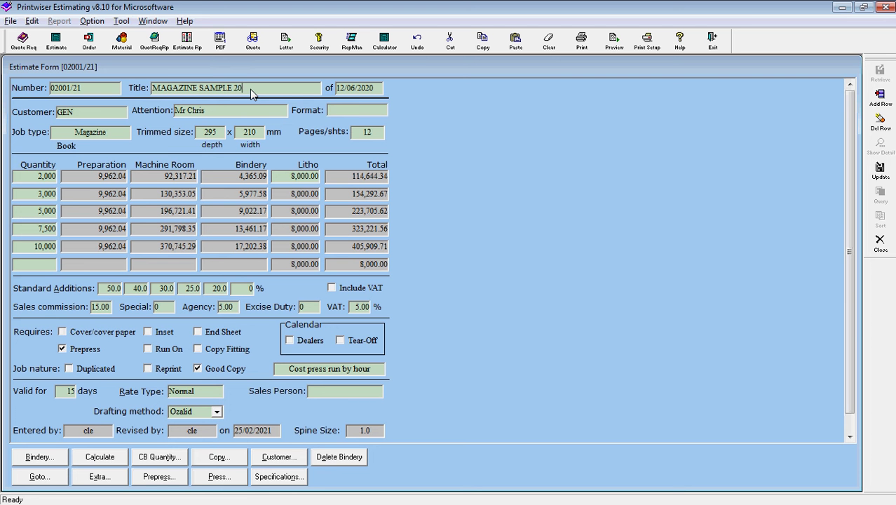
{"action": "left_click", "coordinate": [353, 93]}
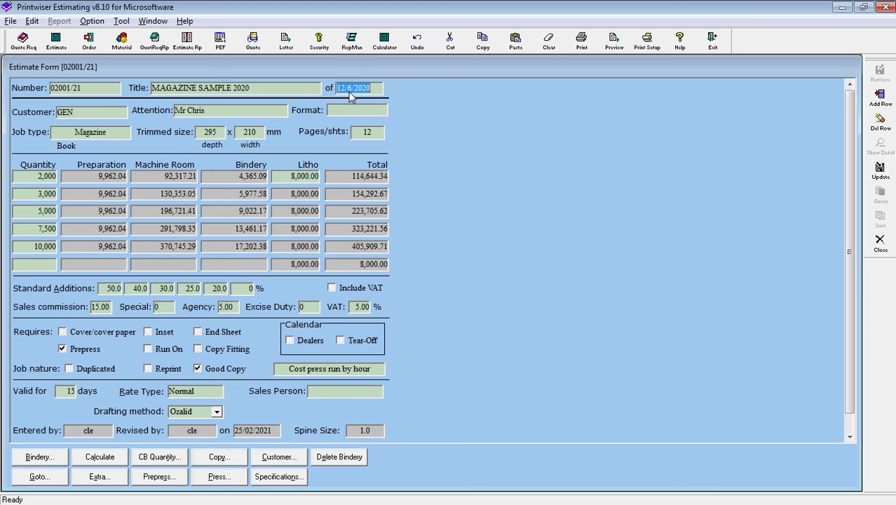
{"action": "key", "text": "Delete"}
{"action": "key", "text": "Tab"}
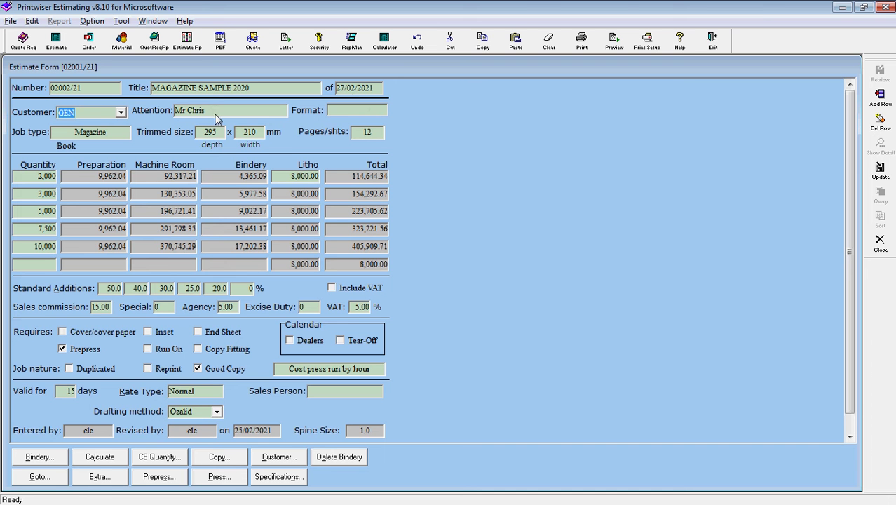
Check the customer list, keeping GEN as the estimate's customer.
{"action": "left_click", "coordinate": [120, 114]}
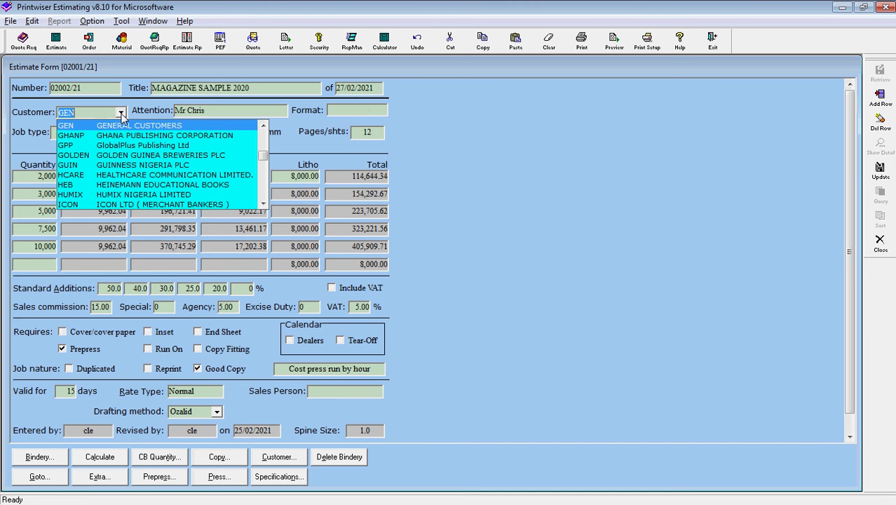
{"action": "left_click", "coordinate": [121, 114]}
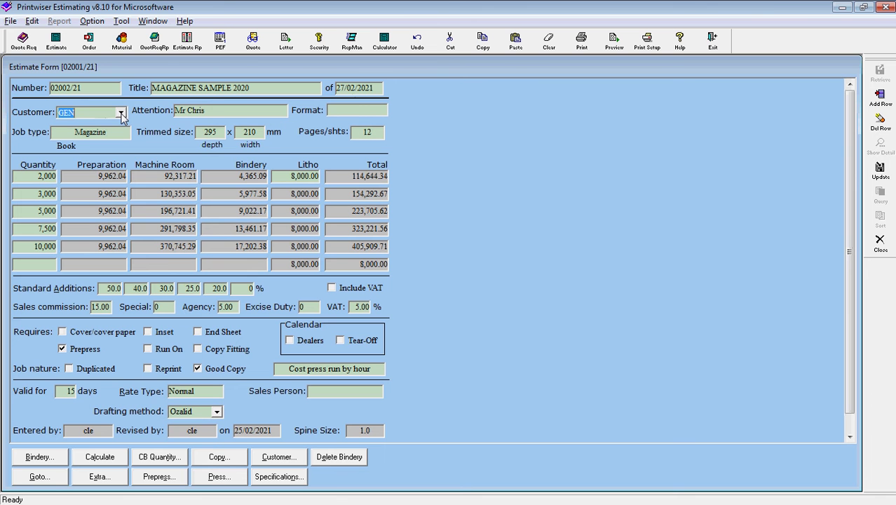
{"action": "left_click", "coordinate": [120, 113]}
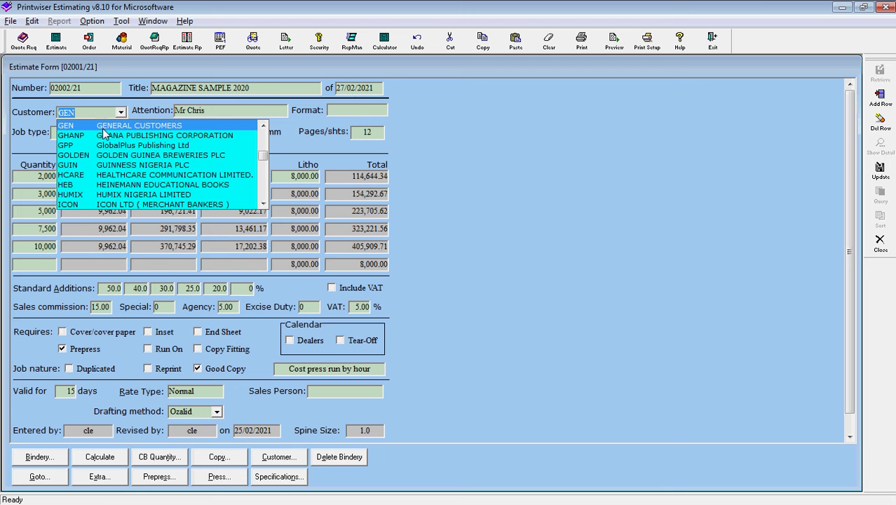
{"action": "left_click", "coordinate": [121, 114]}
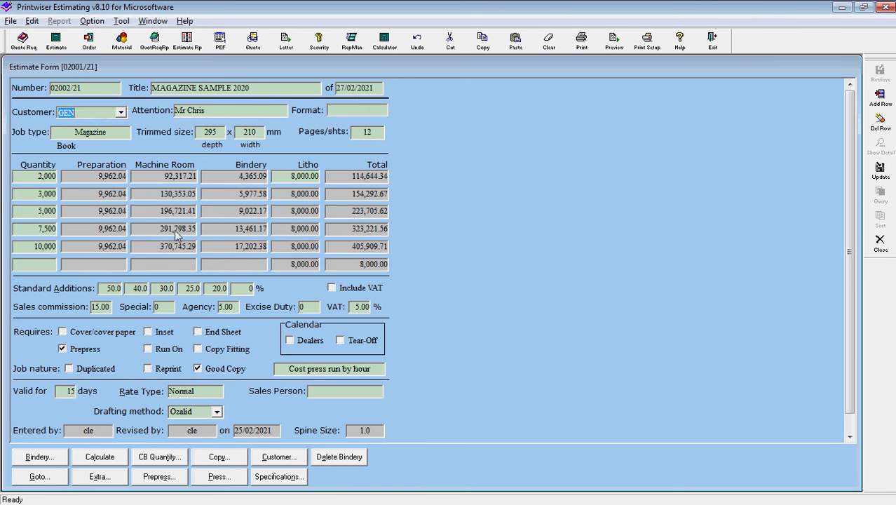
Save the estimate changes and review the GEN customer's name and address details.
{"action": "left_click", "coordinate": [283, 457]}
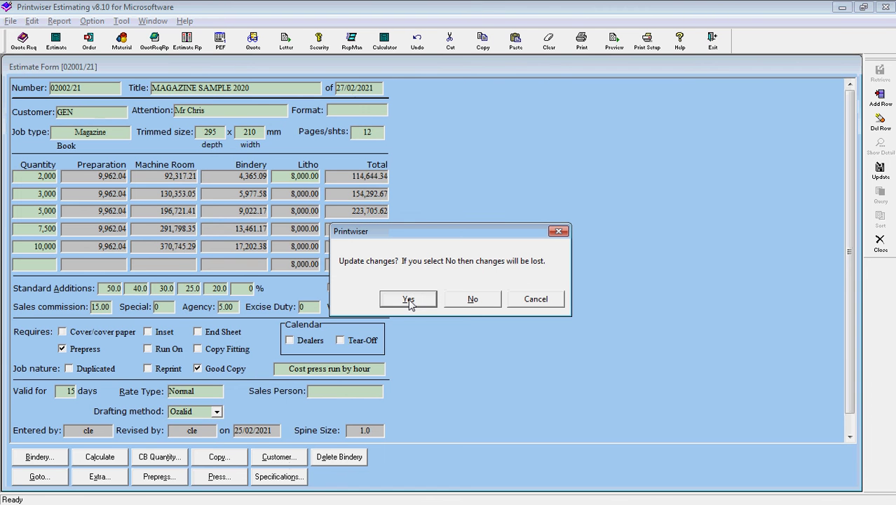
{"action": "left_click", "coordinate": [408, 299]}
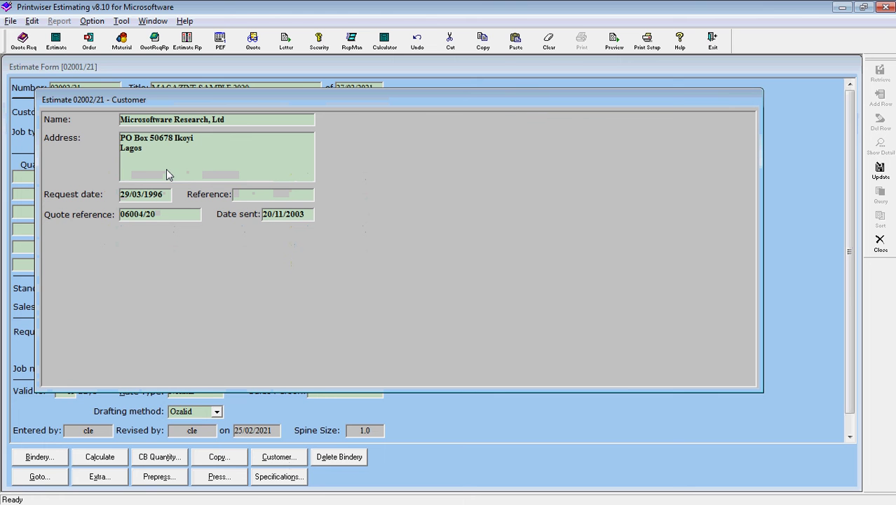
{"action": "left_click", "coordinate": [196, 163]}
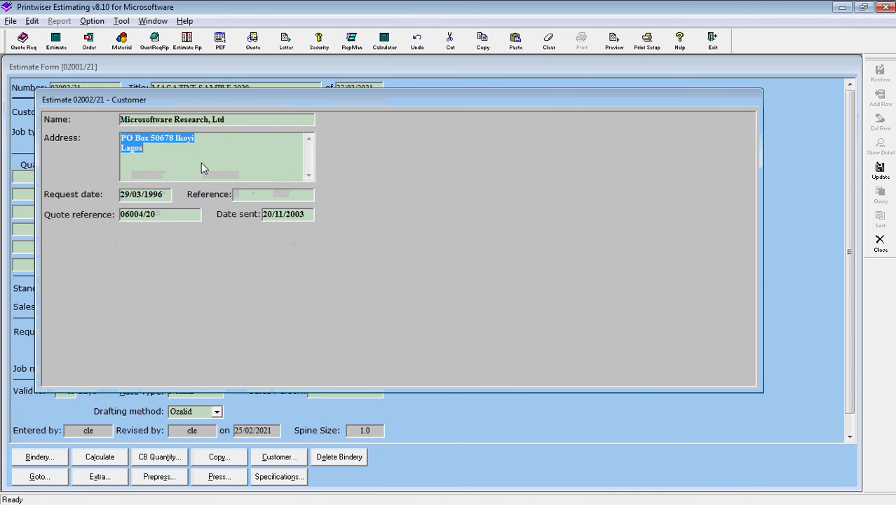
{"action": "key", "text": "Escape"}
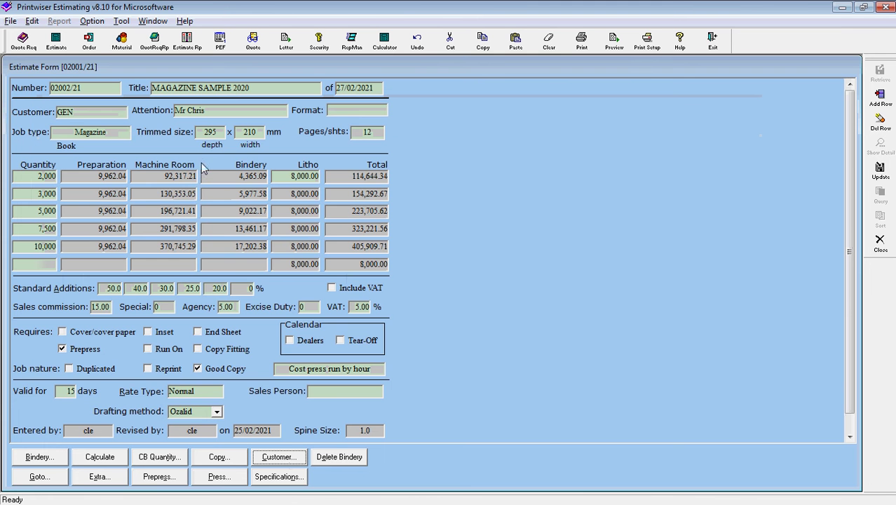
{"action": "left_click", "coordinate": [125, 119]}
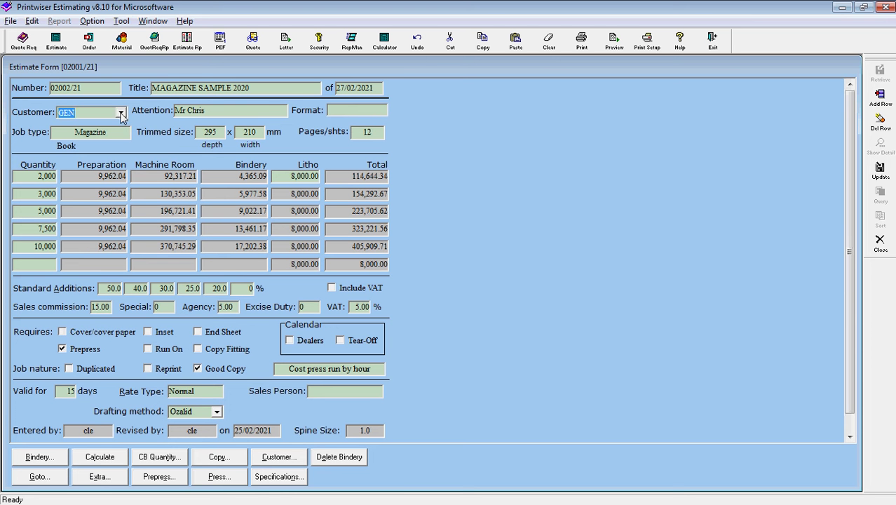
{"action": "left_click", "coordinate": [10, 22]}
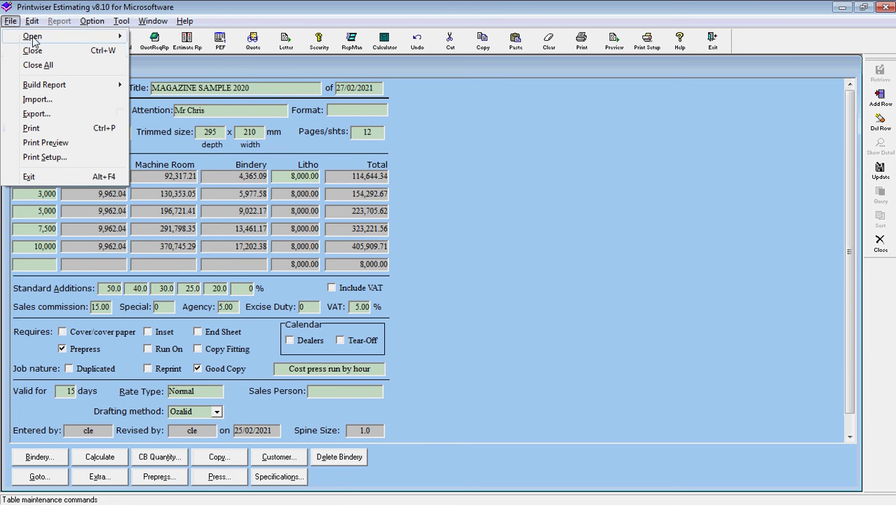
{"action": "mouse_move", "coordinate": [35, 36]}
{"action": "left_click", "coordinate": [172, 128]}
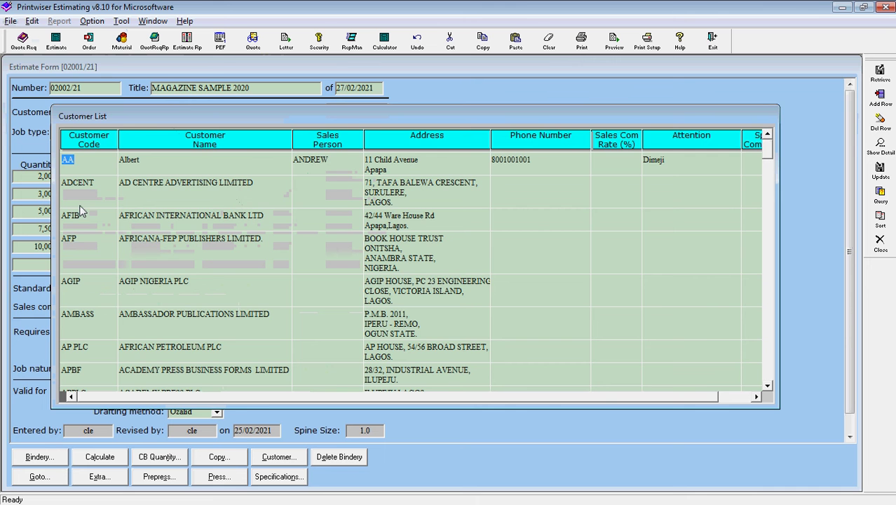
{"action": "key", "text": "Escape"}
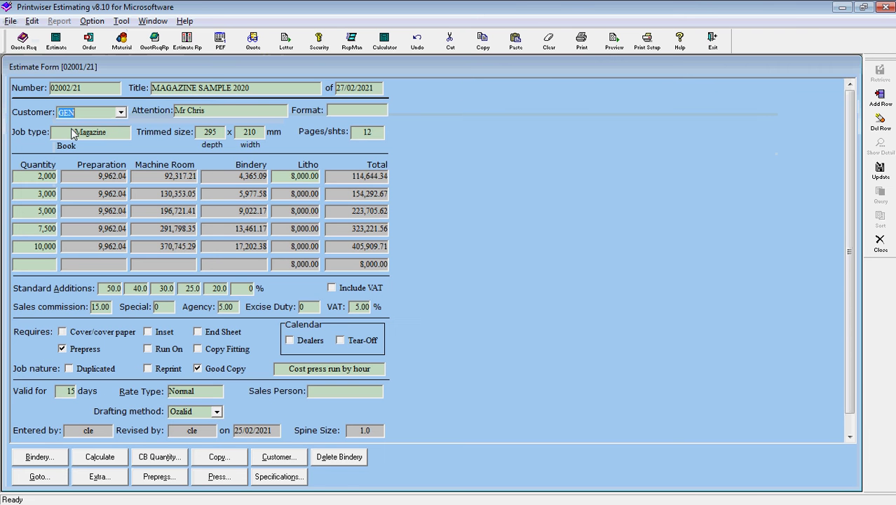
{"action": "left_click", "coordinate": [121, 113]}
{"action": "left_click", "coordinate": [121, 113]}
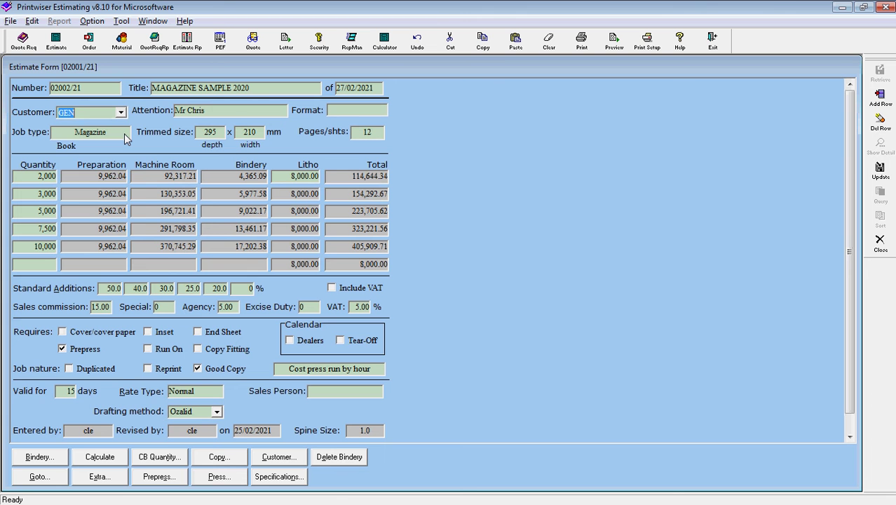
{"action": "left_click", "coordinate": [124, 133]}
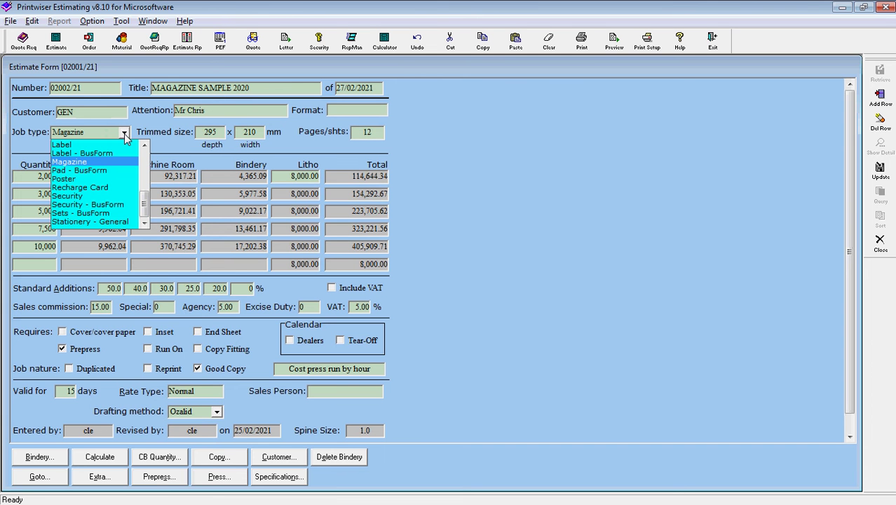
{"action": "left_click_drag", "start_coordinate": [145, 207], "coordinate": [130, 150]}
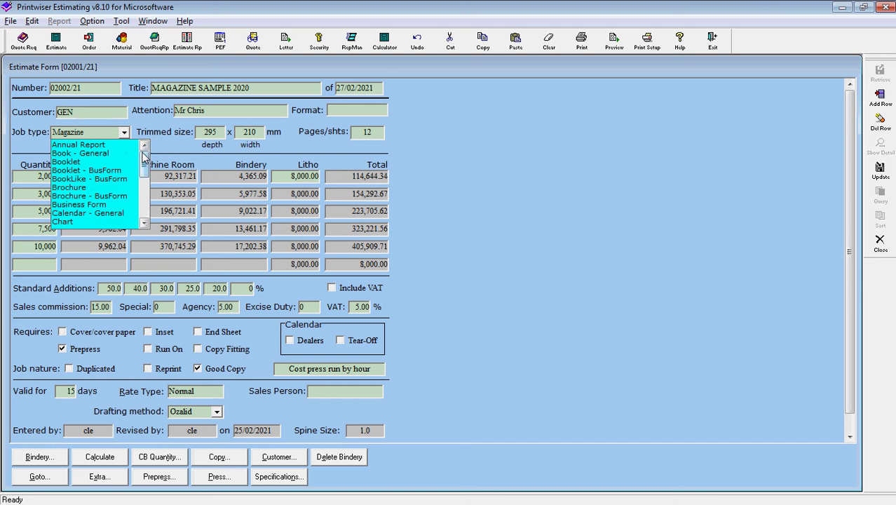
{"action": "left_click", "coordinate": [125, 135]}
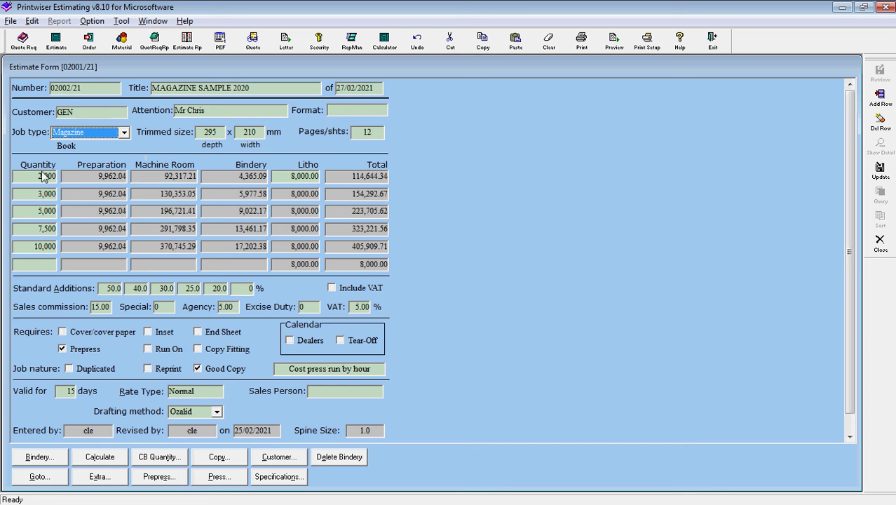
Change the third to fifth quantities to 4,000, 5,000 and 0.
{"action": "left_click", "coordinate": [41, 213]}
{"action": "type", "text": "4"}
{"action": "type", "text": "000"}
{"action": "key", "text": "Tab"}
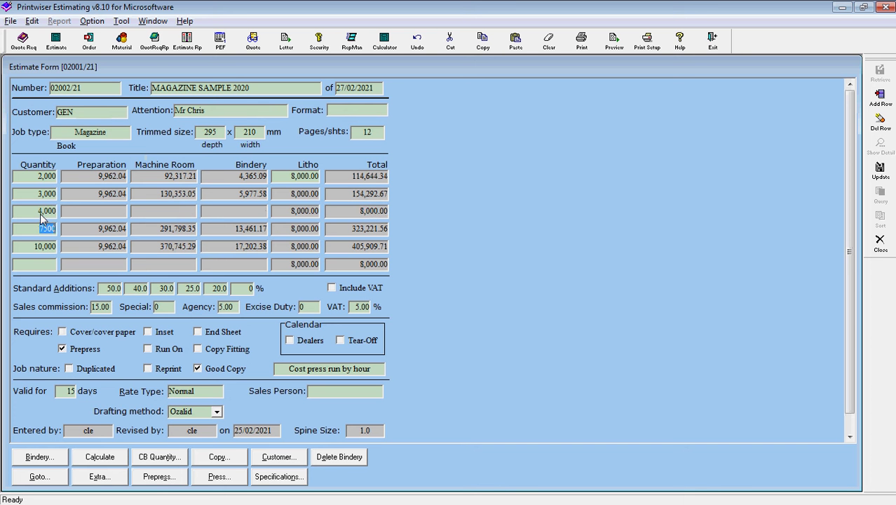
{"action": "type", "text": "5000"}
{"action": "key", "text": "Tab"}
{"action": "type", "text": "0"}
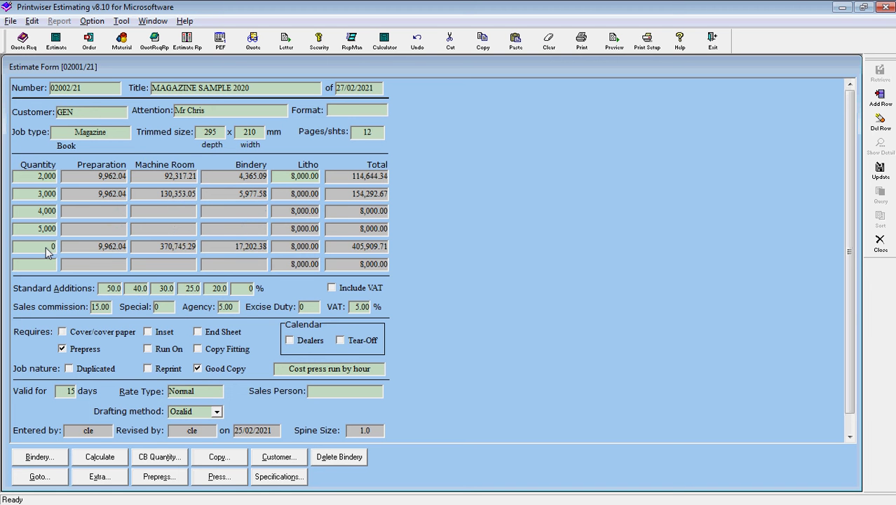
{"action": "key", "text": "Tab"}
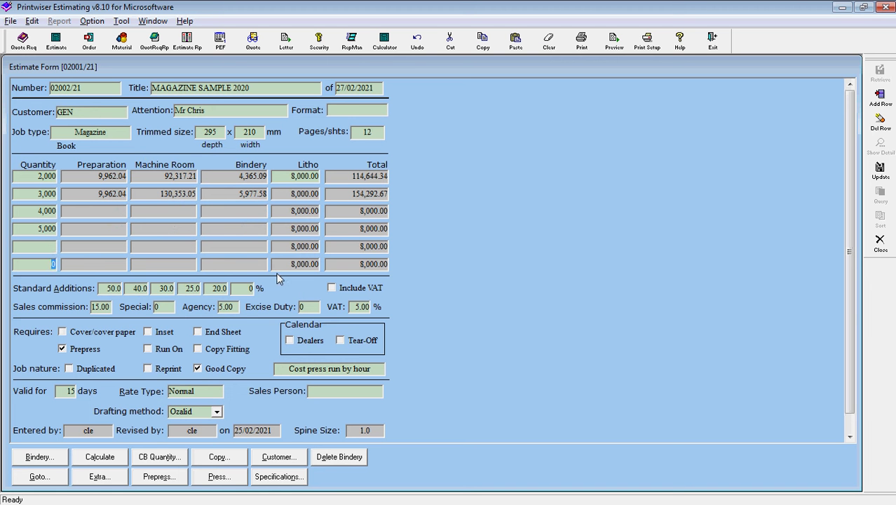
Include VAT at 7.5%, keep press costing by hour, and save the estimate.
{"action": "left_click", "coordinate": [332, 288]}
{"action": "left_click", "coordinate": [358, 307]}
{"action": "type", "text": "7.5"}
{"action": "left_click", "coordinate": [382, 375]}
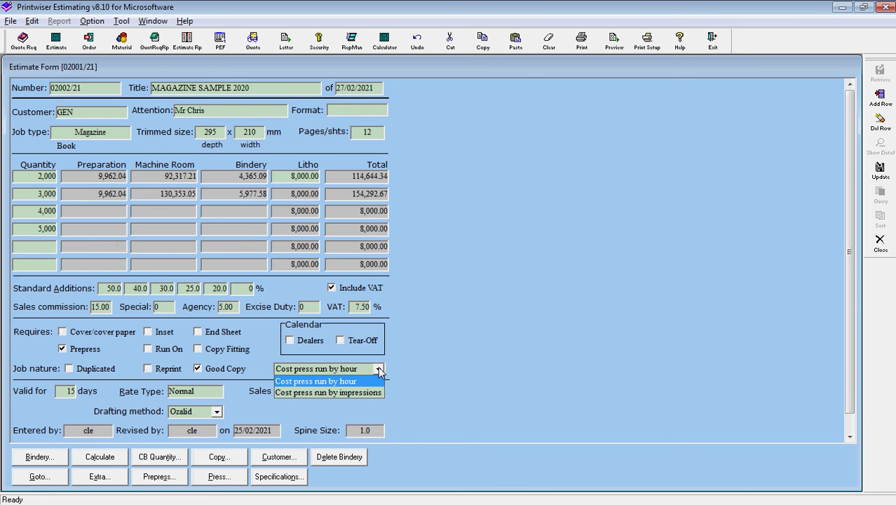
{"action": "left_click", "coordinate": [378, 370]}
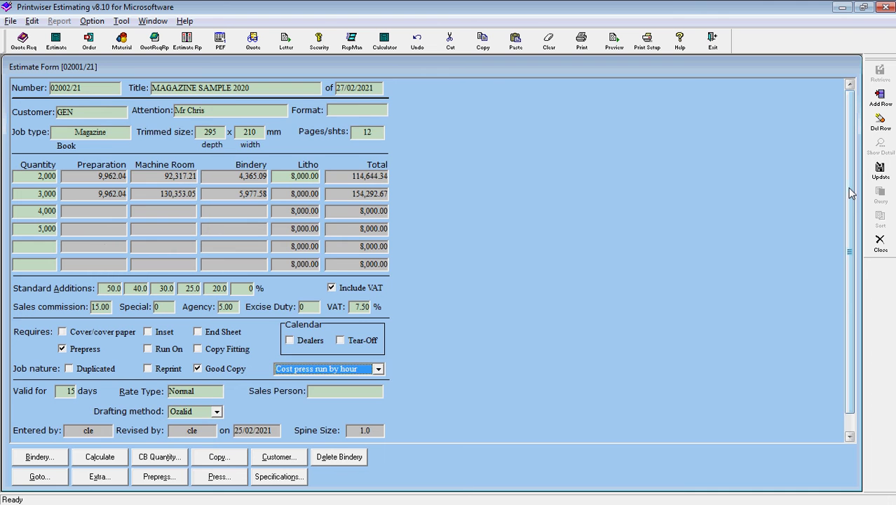
{"action": "scroll", "coordinate": [850, 193], "scroll_direction": "down", "scroll_amount": 1}
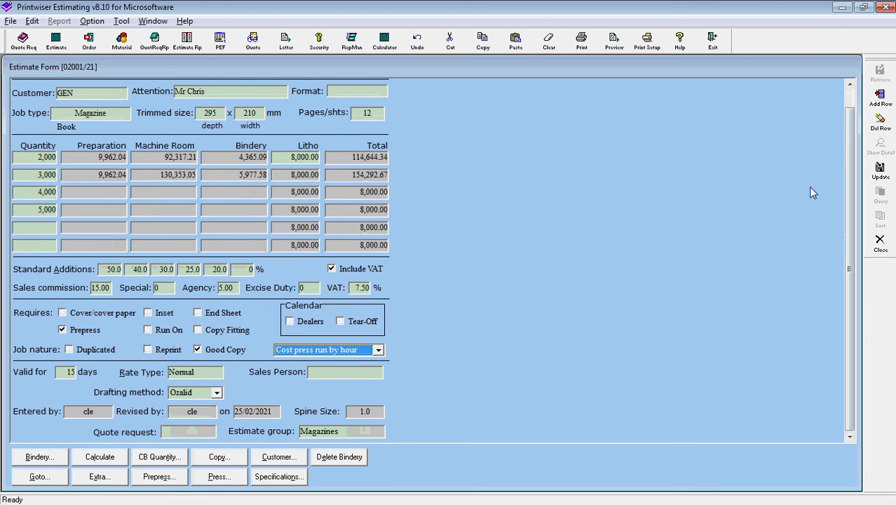
{"action": "left_click", "coordinate": [880, 172]}
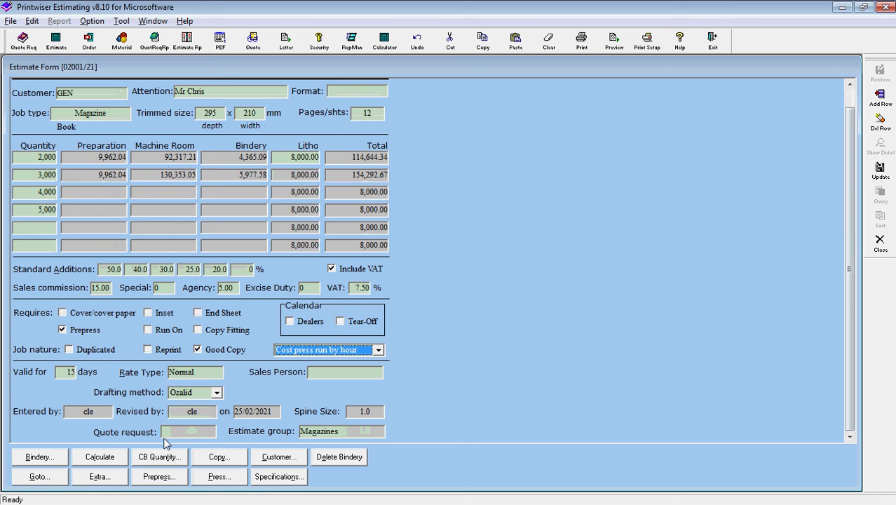
Recalculate at current rates, pricing 4,000 copies at 184,082.60 and 5,000 at 223,705.62.
{"action": "left_click", "coordinate": [100, 460]}
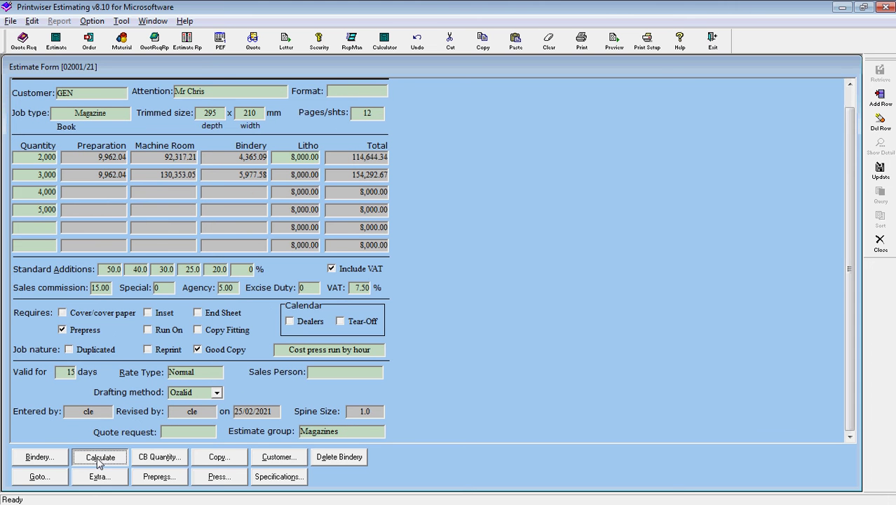
{"action": "left_click", "coordinate": [429, 300]}
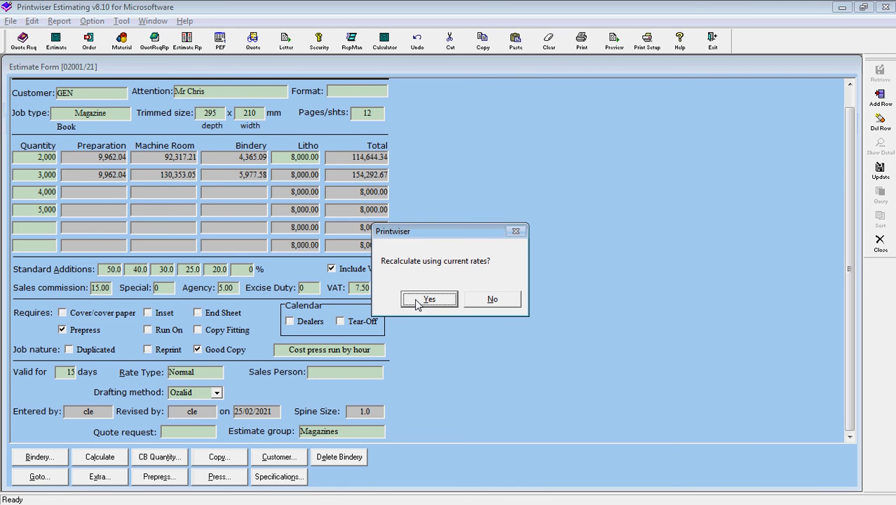
{"action": "left_click", "coordinate": [417, 302]}
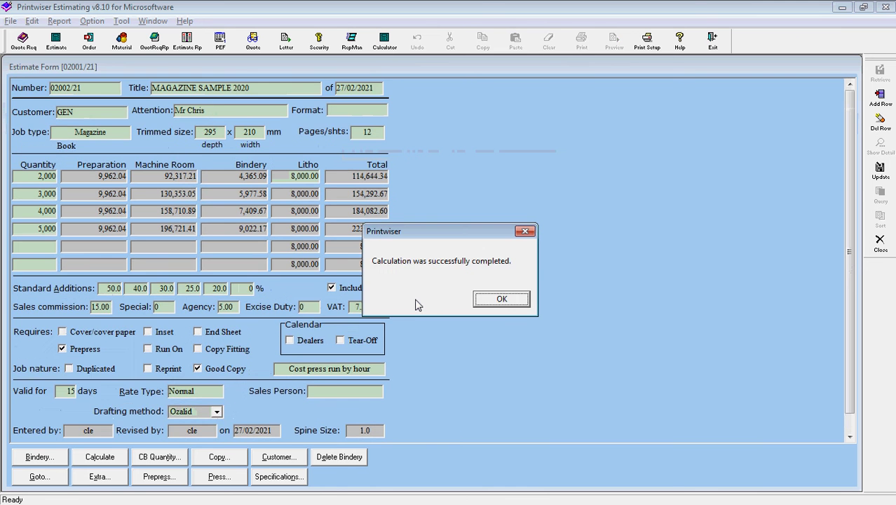
{"action": "left_click", "coordinate": [502, 299]}
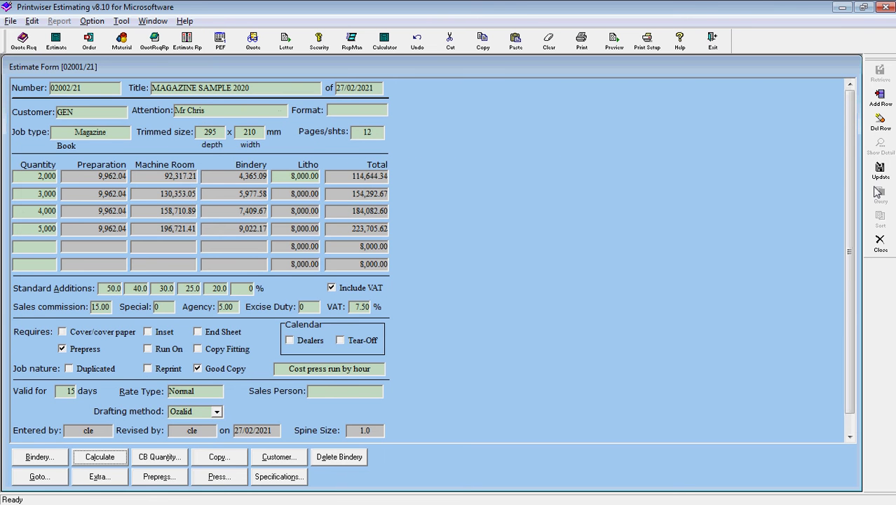
Close the estimate and estimate list, then bring up Estimate Report parameters for 02002/21.
{"action": "left_click", "coordinate": [880, 242]}
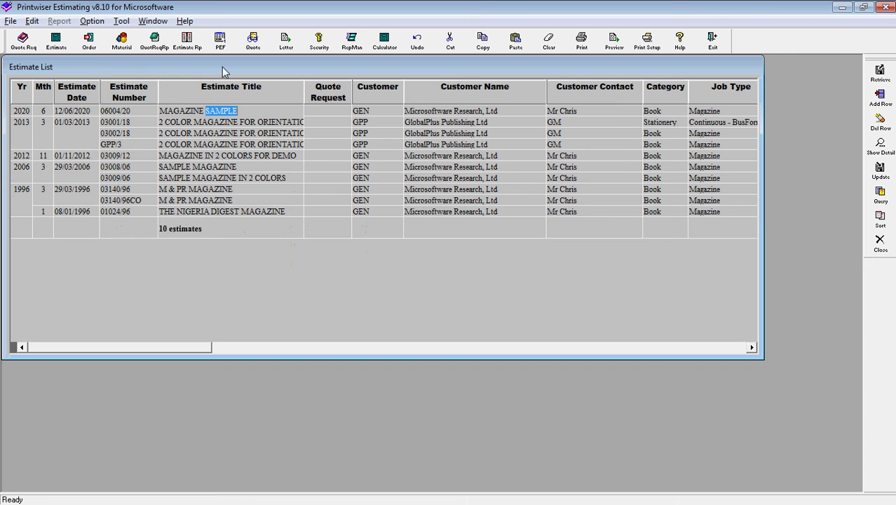
{"action": "key", "text": "ctrl+F4"}
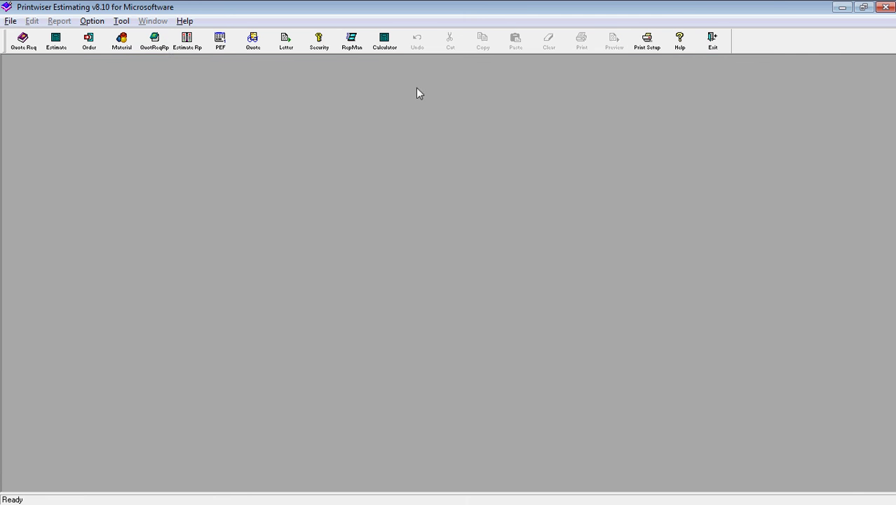
{"action": "left_click", "coordinate": [188, 44]}
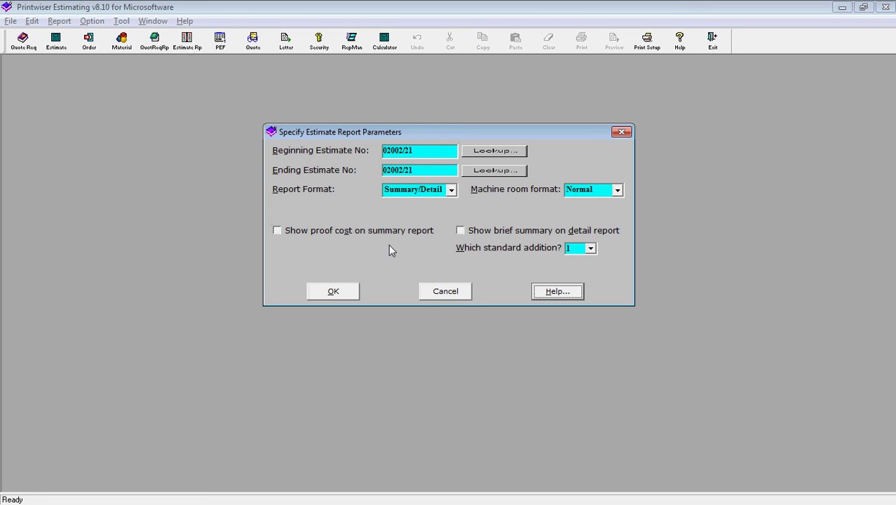
Generate the Summary Estimate Working Sheet for 02002/21 and scroll to page 3's 20.0% standard-addition totals.
{"action": "left_click", "coordinate": [333, 291]}
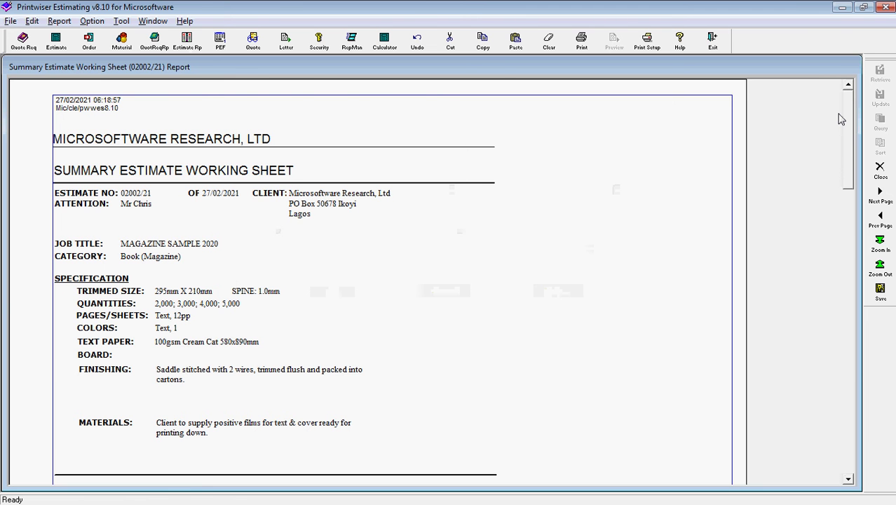
{"action": "left_click_drag", "start_coordinate": [846, 126], "coordinate": [852, 195]}
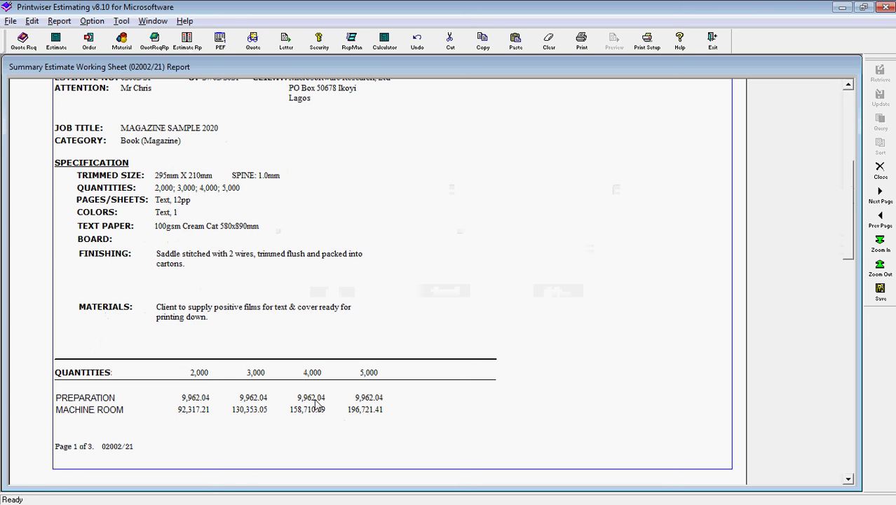
{"action": "left_click_drag", "start_coordinate": [847, 196], "coordinate": [847, 235]}
{"action": "left_click", "coordinate": [848, 479]}
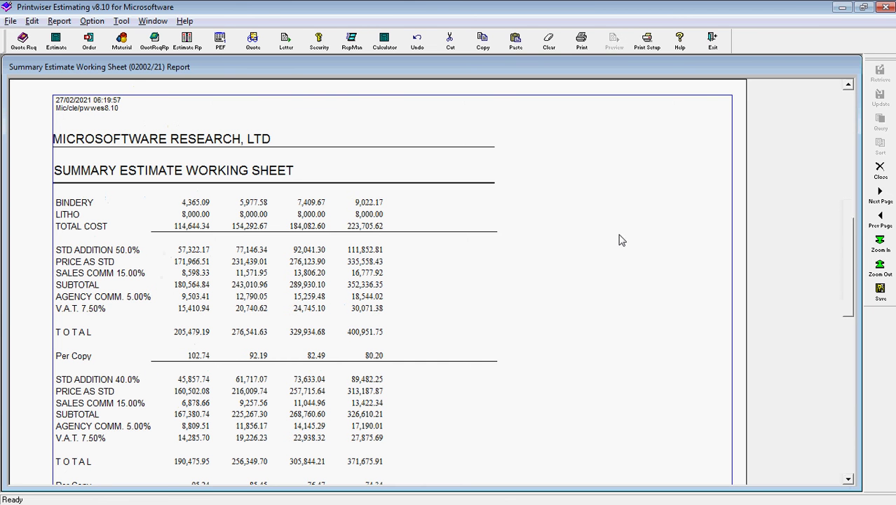
{"action": "left_click_drag", "start_coordinate": [847, 239], "coordinate": [851, 434]}
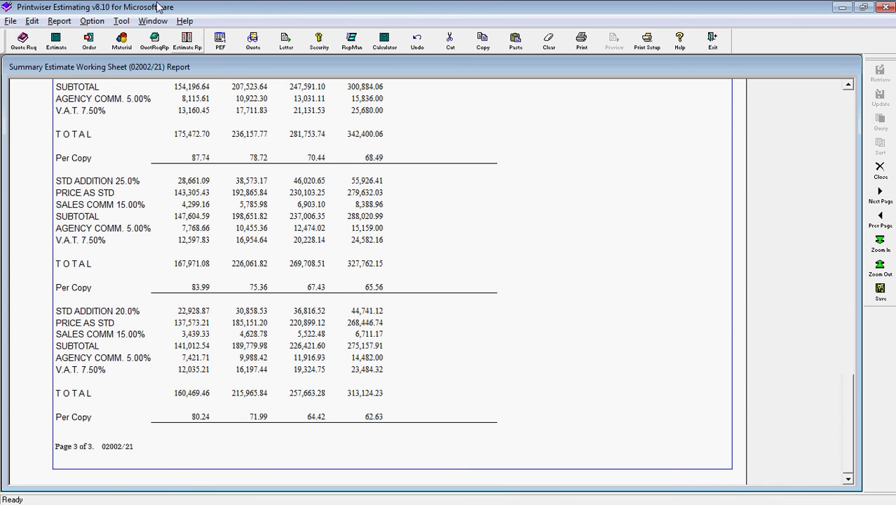
Switch to the Detailed Estimate Working Sheet for 02002/21 and scroll to page 2's bindery costs.
{"action": "left_click", "coordinate": [154, 21]}
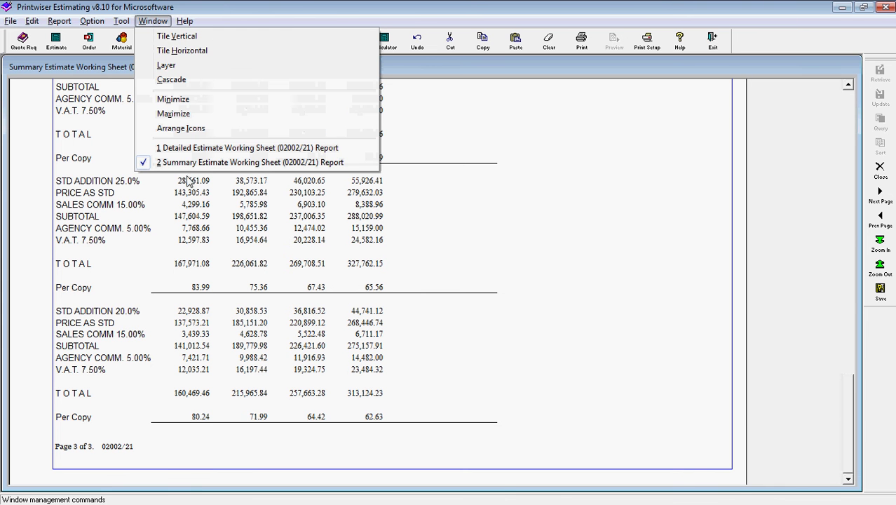
{"action": "left_click", "coordinate": [183, 149]}
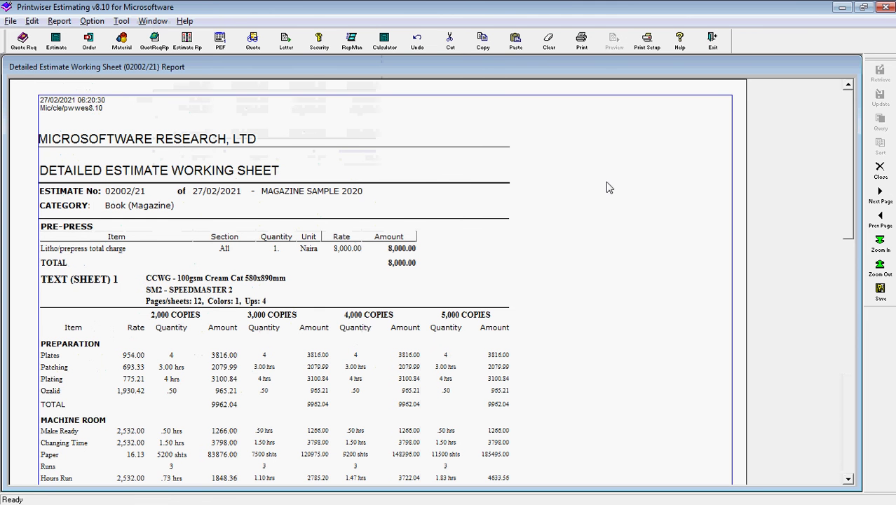
{"action": "left_click_drag", "start_coordinate": [849, 137], "coordinate": [846, 189]}
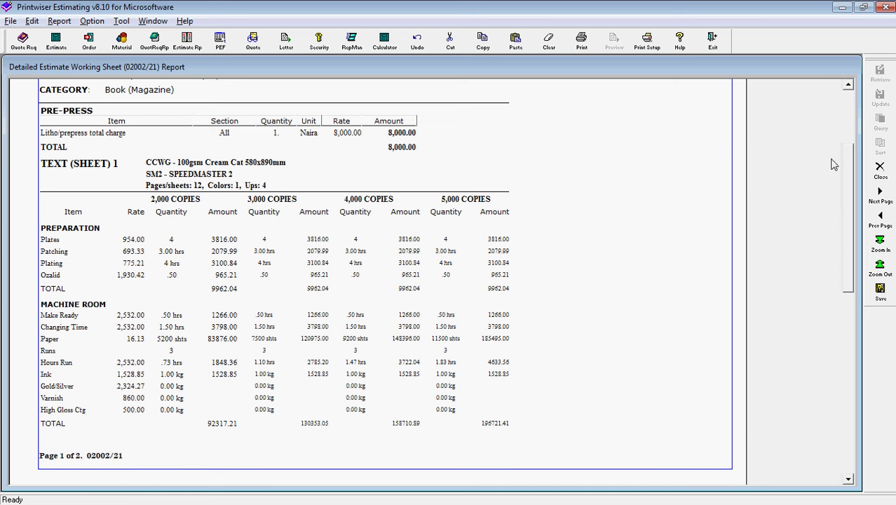
{"action": "left_click_drag", "start_coordinate": [847, 176], "coordinate": [847, 219]}
{"action": "left_click", "coordinate": [848, 479]}
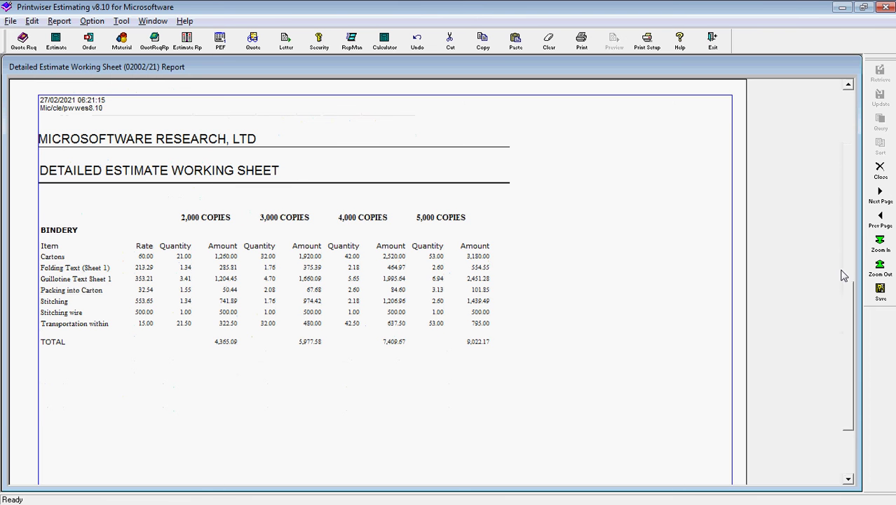
{"action": "scroll", "coordinate": [848, 304], "scroll_direction": "down", "scroll_amount": 10}
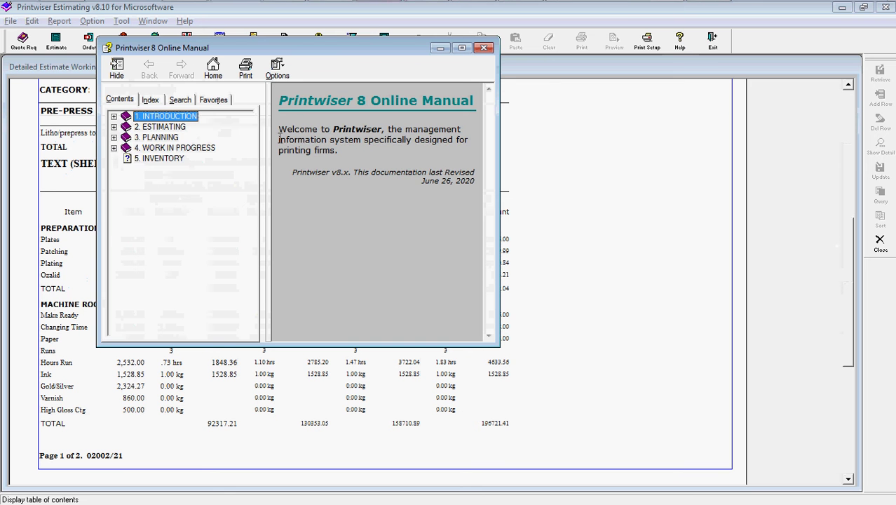
Read the Estimating Calculations topic under ESTIMATING in the Online Manual, then close it.
{"action": "left_click", "coordinate": [114, 127]}
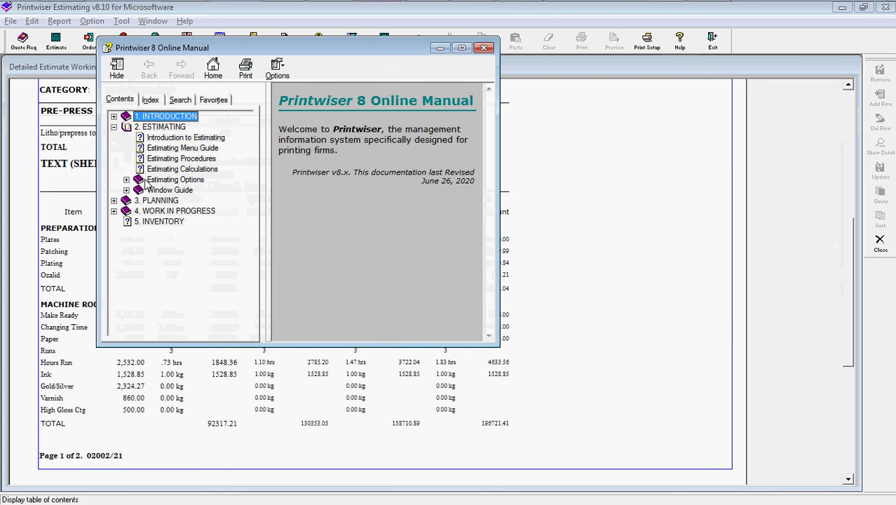
{"action": "left_click", "coordinate": [172, 170]}
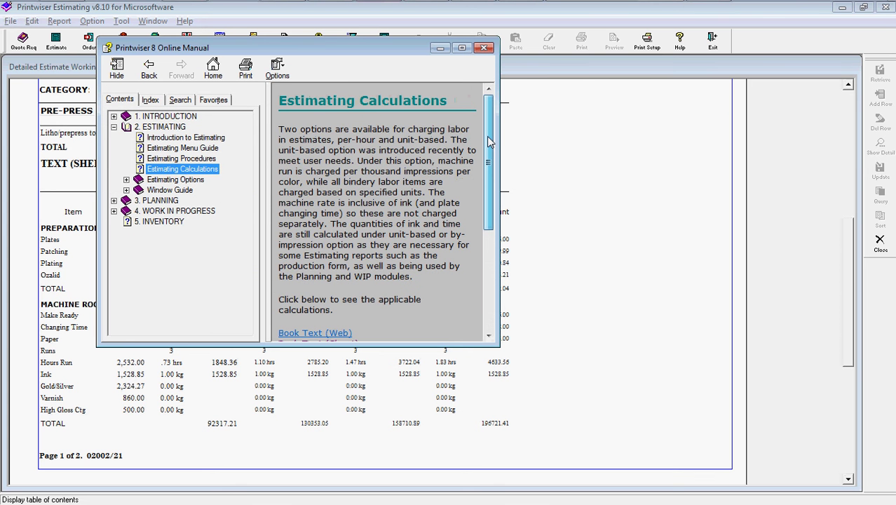
{"action": "scroll", "coordinate": [412, 204], "scroll_direction": "down", "scroll_amount": 6}
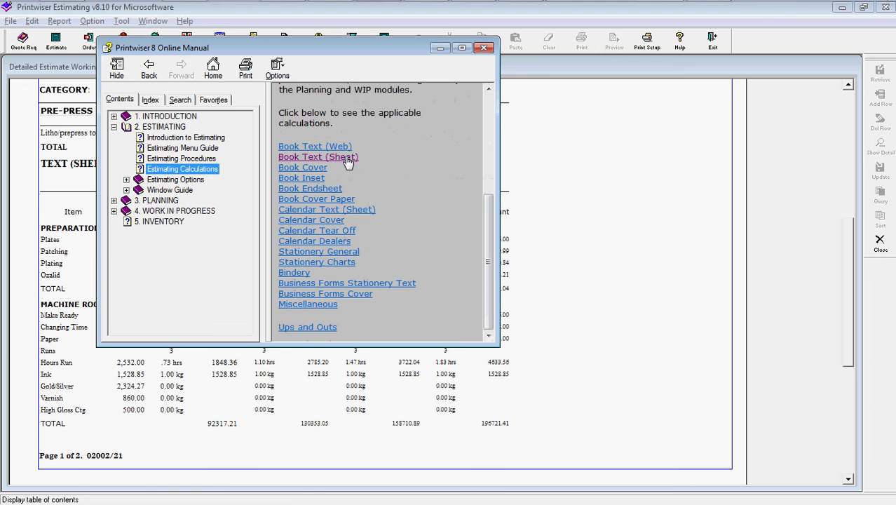
{"action": "left_click", "coordinate": [483, 48]}
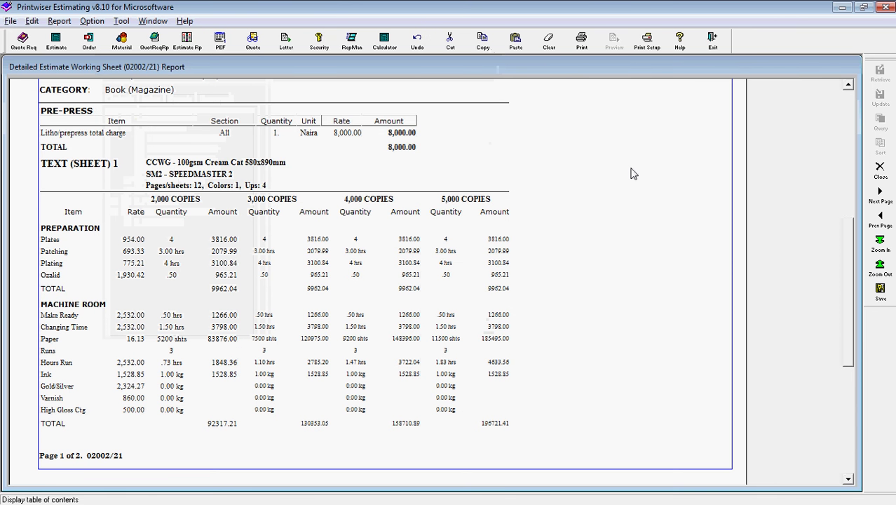
Close both estimate reports and build a Supplementary Sheet with Standard Addition 1 and both charges.
{"action": "left_click", "coordinate": [879, 169]}
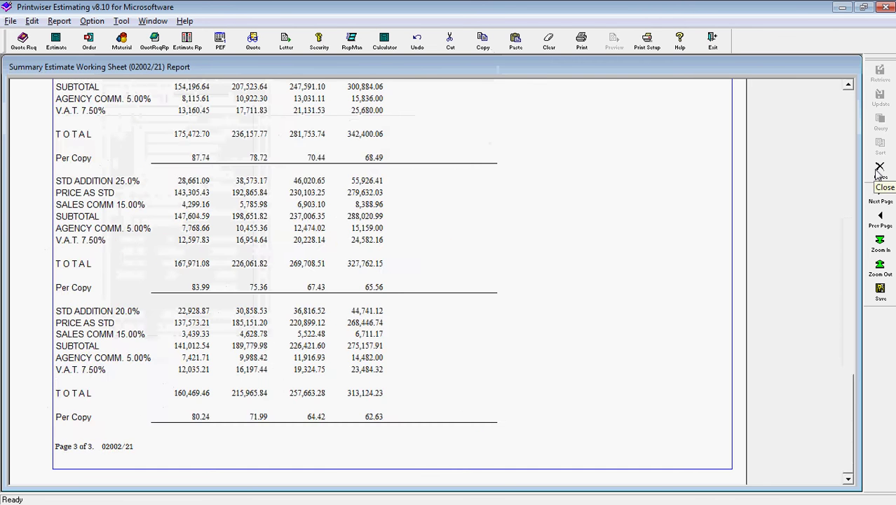
{"action": "left_click", "coordinate": [879, 169]}
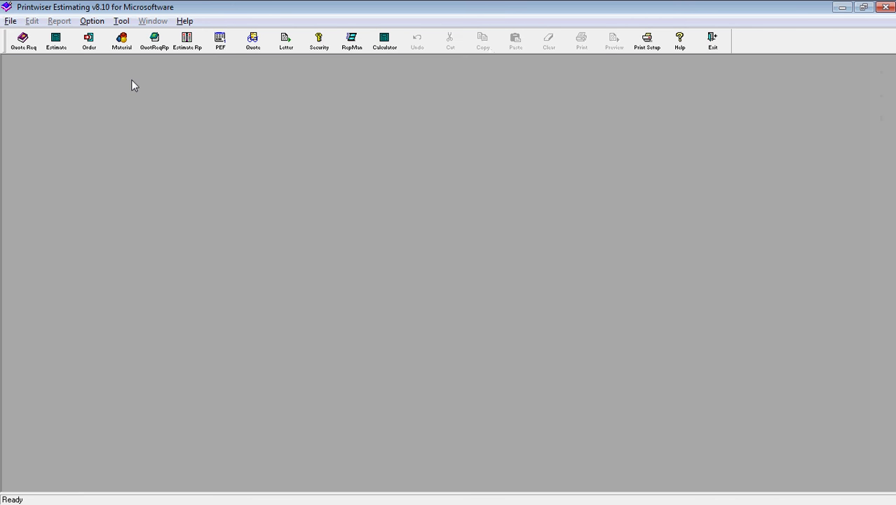
{"action": "left_click", "coordinate": [12, 21]}
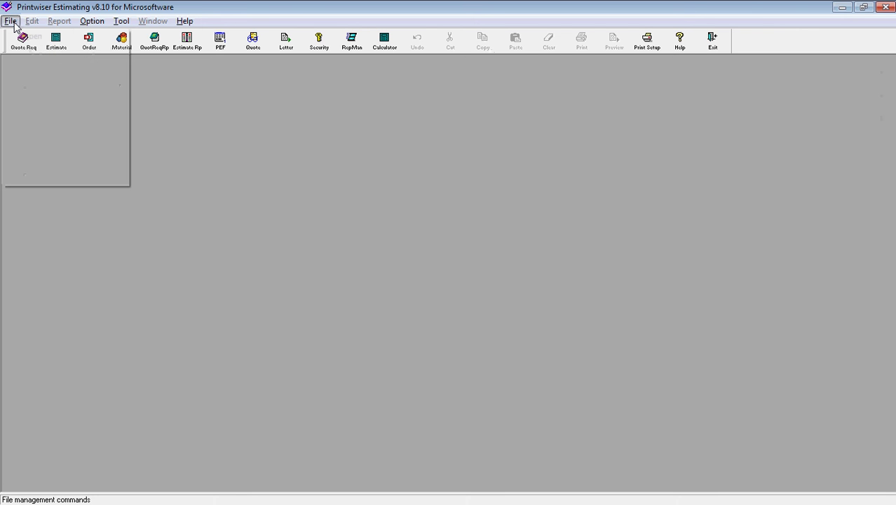
{"action": "mouse_move", "coordinate": [50, 35]}
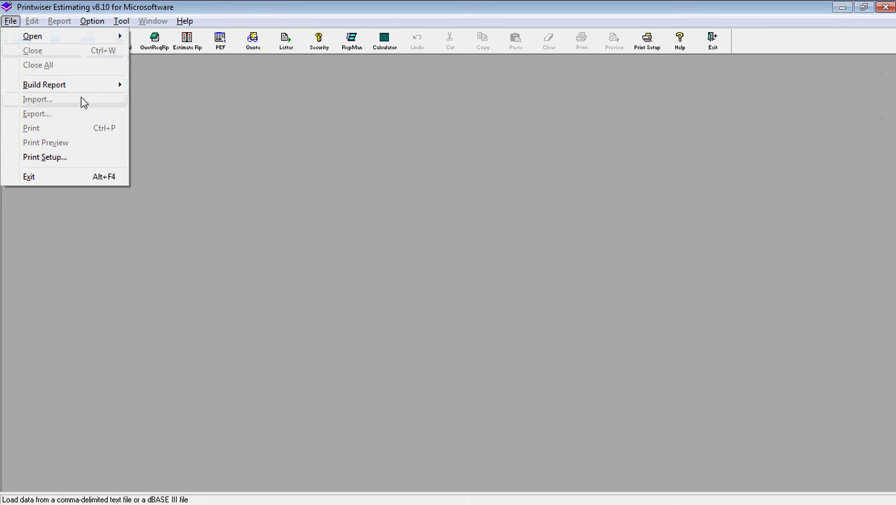
{"action": "mouse_move", "coordinate": [112, 87]}
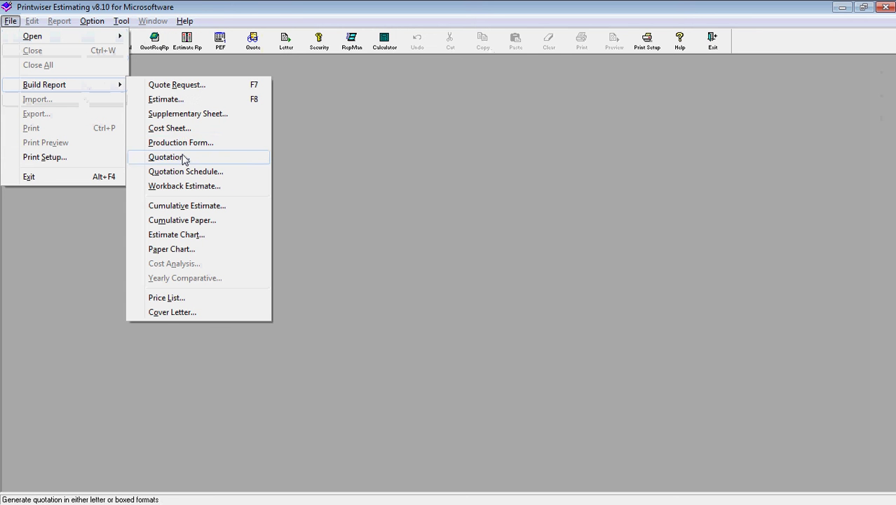
{"action": "left_click", "coordinate": [181, 113]}
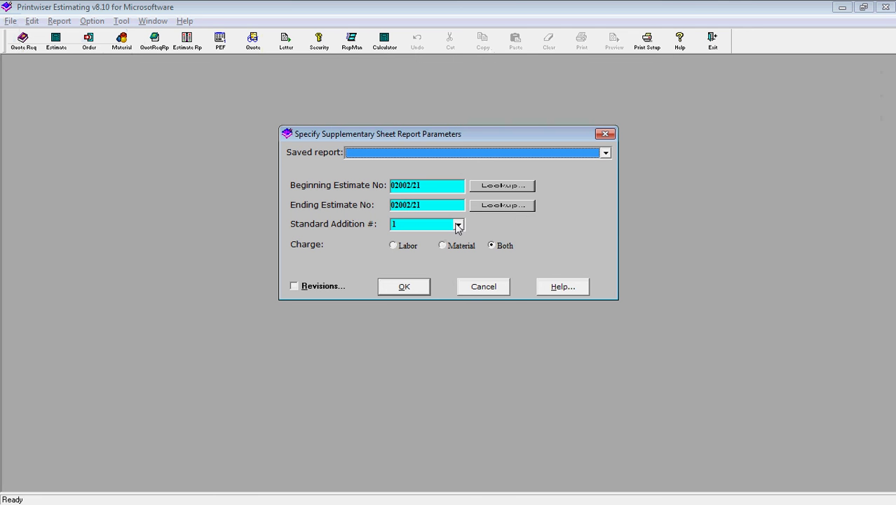
{"action": "left_click", "coordinate": [457, 226]}
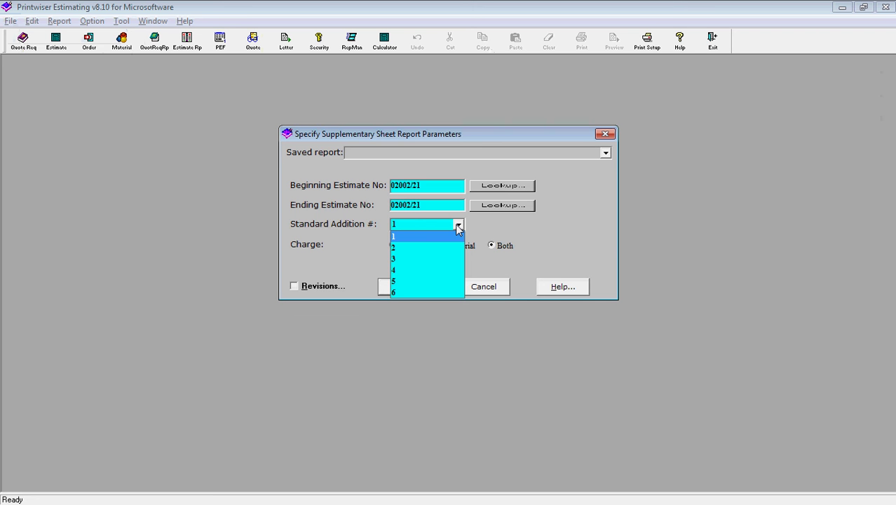
{"action": "left_click", "coordinate": [457, 226]}
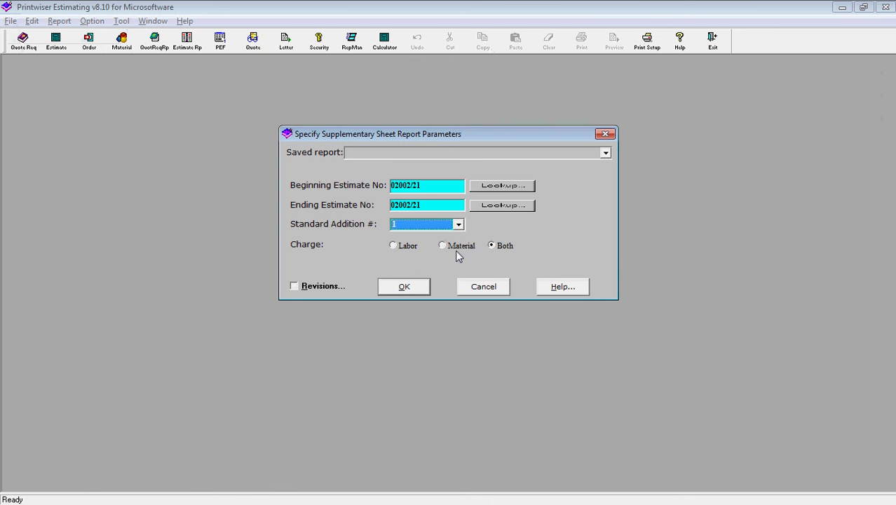
{"action": "left_click", "coordinate": [404, 288]}
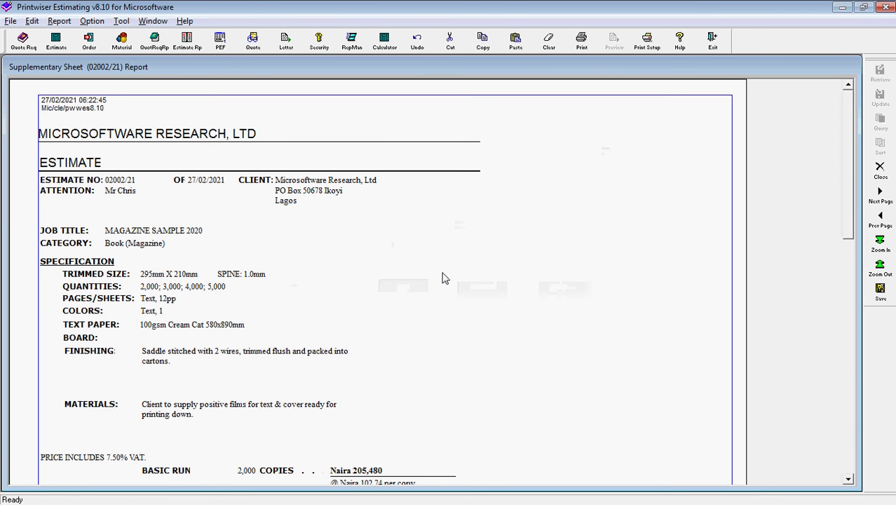
Review the Supplementary Sheet's Basic Run prices (2,000 copies at Naira 205,480), then close it.
{"action": "left_click", "coordinate": [849, 124]}
{"action": "left_click_drag", "start_coordinate": [850, 123], "coordinate": [849, 217]}
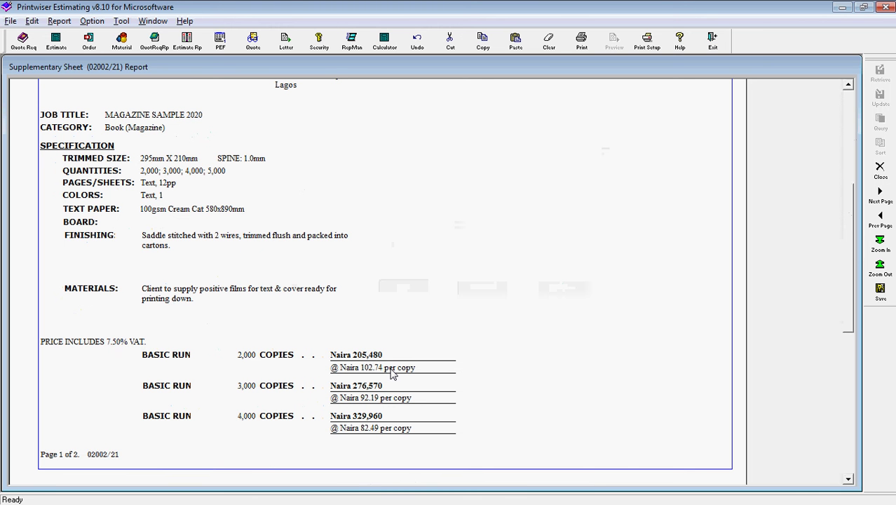
{"action": "left_click", "coordinate": [879, 170]}
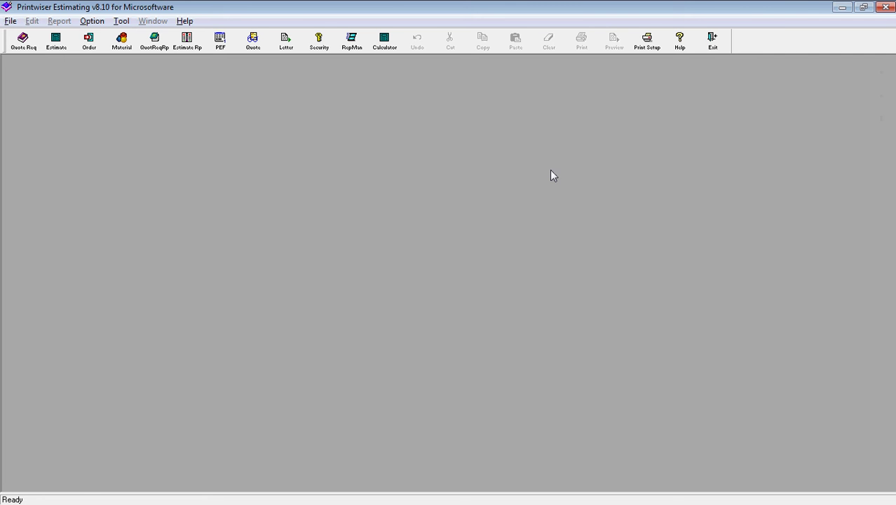
Create the quotation letter for 02002/21 at 50.0 standard addition, pricing 2,000–5,000 copies, then view its top.
{"action": "left_click", "coordinate": [255, 51]}
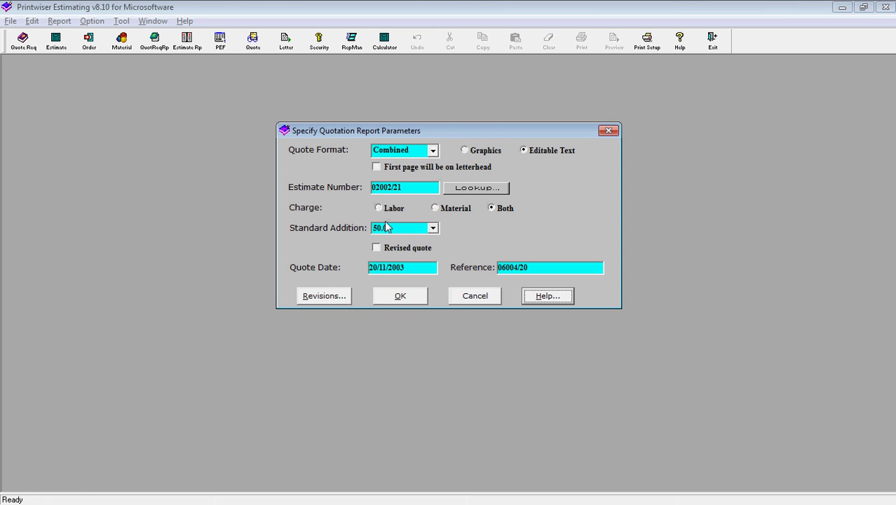
{"action": "left_click", "coordinate": [432, 230]}
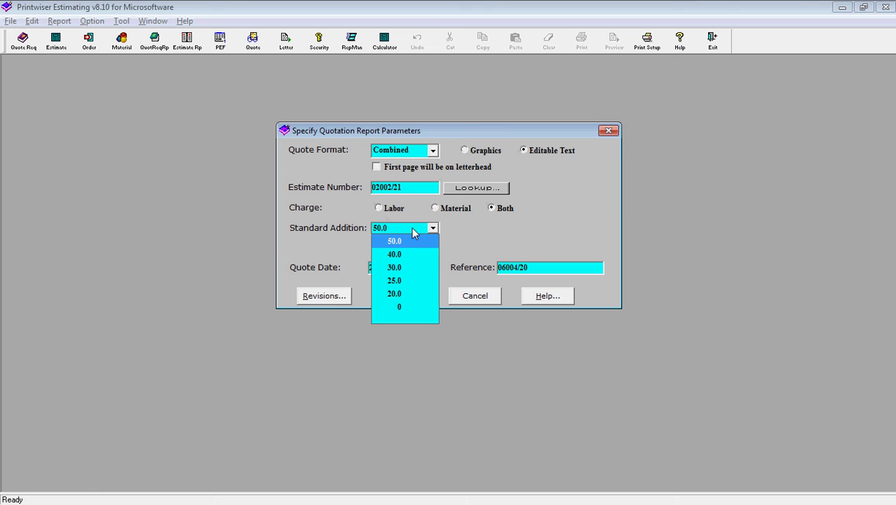
{"action": "left_click", "coordinate": [418, 230]}
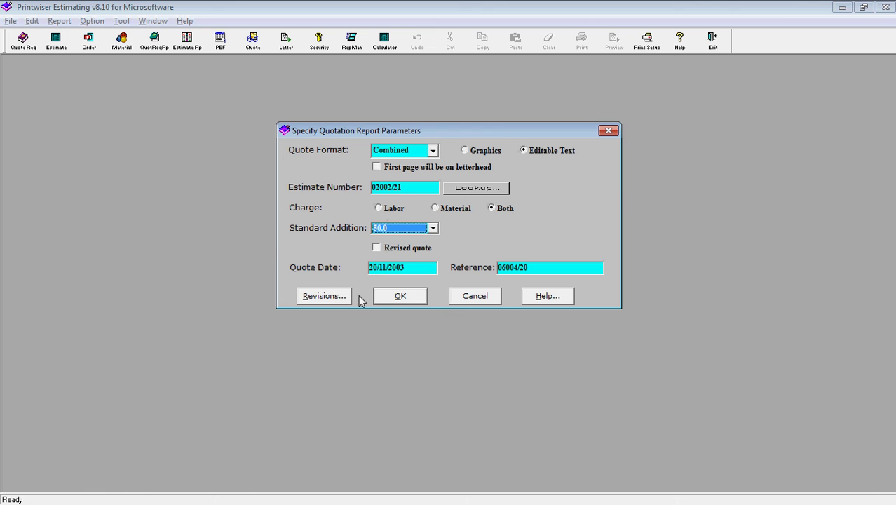
{"action": "left_click", "coordinate": [398, 298]}
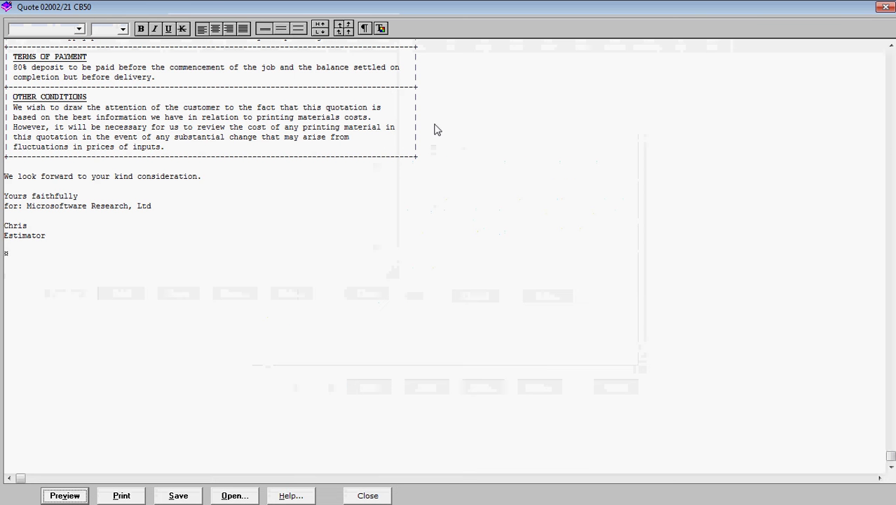
{"action": "left_click", "coordinate": [446, 123]}
{"action": "key", "text": "Page_Up"}
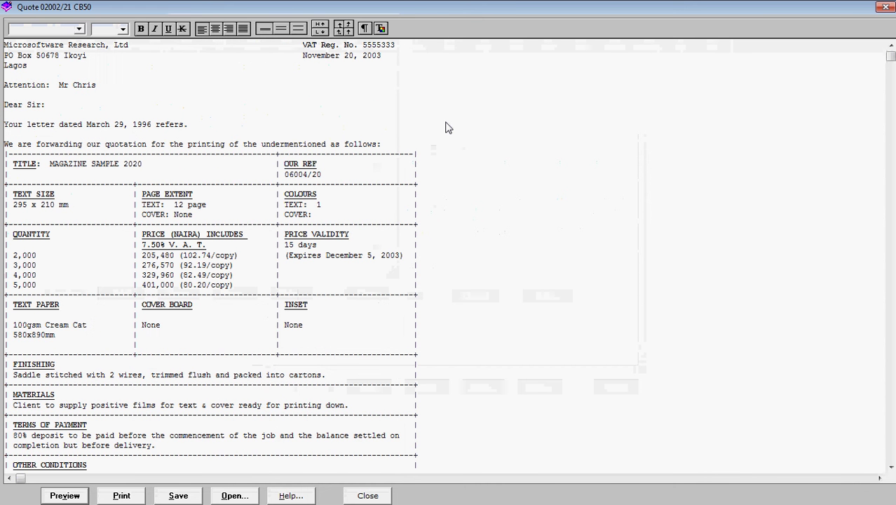
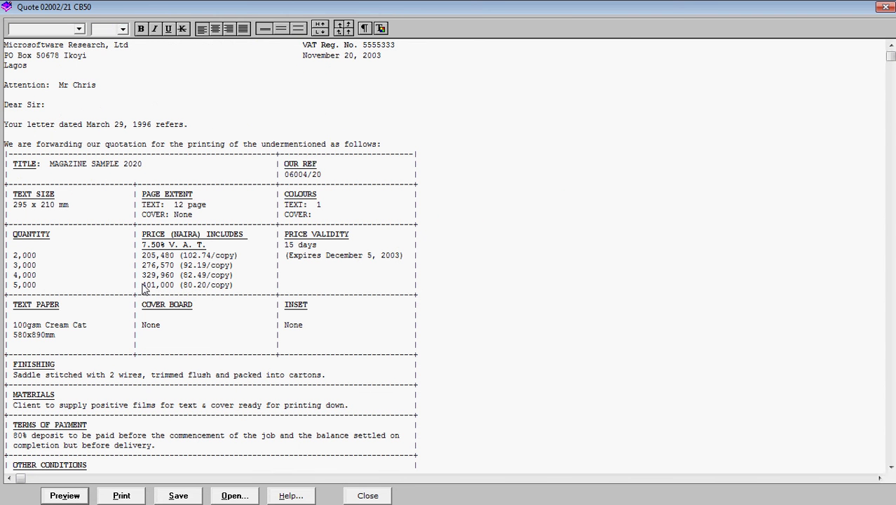
Copy the 401,000 price for 5,000 copies from the quotation letter, then close it.
{"action": "left_click_drag", "start_coordinate": [142, 287], "coordinate": [172, 291]}
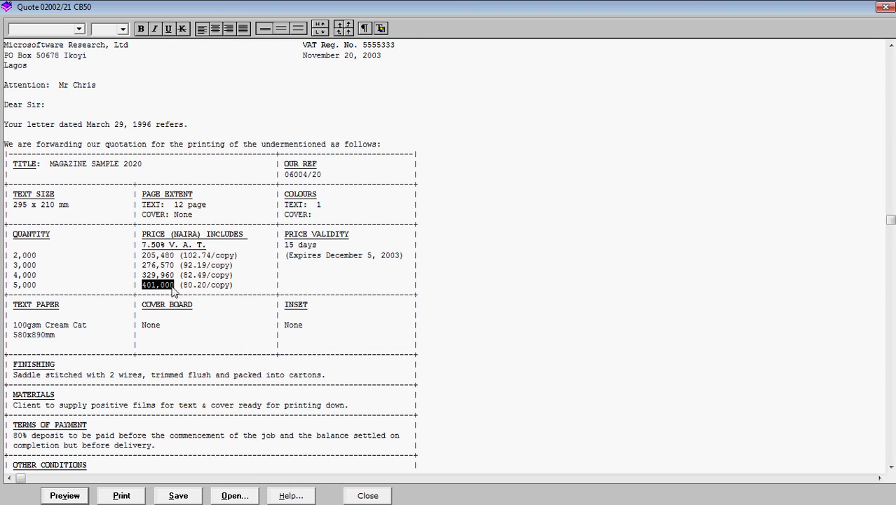
{"action": "right_click", "coordinate": [162, 284]}
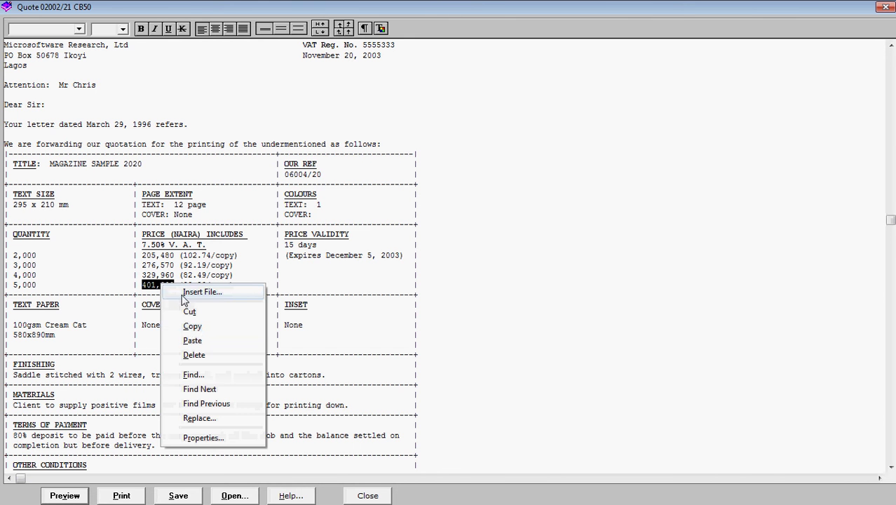
{"action": "left_click", "coordinate": [194, 326]}
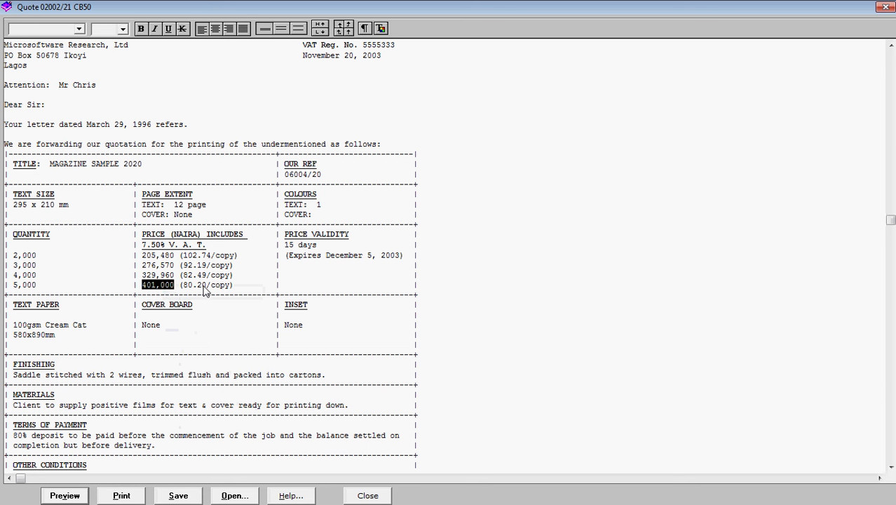
{"action": "left_click", "coordinate": [232, 286]}
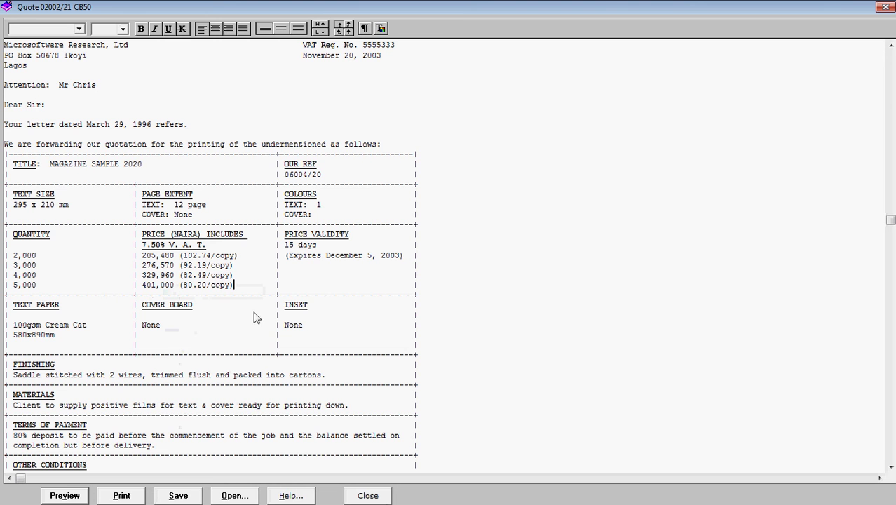
{"action": "left_click", "coordinate": [378, 499]}
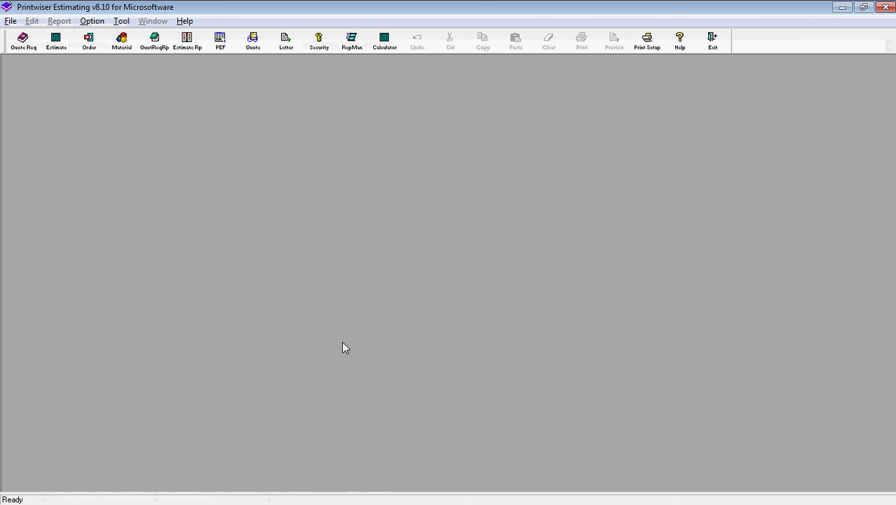
Bring up the Job Order List and add a new job order row.
{"action": "left_click", "coordinate": [89, 42]}
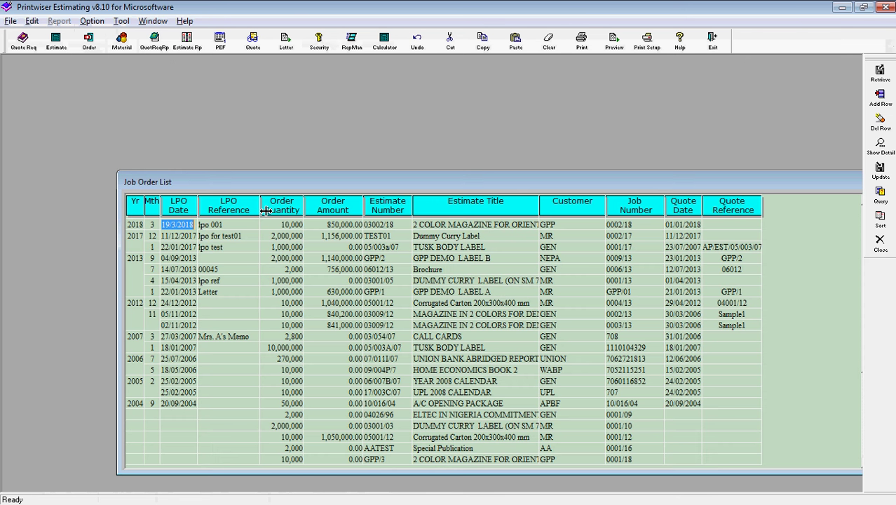
{"action": "left_click_drag", "start_coordinate": [294, 178], "coordinate": [261, 105]}
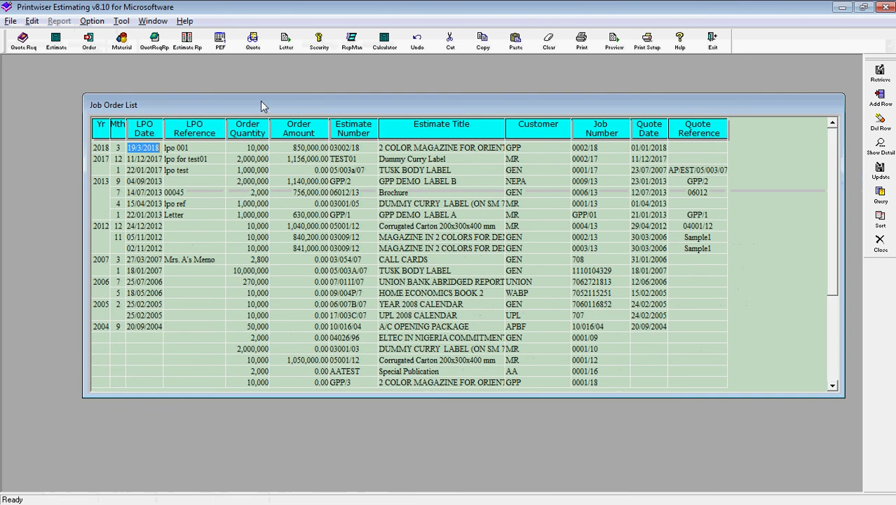
{"action": "key", "text": "ctrl+n"}
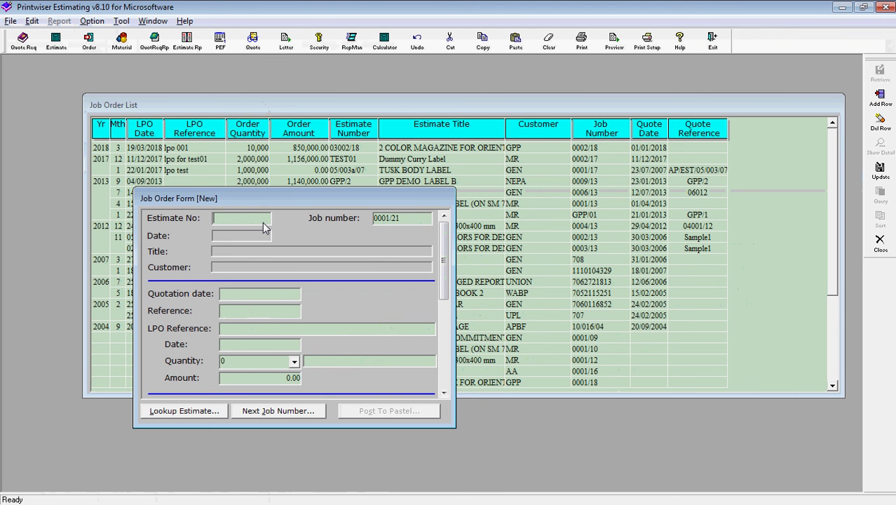
{"action": "left_click", "coordinate": [183, 411]}
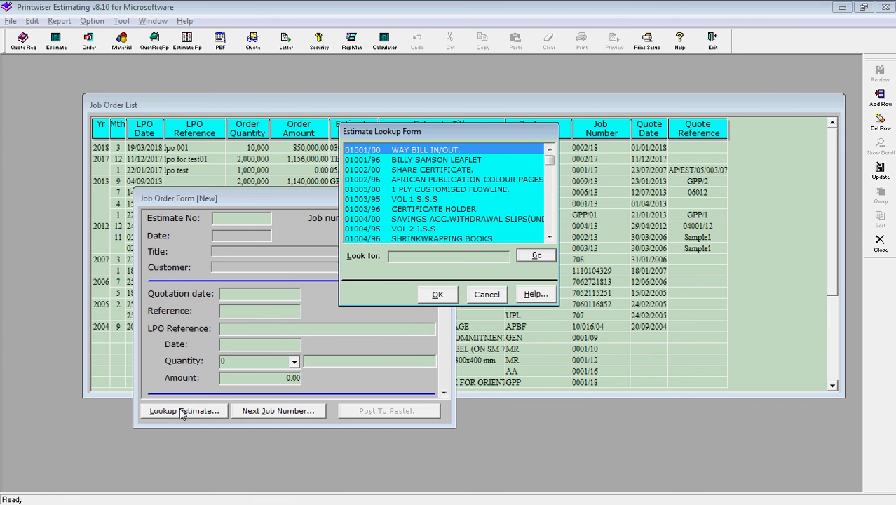
{"action": "type", "text": "magazine"}
{"action": "left_click", "coordinate": [535, 257]}
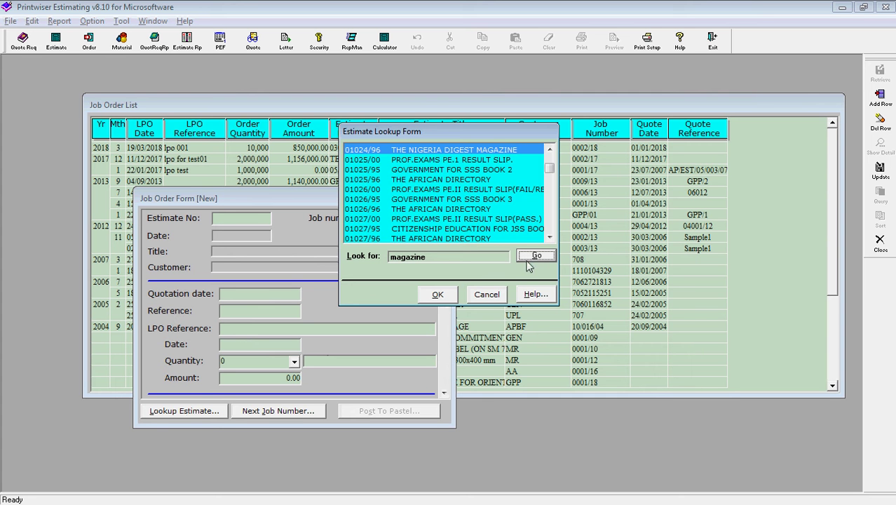
{"action": "left_click", "coordinate": [533, 257]}
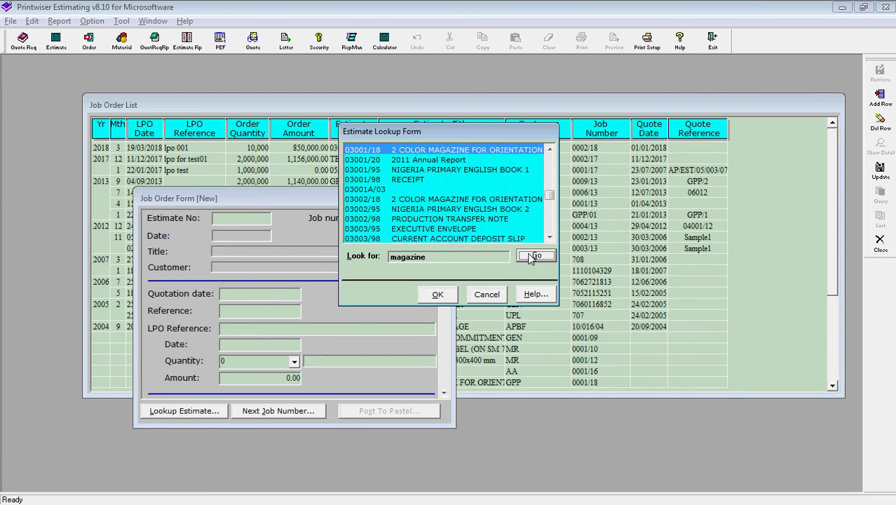
{"action": "left_click", "coordinate": [533, 257]}
{"action": "left_click", "coordinate": [533, 257]}
{"action": "left_click", "coordinate": [533, 257]}
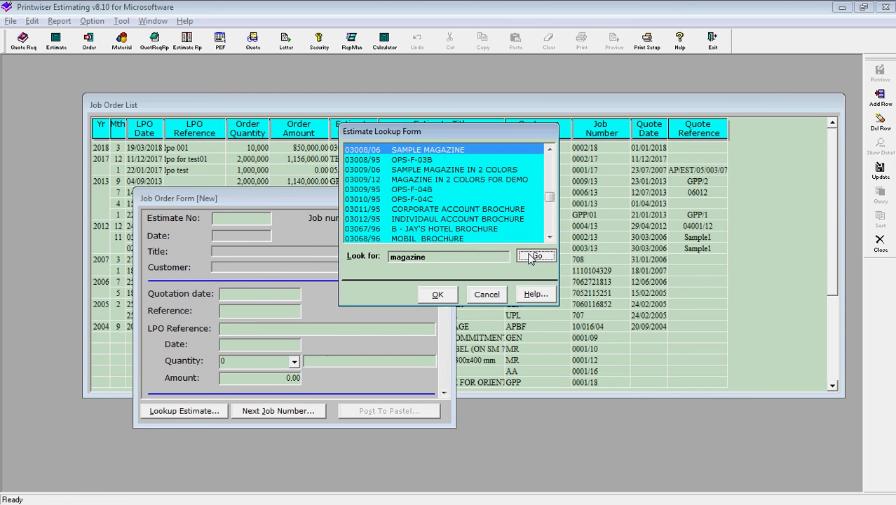
{"action": "left_click", "coordinate": [532, 257]}
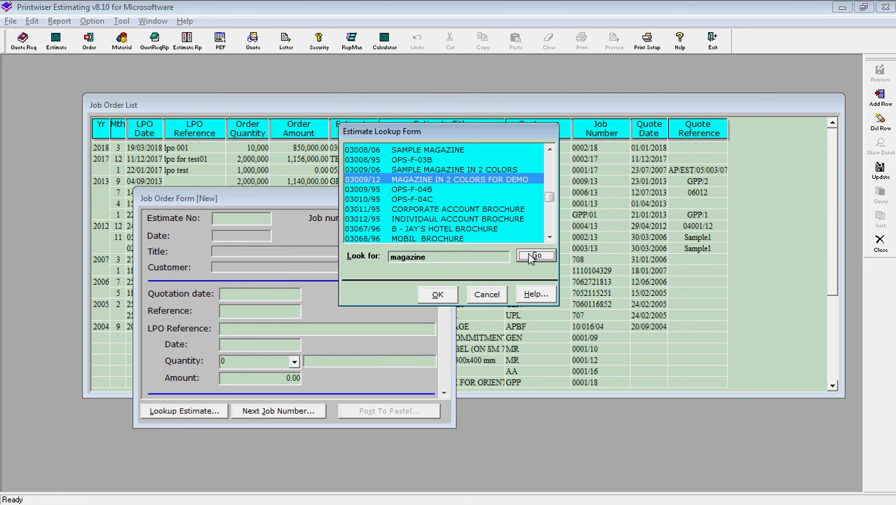
{"action": "left_click", "coordinate": [533, 257]}
{"action": "left_click", "coordinate": [533, 256]}
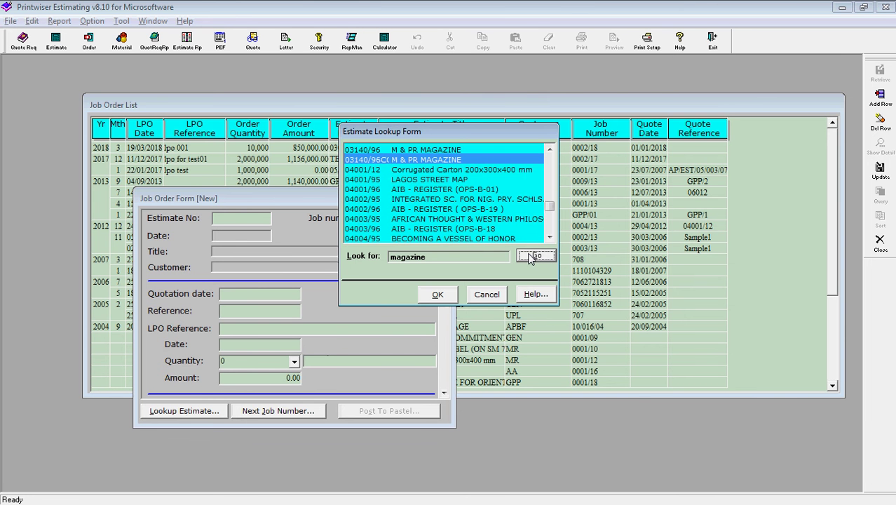
{"action": "left_click", "coordinate": [533, 257]}
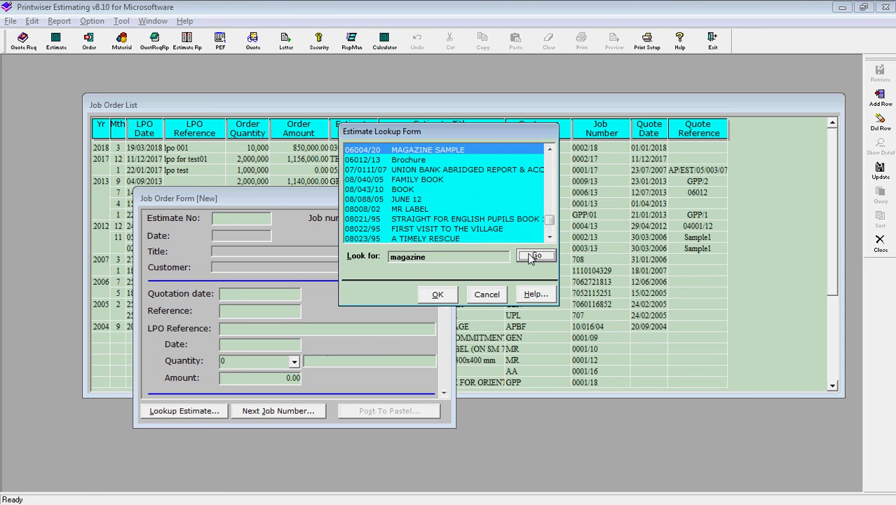
{"action": "left_click", "coordinate": [533, 256]}
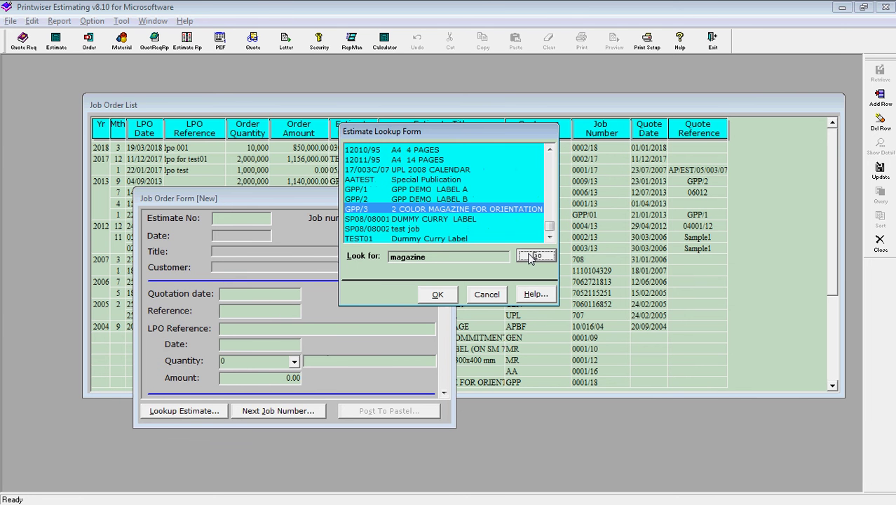
{"action": "left_click", "coordinate": [532, 256]}
{"action": "left_click", "coordinate": [487, 295]}
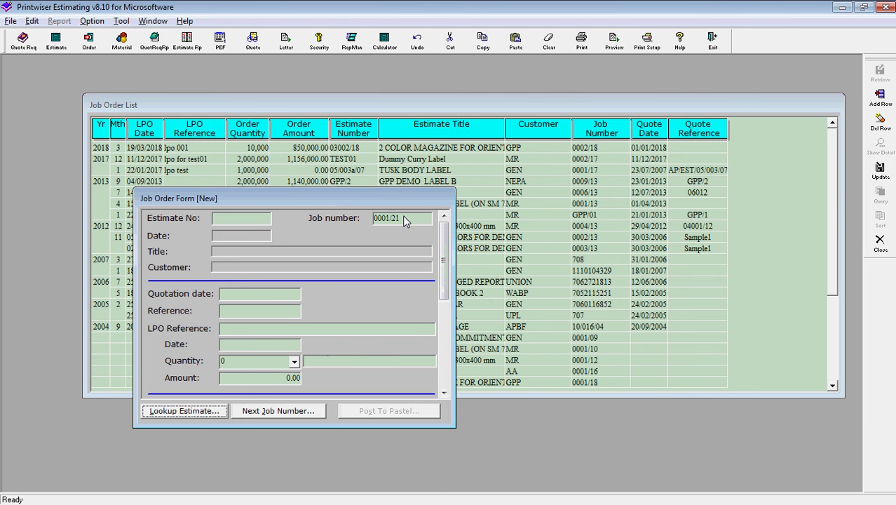
Copy estimate number 02002/21 from the estimate list into the job order's Estimate No field.
{"action": "left_click", "coordinate": [56, 44]}
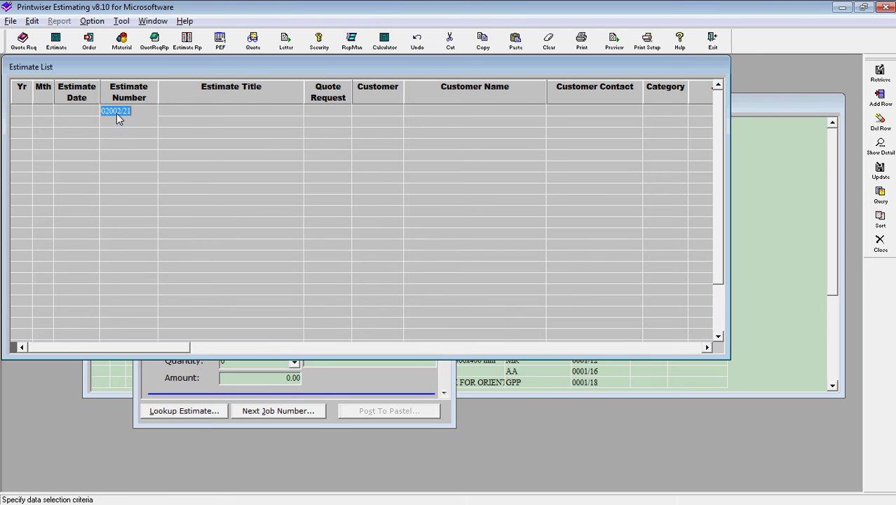
{"action": "right_click", "coordinate": [117, 113]}
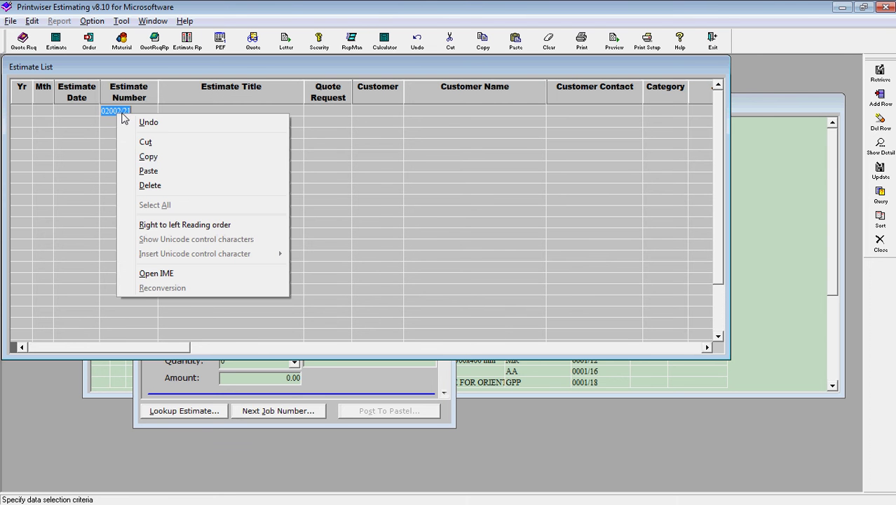
{"action": "left_click", "coordinate": [148, 156]}
{"action": "key", "text": "Escape"}
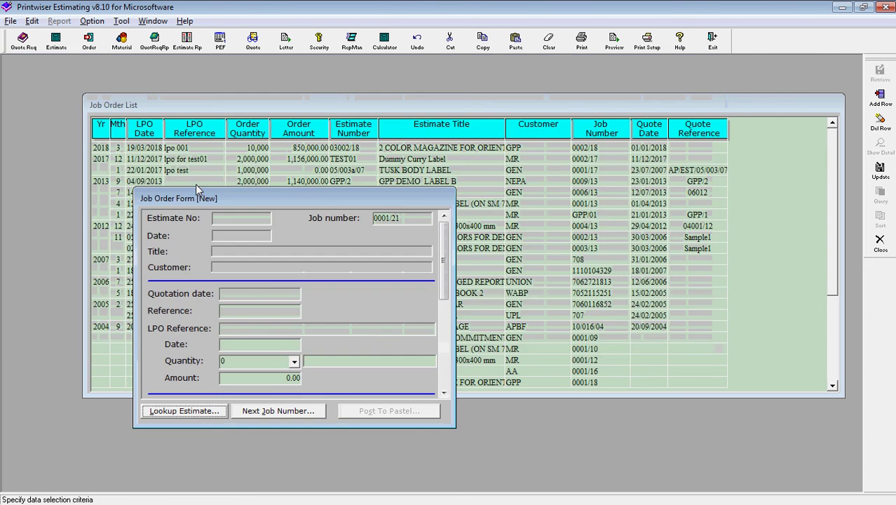
{"action": "left_click", "coordinate": [224, 221]}
{"action": "key", "text": "ctrl+v"}
{"action": "key", "text": "Tab"}
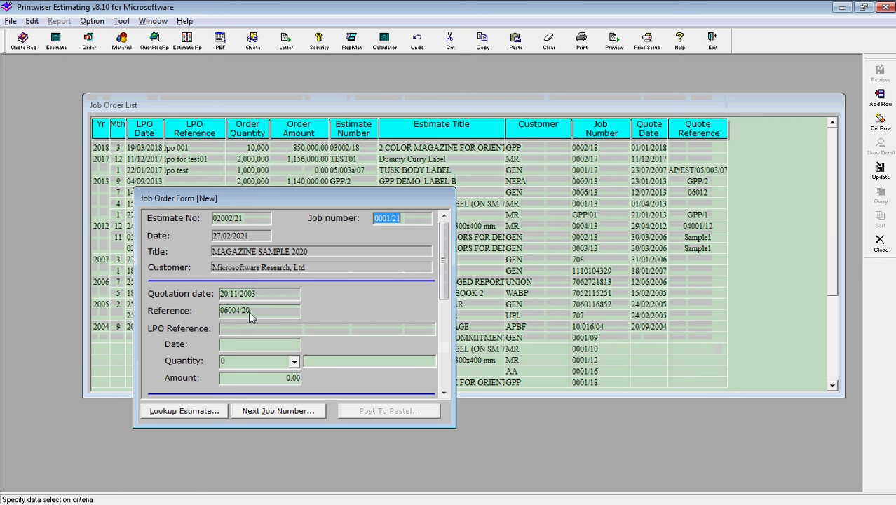
Enter the LPO reference number, LPO date 27/02/2021 and order quantity 5000.
{"action": "left_click", "coordinate": [232, 329]}
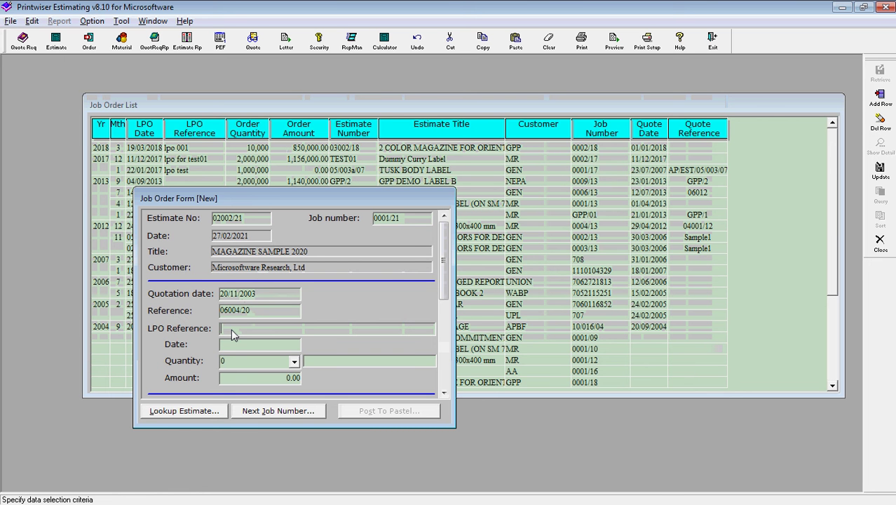
{"action": "type", "text": "LPO"}
{"action": "type", "text": "2002222"}
{"action": "key", "text": "Tab"}
{"action": "key", "text": "Tab"}
{"action": "type", "text": "5000"}
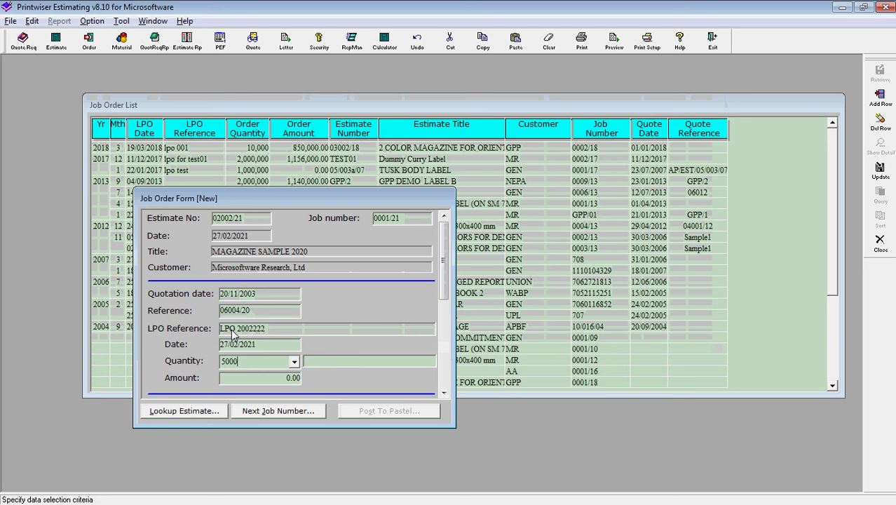
{"action": "key", "text": "Tab"}
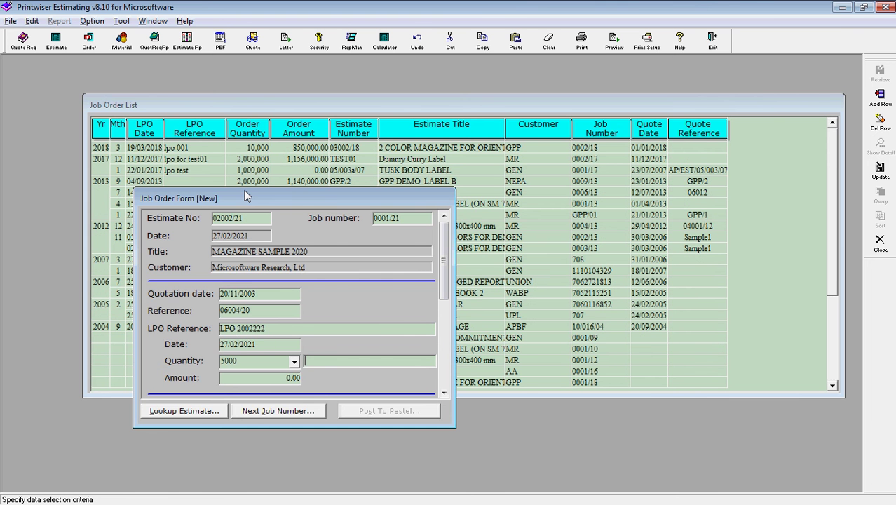
{"action": "left_click_drag", "start_coordinate": [245, 193], "coordinate": [561, 192]}
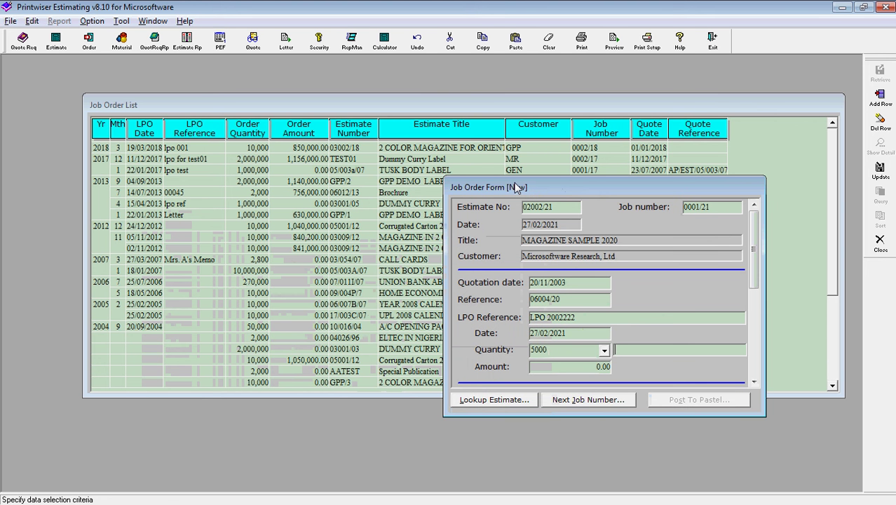
Regenerate the 02002/21 quotation, copy its 401,000 price for 5,000 copies, and close it.
{"action": "left_click", "coordinate": [253, 44]}
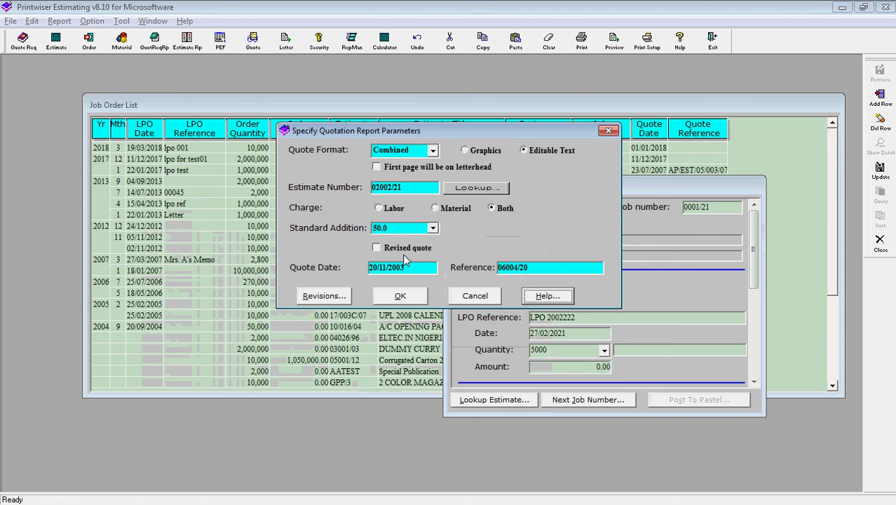
{"action": "left_click", "coordinate": [398, 298]}
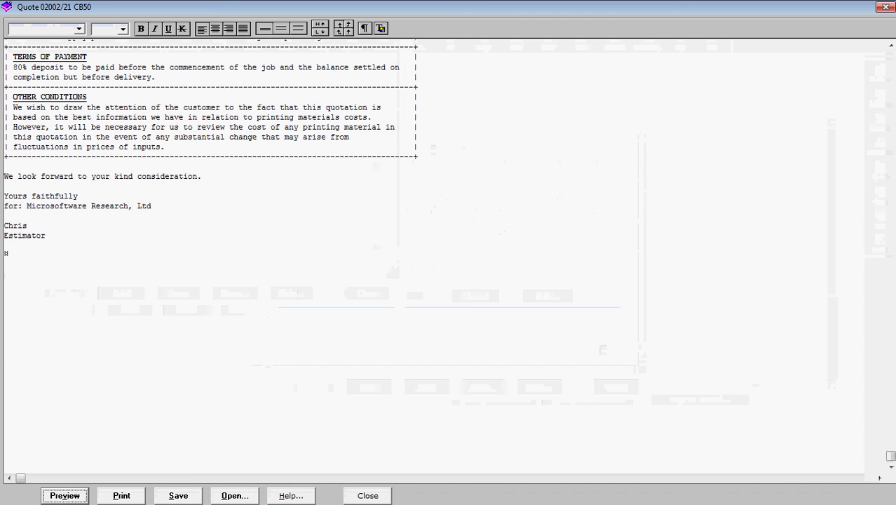
{"action": "left_click", "coordinate": [891, 46]}
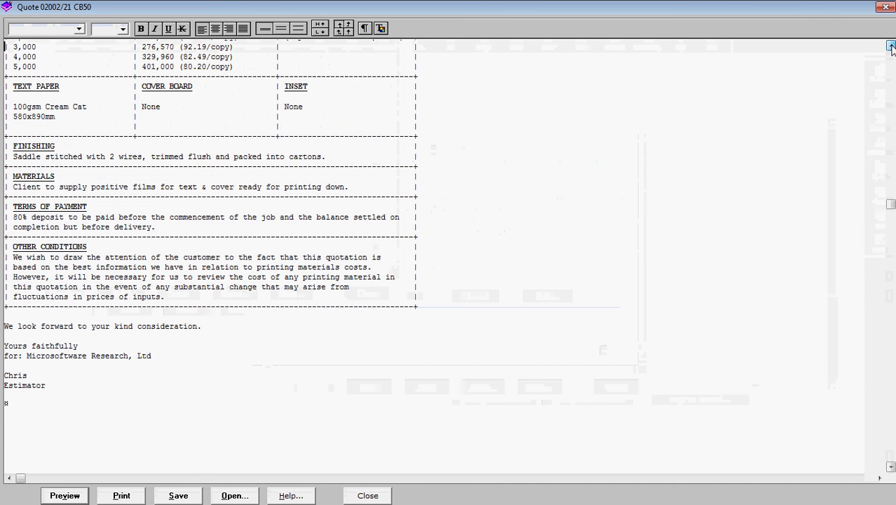
{"action": "left_click", "coordinate": [891, 46]}
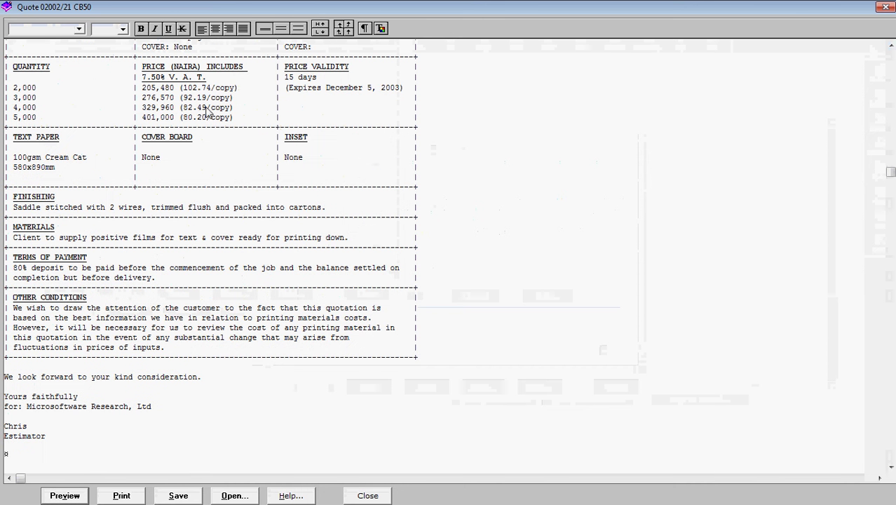
{"action": "mouse_move", "coordinate": [160, 118]}
{"action": "left_mouse_down"}
{"action": "mouse_move", "coordinate": [146, 117]}
{"action": "mouse_move", "coordinate": [168, 120]}
{"action": "left_mouse_up"}
{"action": "right_click", "coordinate": [166, 122]}
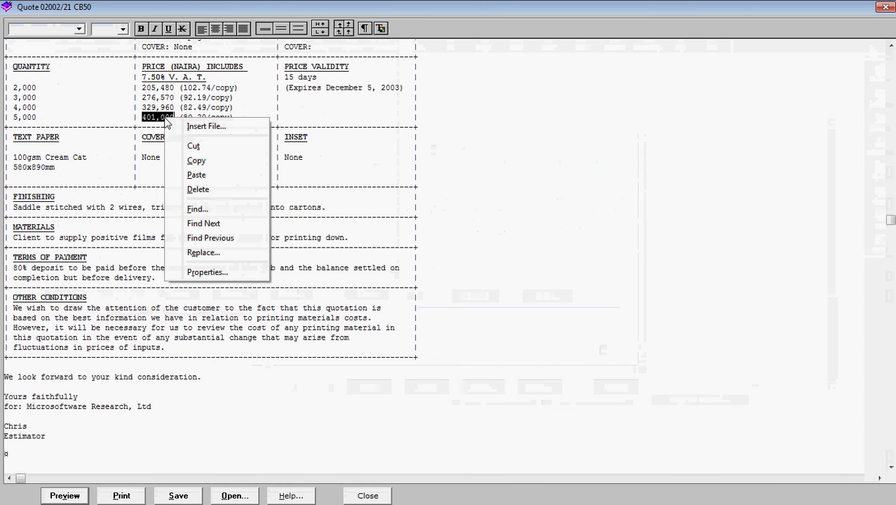
{"action": "left_click", "coordinate": [200, 162]}
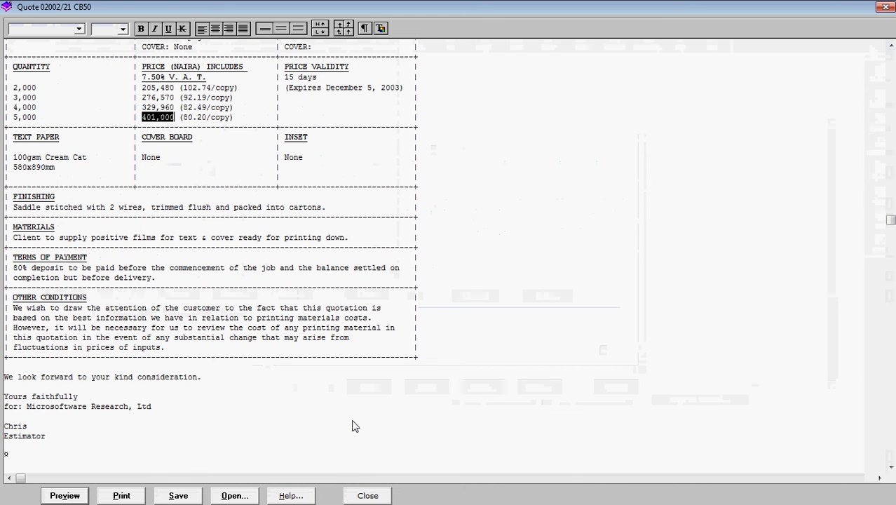
{"action": "left_click", "coordinate": [367, 495]}
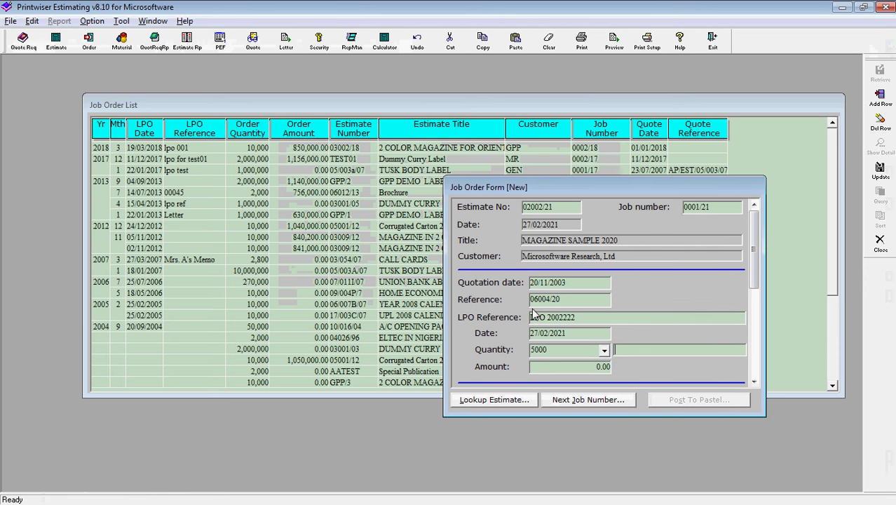
Paste 401,000 into job order 0001/21's Amount, update it, and close the form and list.
{"action": "left_click", "coordinate": [570, 366]}
{"action": "key", "text": "ctrl+v"}
{"action": "left_click_drag", "start_coordinate": [609, 192], "coordinate": [526, 171]}
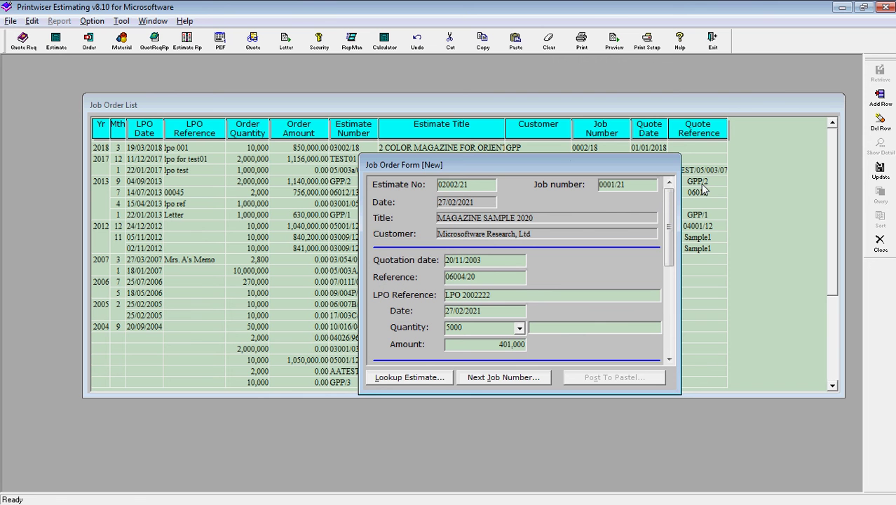
{"action": "left_click", "coordinate": [880, 170]}
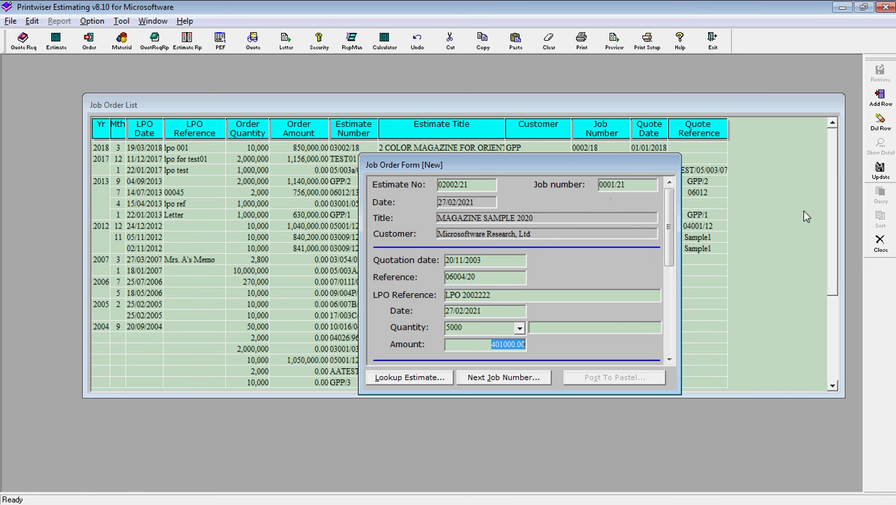
{"action": "left_click", "coordinate": [880, 241]}
{"action": "left_click", "coordinate": [881, 243]}
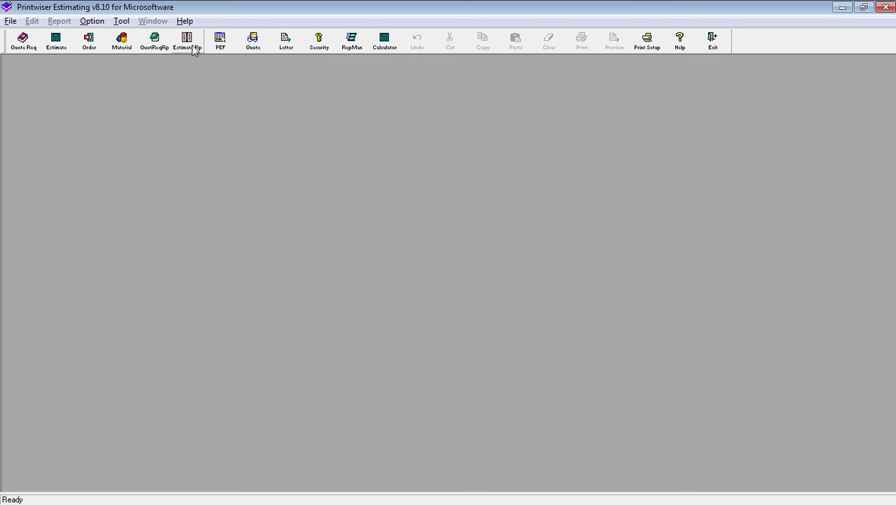
Build the Cost Sheet report for estimate 02002/21 at 2,000 copies with 50.0 standard addition.
{"action": "left_click", "coordinate": [12, 21]}
{"action": "mouse_move", "coordinate": [32, 36]}
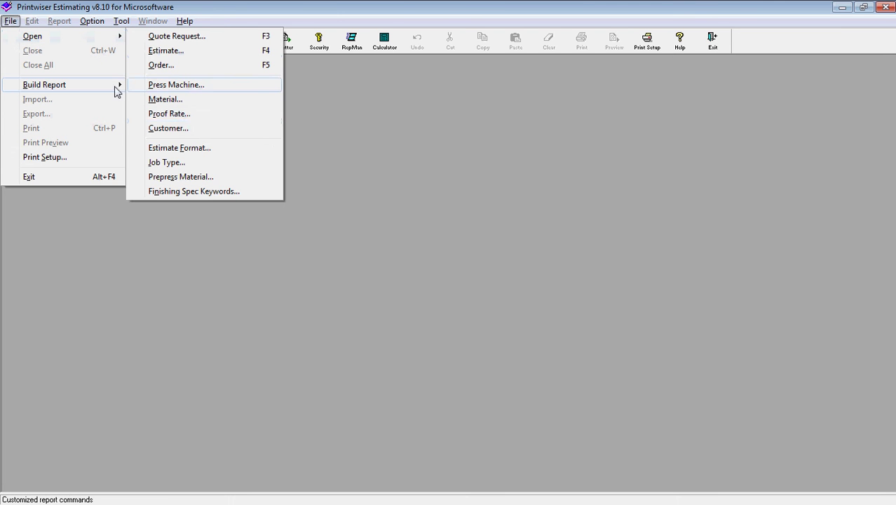
{"action": "mouse_move", "coordinate": [106, 85]}
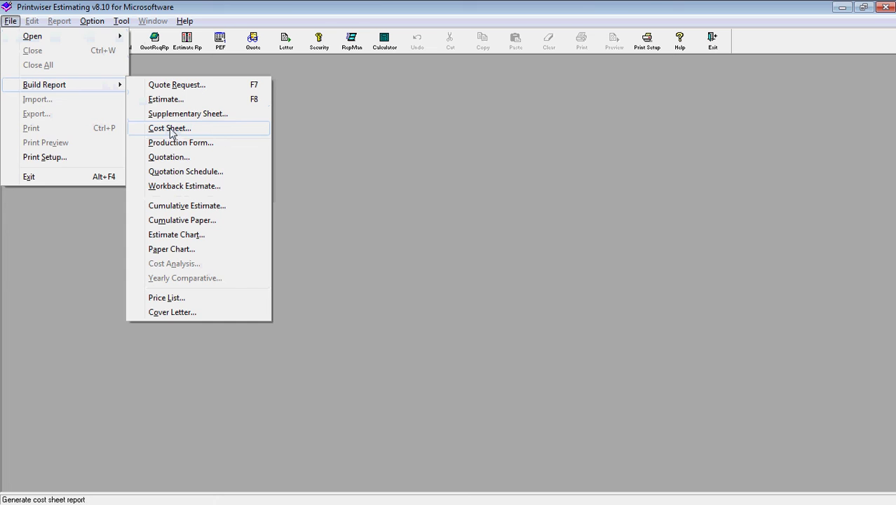
{"action": "left_click", "coordinate": [172, 131]}
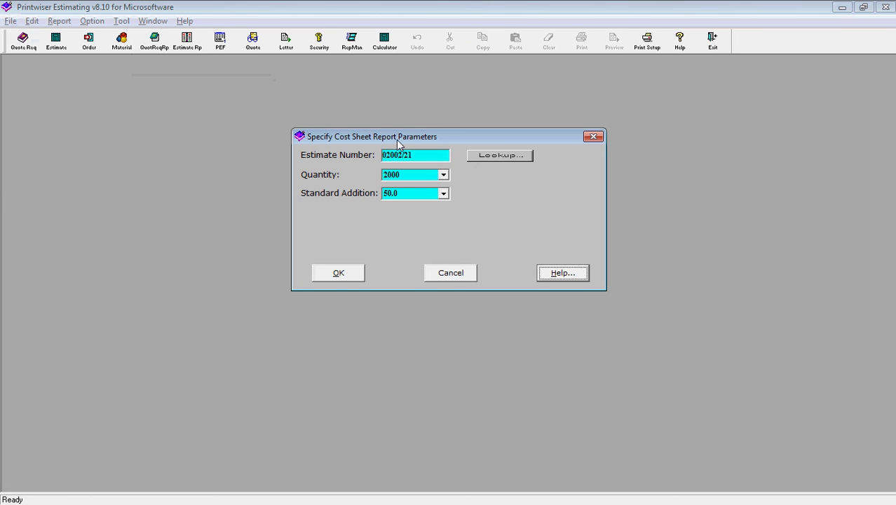
{"action": "left_click", "coordinate": [340, 275]}
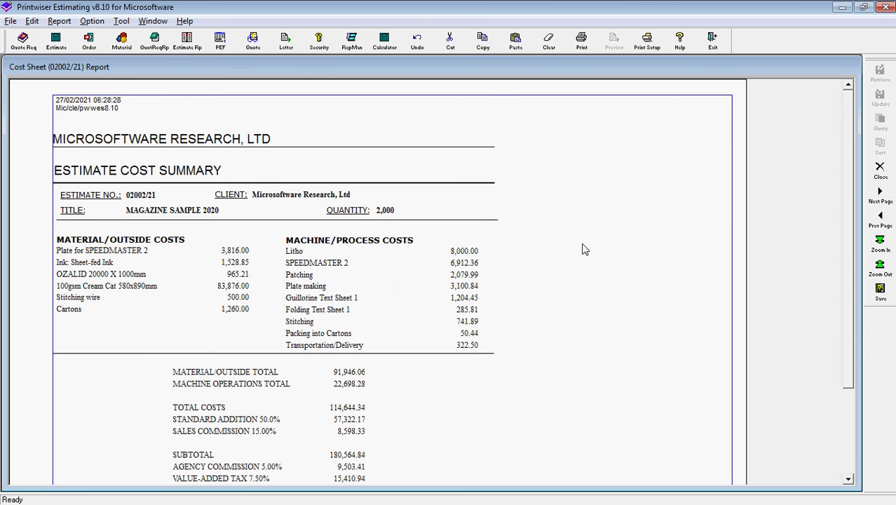
Scroll to the cost sheet's final total, close the report, and exit Estimating.
{"action": "left_click_drag", "start_coordinate": [847, 206], "coordinate": [814, 176]}
{"action": "left_click", "coordinate": [11, 21]}
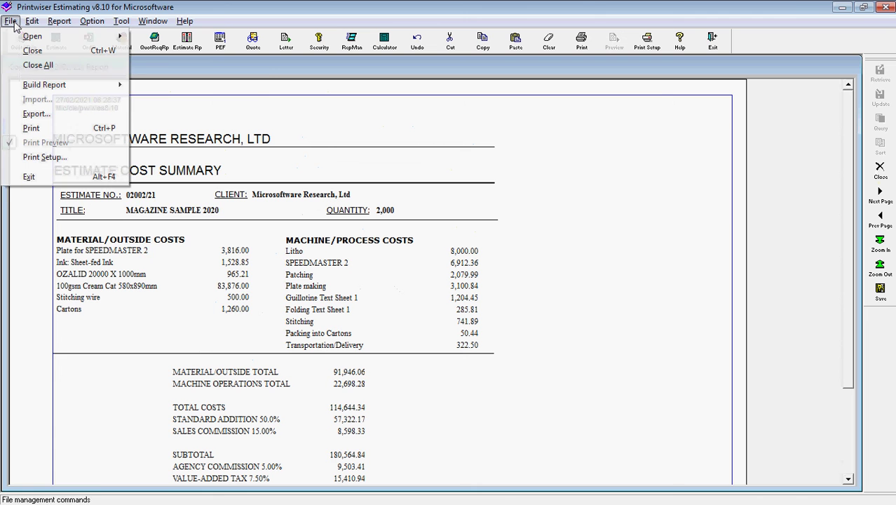
{"action": "mouse_move", "coordinate": [39, 85]}
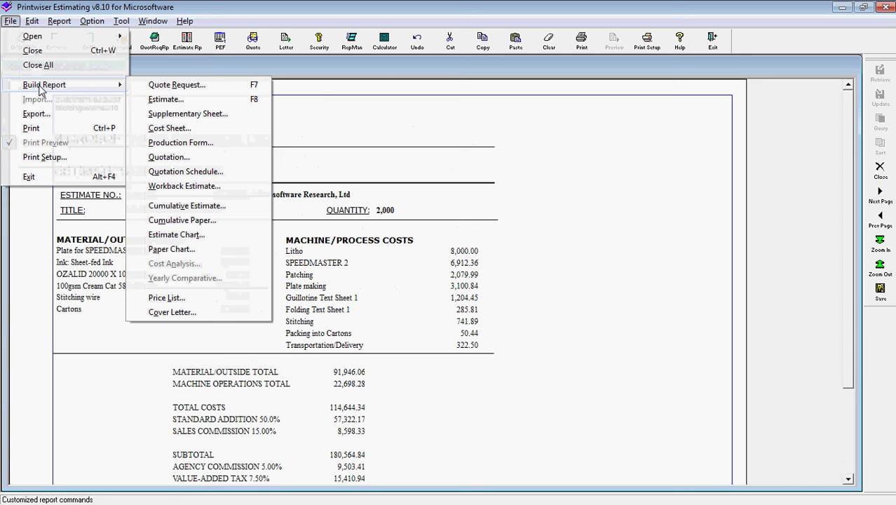
{"action": "mouse_move", "coordinate": [31, 39]}
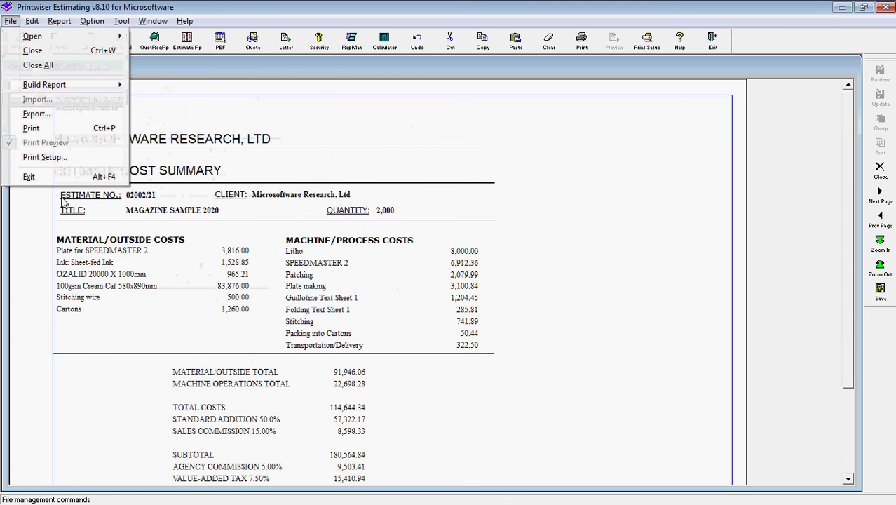
{"action": "left_click", "coordinate": [168, 331]}
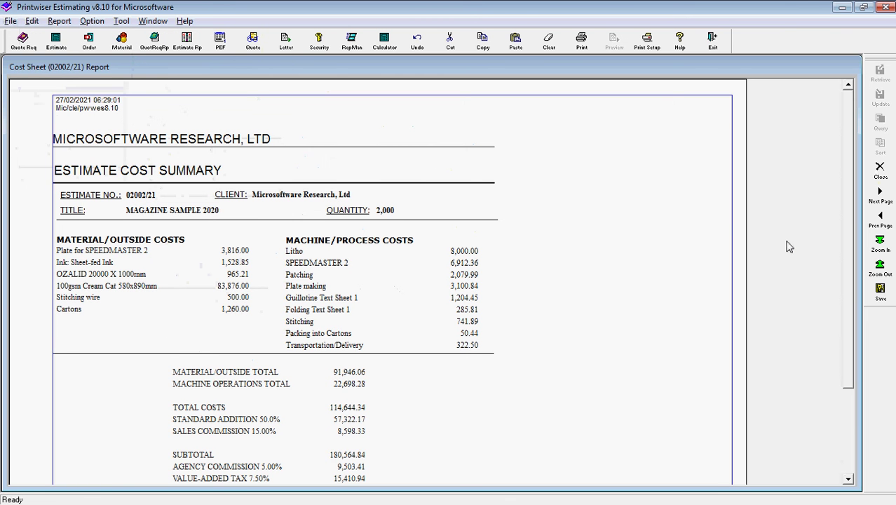
{"action": "left_click", "coordinate": [877, 171]}
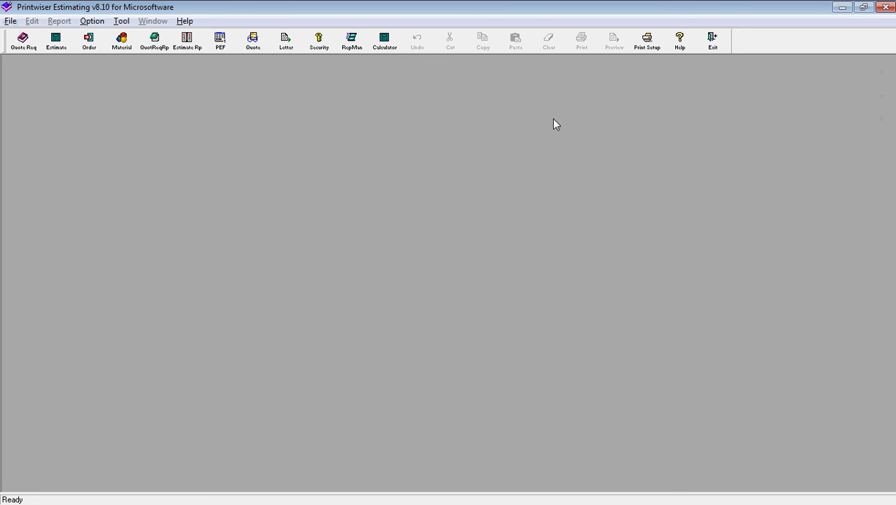
{"action": "left_click", "coordinate": [715, 44]}
Confirm leaving Estimating, then open job 0001/21 MAGAZINE SAMPLE 2020 from Planning's job list.
{"action": "left_click", "coordinate": [453, 308]}
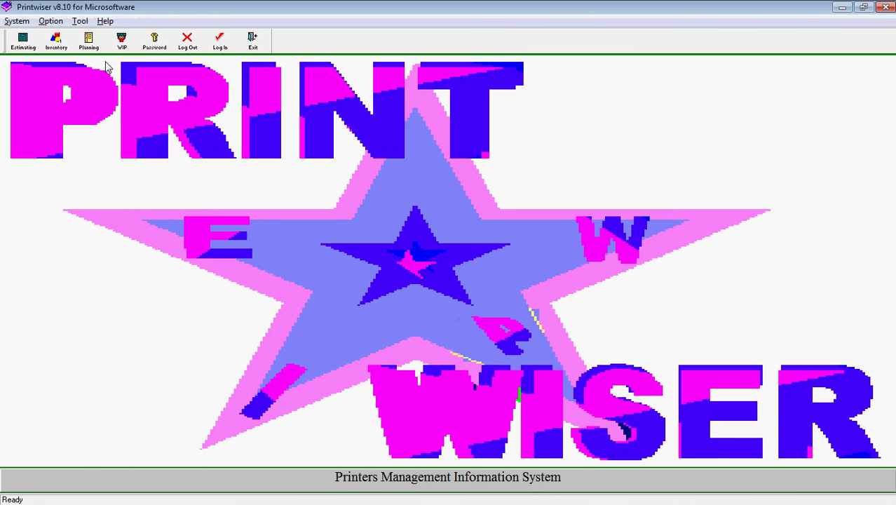
{"action": "left_click", "coordinate": [88, 42]}
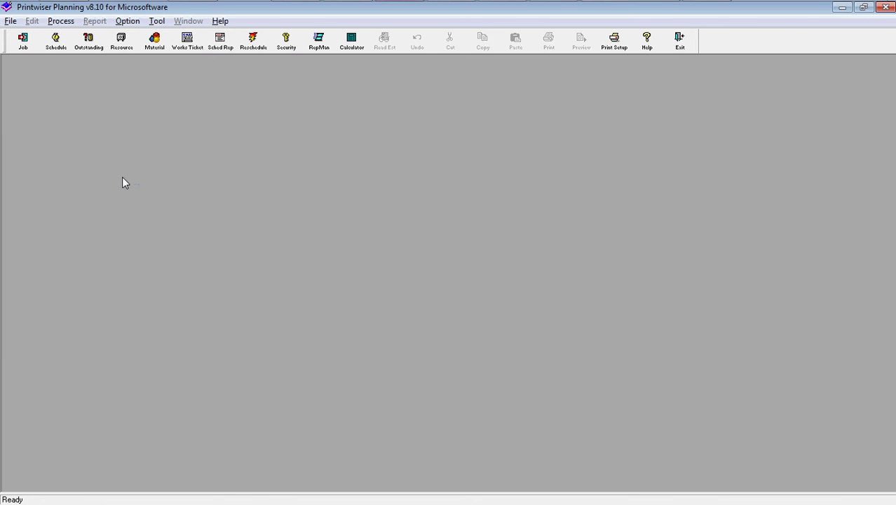
{"action": "left_click", "coordinate": [27, 45]}
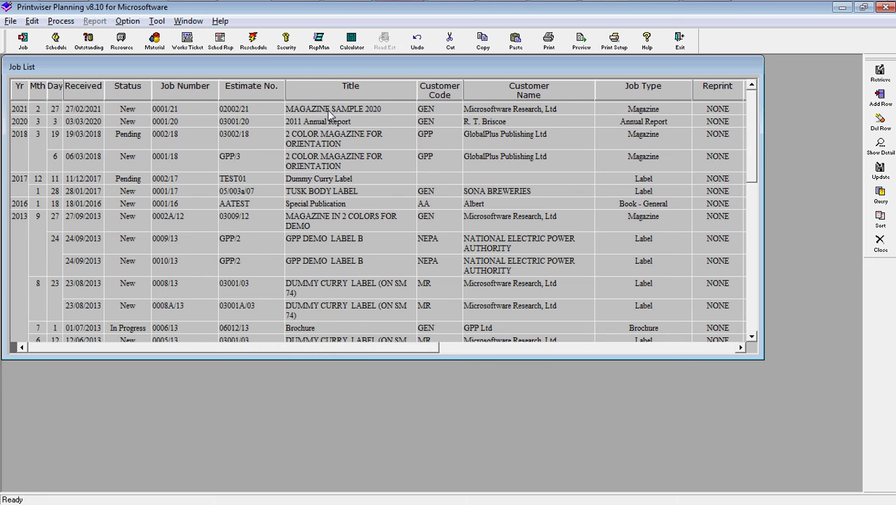
{"action": "double_click", "coordinate": [329, 113]}
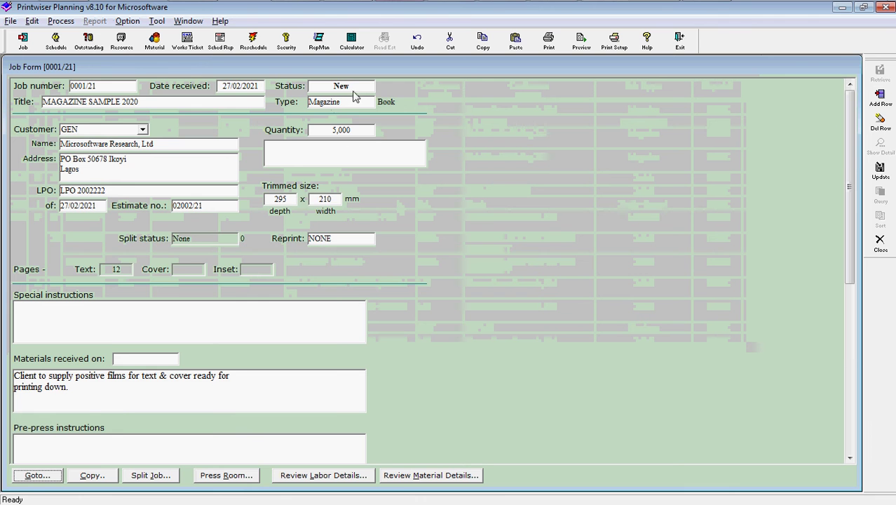
Review job 0001/21's Job Form instructions, then bring up its Press Room section list.
{"action": "scroll", "coordinate": [469, 316], "scroll_direction": "down", "scroll_amount": 3}
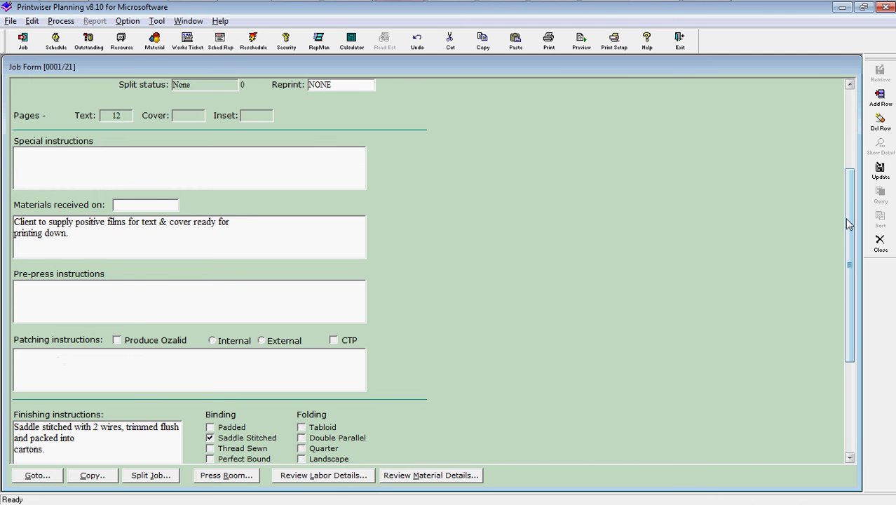
{"action": "left_click_drag", "start_coordinate": [847, 223], "coordinate": [847, 297]}
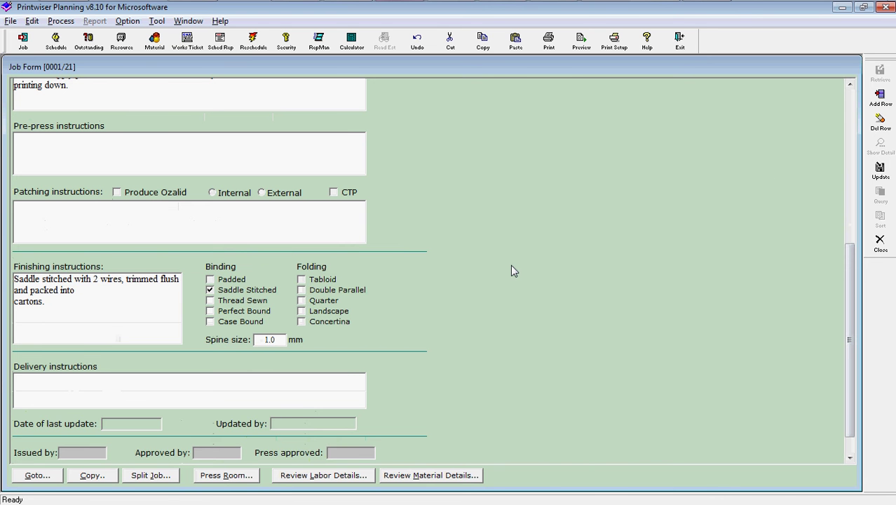
{"action": "scroll", "coordinate": [820, 226], "scroll_direction": "down", "scroll_amount": 2}
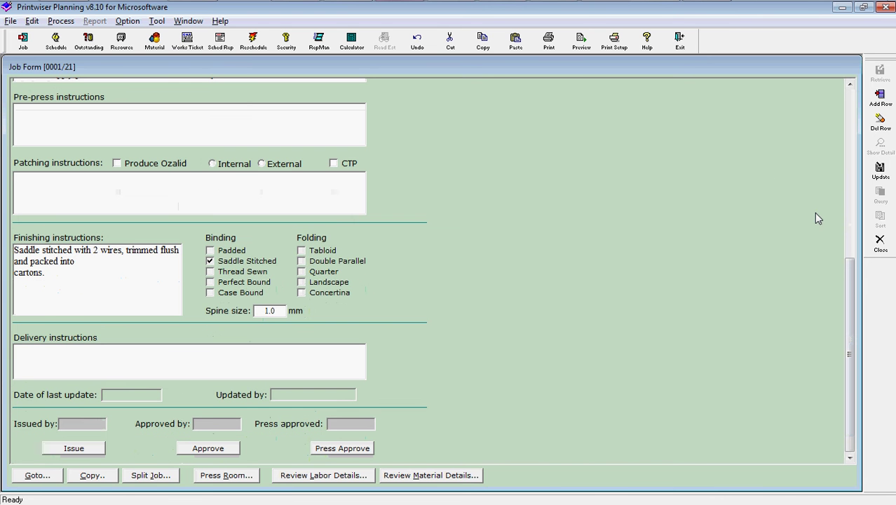
{"action": "scroll", "coordinate": [835, 239], "scroll_direction": "up", "scroll_amount": 3}
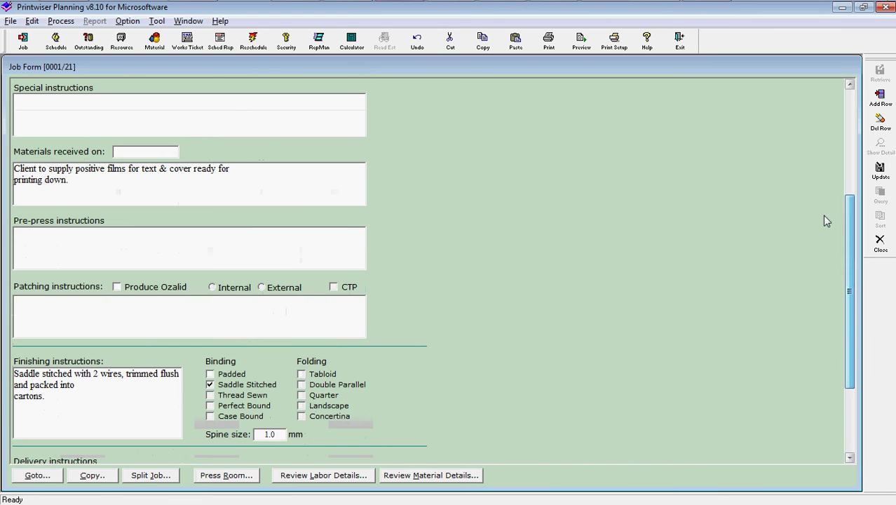
{"action": "left_click_drag", "start_coordinate": [848, 209], "coordinate": [841, 109]}
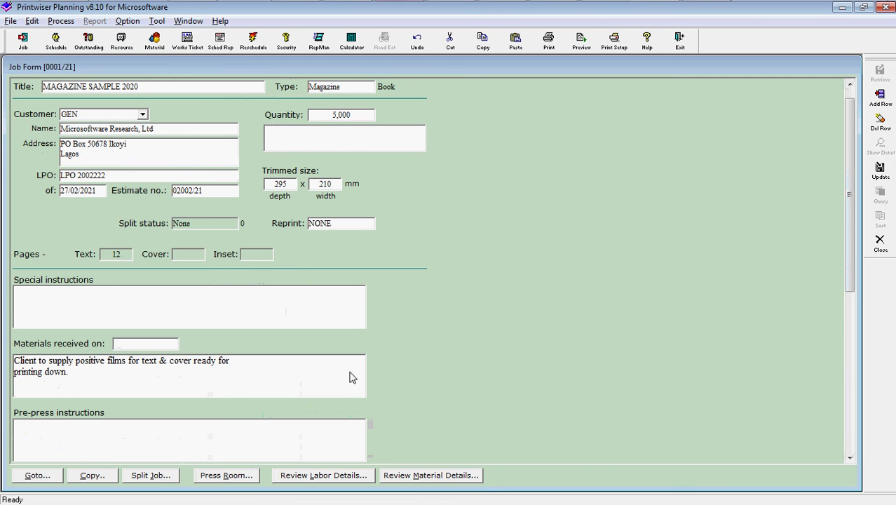
{"action": "left_click", "coordinate": [206, 478]}
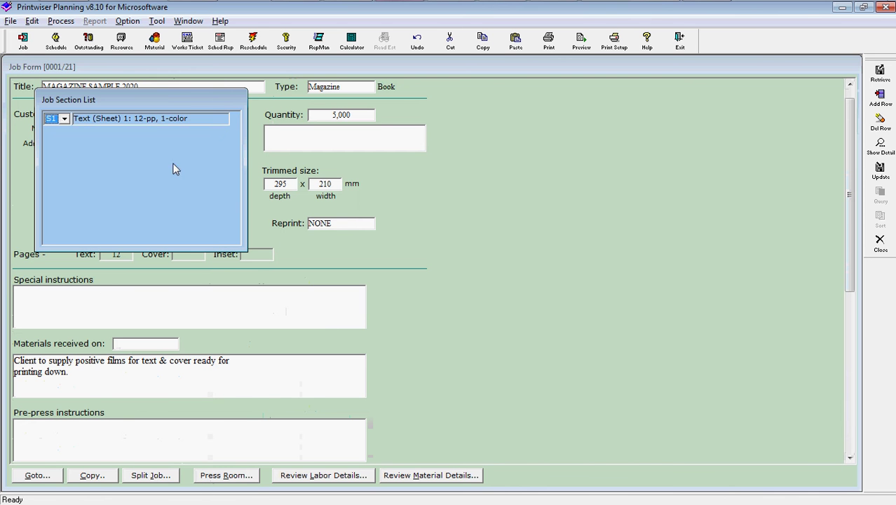
Review the Text (Sheet) 1 section and its press instructions, then close the section form and list.
{"action": "double_click", "coordinate": [154, 119]}
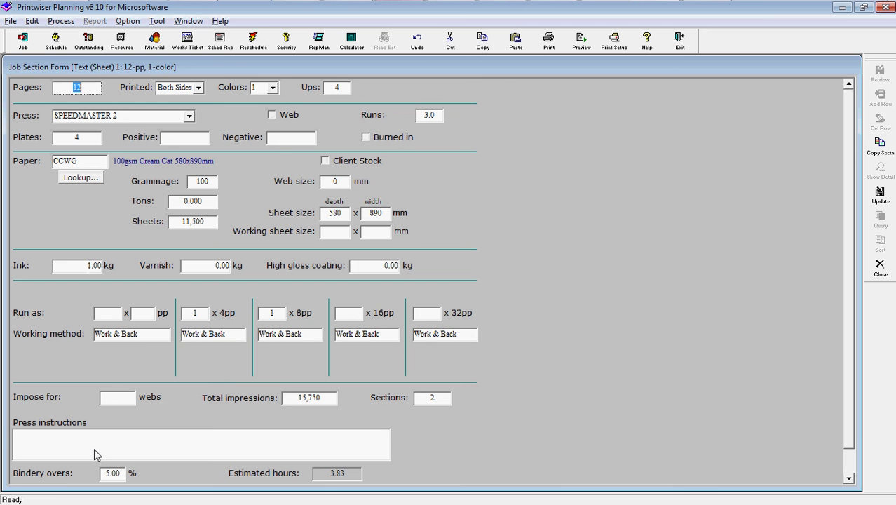
{"action": "left_click", "coordinate": [115, 454]}
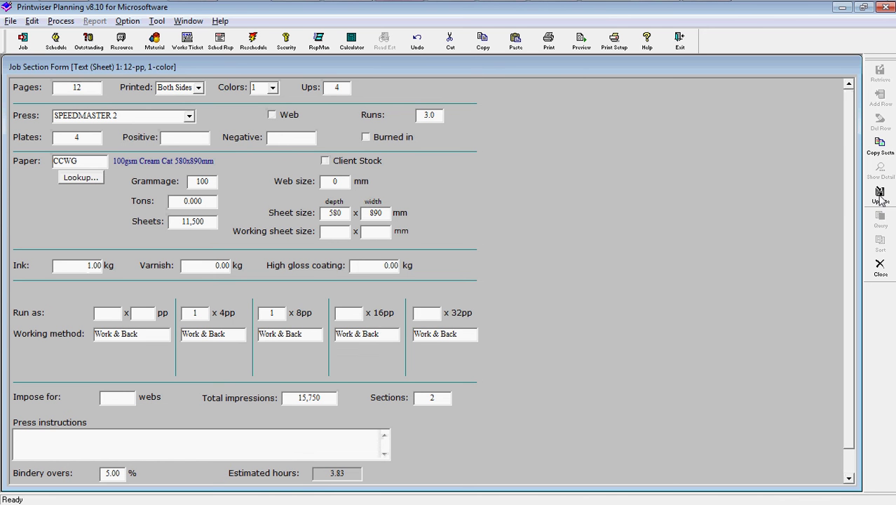
{"action": "left_click", "coordinate": [880, 265]}
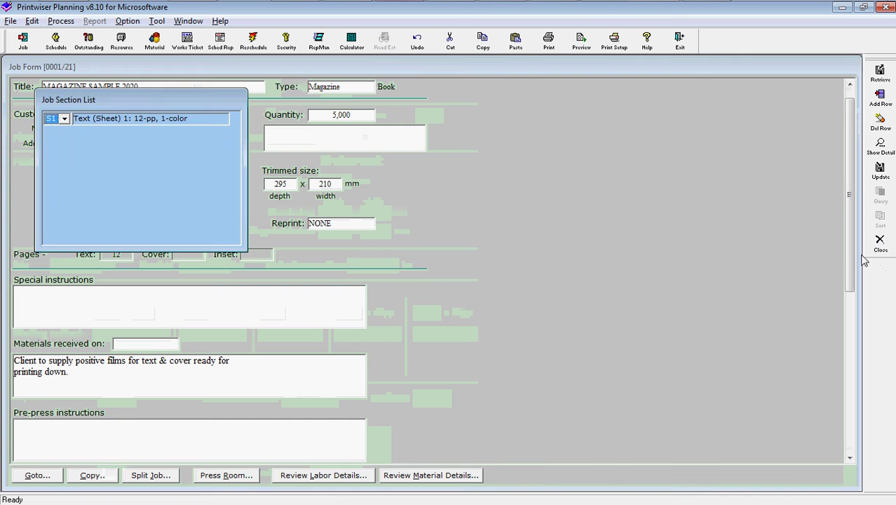
{"action": "left_click", "coordinate": [880, 244]}
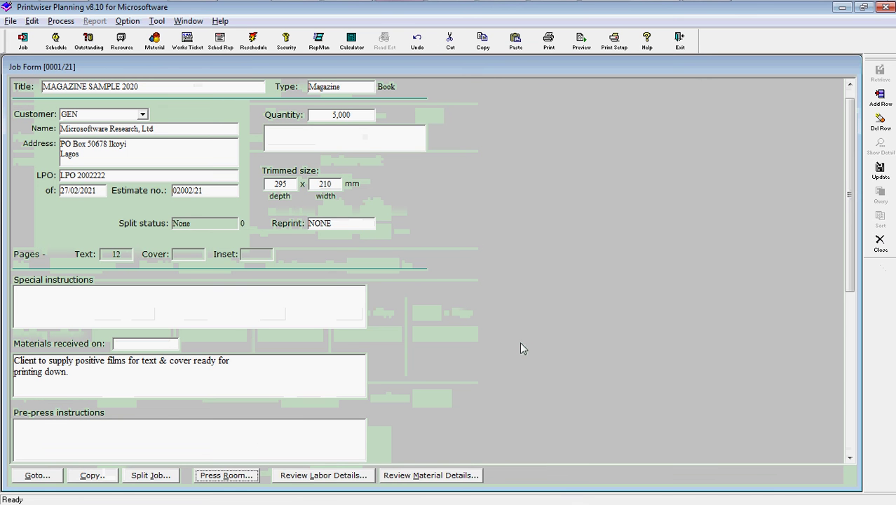
In labour details, assign Guillotine 1 to guillotining and Folding machine to folding.
{"action": "left_click", "coordinate": [317, 477]}
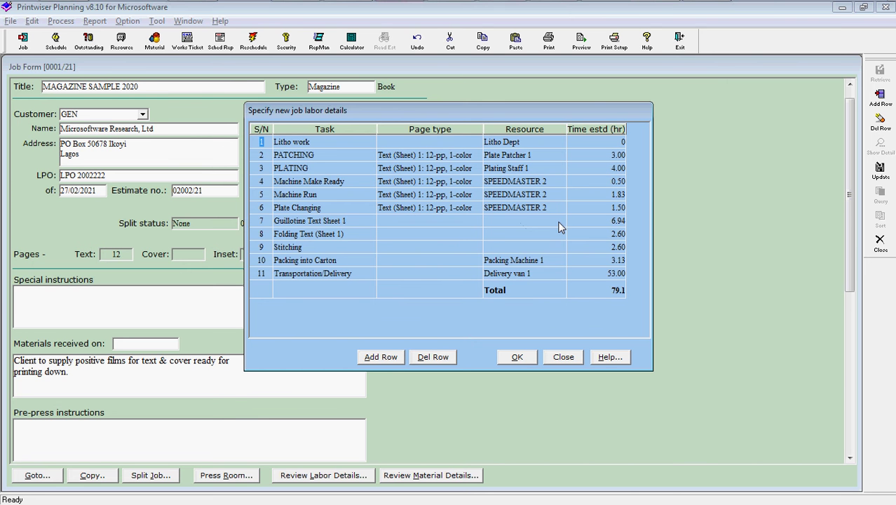
{"action": "left_click", "coordinate": [560, 224]}
{"action": "key", "text": "g"}
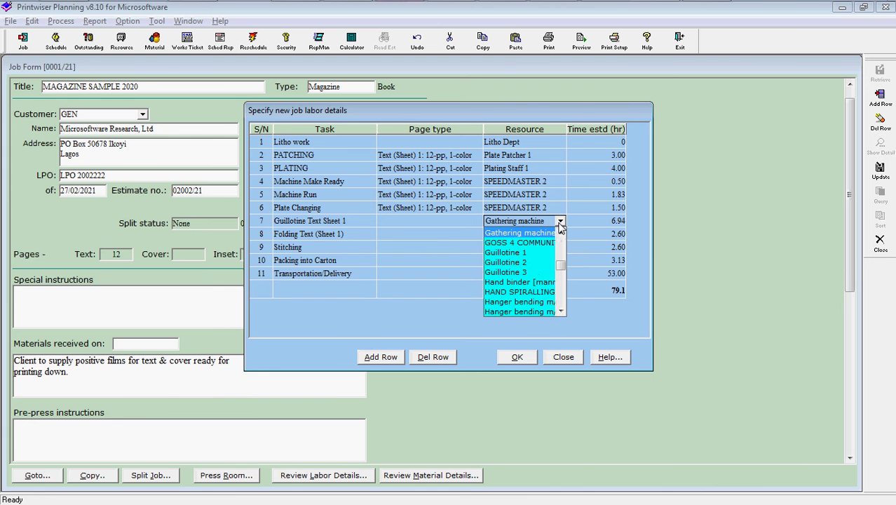
{"action": "left_click", "coordinate": [522, 253]}
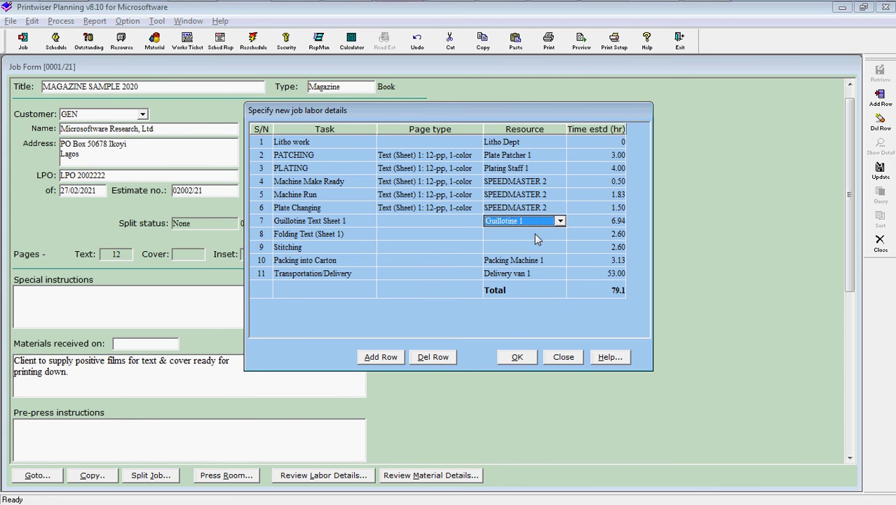
{"action": "left_click", "coordinate": [536, 234]}
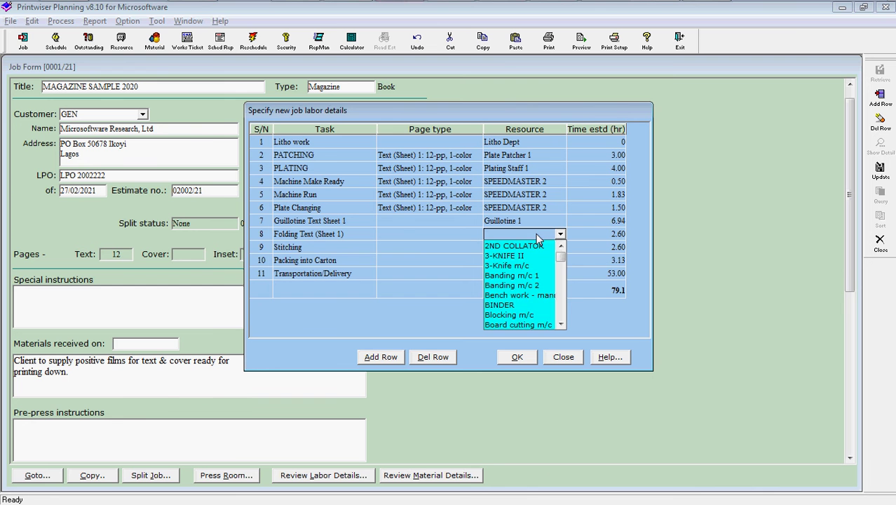
{"action": "key", "text": "f"}
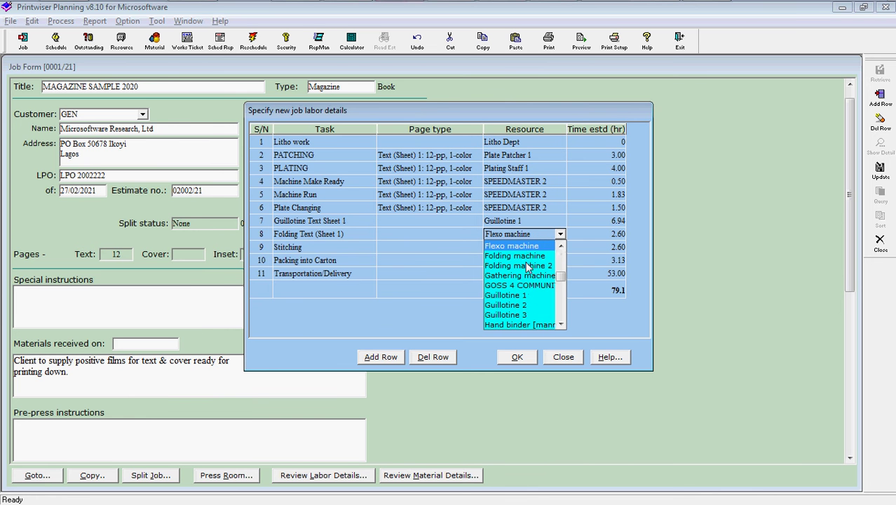
{"action": "left_click", "coordinate": [528, 256]}
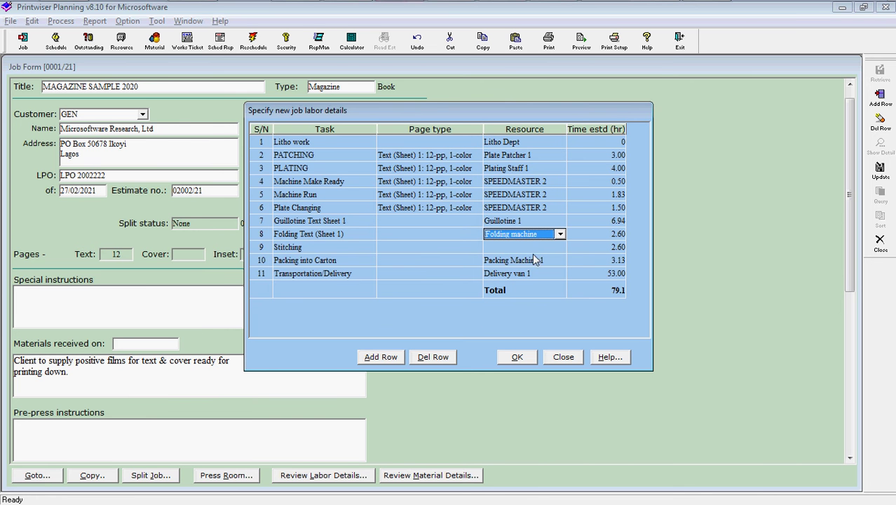
Assign the Stitcher resource to the stitching task and confirm, totalling 79.1 labour hours.
{"action": "left_click", "coordinate": [553, 252]}
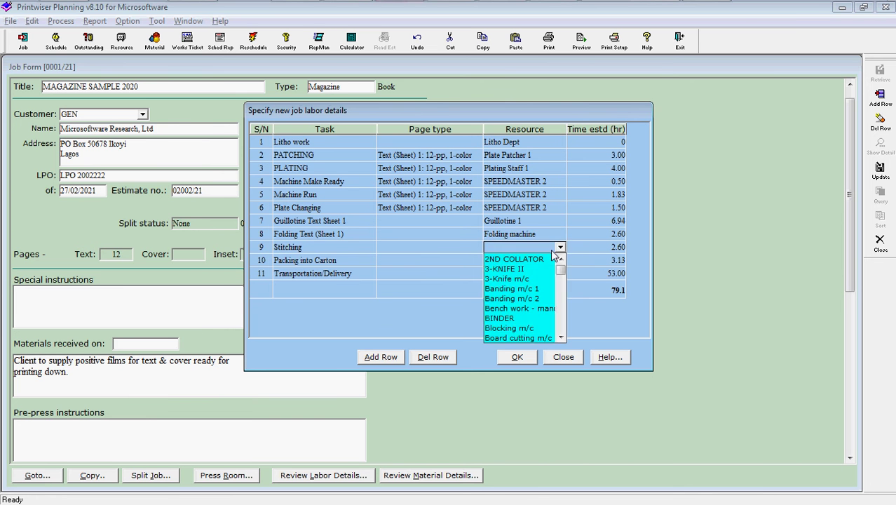
{"action": "key", "text": "s"}
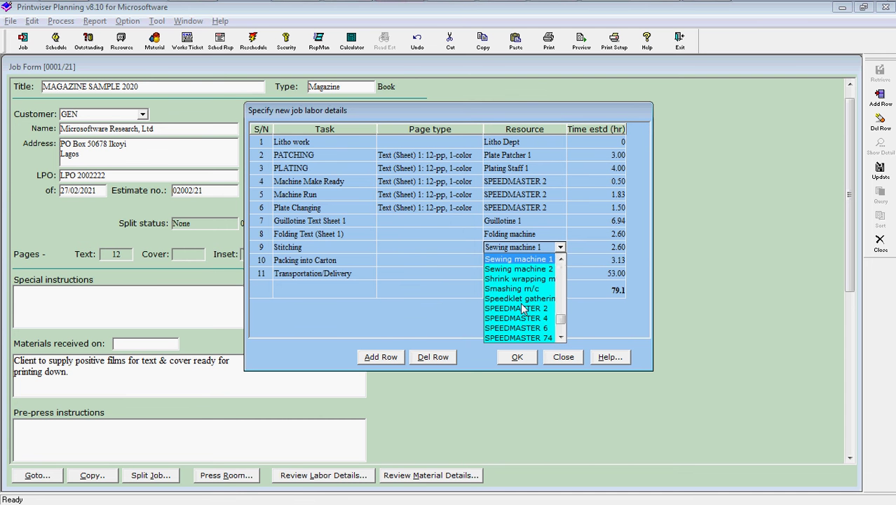
{"action": "left_click", "coordinate": [561, 338]}
{"action": "left_click", "coordinate": [561, 338]}
{"action": "left_click", "coordinate": [560, 337]}
{"action": "left_click", "coordinate": [561, 338]}
{"action": "left_click", "coordinate": [561, 338]}
{"action": "left_click", "coordinate": [561, 338]}
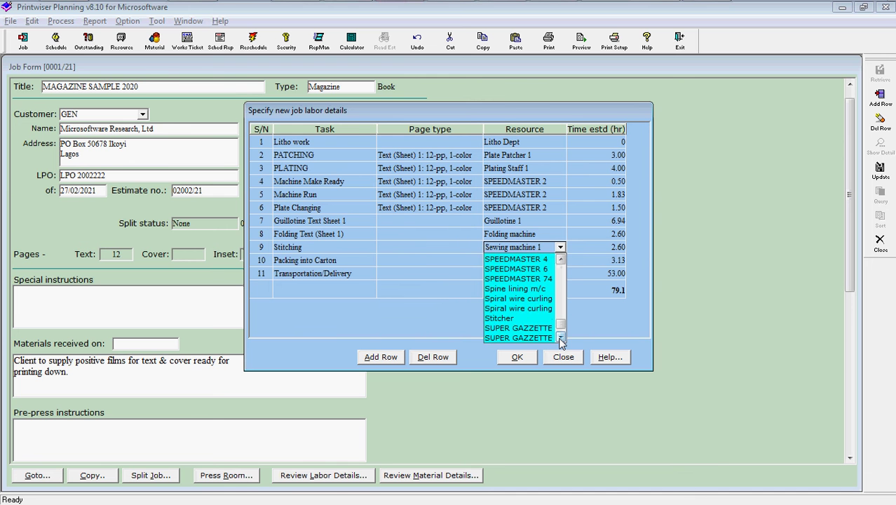
{"action": "left_click", "coordinate": [498, 319]}
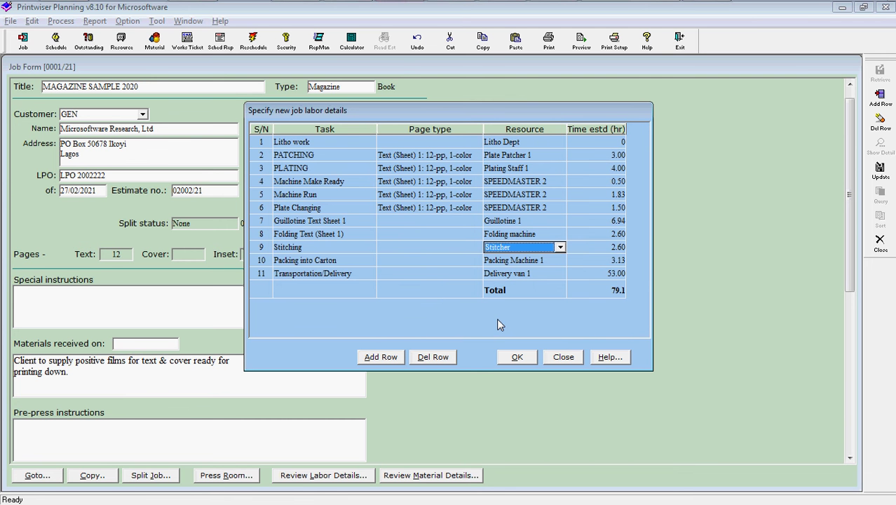
{"action": "left_click", "coordinate": [517, 359]}
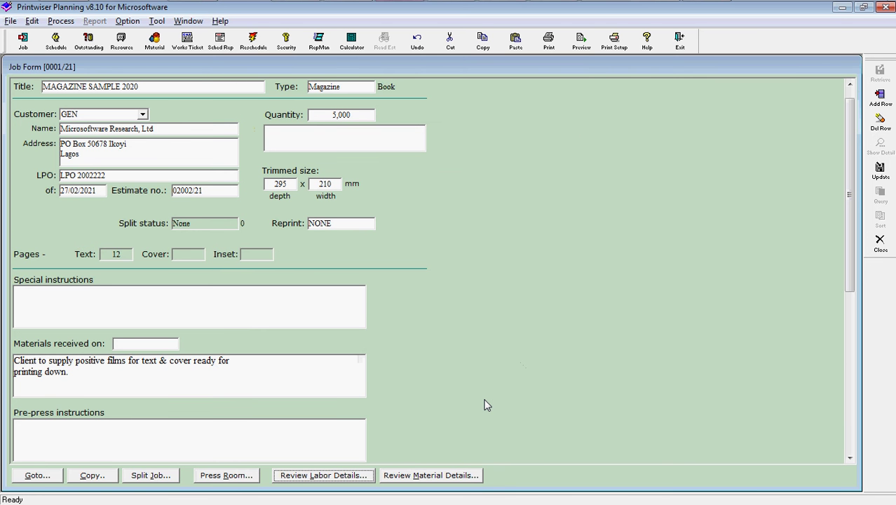
Accept the material list despite OZALID, 100gsm Cream Cat paper and stitching wire shortages.
{"action": "left_click", "coordinate": [416, 476]}
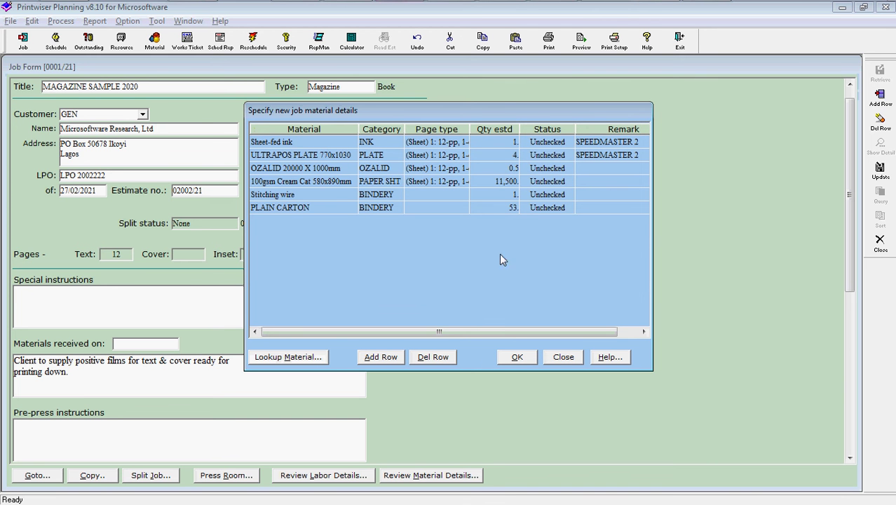
{"action": "left_click", "coordinate": [516, 357]}
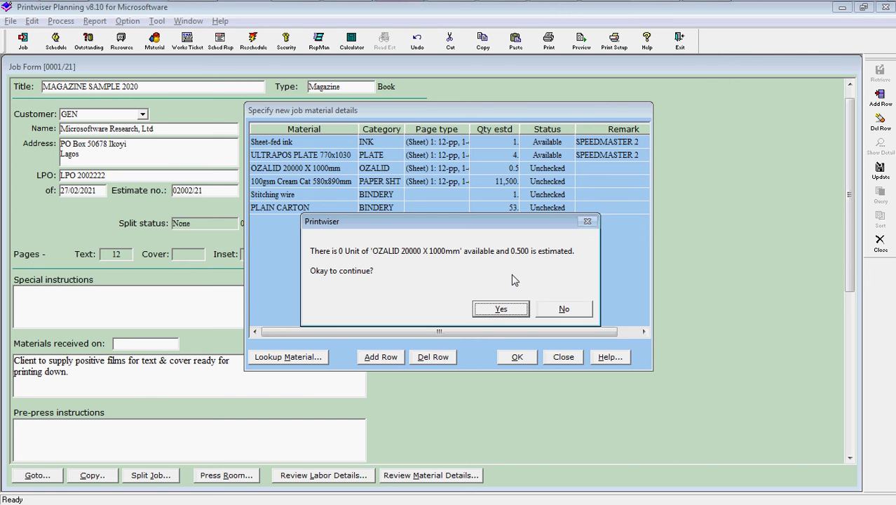
{"action": "left_click", "coordinate": [502, 311]}
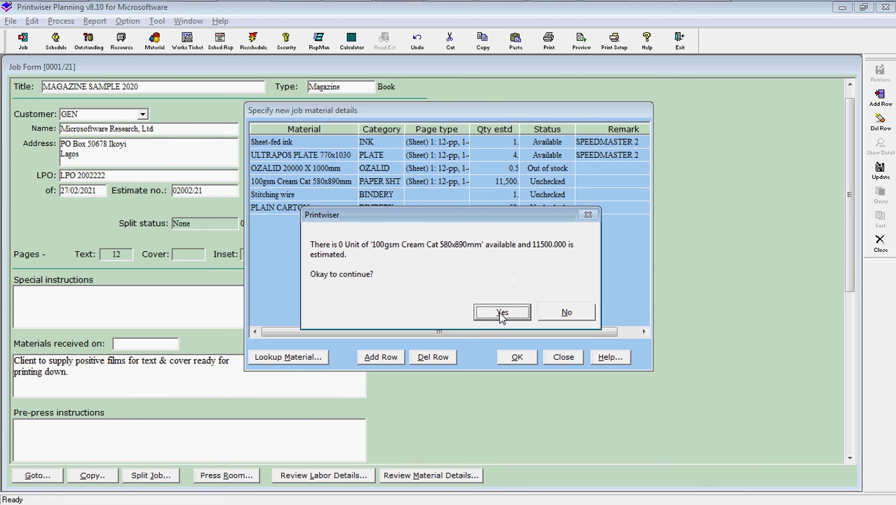
{"action": "left_click", "coordinate": [502, 312]}
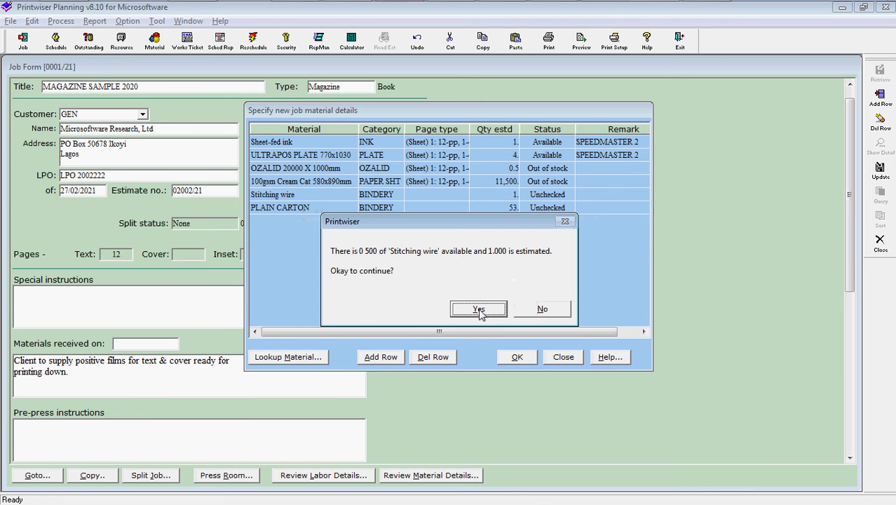
{"action": "left_click", "coordinate": [479, 310]}
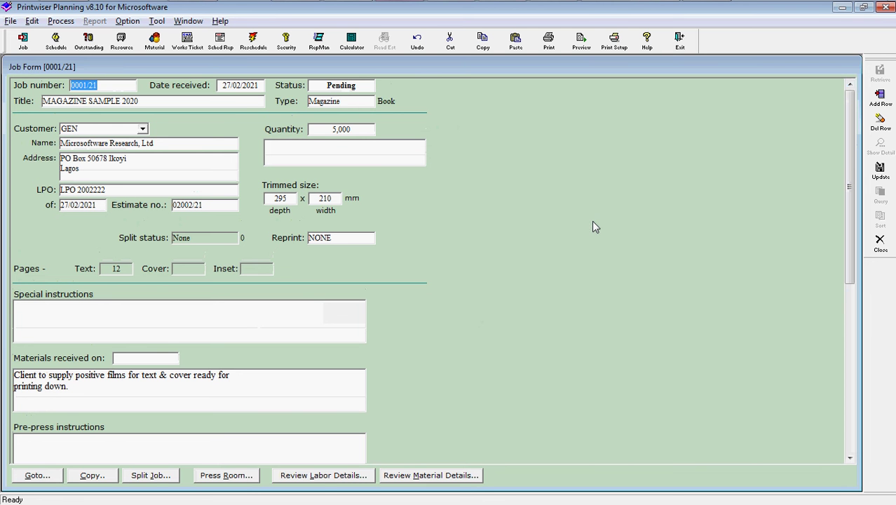
Keep job 0001/21 at Pending status, close its form, and begin a works ticket report.
{"action": "left_click", "coordinate": [369, 86]}
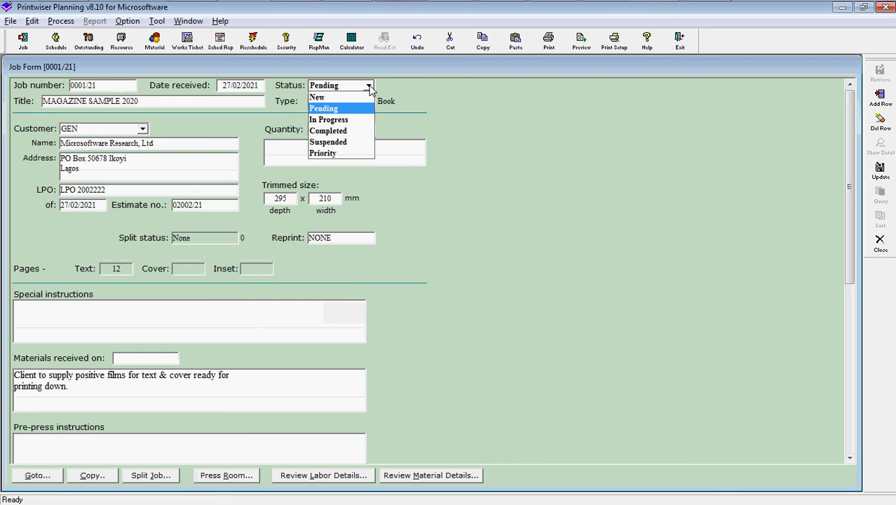
{"action": "left_click", "coordinate": [370, 88]}
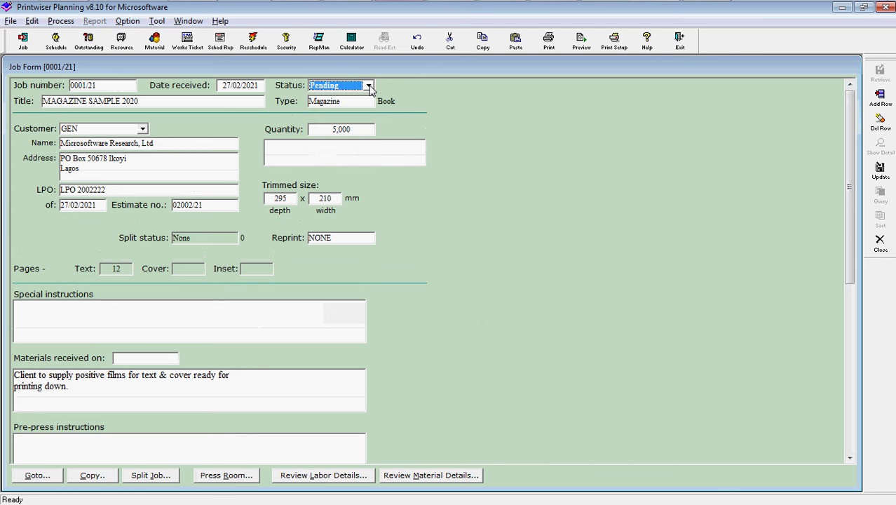
{"action": "left_click", "coordinate": [881, 242]}
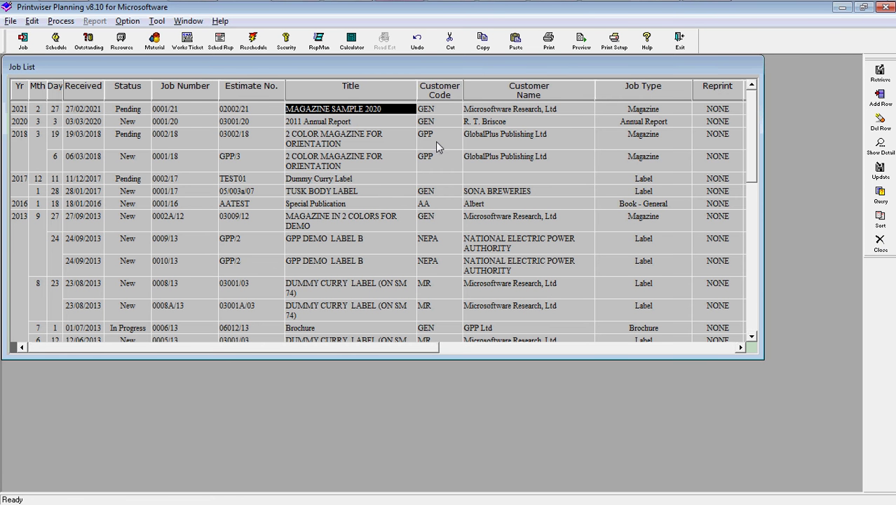
{"action": "left_click", "coordinate": [189, 43]}
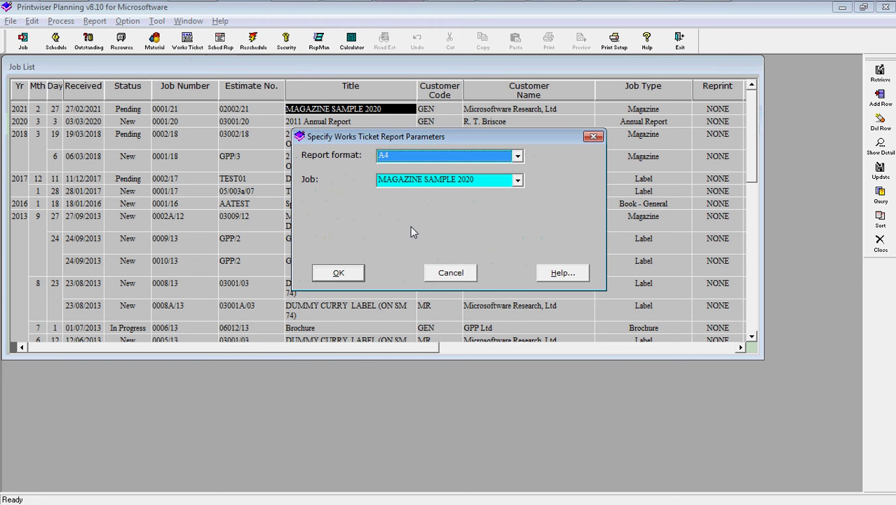
{"action": "left_click", "coordinate": [338, 273]}
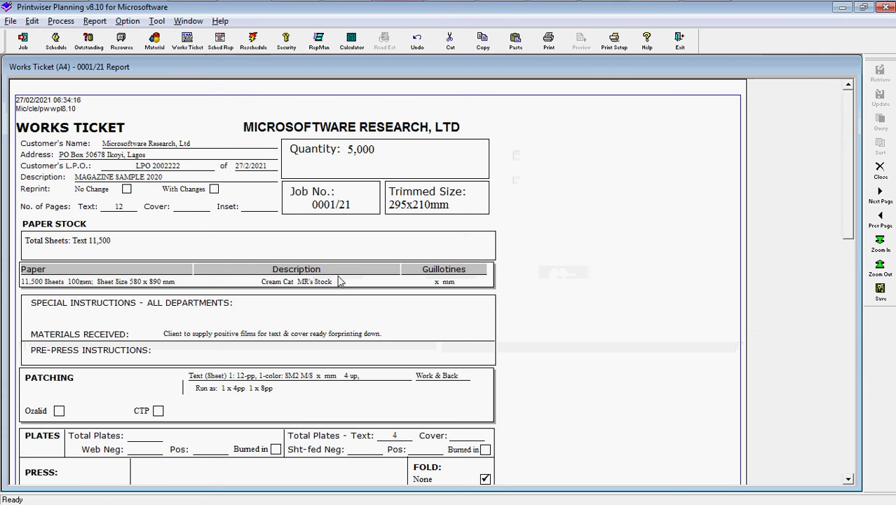
{"action": "left_click_drag", "start_coordinate": [852, 136], "coordinate": [852, 309]}
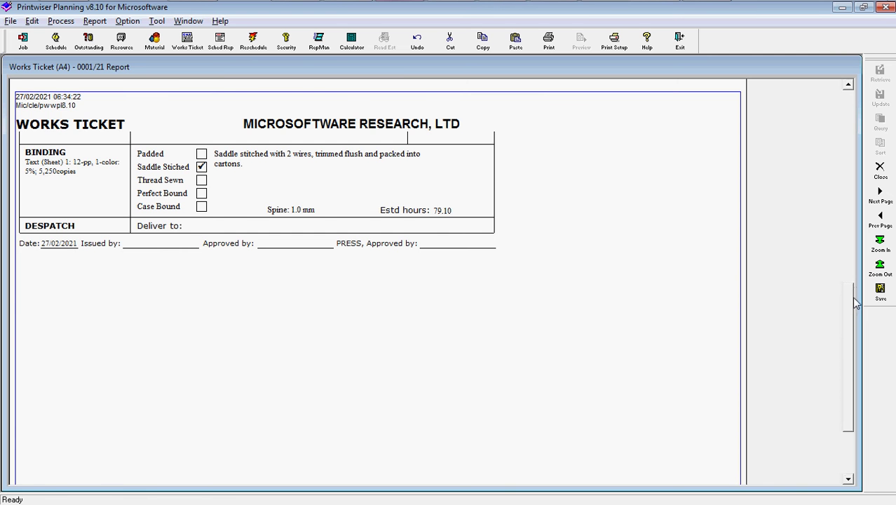
{"action": "left_click_drag", "start_coordinate": [855, 300], "coordinate": [839, 158]}
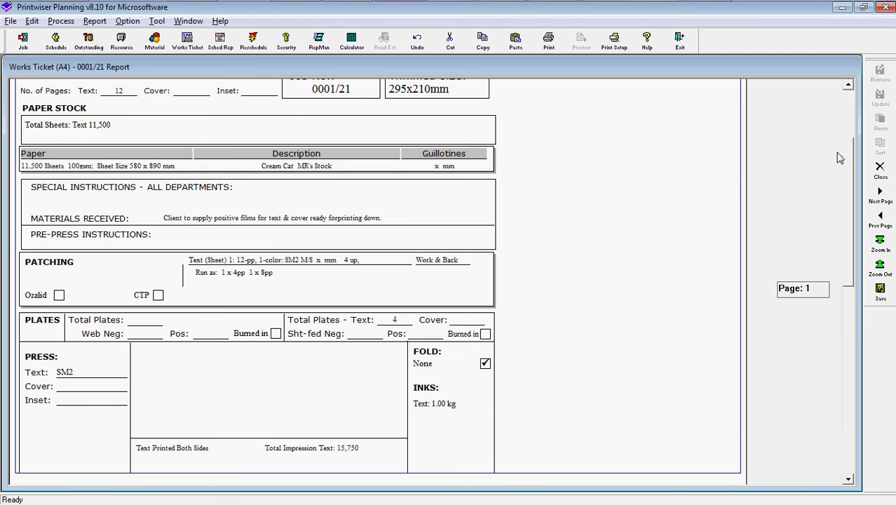
{"action": "left_click", "coordinate": [847, 85]}
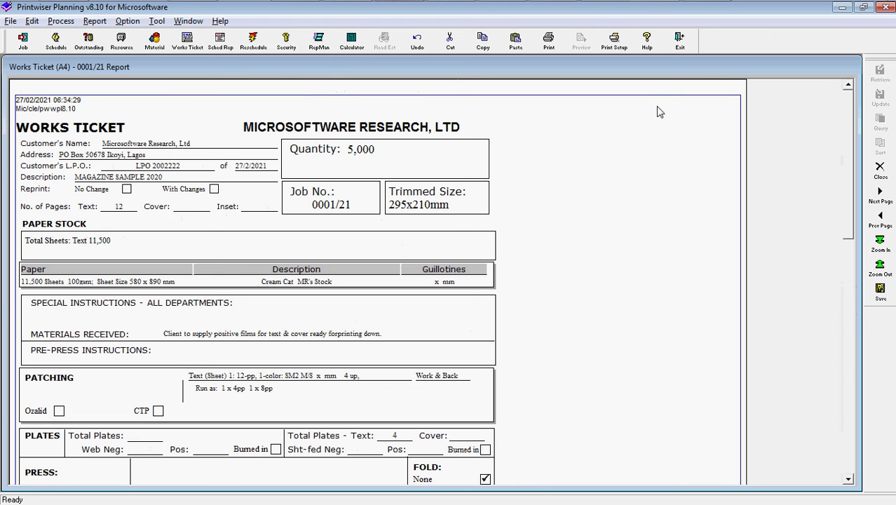
{"action": "left_click", "coordinate": [879, 175]}
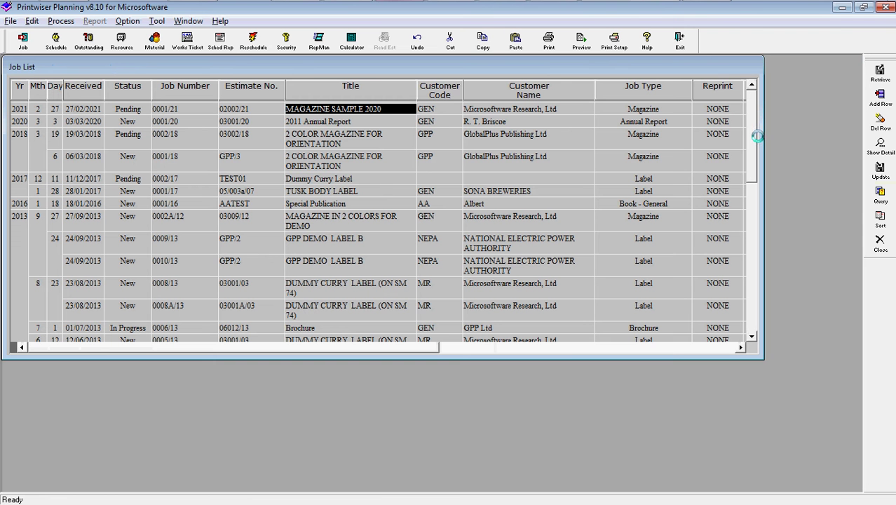
Switch the PDFCreator printer's page orientation from Landscape to Portrait.
{"action": "left_click", "coordinate": [614, 42]}
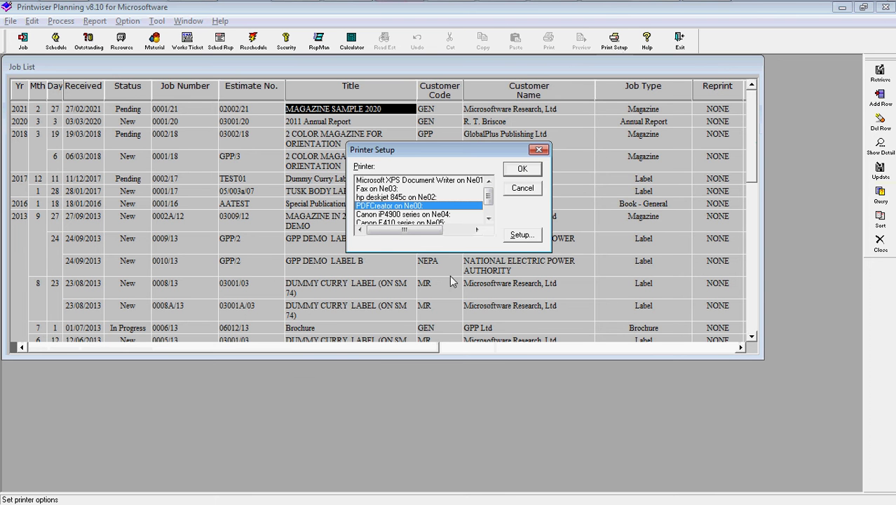
{"action": "left_click", "coordinate": [521, 235]}
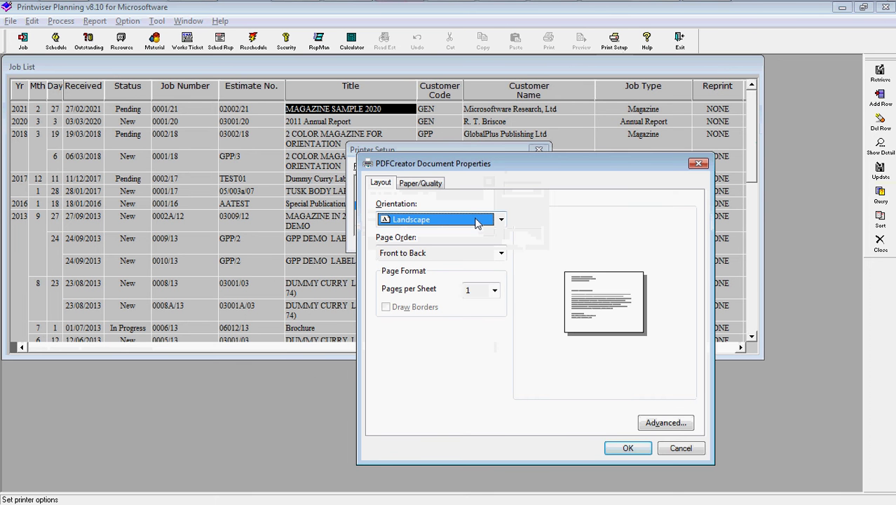
{"action": "left_click", "coordinate": [476, 220]}
{"action": "left_click", "coordinate": [450, 230]}
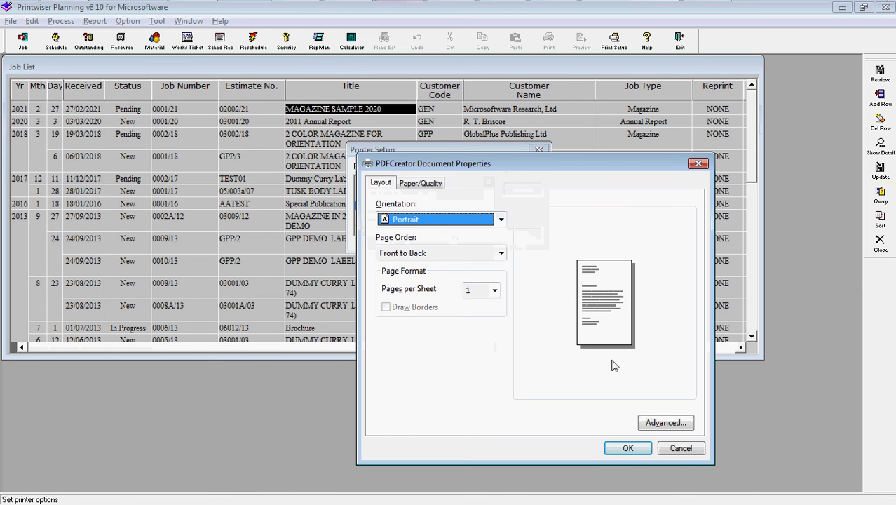
{"action": "left_click", "coordinate": [622, 449]}
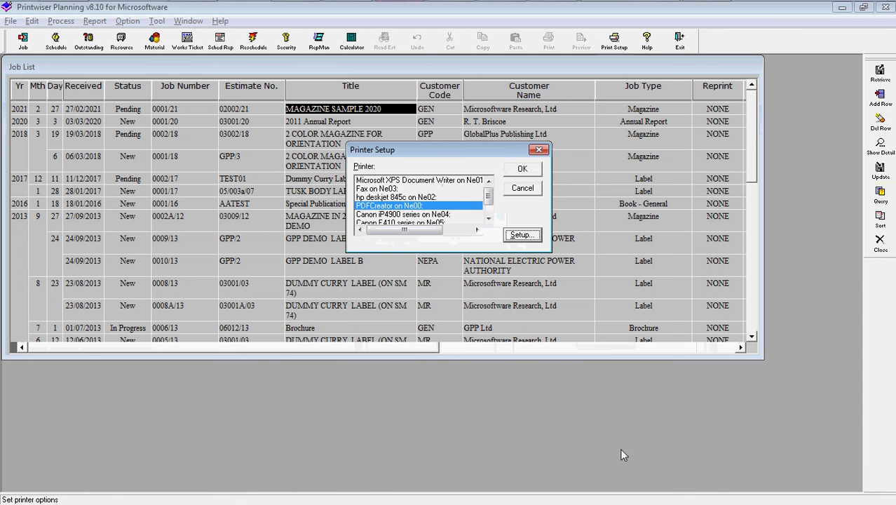
{"action": "left_click", "coordinate": [523, 171]}
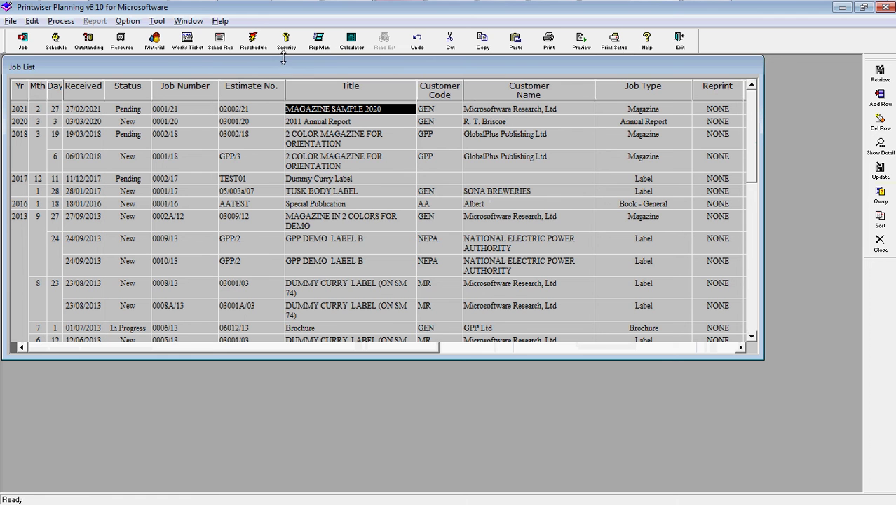
Generate and scroll through the A4 works ticket for MAGAZINE SAMPLE 2020, then close it and the Job List.
{"action": "left_click", "coordinate": [188, 41]}
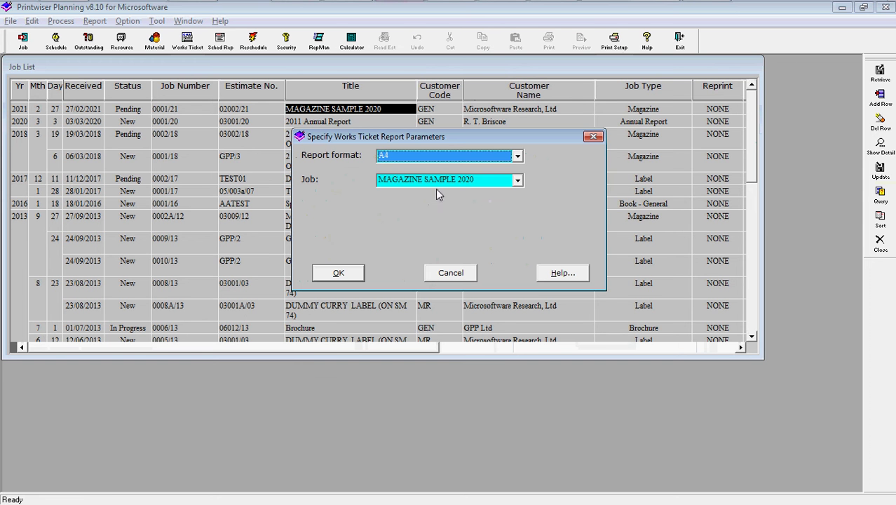
{"action": "left_click", "coordinate": [339, 273]}
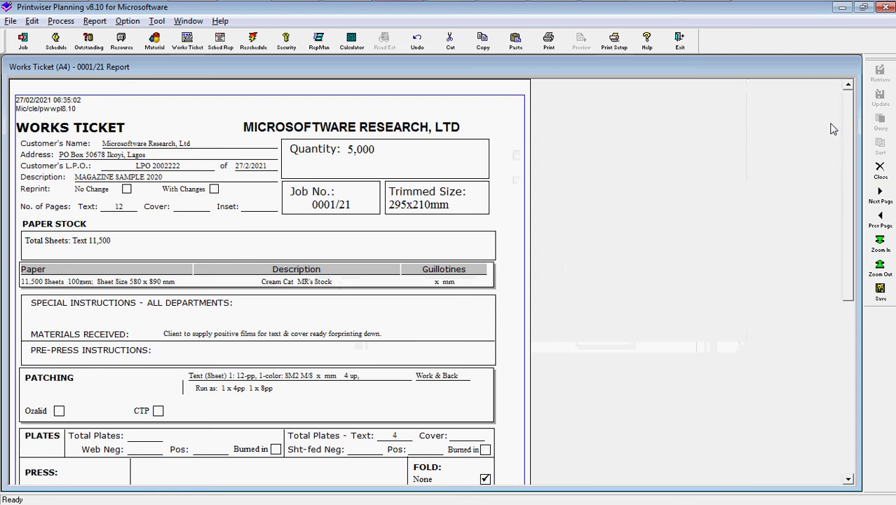
{"action": "left_click_drag", "start_coordinate": [851, 165], "coordinate": [853, 316]}
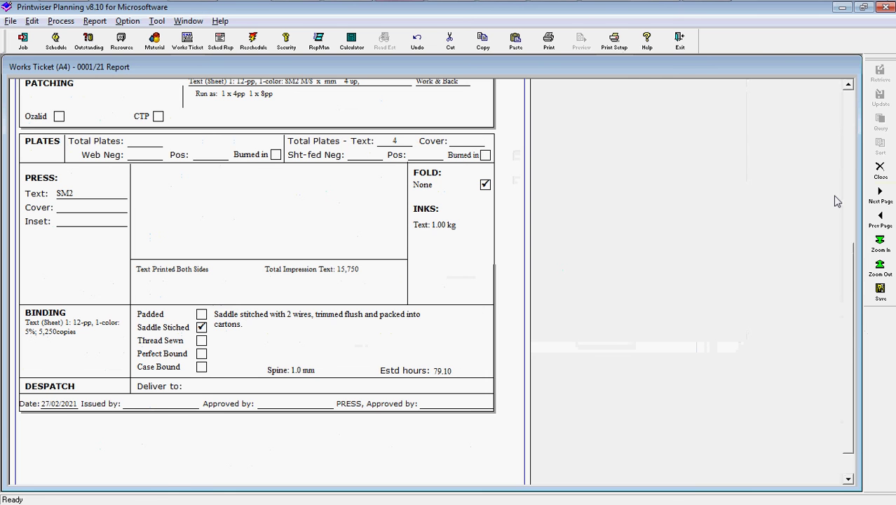
{"action": "left_click", "coordinate": [877, 172]}
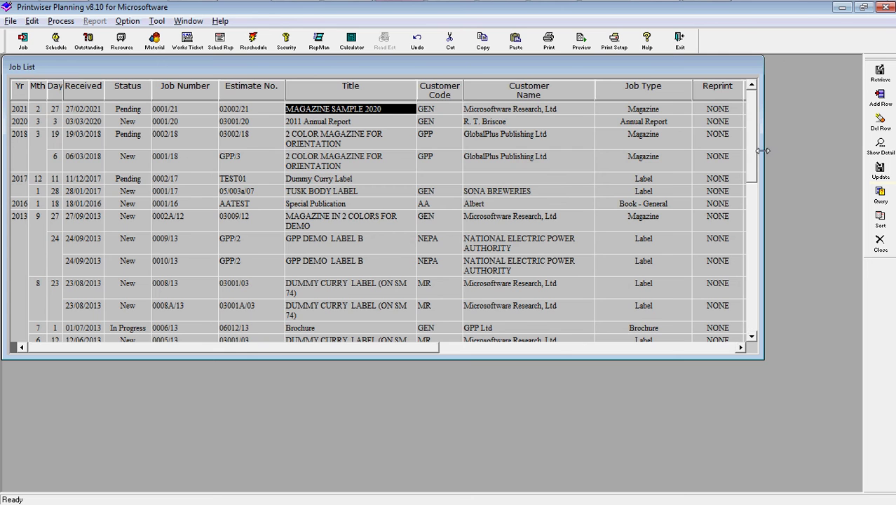
{"action": "left_click", "coordinate": [879, 241]}
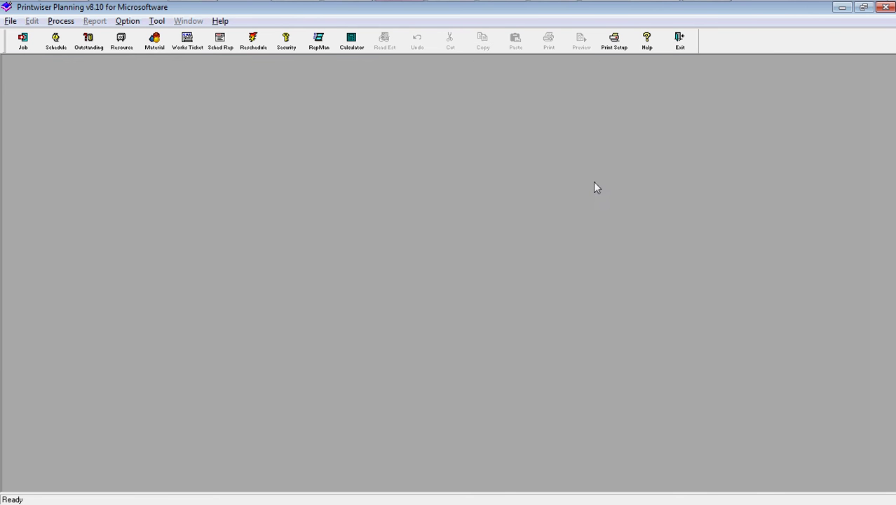
Add job 0001/21, MAGAZINE SAMPLE 2020, as a new job in the schedule list.
{"action": "left_click", "coordinate": [62, 48]}
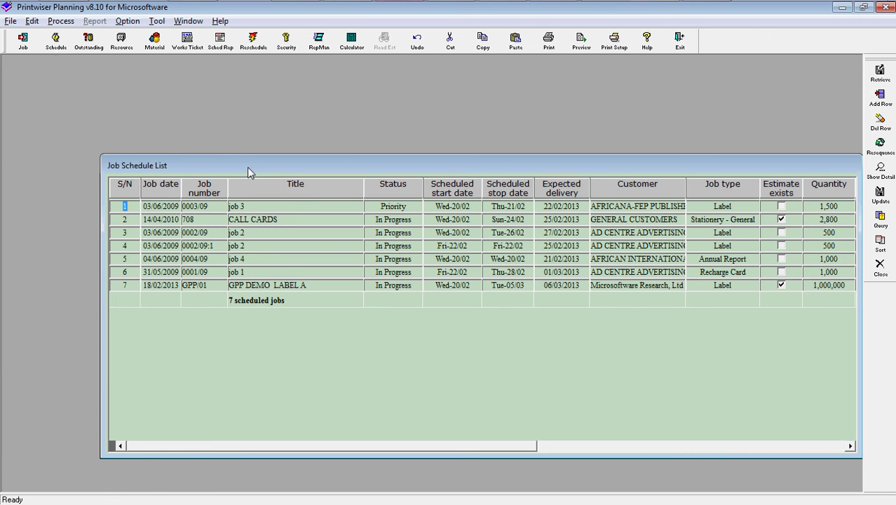
{"action": "left_click_drag", "start_coordinate": [246, 169], "coordinate": [143, 65]}
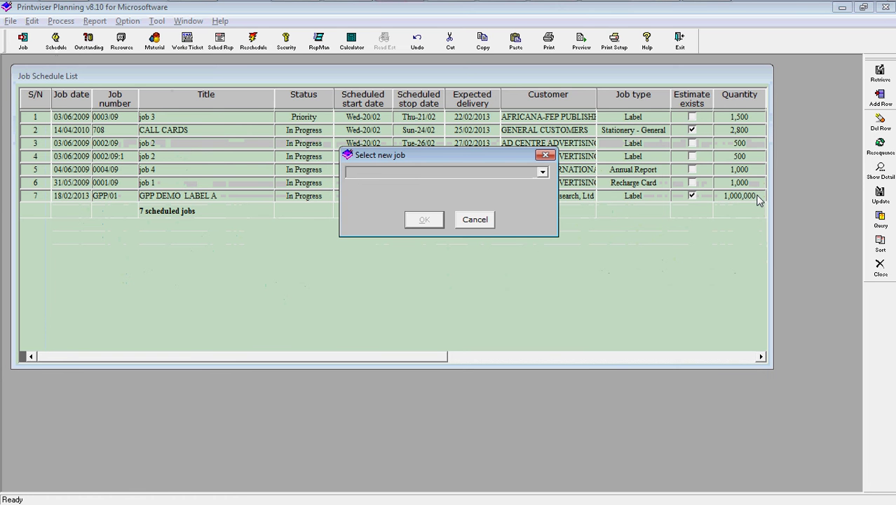
{"action": "left_click", "coordinate": [543, 173]}
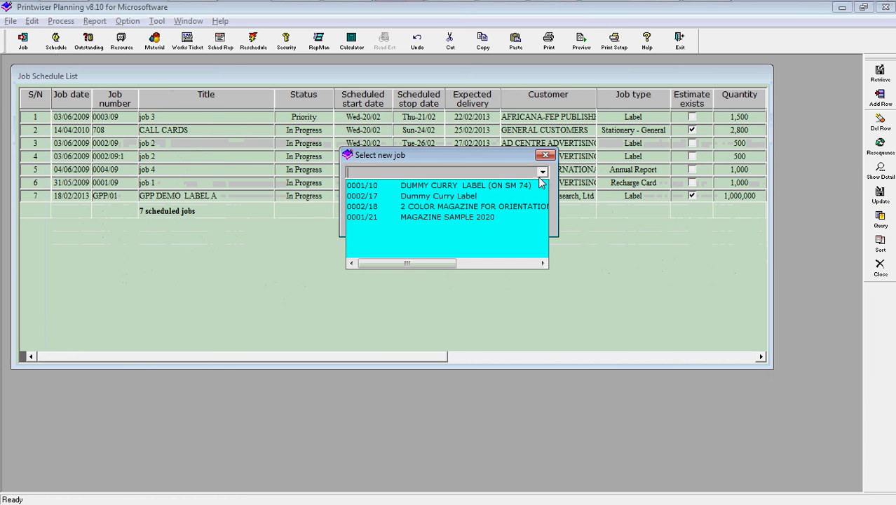
{"action": "left_click", "coordinate": [371, 218]}
{"action": "left_click", "coordinate": [427, 222]}
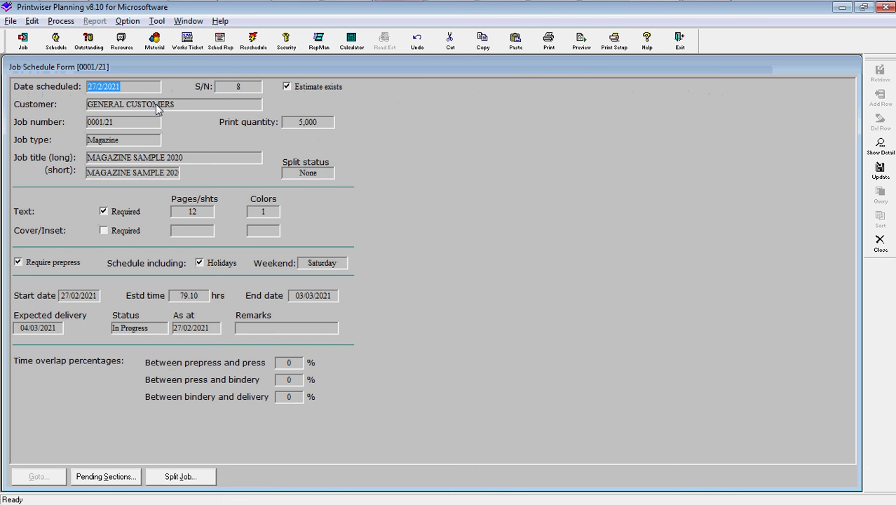
Accept the scheduled date, short title, delivery date and In Progress status for job 0001/21.
{"action": "key", "text": "Tab"}
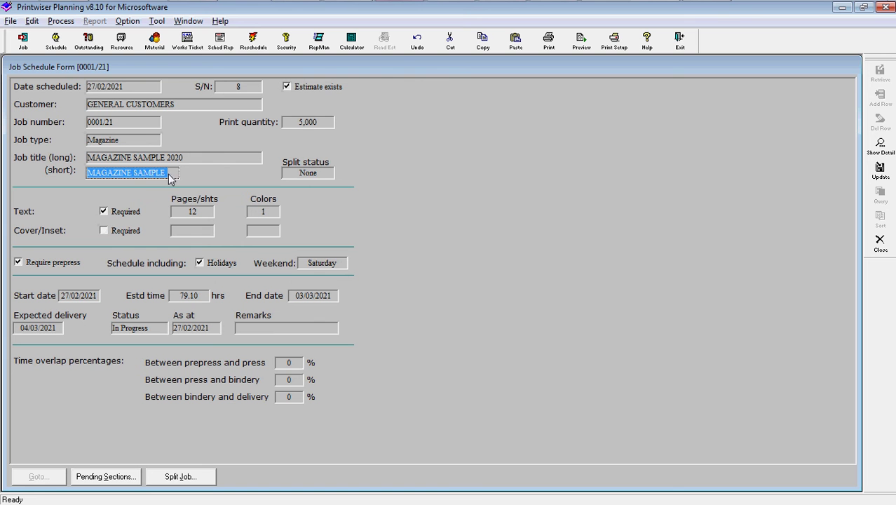
{"action": "key", "text": "Tab"}
{"action": "key", "text": "Tab"}
{"action": "key", "text": "Tab"}
{"action": "key", "text": "Tab"}
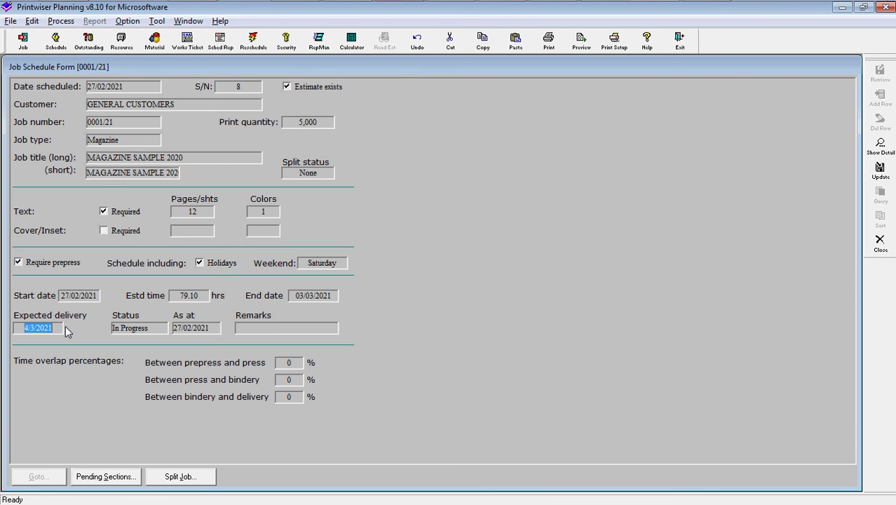
{"action": "key", "text": "Tab"}
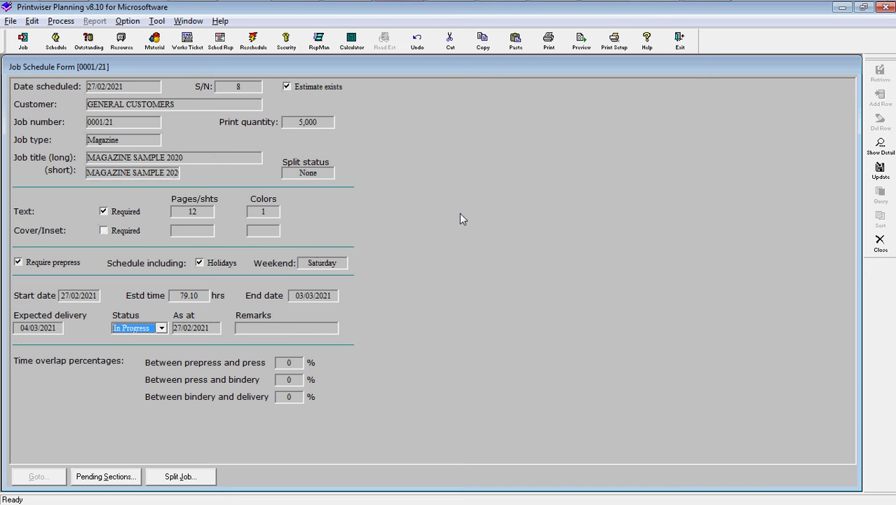
{"action": "key", "text": "Tab"}
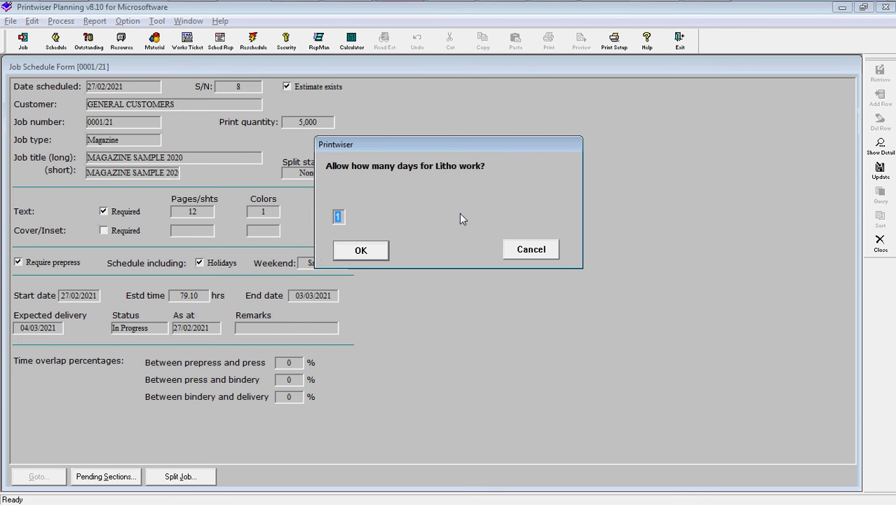
Allow 1 Litho day and schedule each task, patching through delivery, on one machine and shift.
{"action": "left_click", "coordinate": [362, 259]}
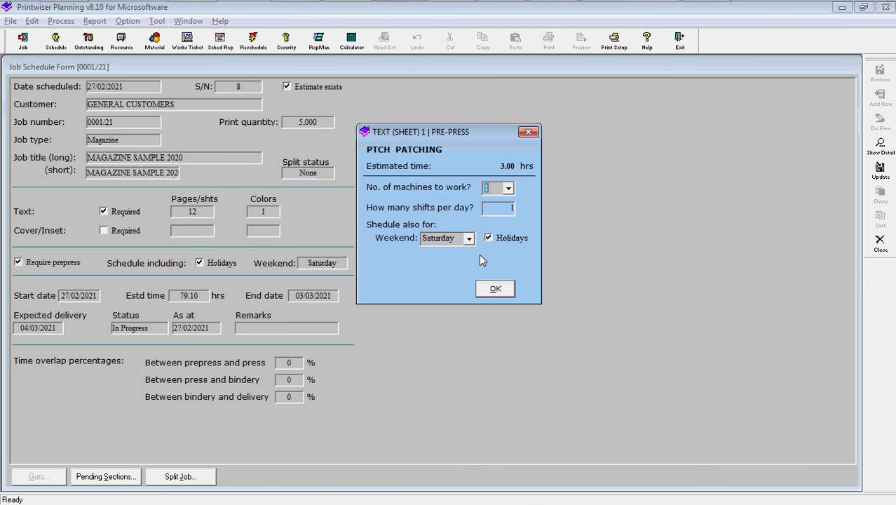
{"action": "left_click", "coordinate": [495, 290]}
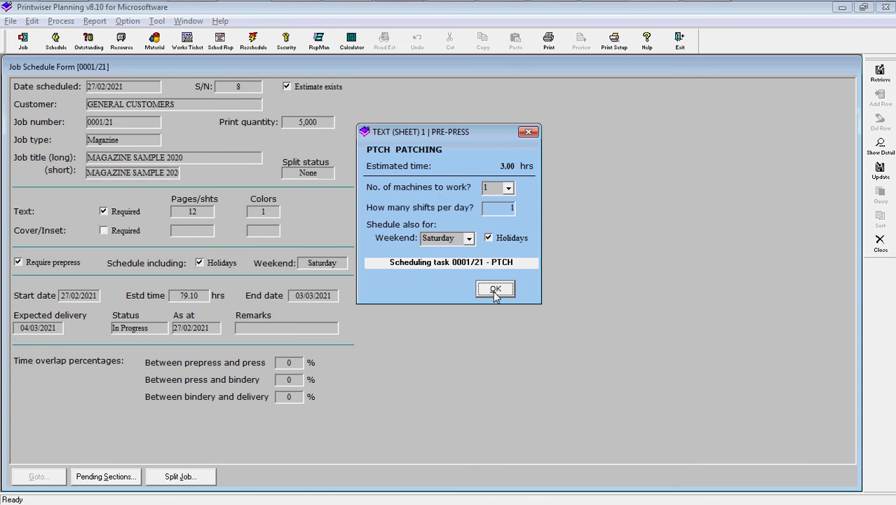
{"action": "left_click", "coordinate": [494, 290]}
{"action": "left_click", "coordinate": [495, 290]}
{"action": "left_click", "coordinate": [495, 289]}
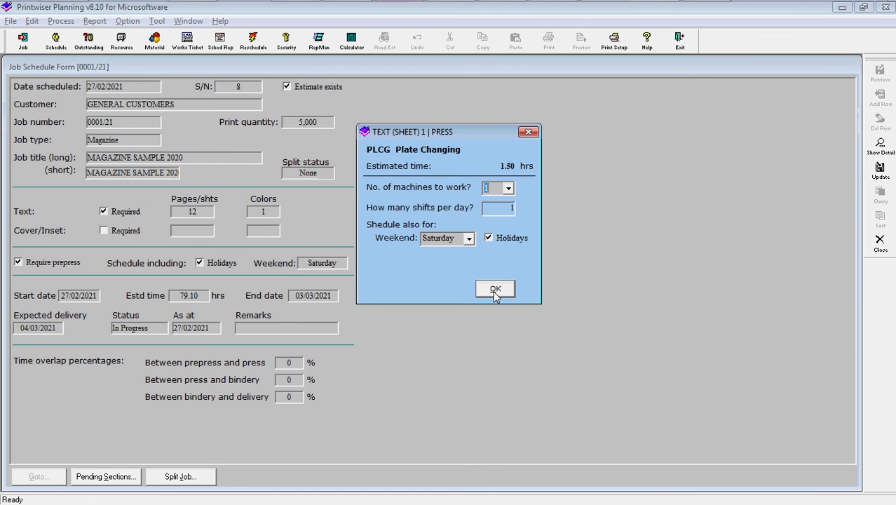
{"action": "left_click", "coordinate": [495, 289]}
{"action": "left_click", "coordinate": [495, 290]}
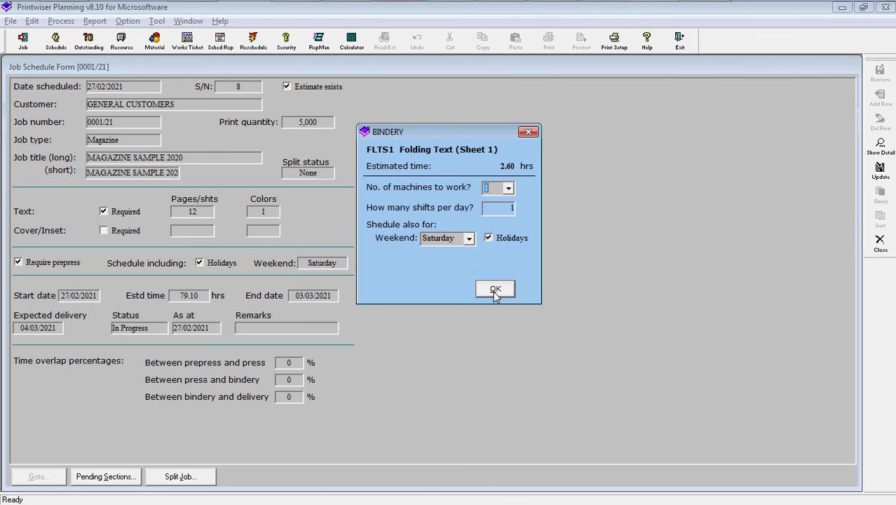
{"action": "left_click", "coordinate": [495, 290]}
{"action": "left_click", "coordinate": [495, 289]}
{"action": "left_click", "coordinate": [494, 290]}
{"action": "left_click", "coordinate": [495, 290]}
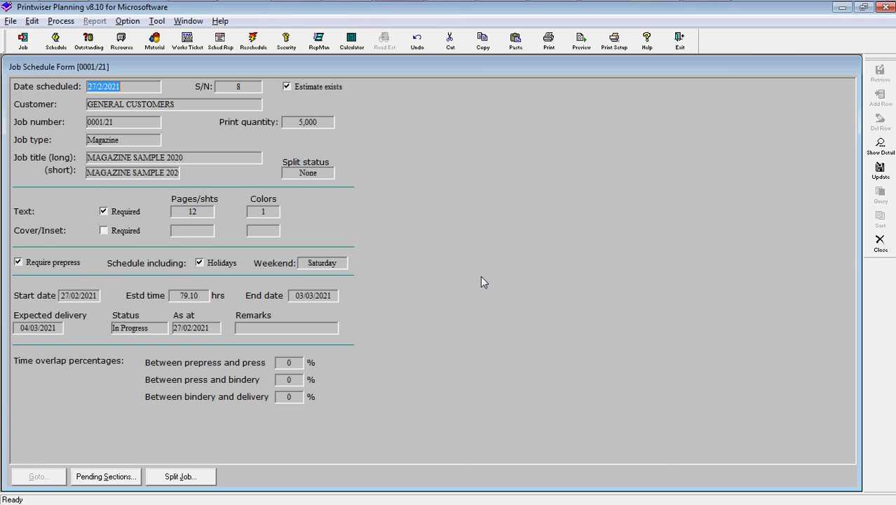
Inspect job 0001/21's task schedule list, then close it and the Job Schedule Form.
{"action": "double_click", "coordinate": [405, 229]}
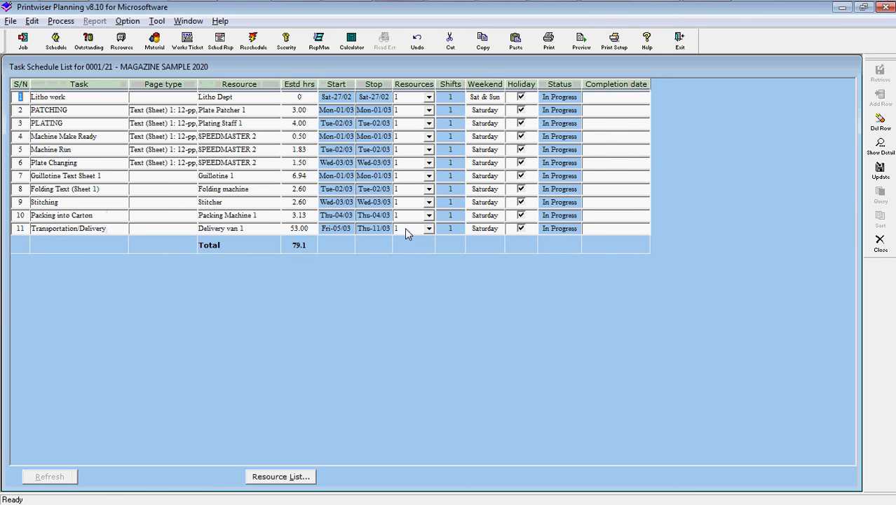
{"action": "left_click", "coordinate": [878, 242]}
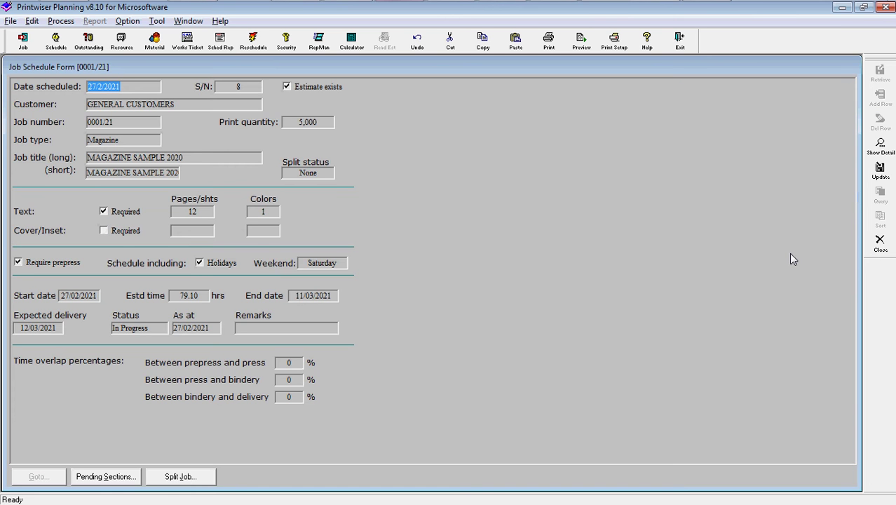
{"action": "left_click", "coordinate": [880, 242]}
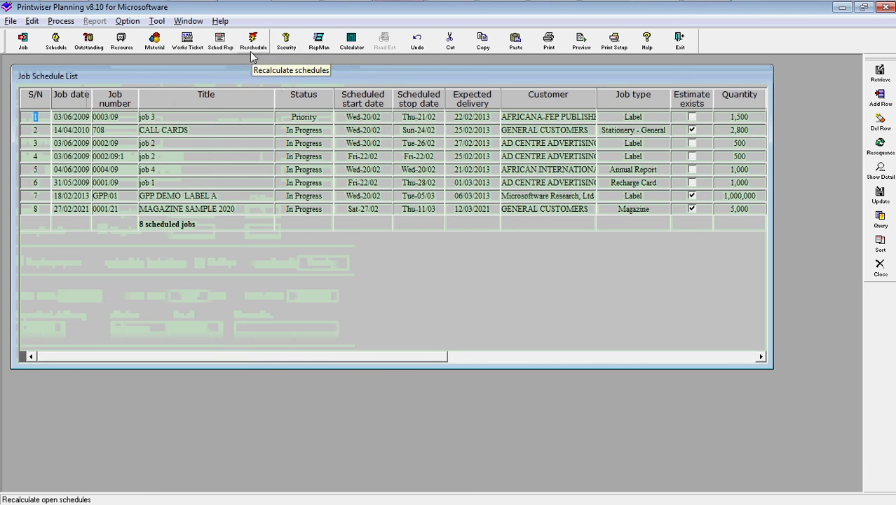
Review a Single Job format schedule report for job 0001/21, then reopen the report parameters.
{"action": "left_click", "coordinate": [221, 42]}
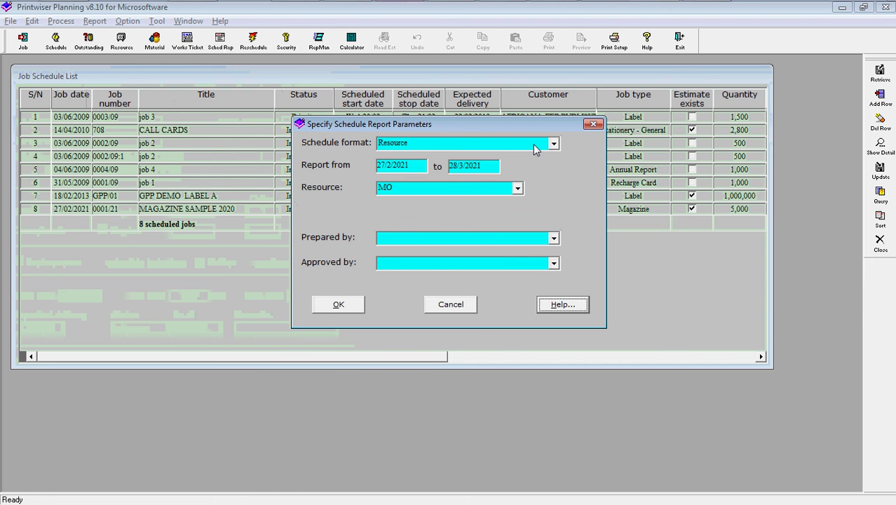
{"action": "left_click", "coordinate": [446, 191]}
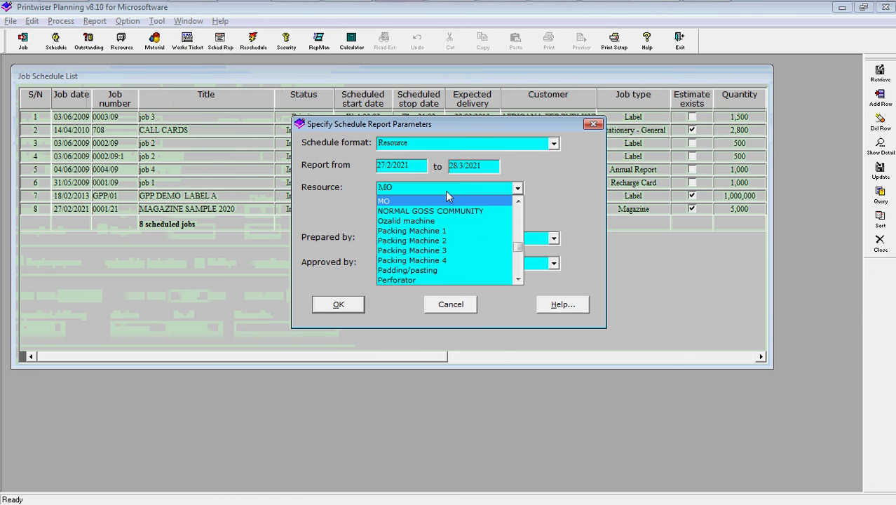
{"action": "mouse_move", "coordinate": [518, 250]}
{"action": "left_mouse_down"}
{"action": "mouse_move", "coordinate": [519, 258]}
{"action": "mouse_move", "coordinate": [518, 239]}
{"action": "left_mouse_up"}
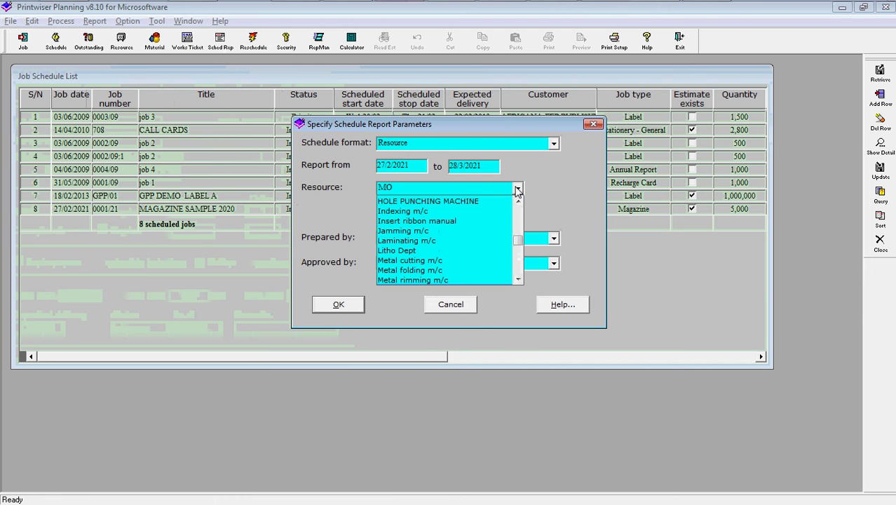
{"action": "left_click", "coordinate": [538, 144]}
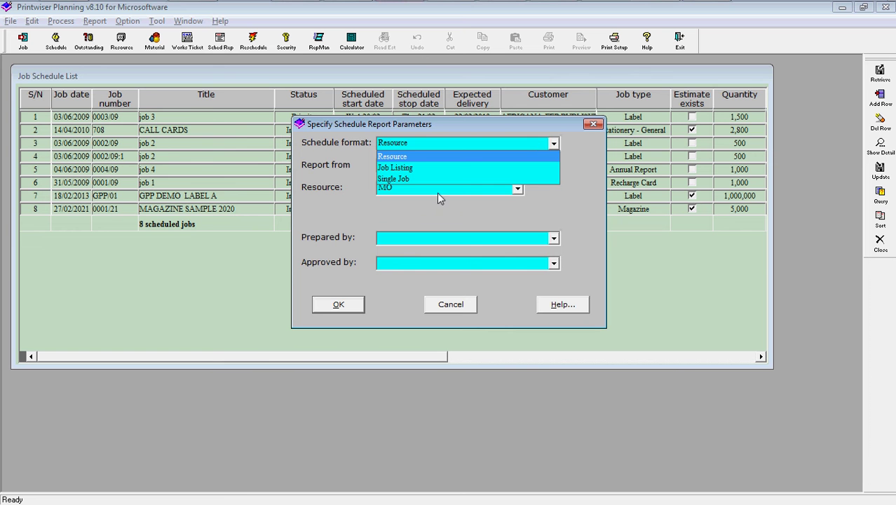
{"action": "left_click", "coordinate": [394, 179]}
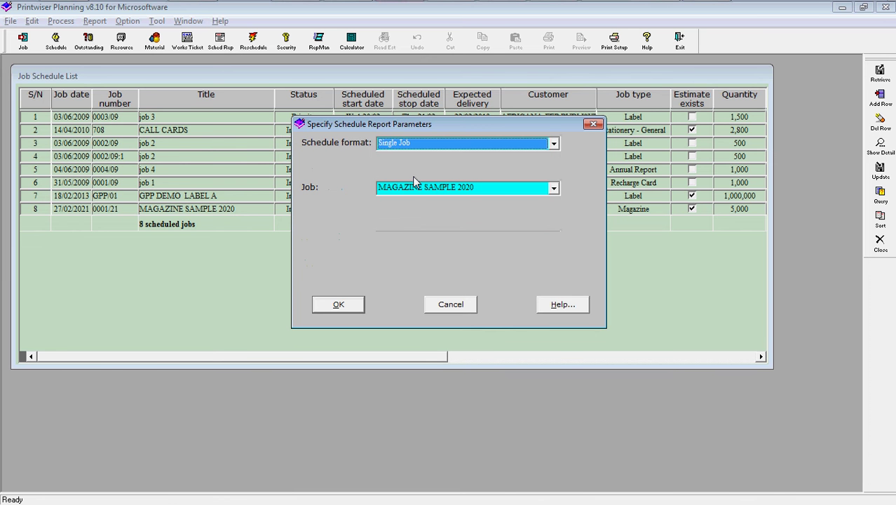
{"action": "left_click", "coordinate": [345, 308]}
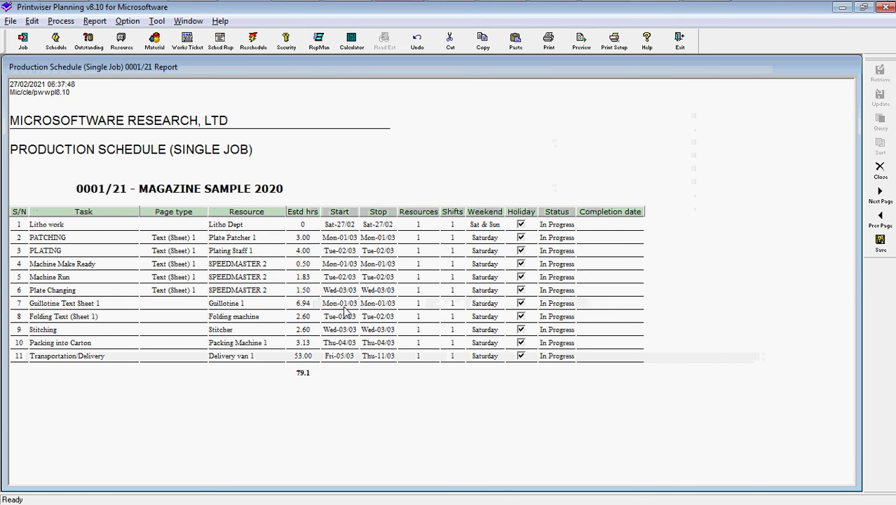
{"action": "key", "text": "Escape"}
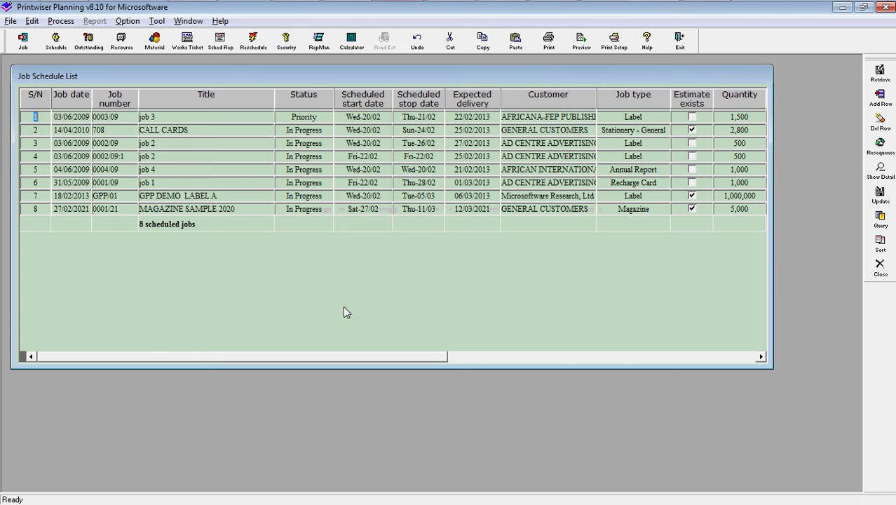
{"action": "left_click", "coordinate": [227, 48]}
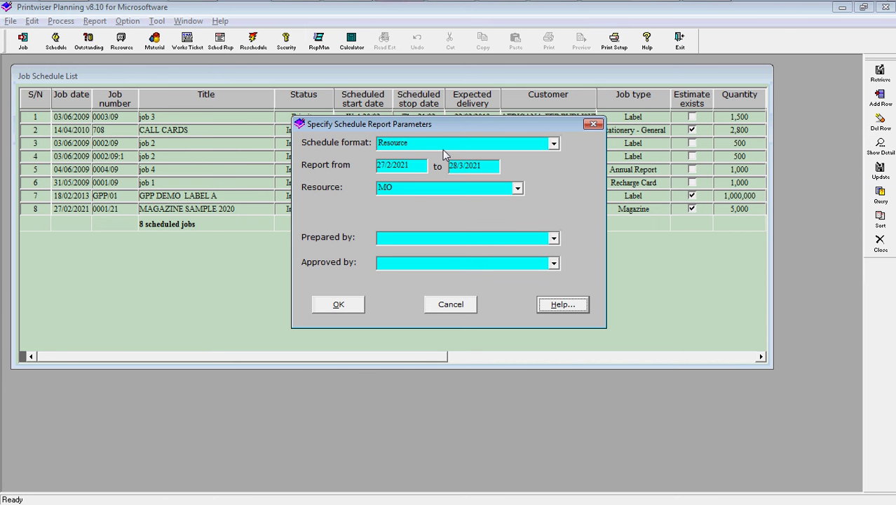
Produce the SPEEDMASTER 2 resource schedule for 27/2/2021–28/3/2021 with a preparer and approver chosen.
{"action": "left_click", "coordinate": [456, 188]}
{"action": "left_click_drag", "start_coordinate": [517, 225], "coordinate": [516, 263]}
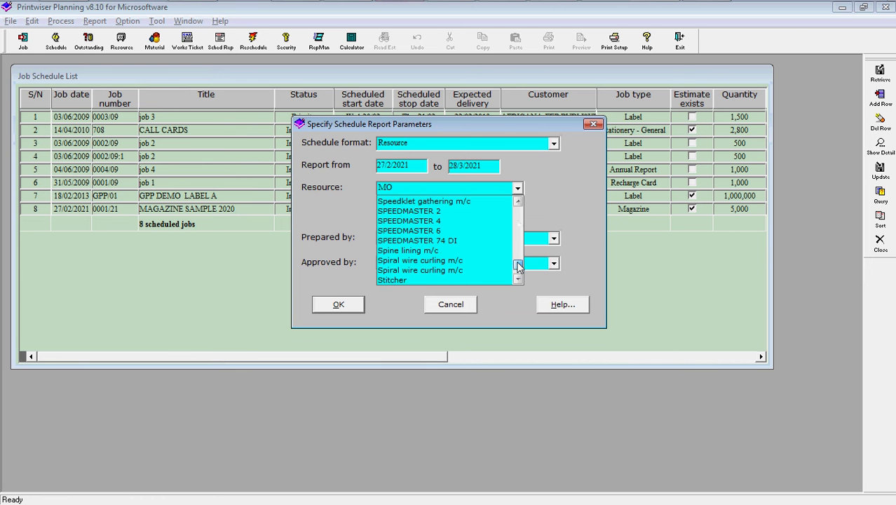
{"action": "left_click", "coordinate": [410, 211]}
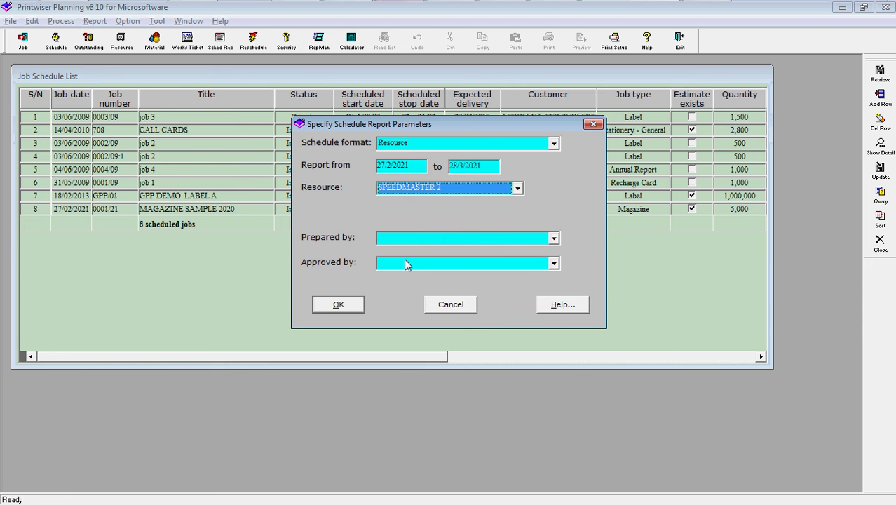
{"action": "left_click", "coordinate": [437, 240]}
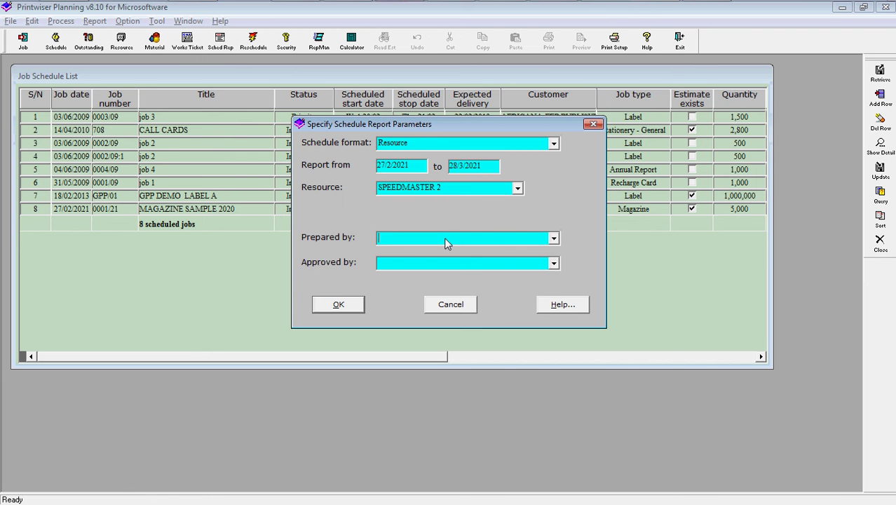
{"action": "left_click", "coordinate": [553, 239]}
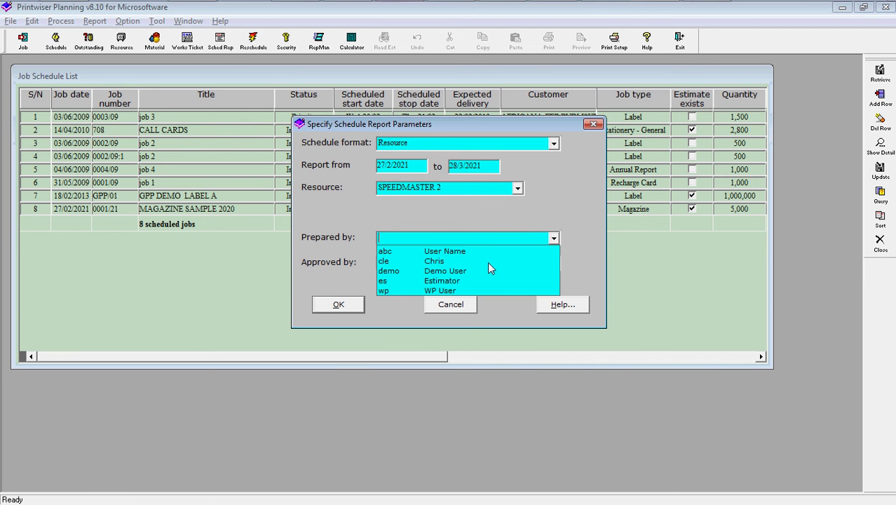
{"action": "left_click", "coordinate": [487, 261]}
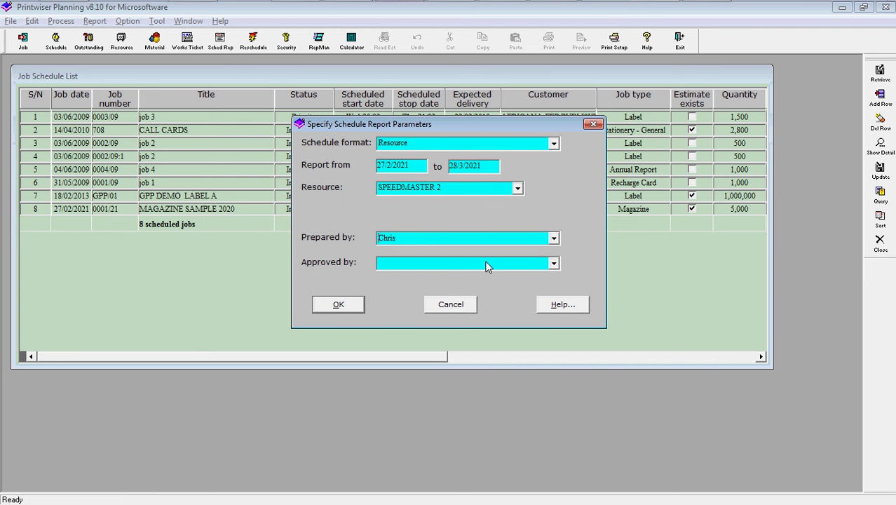
{"action": "left_click", "coordinate": [553, 263]}
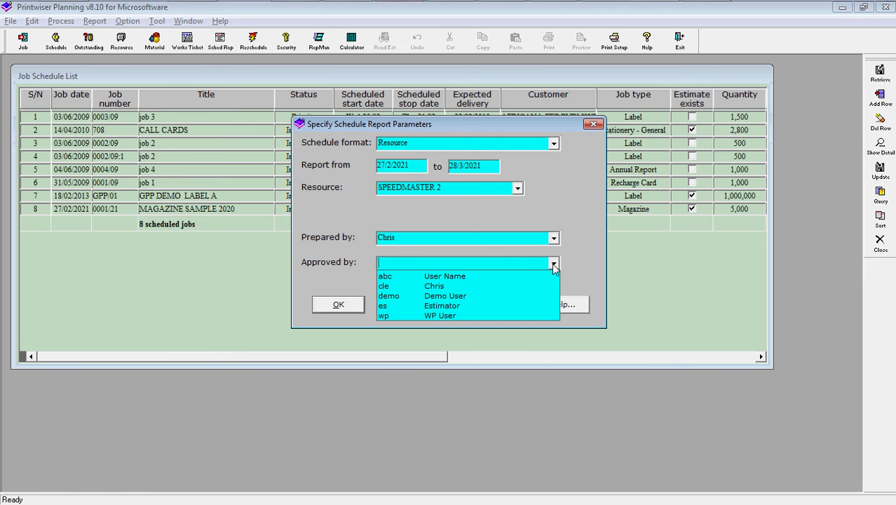
{"action": "left_click", "coordinate": [432, 287]}
{"action": "left_click", "coordinate": [339, 305]}
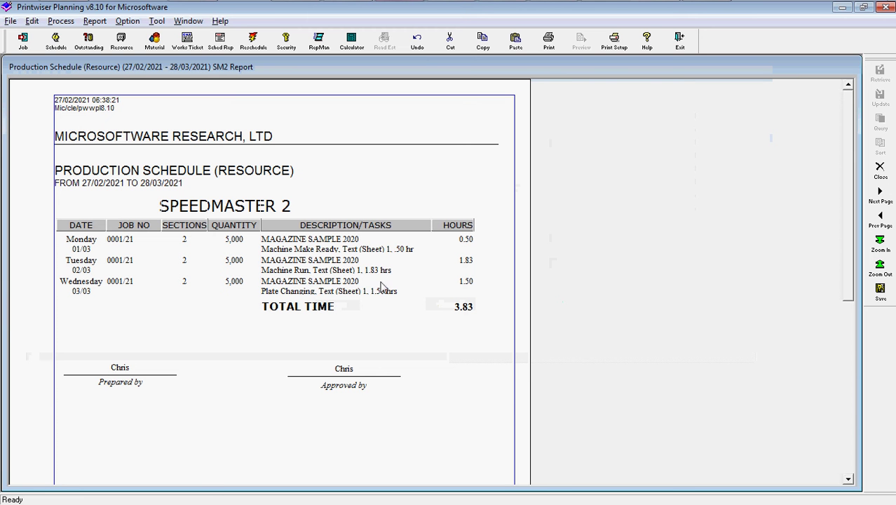
Close the SPEEDMASTER 2 report and the Job Schedule List.
{"action": "left_click", "coordinate": [880, 168]}
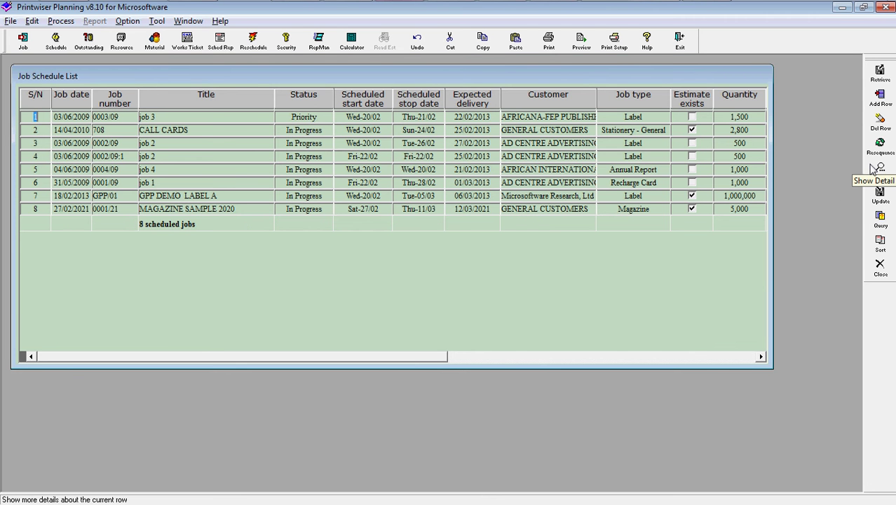
{"action": "left_click", "coordinate": [880, 266]}
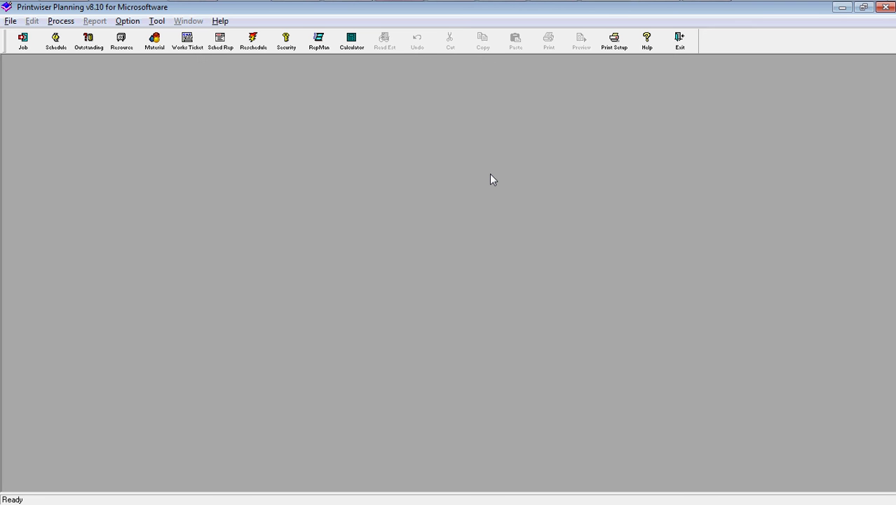
Look through the File menu without choosing anything, then exit Planning and confirm.
{"action": "left_click", "coordinate": [9, 21]}
{"action": "mouse_move", "coordinate": [24, 41]}
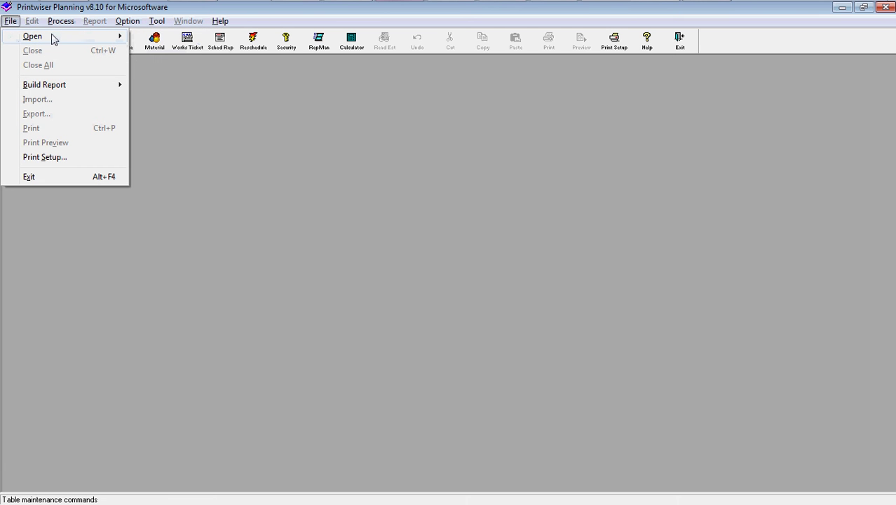
{"action": "mouse_move", "coordinate": [52, 38]}
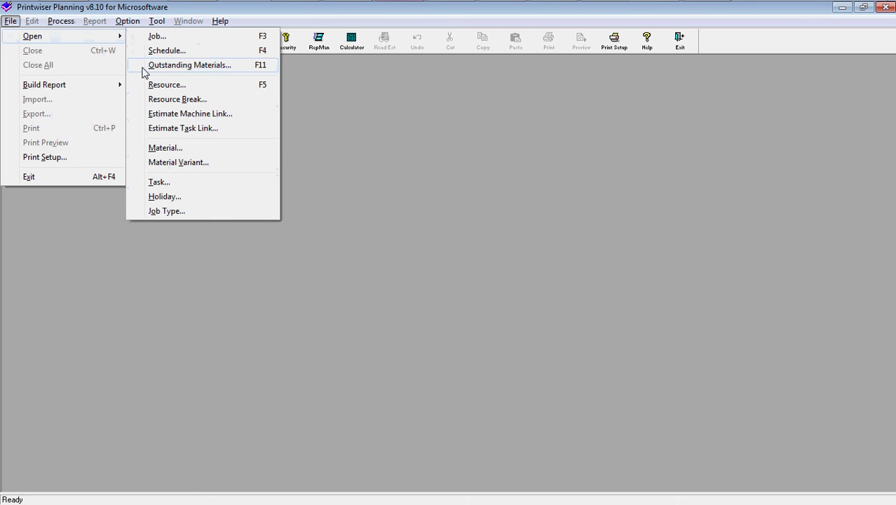
{"action": "left_click", "coordinate": [74, 269]}
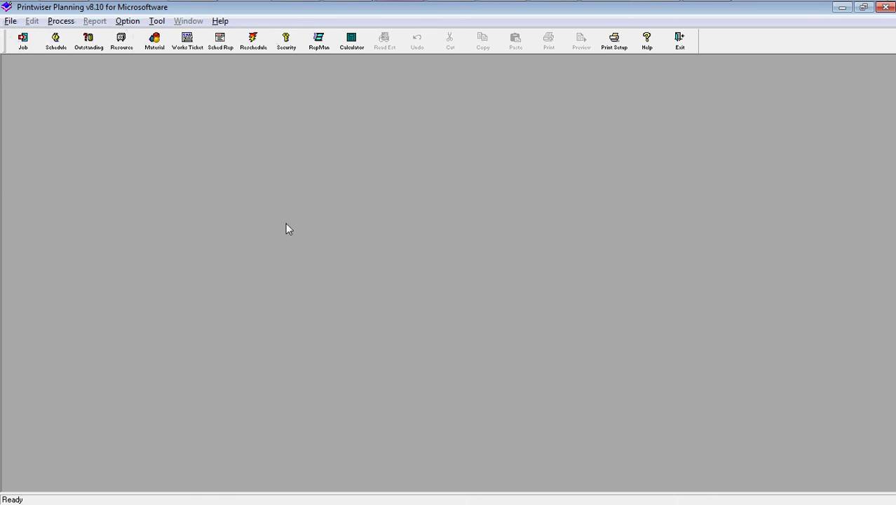
{"action": "left_click", "coordinate": [683, 51]}
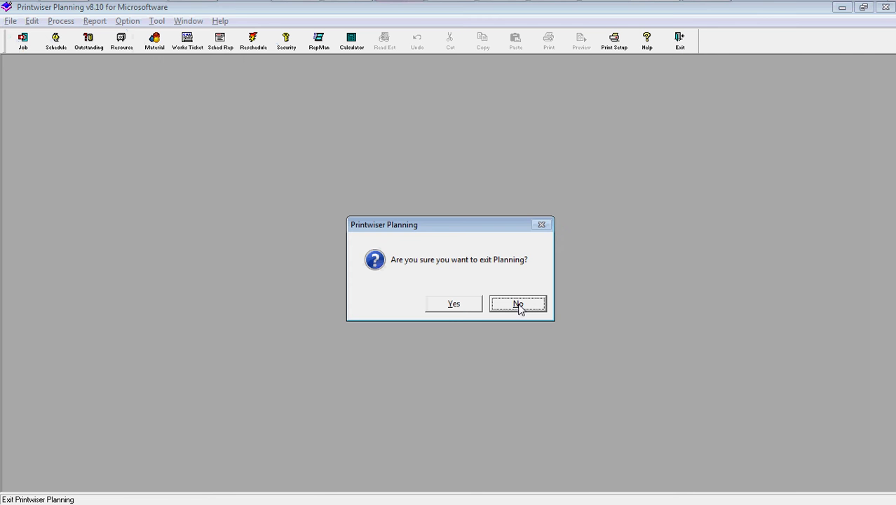
{"action": "left_click", "coordinate": [456, 305]}
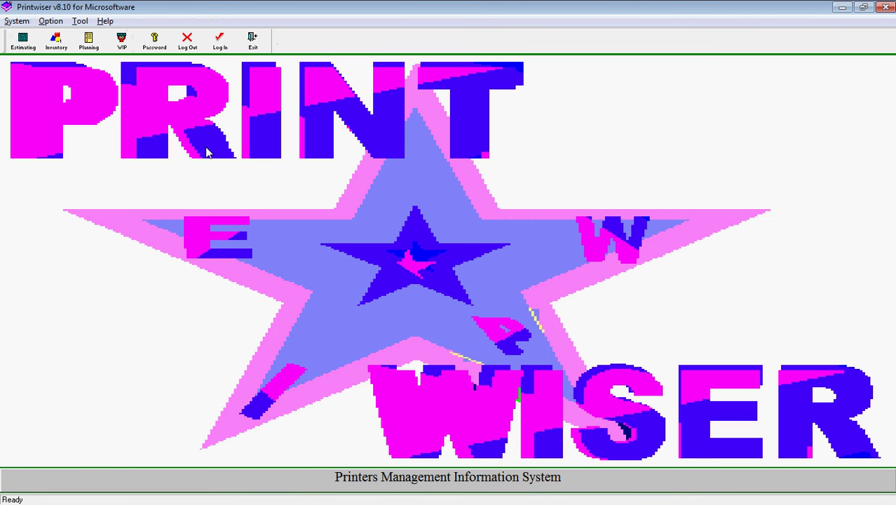
Launch the Inventory module and show its Stock List.
{"action": "left_click", "coordinate": [61, 45]}
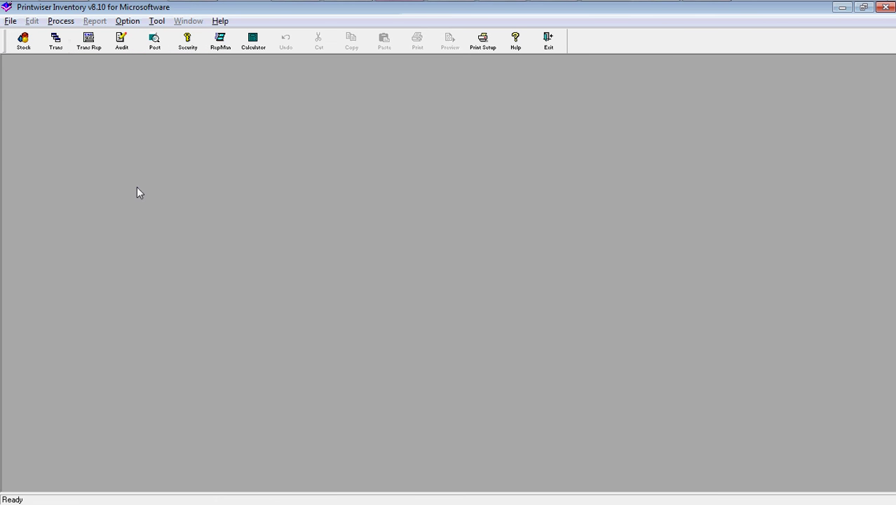
{"action": "left_click", "coordinate": [24, 42]}
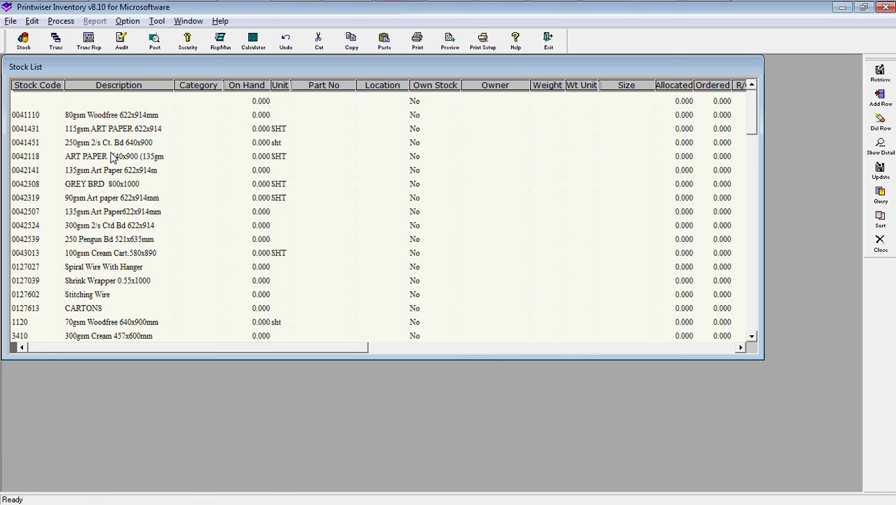
Query the stock list for descriptions matching 'plain'.
{"action": "key", "text": "ctrl+q"}
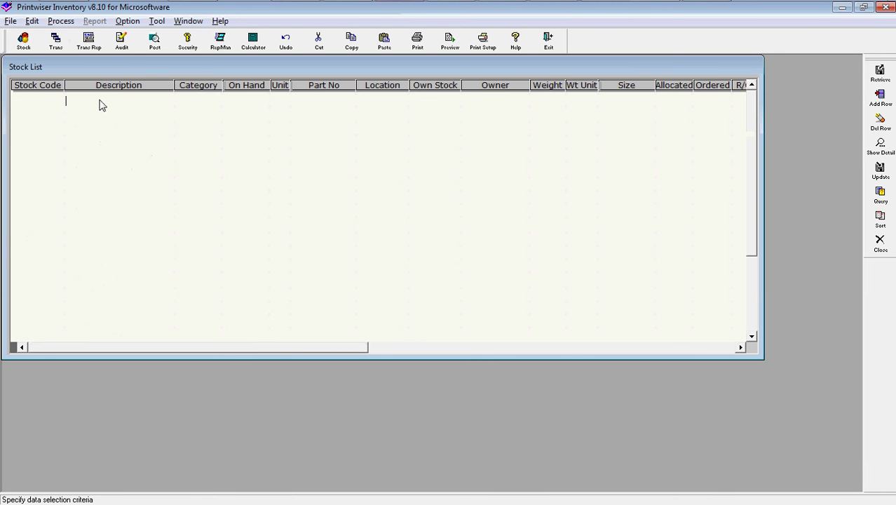
{"action": "type", "text": "plain"}
{"action": "key", "text": "Return"}
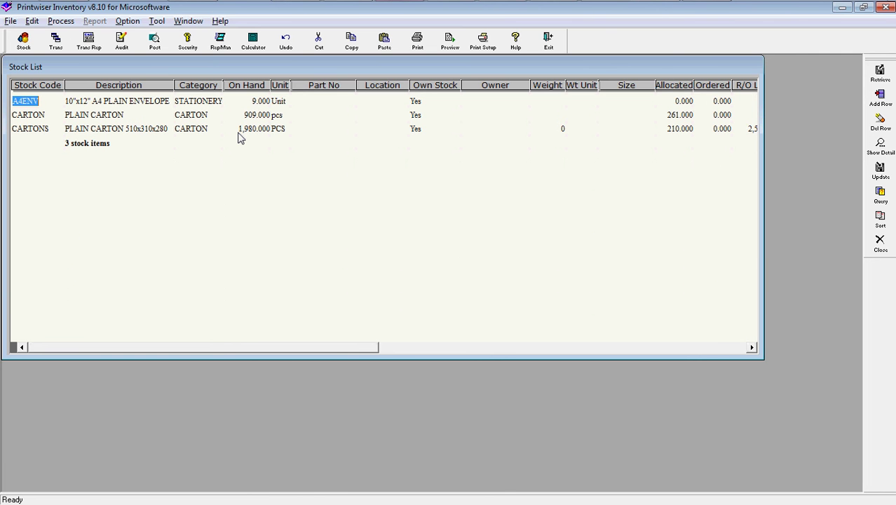
Re-query for 'ultrapos' to find ULTRAPOS PLATE 770x1030, then open the transaction list.
{"action": "key", "text": "ctrl+q"}
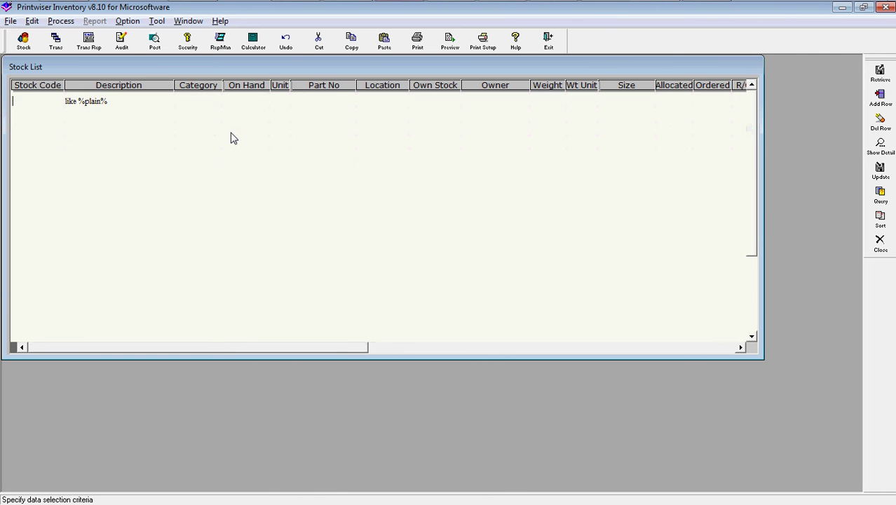
{"action": "left_click", "coordinate": [118, 102]}
{"action": "type", "text": "ultrapos"}
{"action": "key", "text": "ctrl+r"}
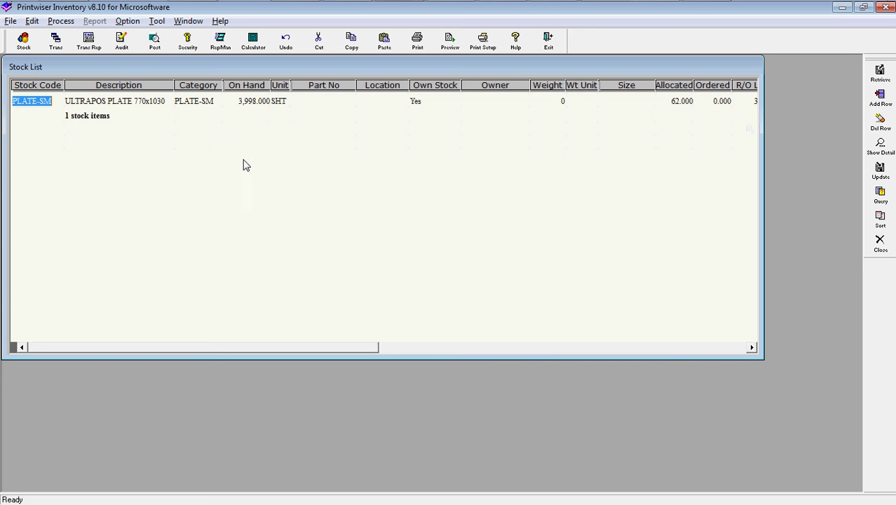
{"action": "left_click", "coordinate": [56, 42]}
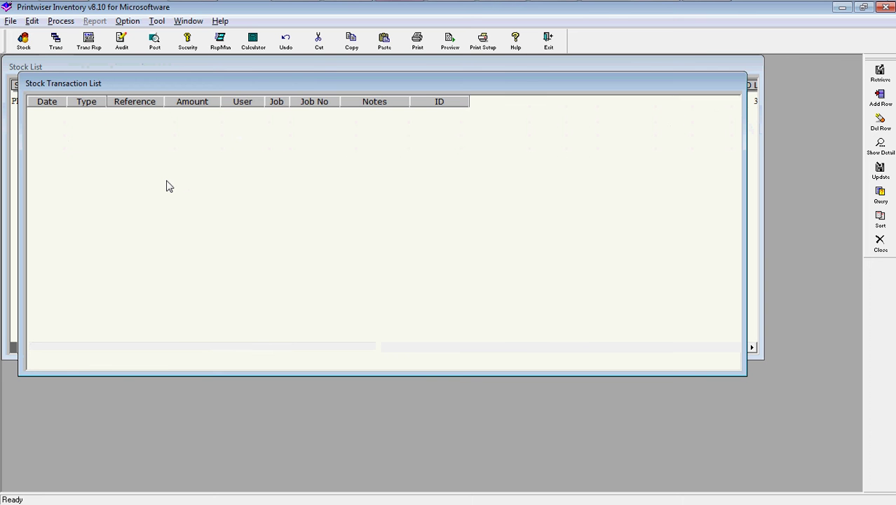
Create an MRQN stock transaction with reference MAG222 dated 27/02/2021.
{"action": "left_click", "coordinate": [104, 118]}
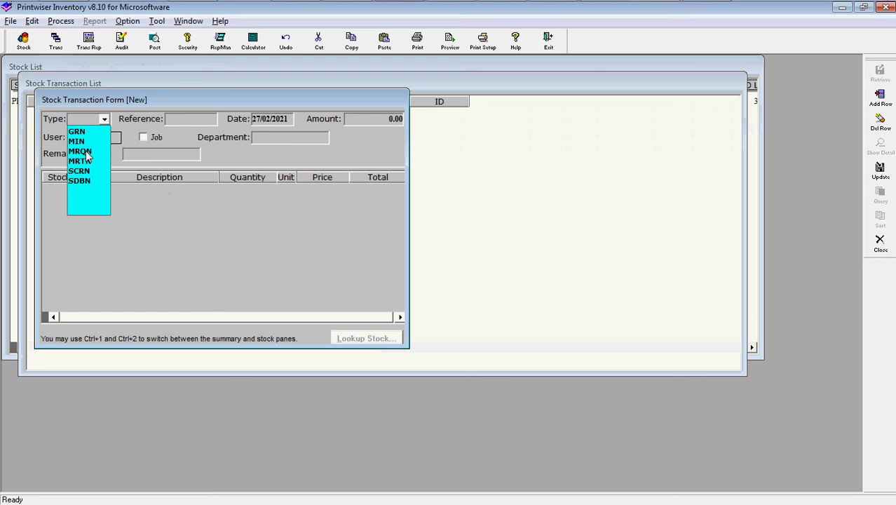
{"action": "left_click", "coordinate": [83, 151]}
{"action": "left_click", "coordinate": [175, 123]}
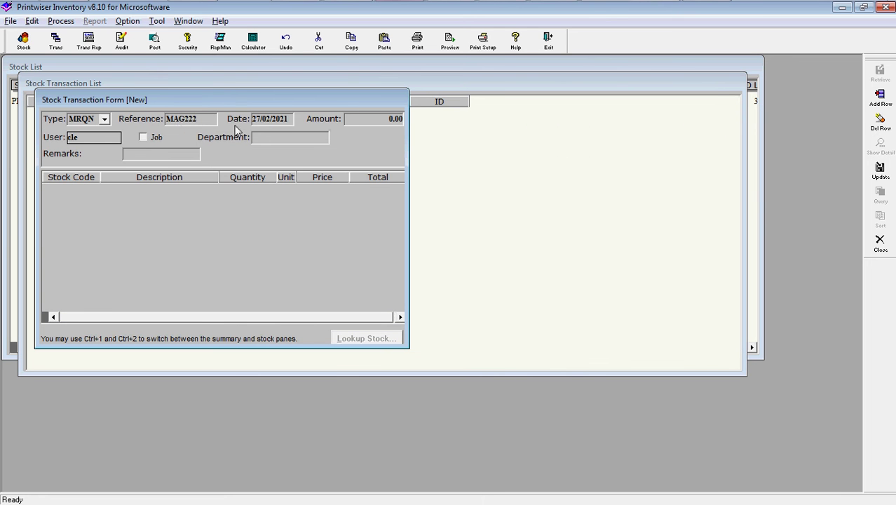
{"action": "key", "text": "Tab"}
{"action": "key", "text": "Tab"}
Link the requisition to job 0001/21 with remarks 'testing' and begin a stock line.
{"action": "left_click", "coordinate": [156, 138]}
{"action": "left_click", "coordinate": [288, 141]}
{"action": "type", "text": "0001/21"}
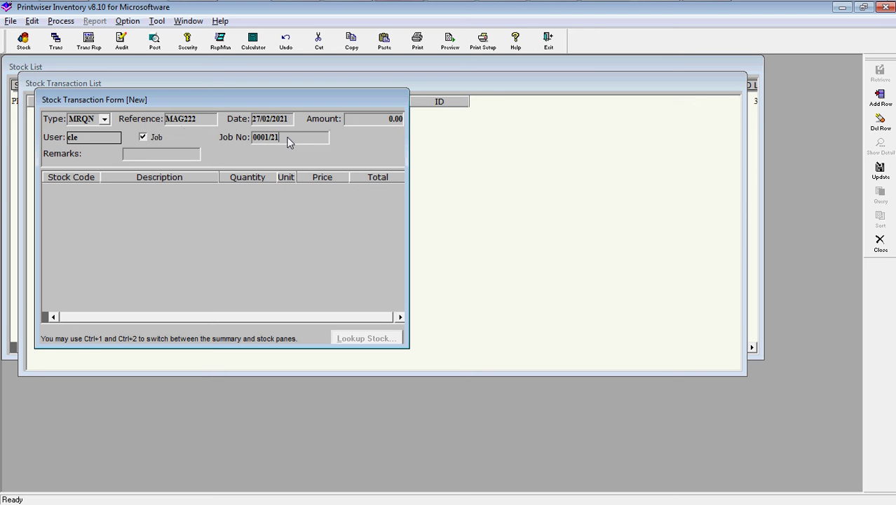
{"action": "key", "text": "Tab"}
{"action": "type", "text": "testing"}
{"action": "key", "text": "Tab"}
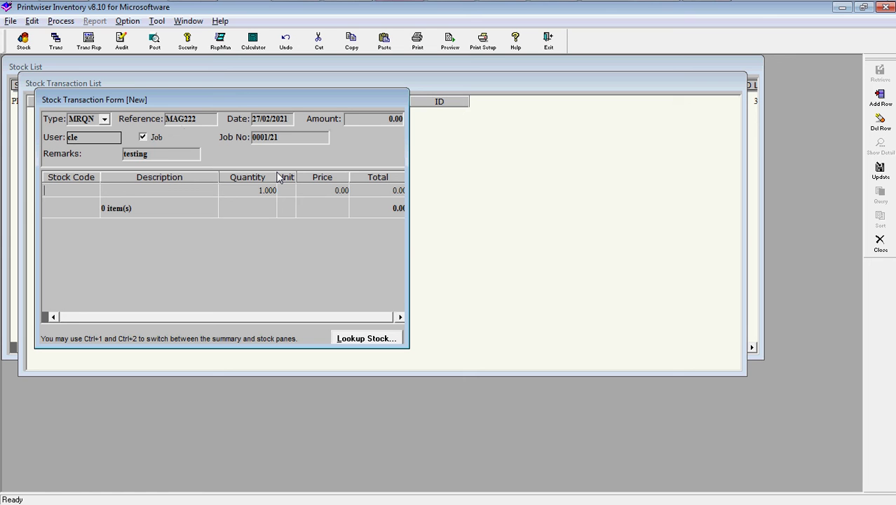
Enter stock code CARTON for 1 pcs PLAIN CARTON at 60.00 and add a blank line.
{"action": "type", "text": "CARTON"}
{"action": "key", "text": "Return"}
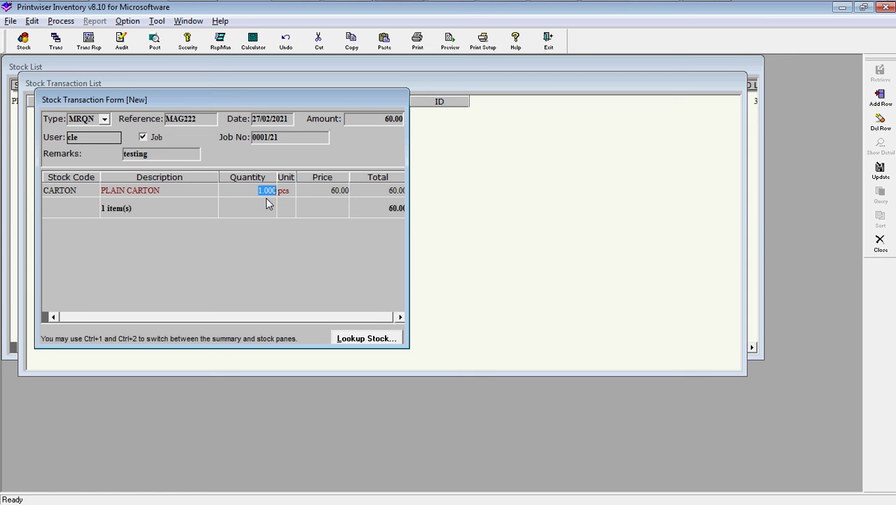
{"action": "key", "text": "Return"}
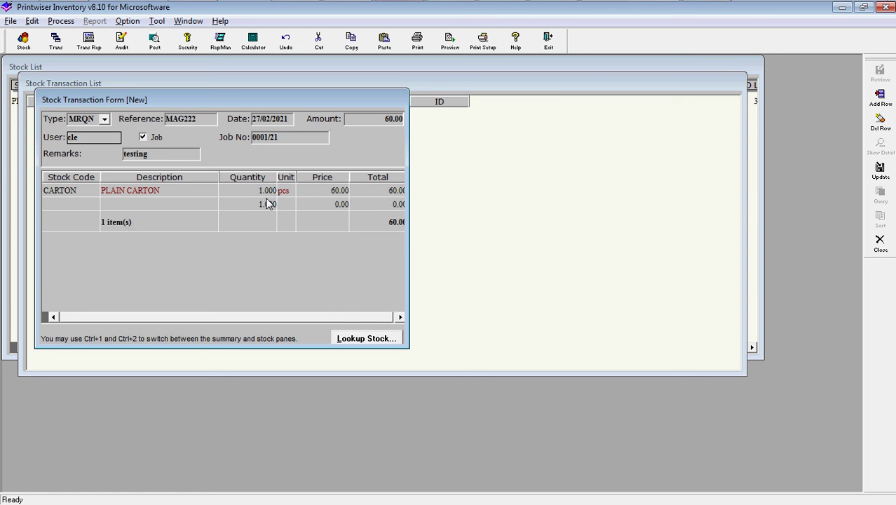
Look up 'plate' and put one ULTRAPOS PLATE 770x1030 sheet at 2.50 on the new line.
{"action": "left_click", "coordinate": [354, 339]}
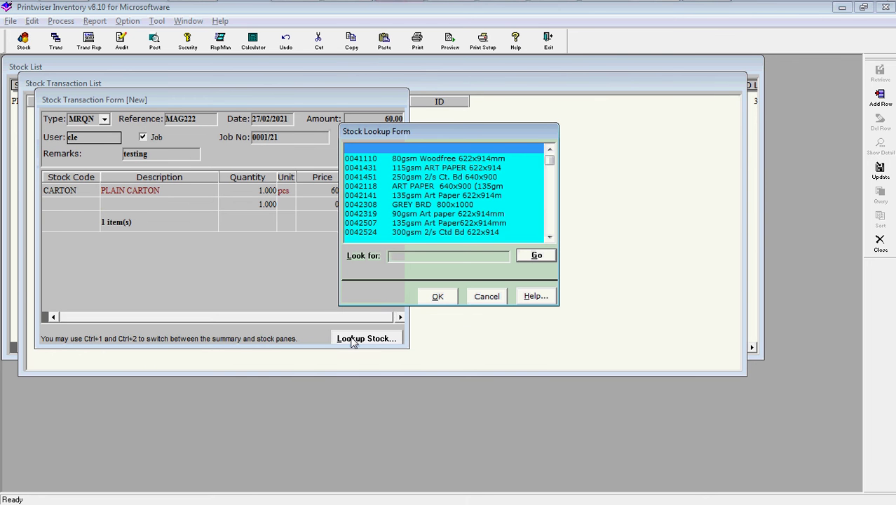
{"action": "type", "text": "utrapos"}
{"action": "left_click", "coordinate": [542, 257]}
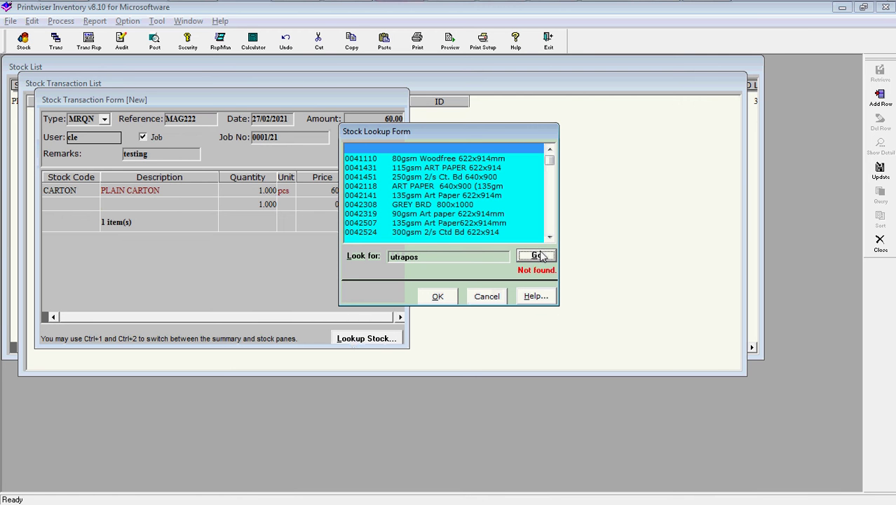
{"action": "left_click", "coordinate": [430, 258]}
{"action": "key", "text": "BackSpace"}
{"action": "key", "text": "BackSpace"}
{"action": "key", "text": "BackSpace"}
{"action": "key", "text": "BackSpace"}
{"action": "key", "text": "BackSpace"}
{"action": "key", "text": "BackSpace"}
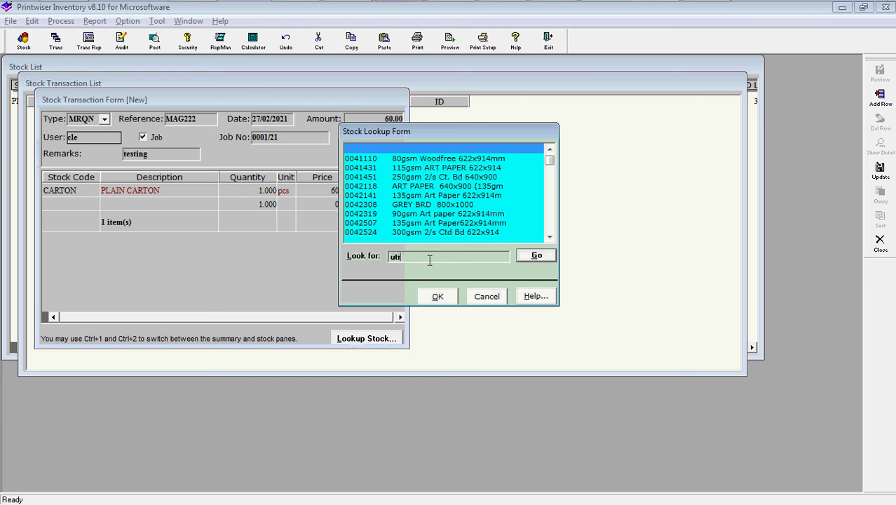
{"action": "key", "text": "BackSpace"}
{"action": "type", "text": "plate"}
{"action": "left_click", "coordinate": [526, 258]}
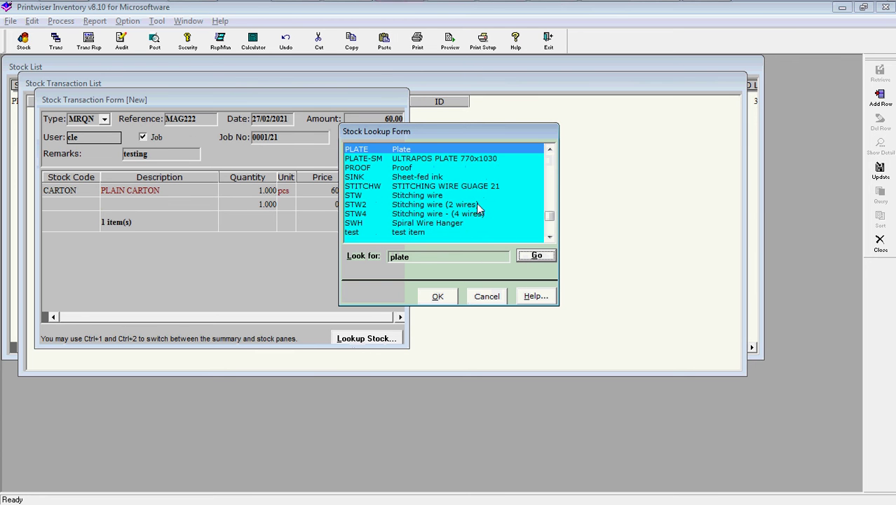
{"action": "left_click", "coordinate": [406, 162]}
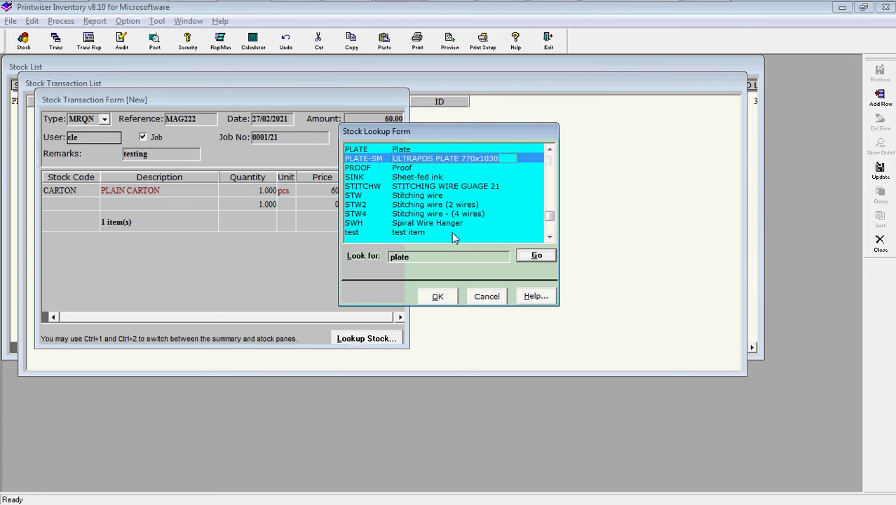
{"action": "left_click", "coordinate": [438, 297]}
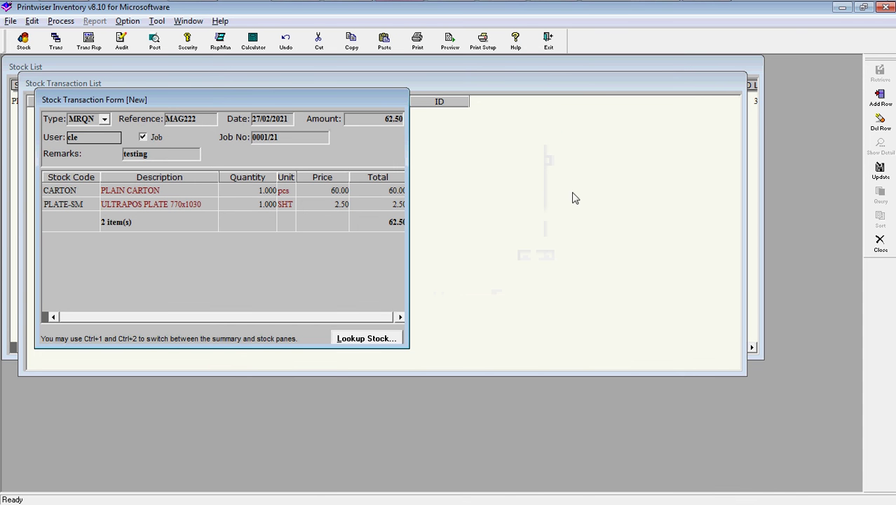
Post transactions up to 27/02/2021, acknowledge the one posted, and close the transaction list.
{"action": "key", "text": "Up"}
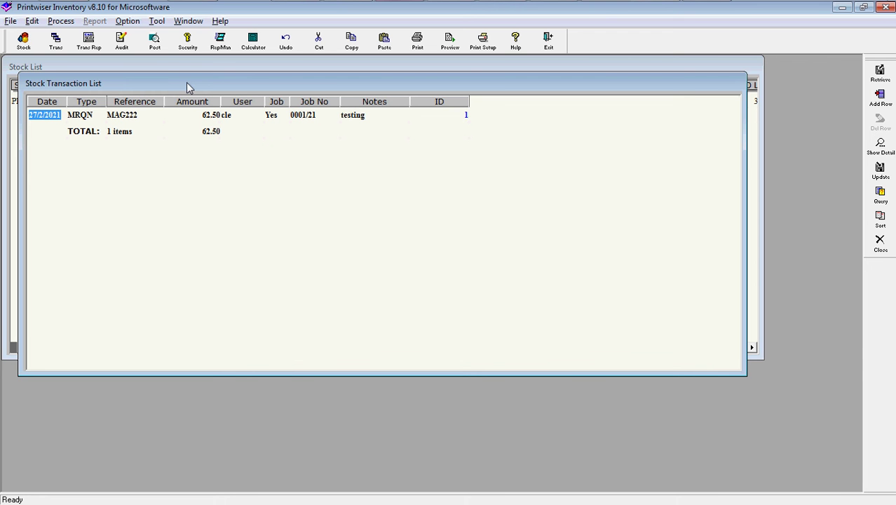
{"action": "left_click", "coordinate": [156, 45]}
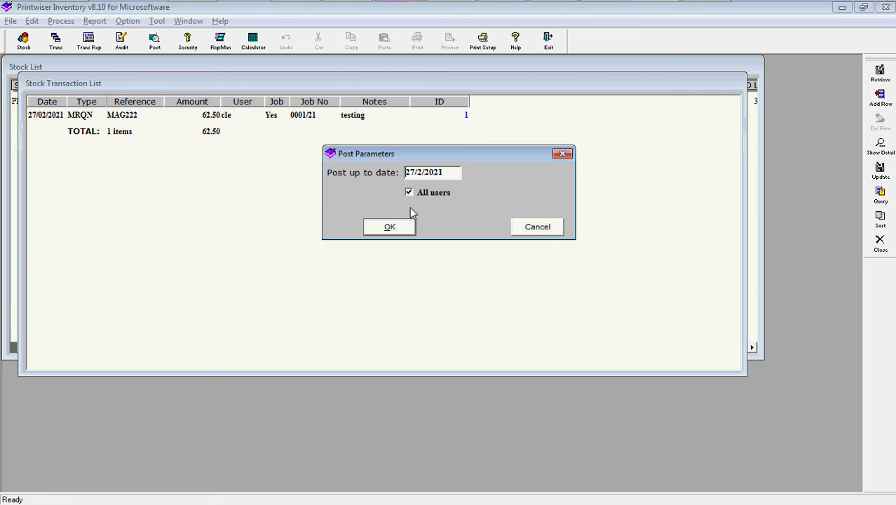
{"action": "left_click", "coordinate": [390, 227]}
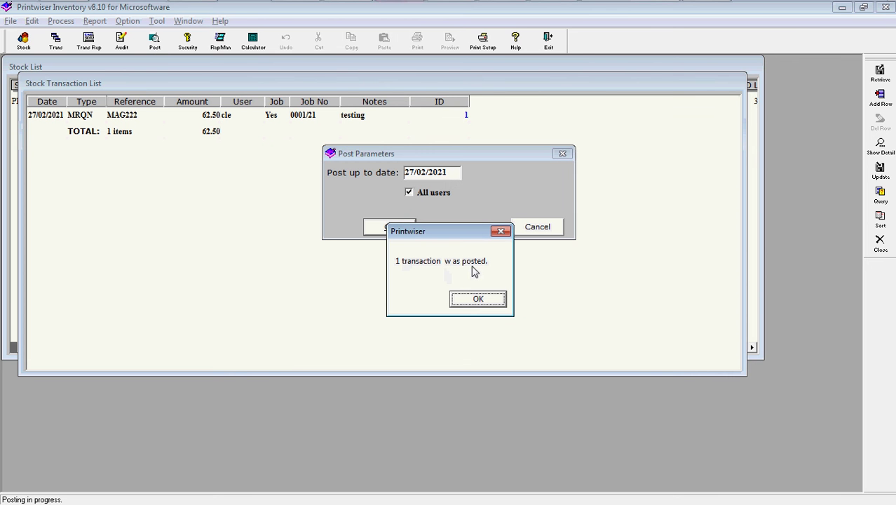
{"action": "left_click", "coordinate": [477, 300]}
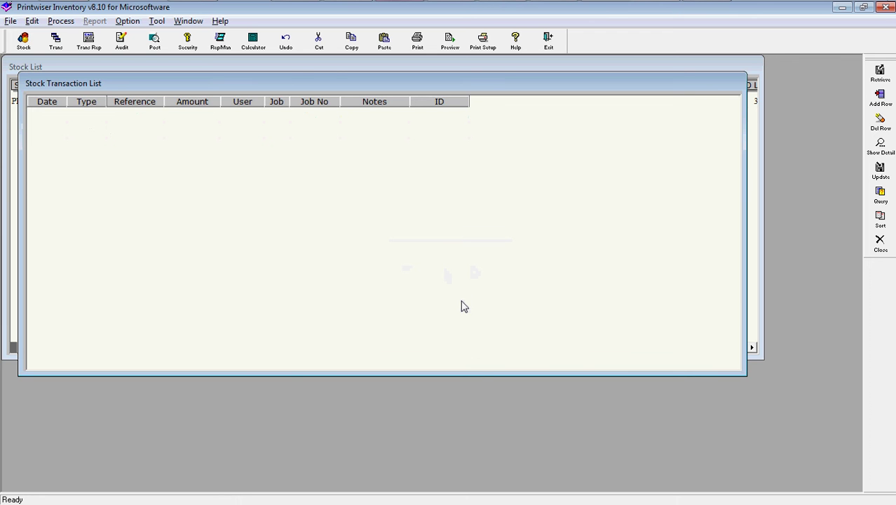
{"action": "key", "text": "Escape"}
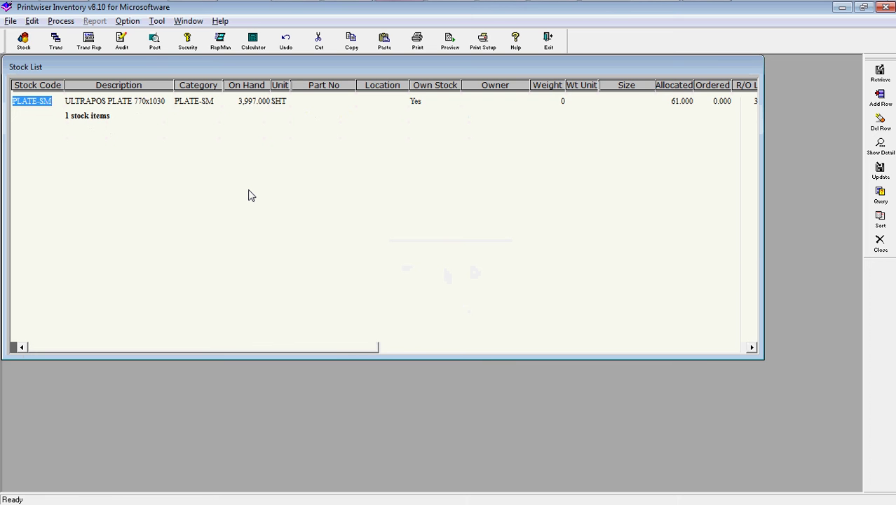
Filter the stock list to stock code CARTON, clearing the old ultrapos description criterion.
{"action": "key", "text": "ctrl+q"}
{"action": "type", "text": "CARTON"}
{"action": "key", "text": "Tab"}
{"action": "key", "text": "Delete"}
{"action": "key", "text": "ctrl+r"}
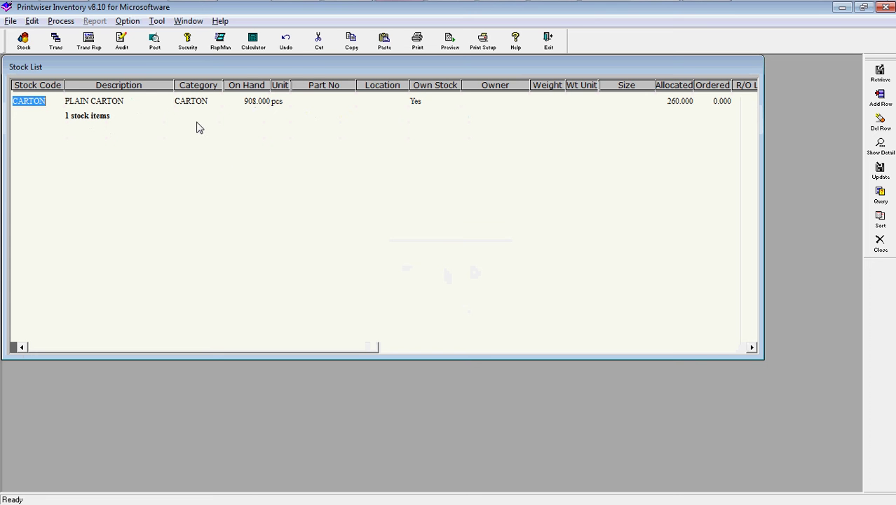
{"action": "left_click", "coordinate": [10, 21]}
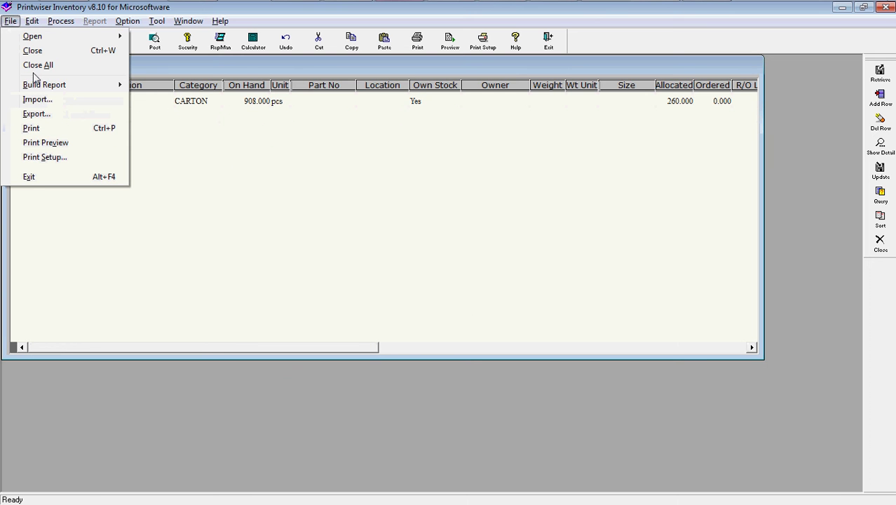
{"action": "mouse_move", "coordinate": [121, 90]}
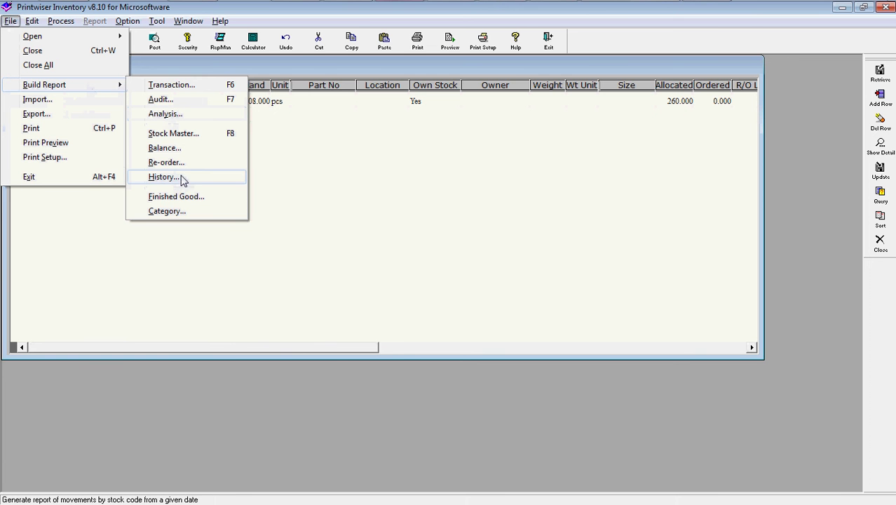
{"action": "left_click", "coordinate": [180, 180]}
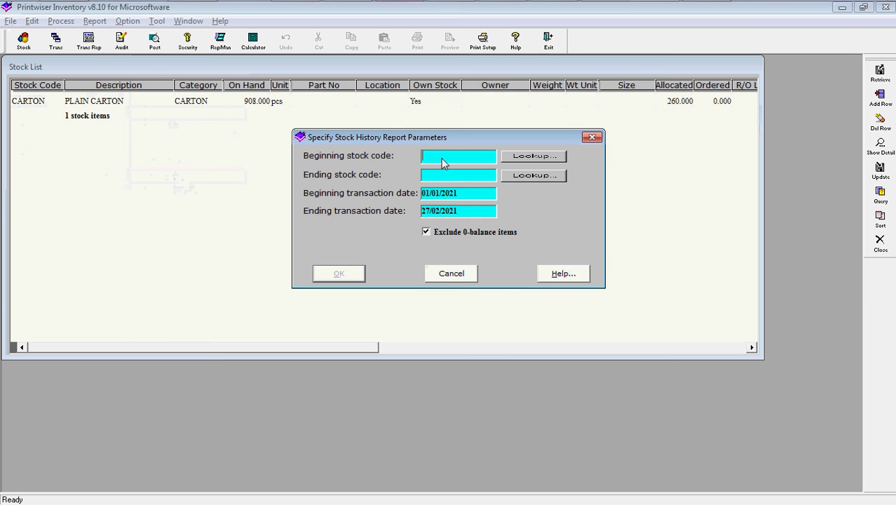
{"action": "key", "text": "Tab"}
{"action": "left_click", "coordinate": [339, 275]}
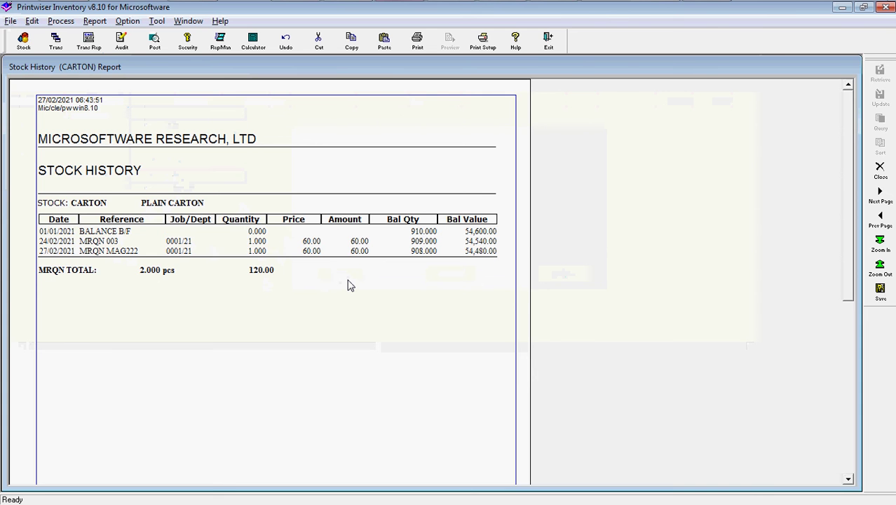
{"action": "key", "text": "Escape"}
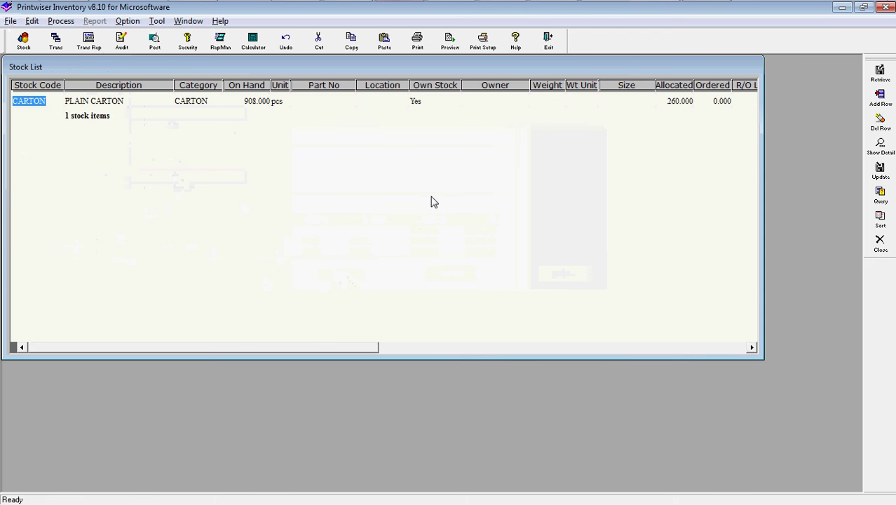
Leave the Inventory module and switch to Work In Progress.
{"action": "left_click", "coordinate": [549, 42]}
{"action": "left_click", "coordinate": [446, 311]}
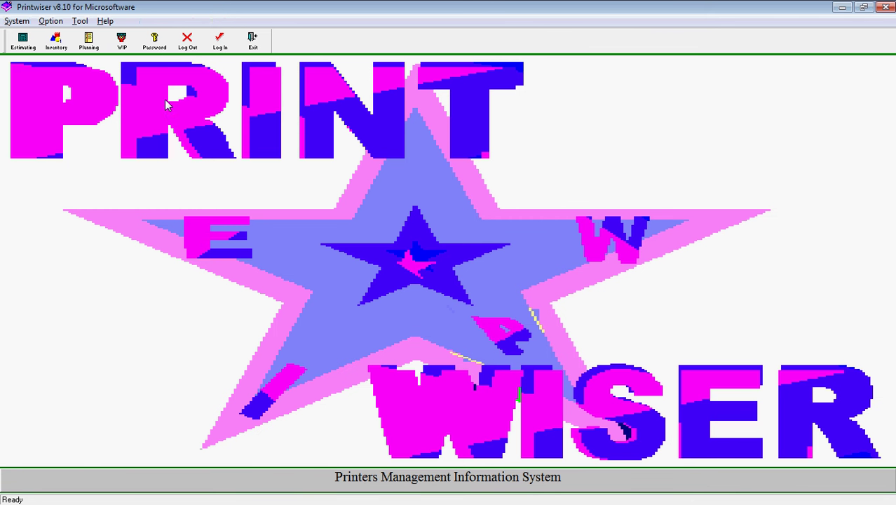
{"action": "left_click", "coordinate": [124, 52]}
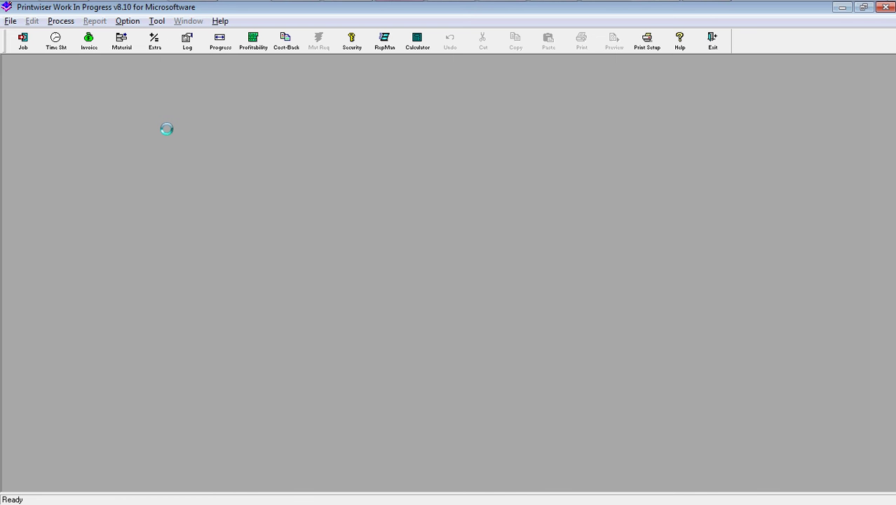
Open the job progress list, widen it to reveal more columns, and check the material usage list.
{"action": "left_click", "coordinate": [23, 42]}
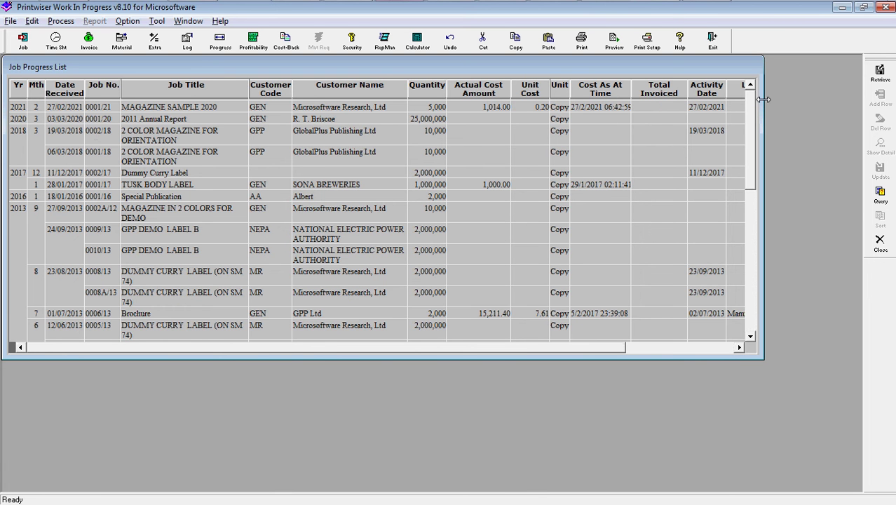
{"action": "left_click_drag", "start_coordinate": [763, 101], "coordinate": [856, 79]}
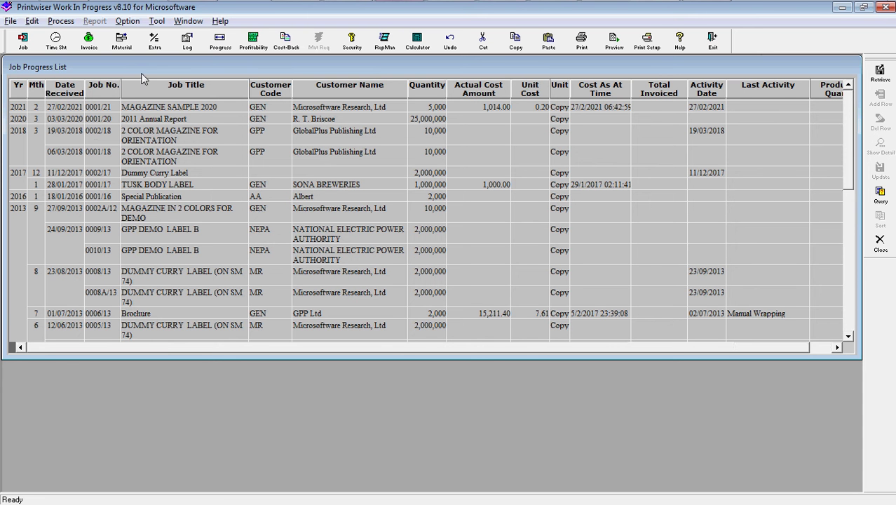
{"action": "left_click", "coordinate": [122, 42]}
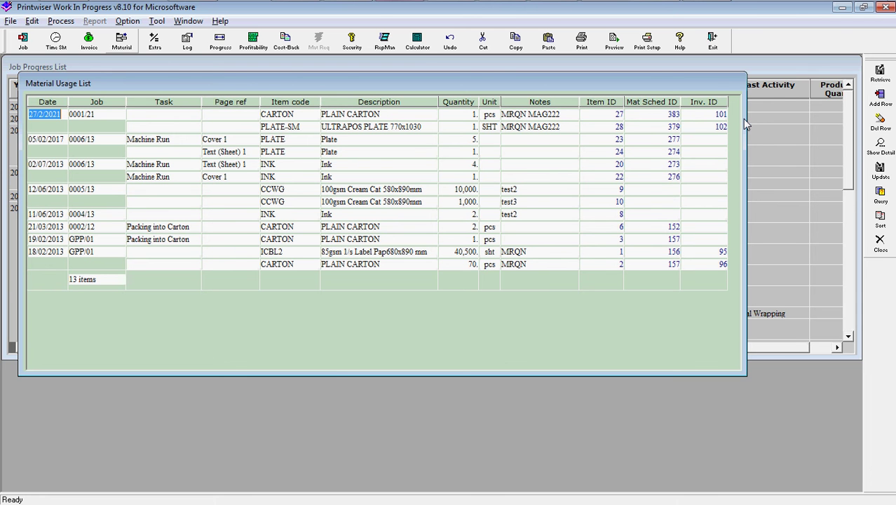
{"action": "left_click", "coordinate": [879, 242]}
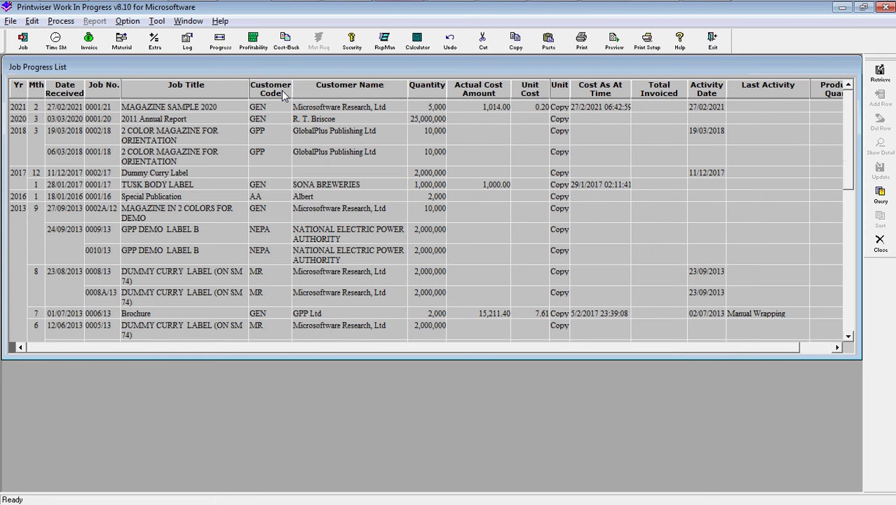
Start a new time sheet entry dated 27/02/2021 for the chosen staff member on job 0001/21.
{"action": "left_click", "coordinate": [67, 53]}
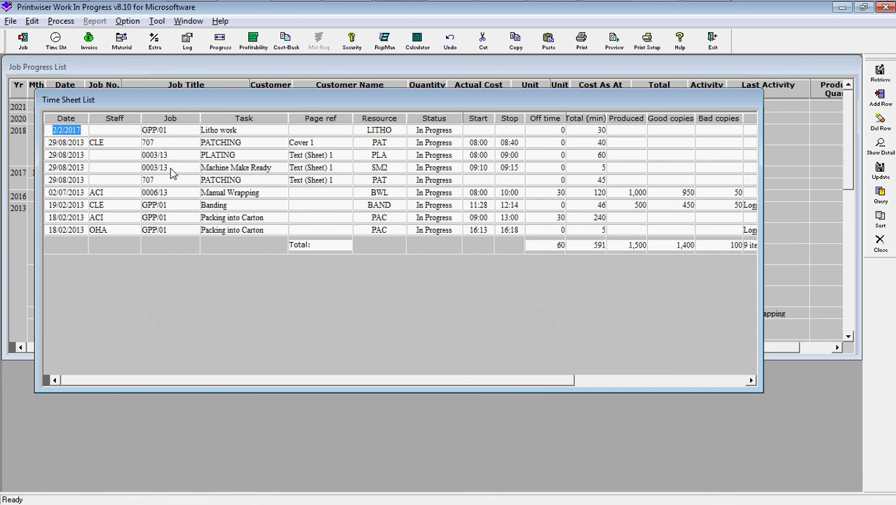
{"action": "double_click", "coordinate": [170, 174]}
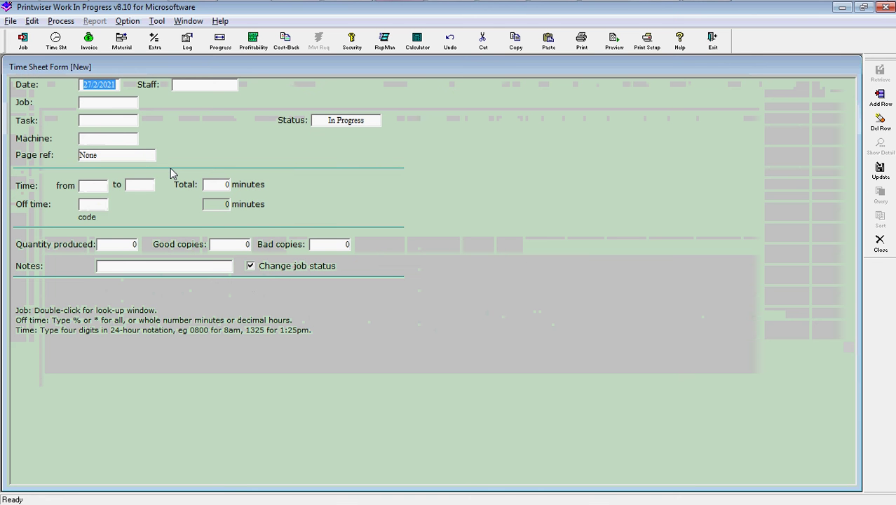
{"action": "key", "text": "Tab"}
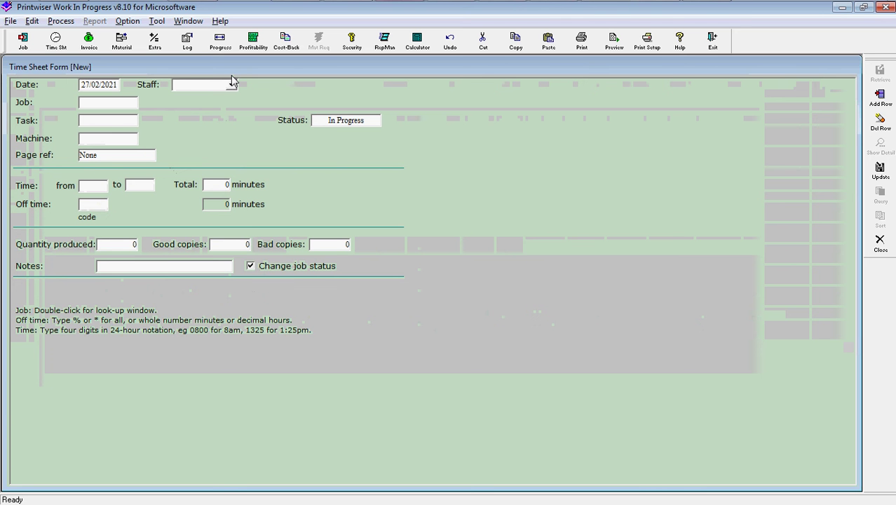
{"action": "left_click", "coordinate": [231, 85]}
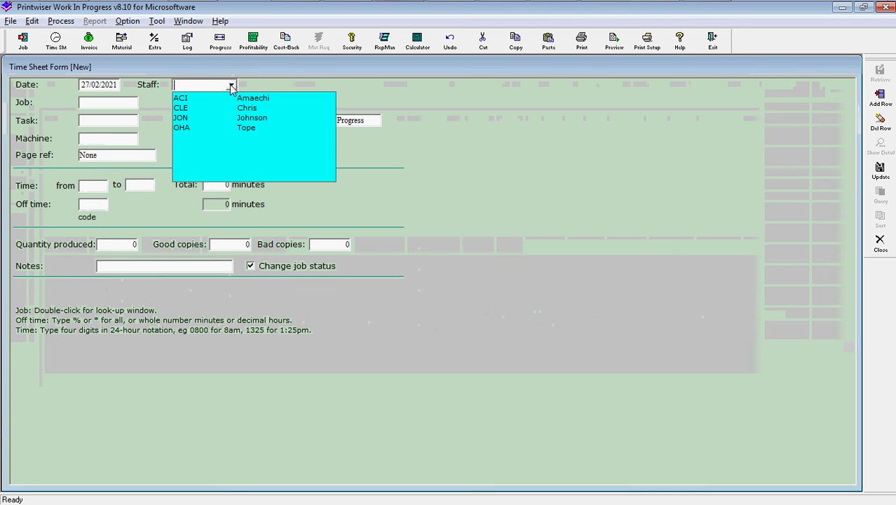
{"action": "left_click", "coordinate": [184, 109]}
{"action": "left_click", "coordinate": [130, 107]}
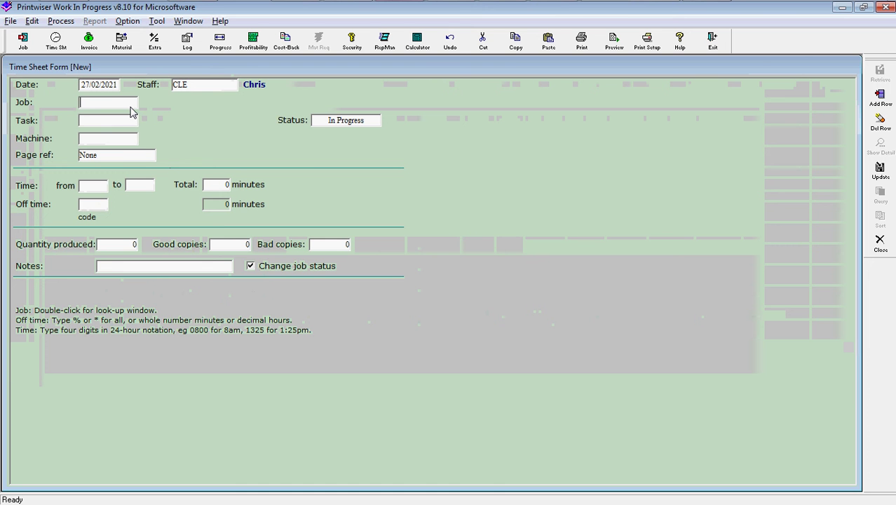
{"action": "type", "text": "0001/21"}
{"action": "key", "text": "Tab"}
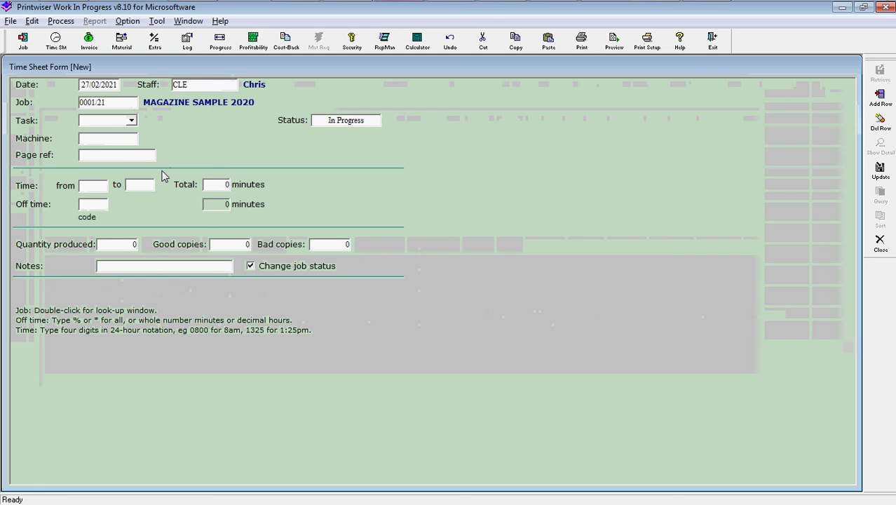
Log task MMRDY from 10:00 to 10:15 and save the time sheet entry.
{"action": "type", "text": "MMRDY"}
{"action": "key", "text": "Tab"}
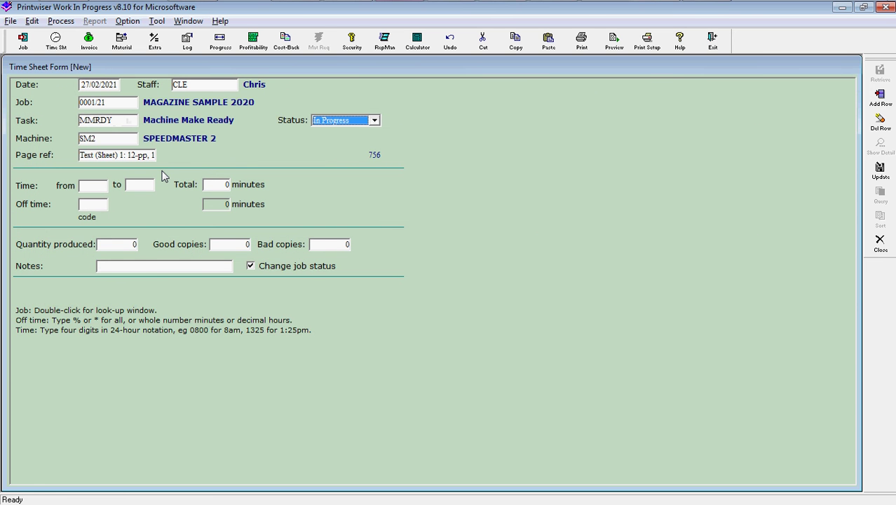
{"action": "left_click", "coordinate": [87, 190]}
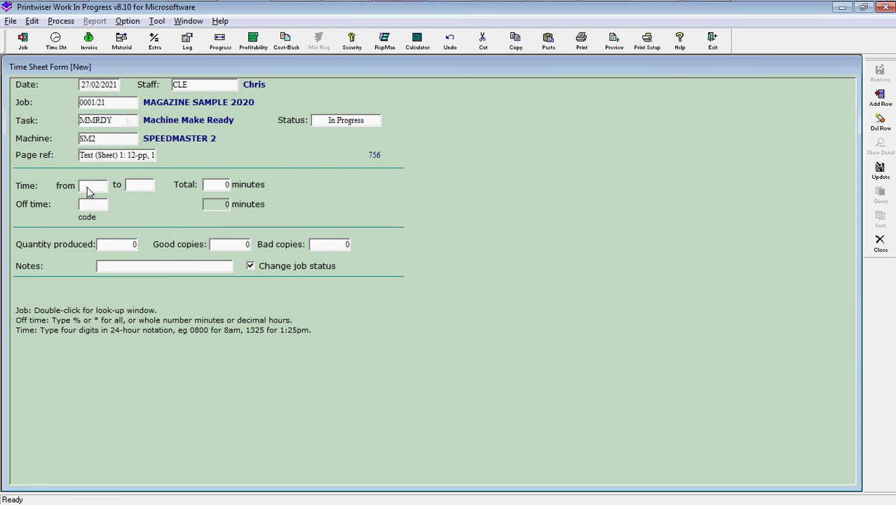
{"action": "type", "text": "1000"}
{"action": "key", "text": "Tab"}
{"action": "type", "text": "10:"}
{"action": "type", "text": "15"}
{"action": "key", "text": "Tab"}
{"action": "key", "text": "Return"}
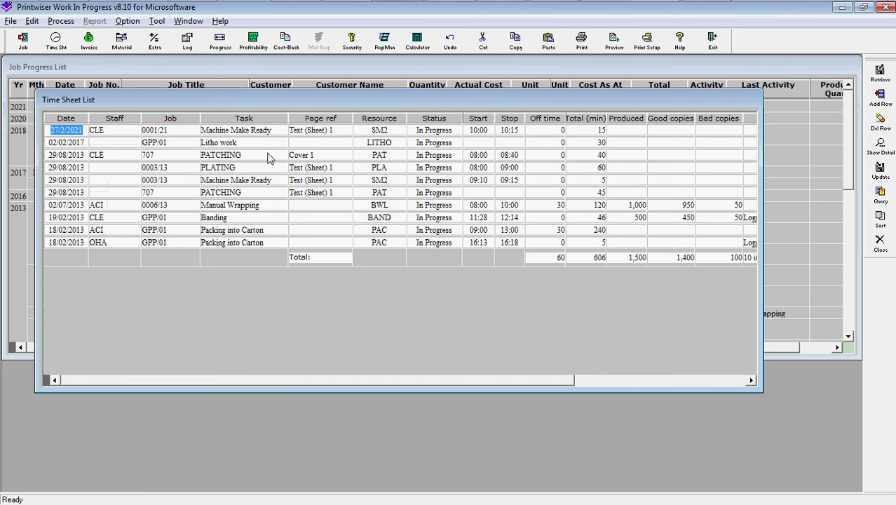
{"action": "key", "text": "Escape"}
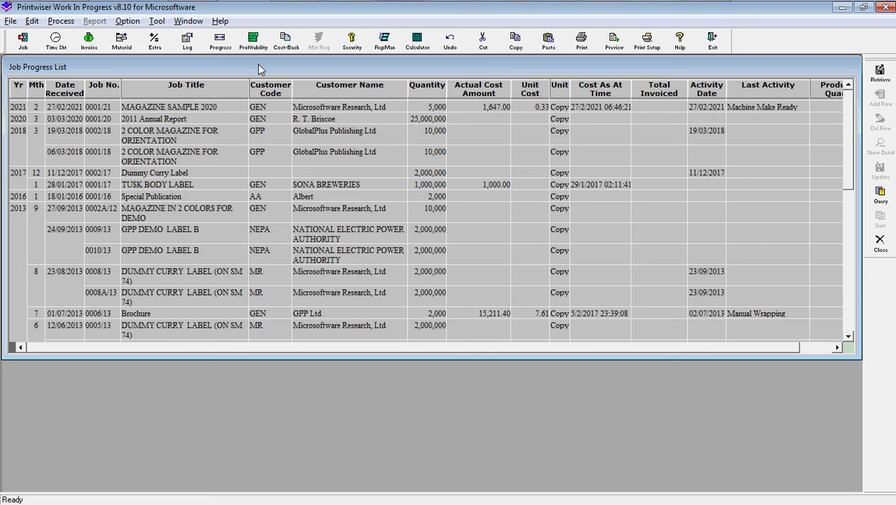
Generate and review the progress report for jobs received 28/01/2021 to 27/02/2021, then close it.
{"action": "left_click", "coordinate": [219, 43]}
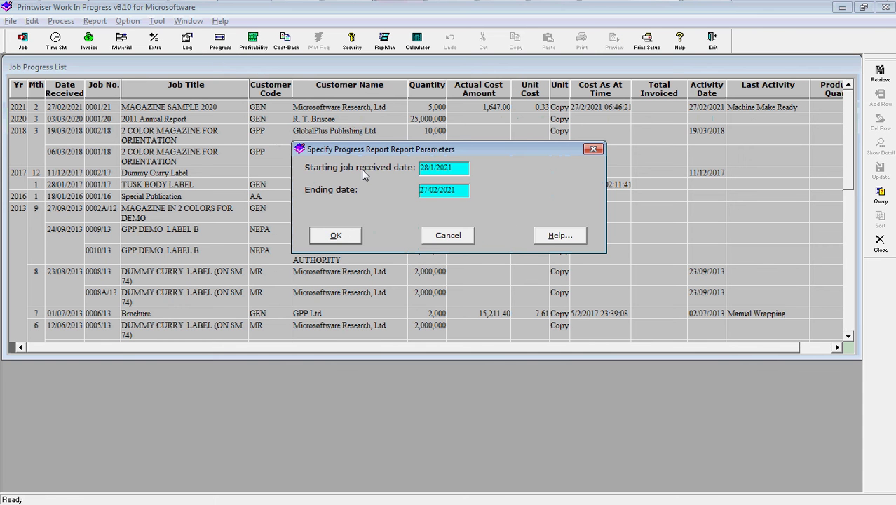
{"action": "left_click", "coordinate": [336, 234]}
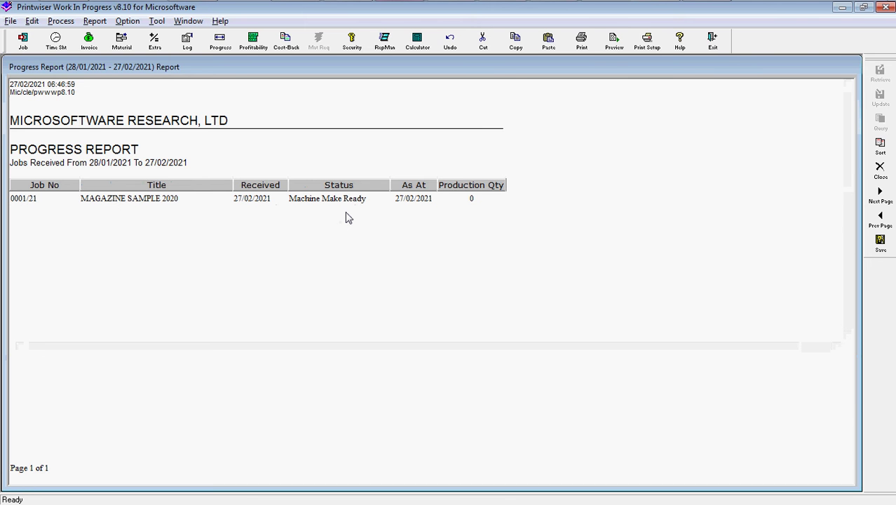
{"action": "key", "text": "Escape"}
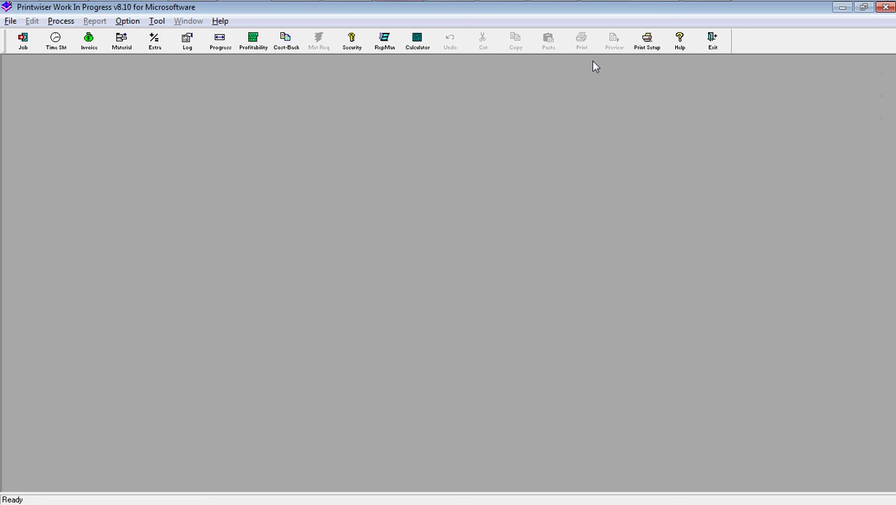
Switch the PDFCreator printer's page orientation to Landscape and apply the printer setup.
{"action": "left_click", "coordinate": [646, 42]}
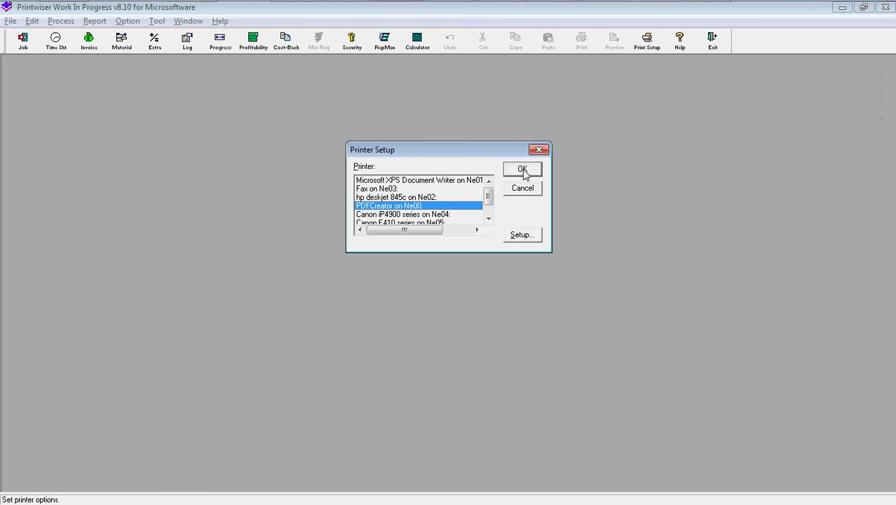
{"action": "left_click", "coordinate": [521, 236]}
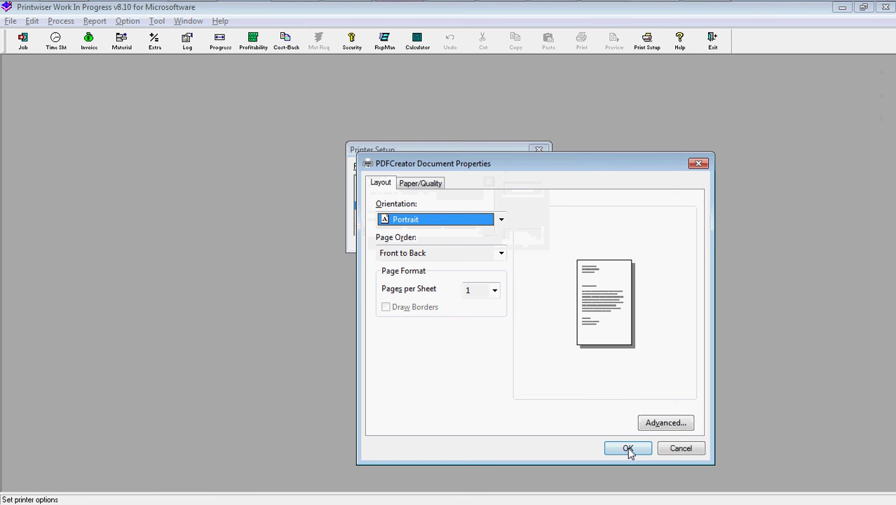
{"action": "left_click", "coordinate": [449, 219]}
{"action": "left_click", "coordinate": [437, 247]}
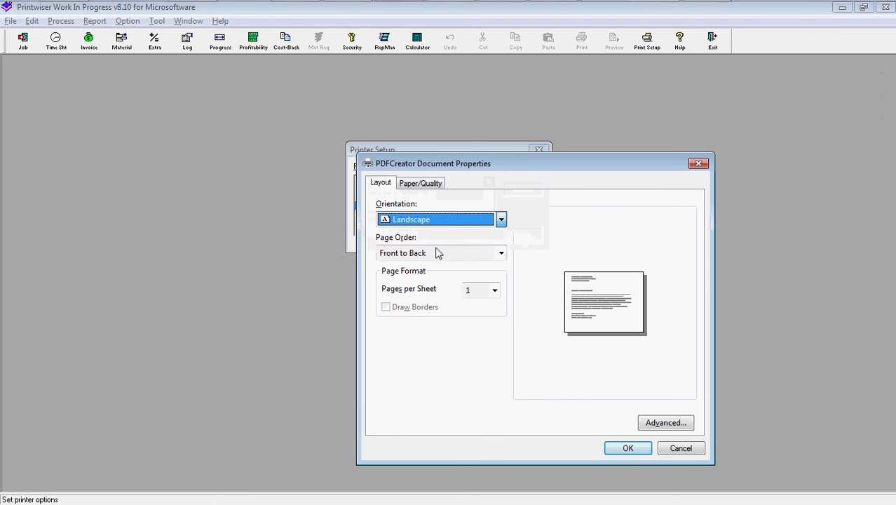
{"action": "left_click", "coordinate": [620, 448]}
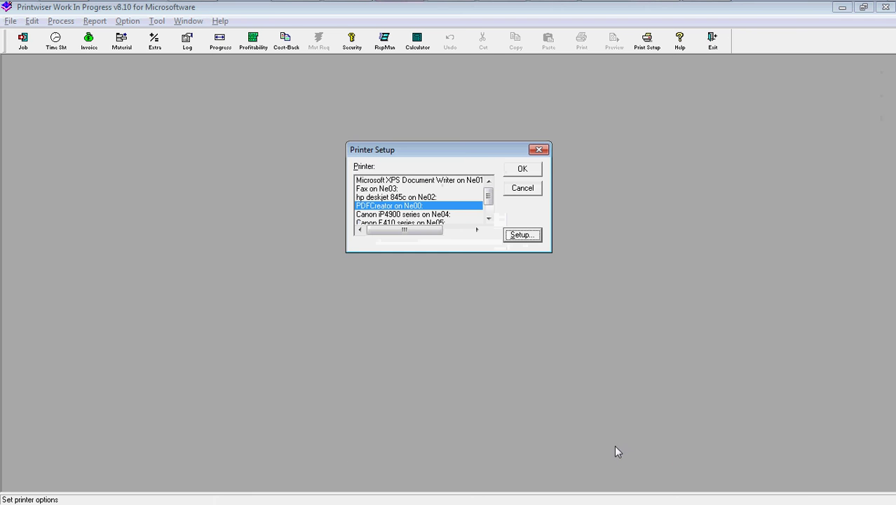
{"action": "left_click", "coordinate": [523, 169]}
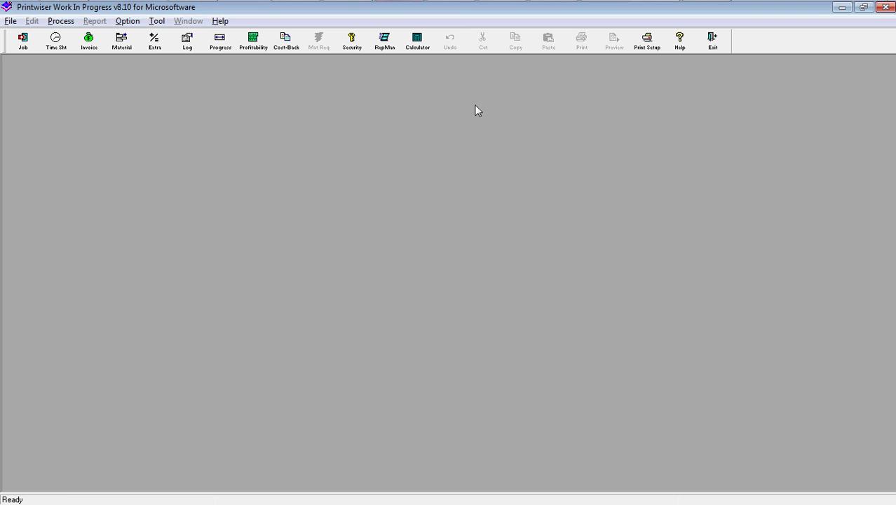
{"action": "left_click", "coordinate": [280, 50]}
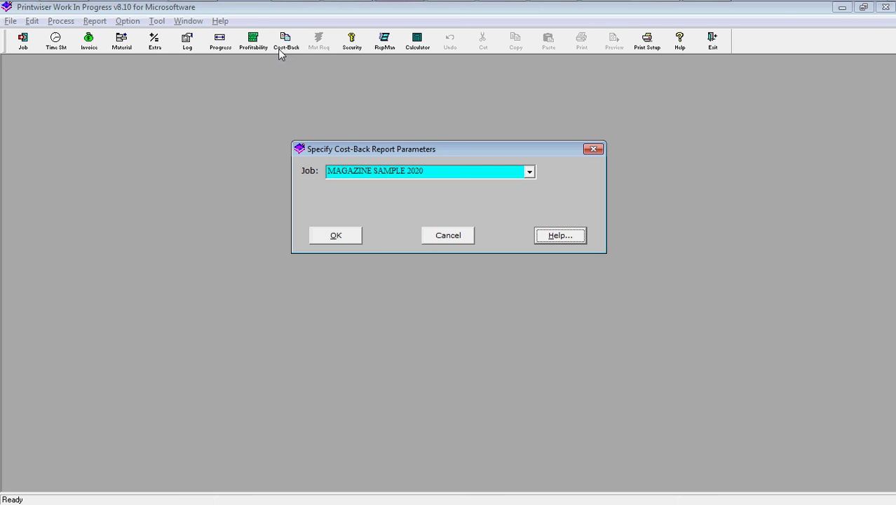
{"action": "left_click", "coordinate": [337, 237]}
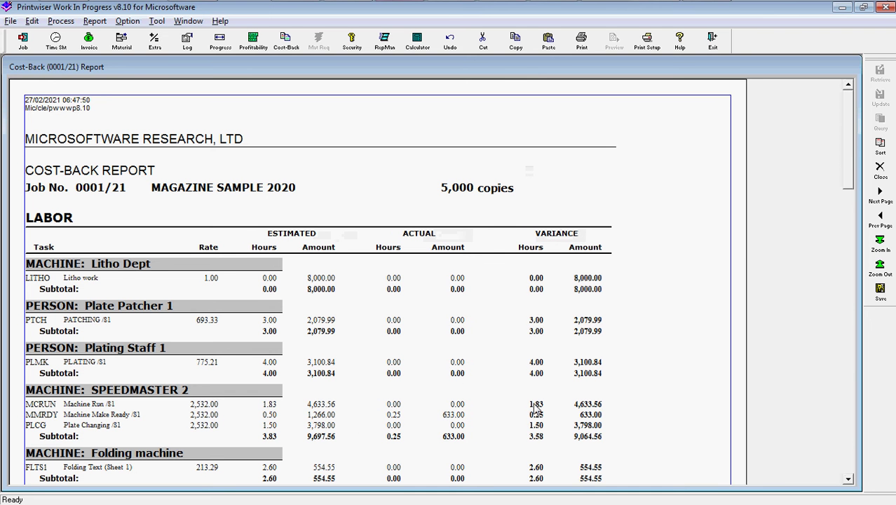
{"action": "left_click_drag", "start_coordinate": [845, 140], "coordinate": [839, 200]}
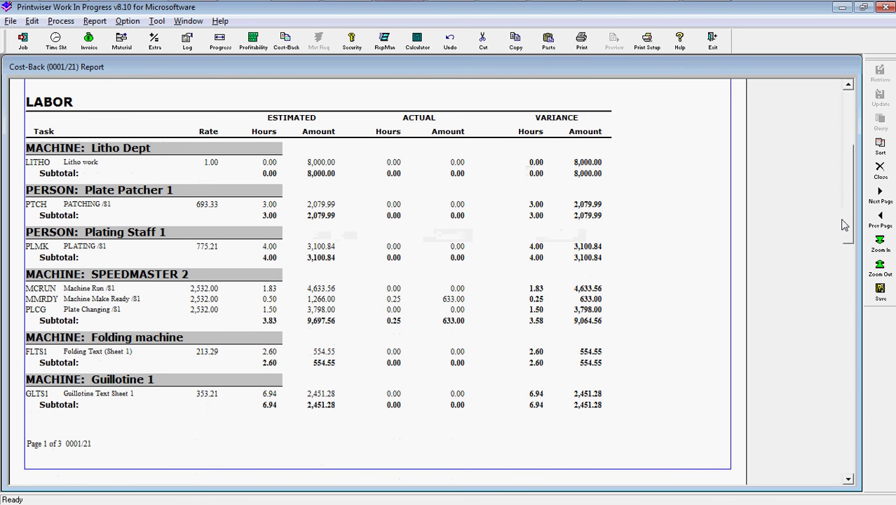
{"action": "left_click", "coordinate": [849, 481]}
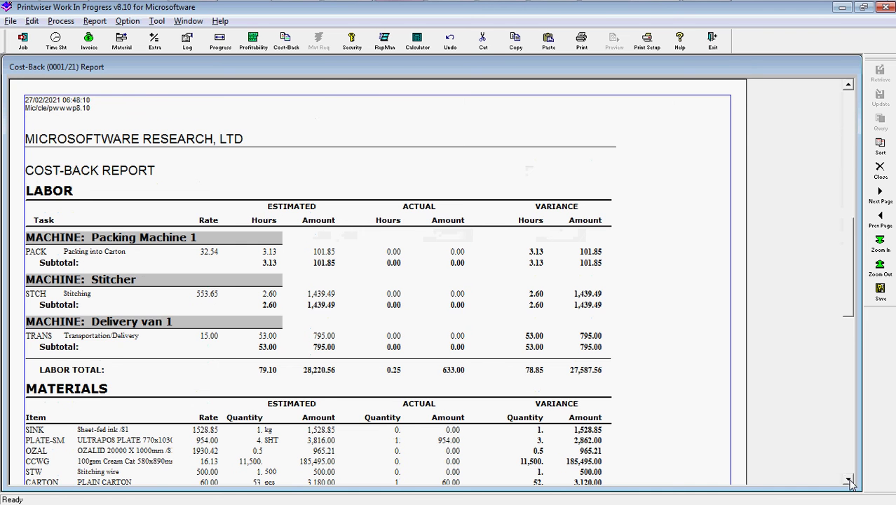
{"action": "left_click", "coordinate": [848, 481]}
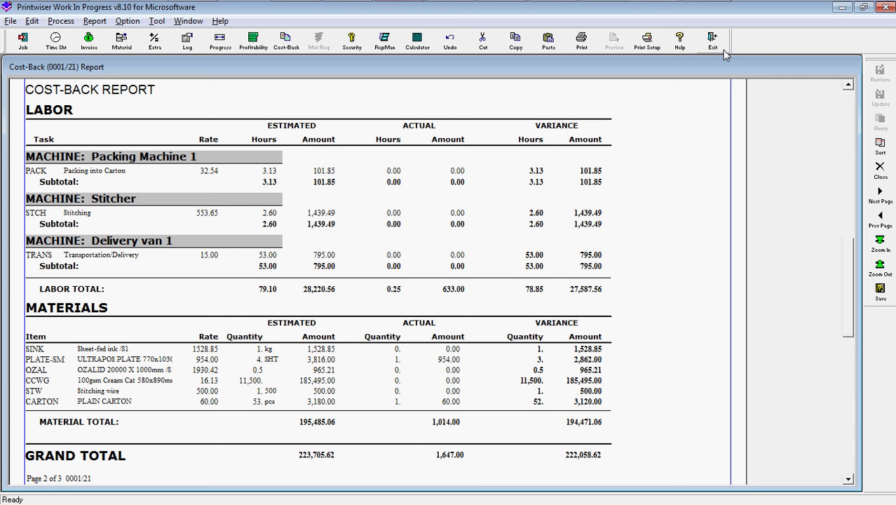
{"action": "left_click", "coordinate": [880, 170]}
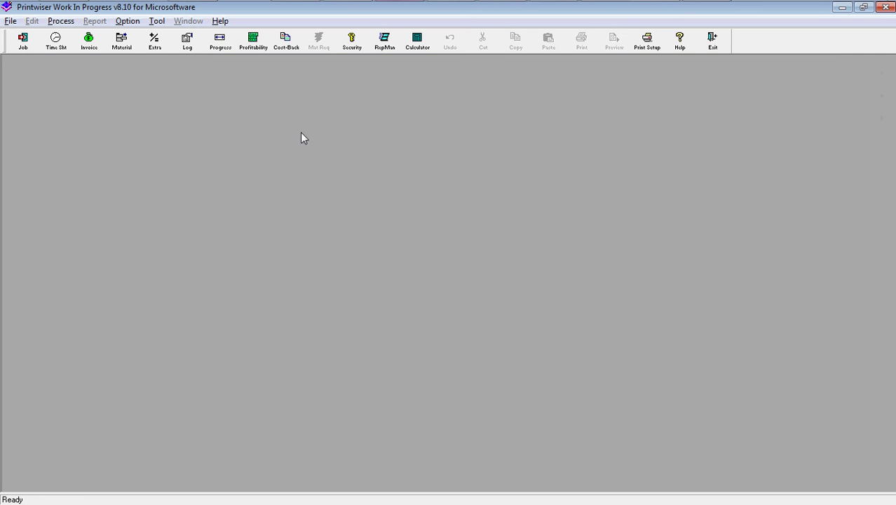
Exit the Work In Progress module and confirm leaving it.
{"action": "left_click", "coordinate": [712, 42]}
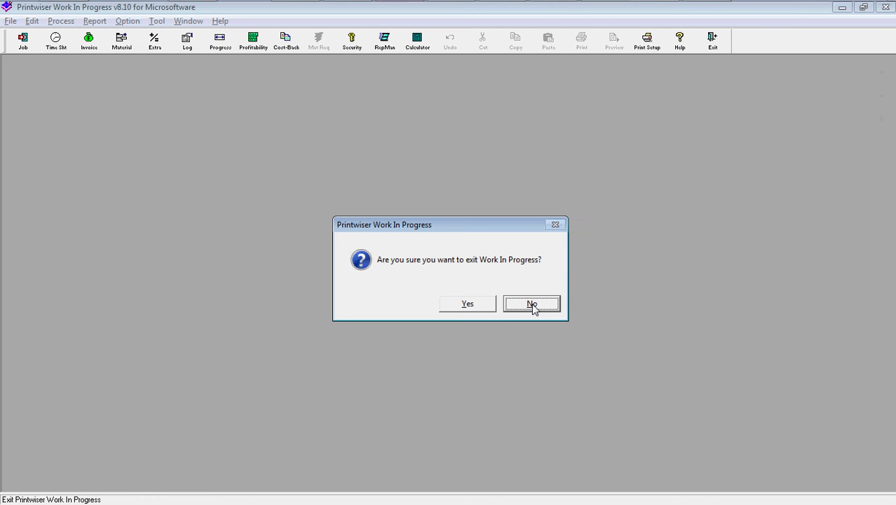
{"action": "left_click", "coordinate": [470, 304]}
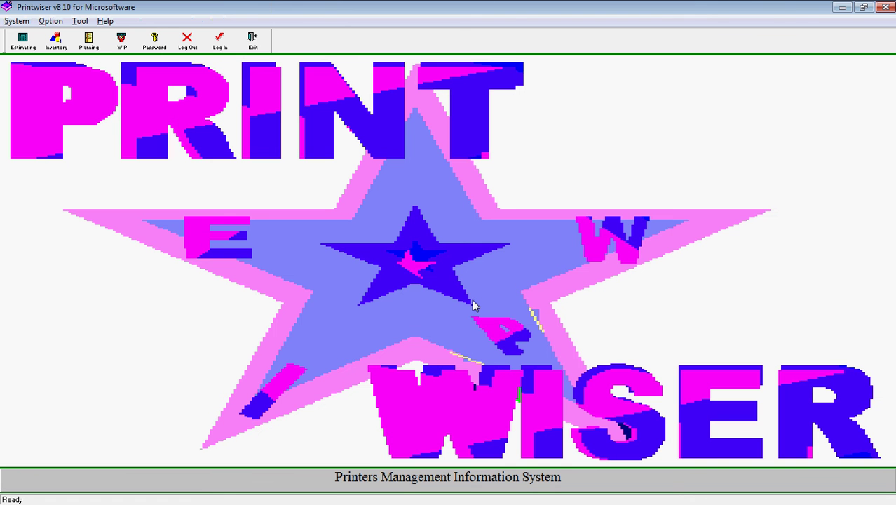